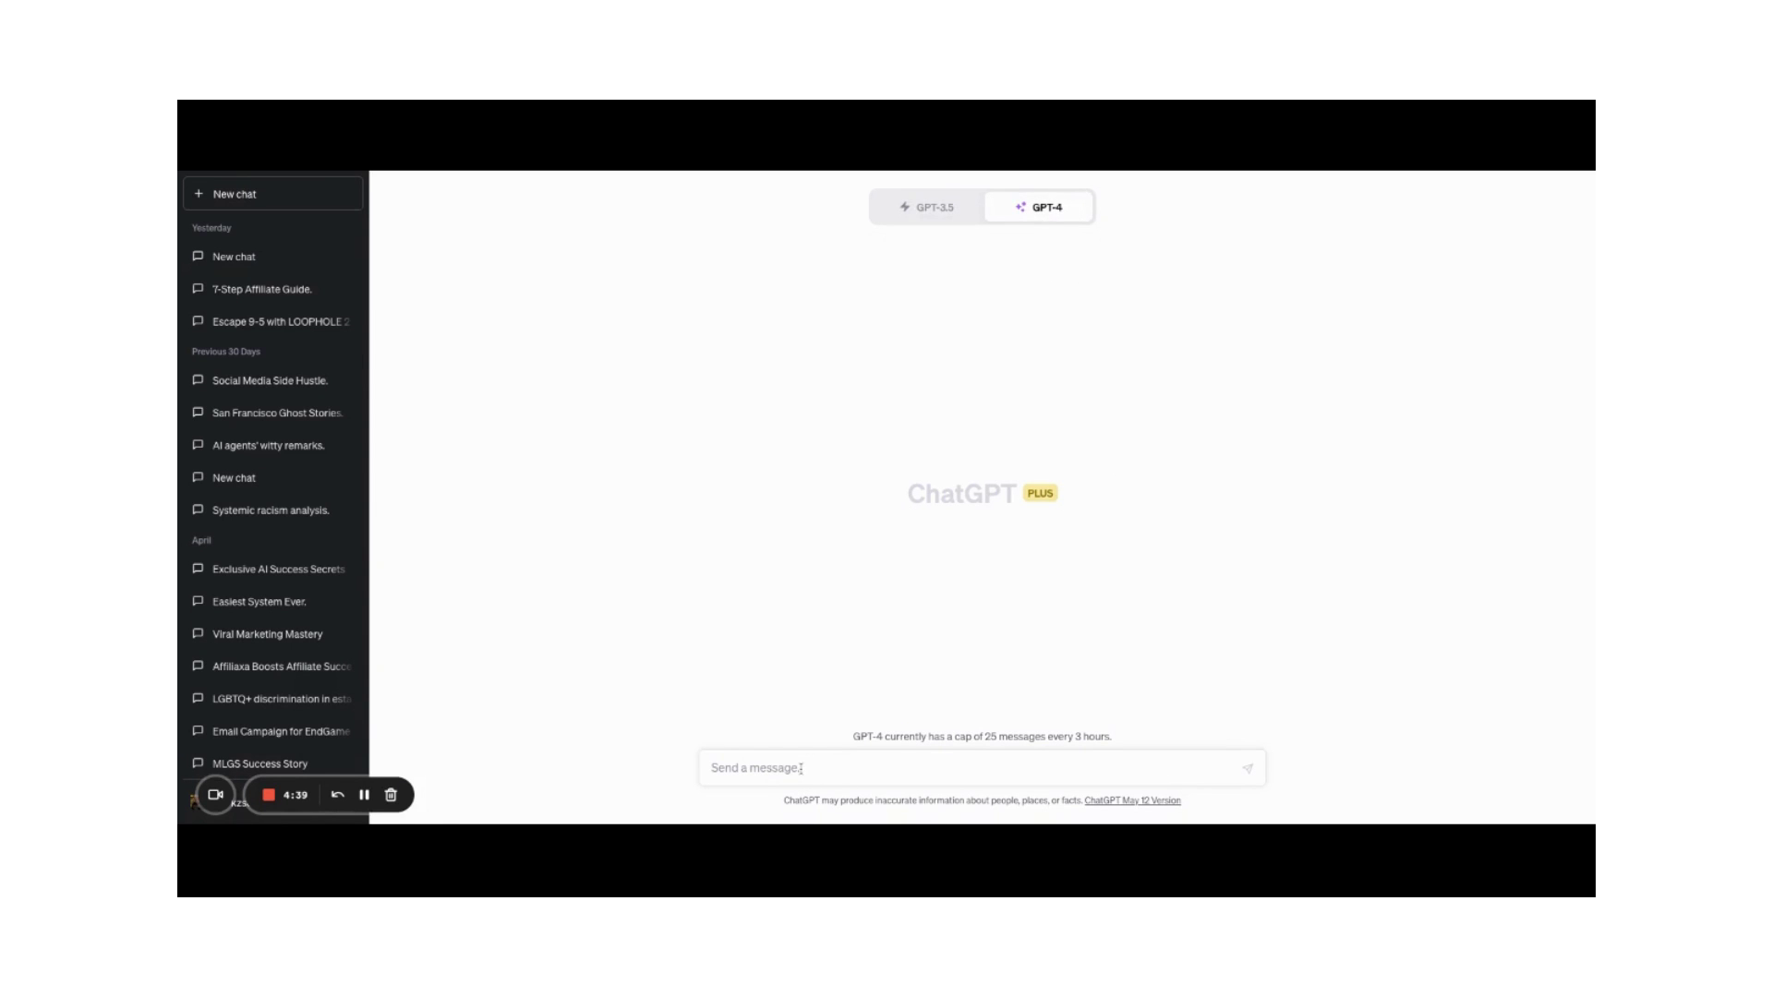
Ask ChatGPT for a three-column spreadsheet of topic, question and answer about making money online, and stop the response after a few example rows
text(hey chatGPT - I have a project for you, and i know you can help me. It's creating a spreadsheet of 3 columns - in the first column it will be the topic which will be making money online - the second column will be in the form of a question - call the column question - such as ie - "What is the best way to email market ... "  with other random questions about making money online and the 3rd column will be the answer - such as ie - "... build a list from free organic traffic." and other like answers to the question. Do you understand this request so far?)
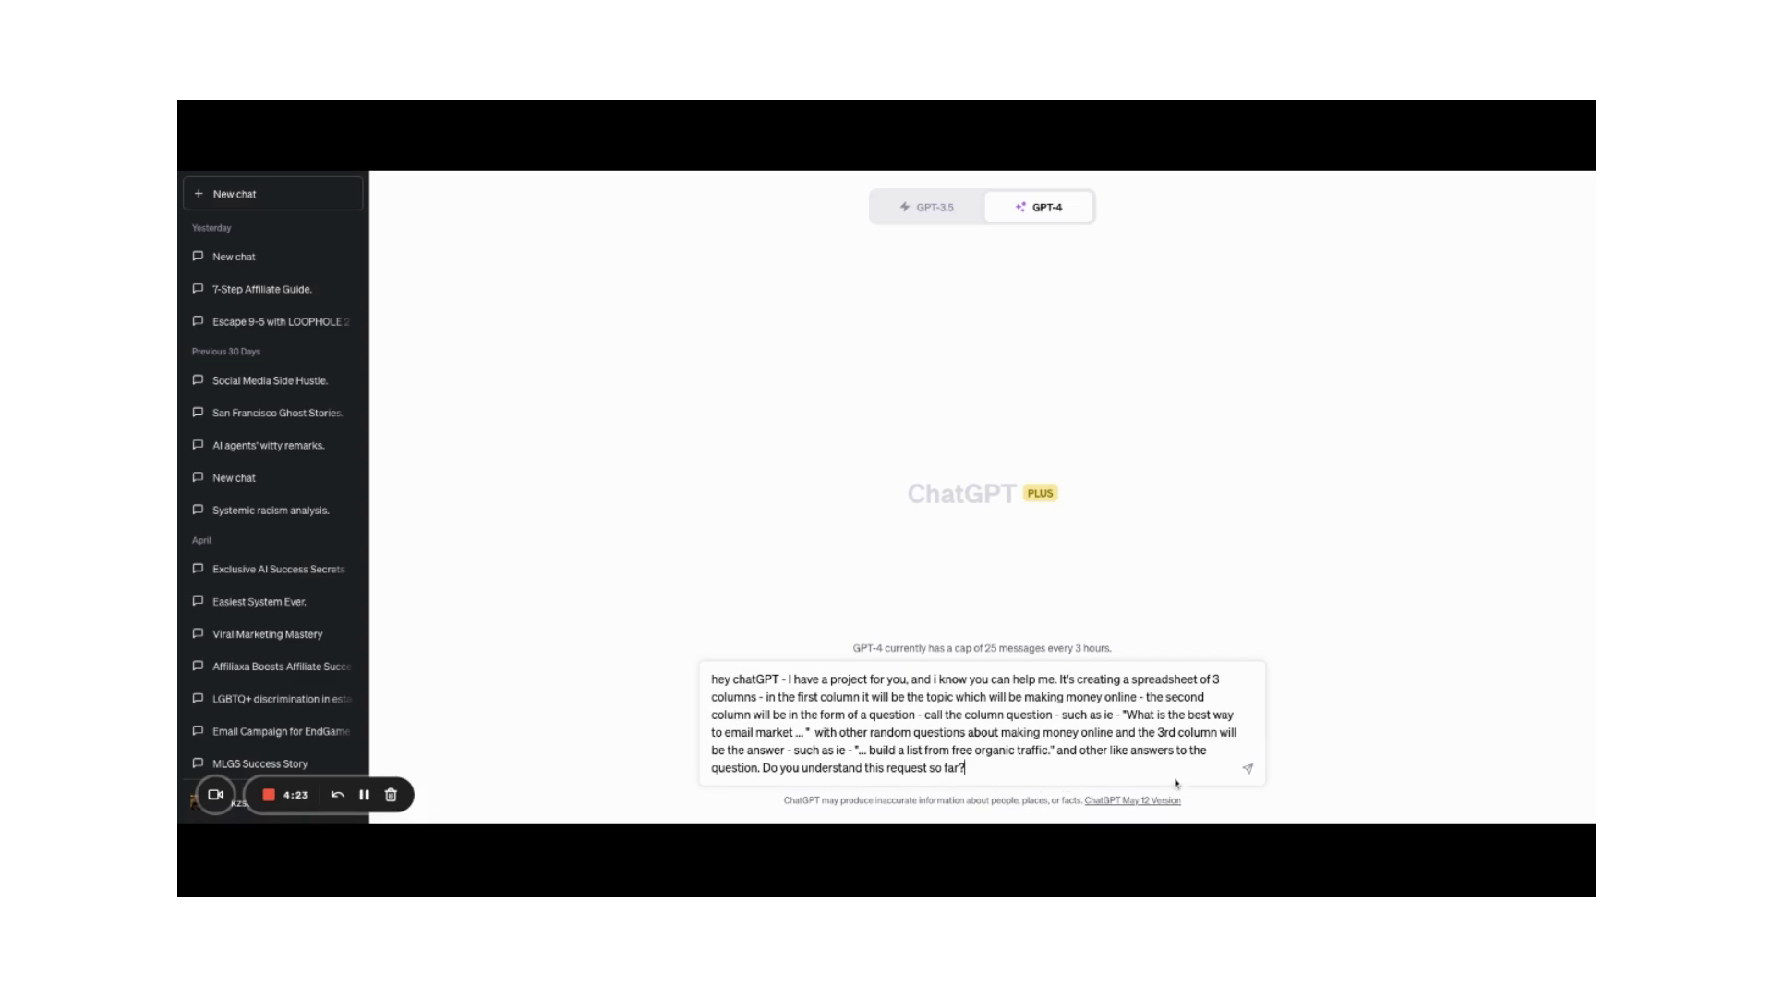
click(1250, 770)
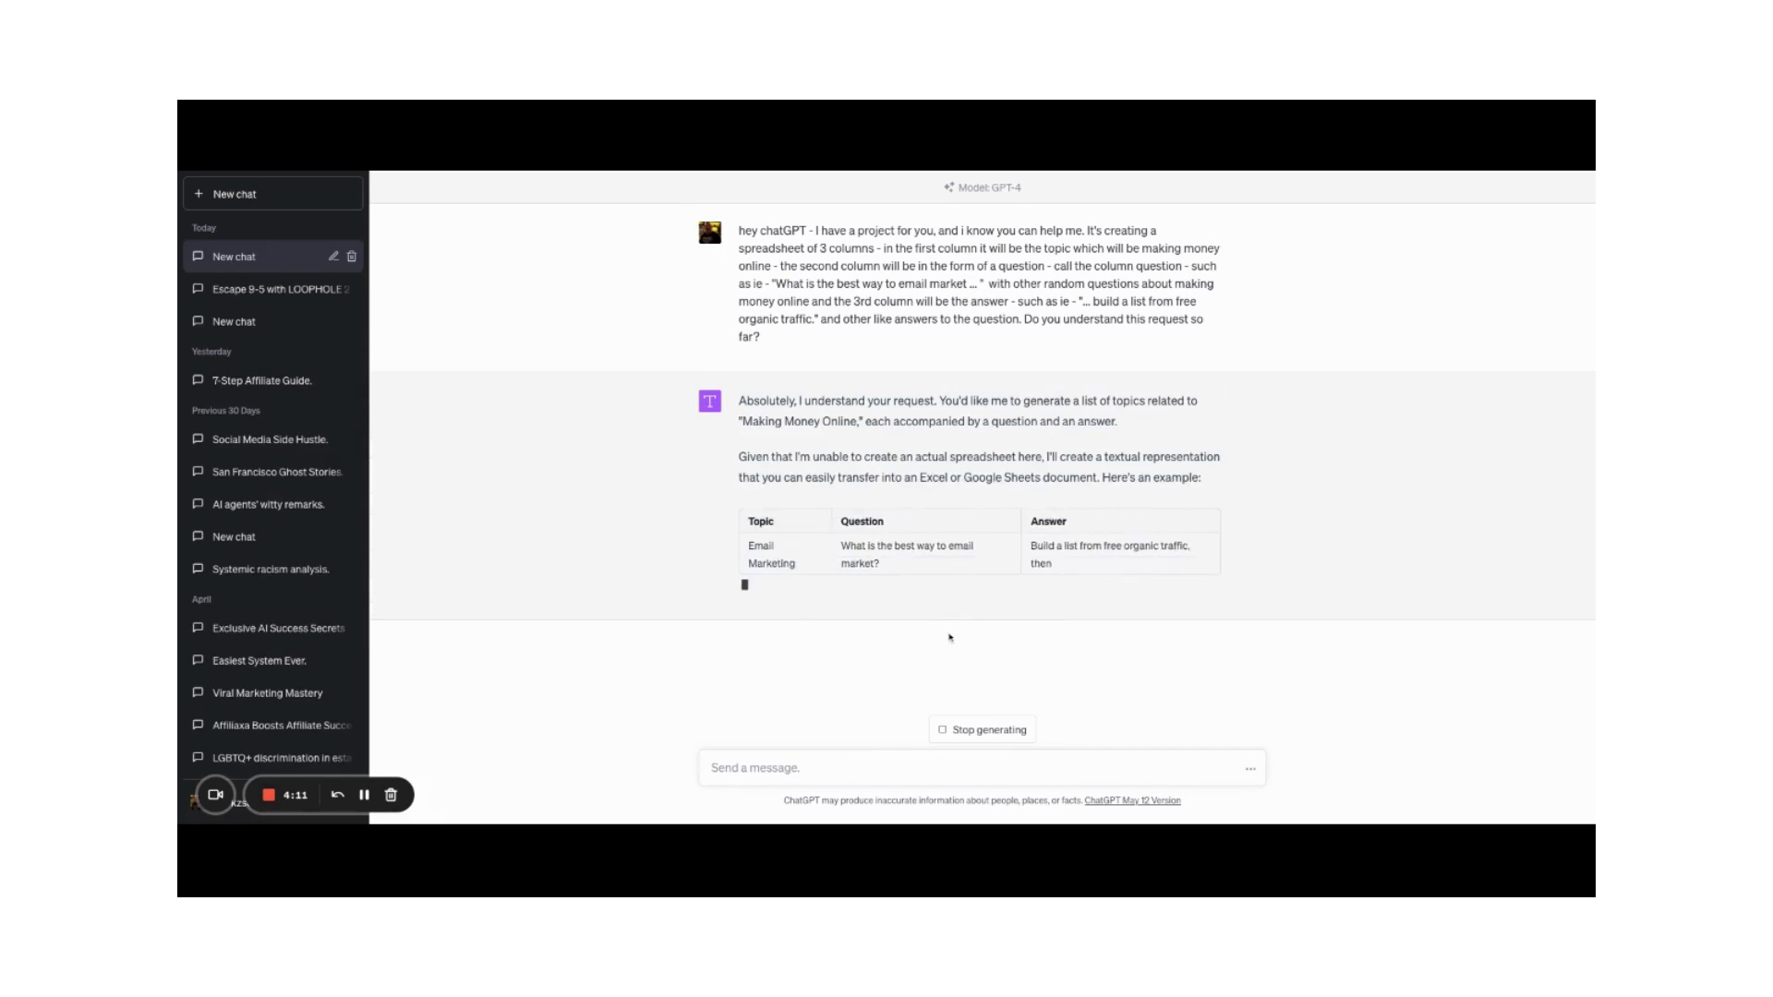
click(1028, 727)
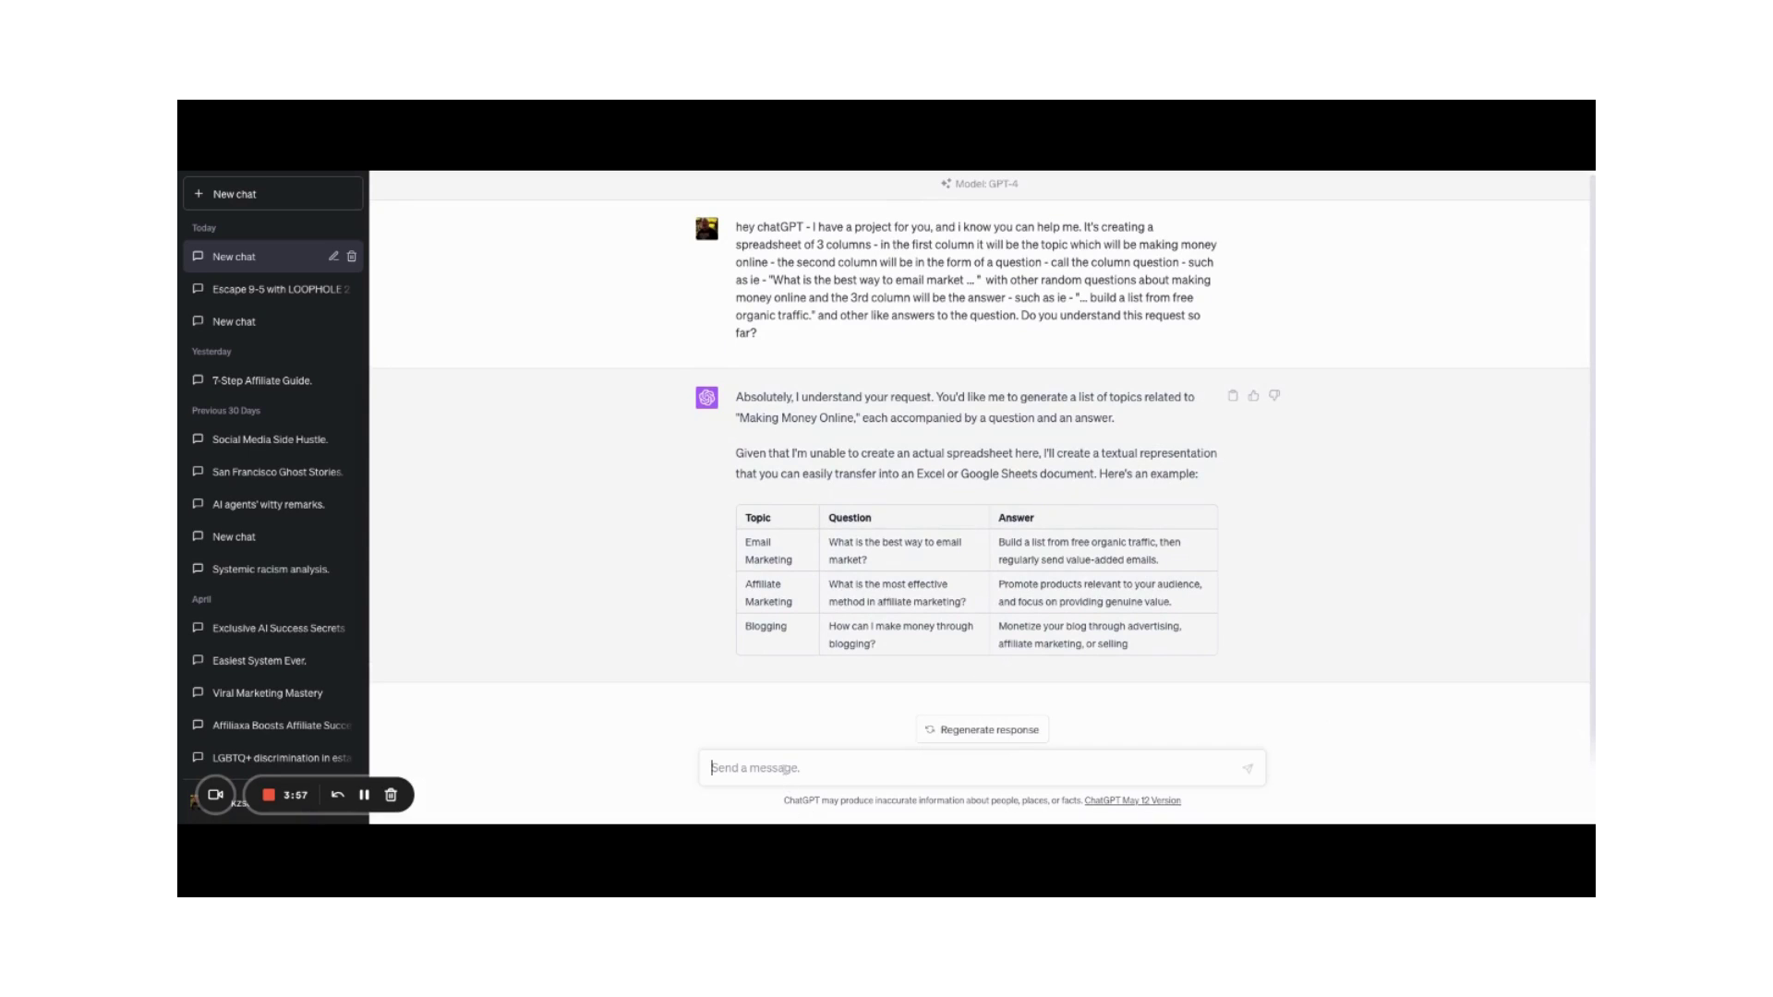
click(1150, 761)
scroll(1227, 683, up, 1)
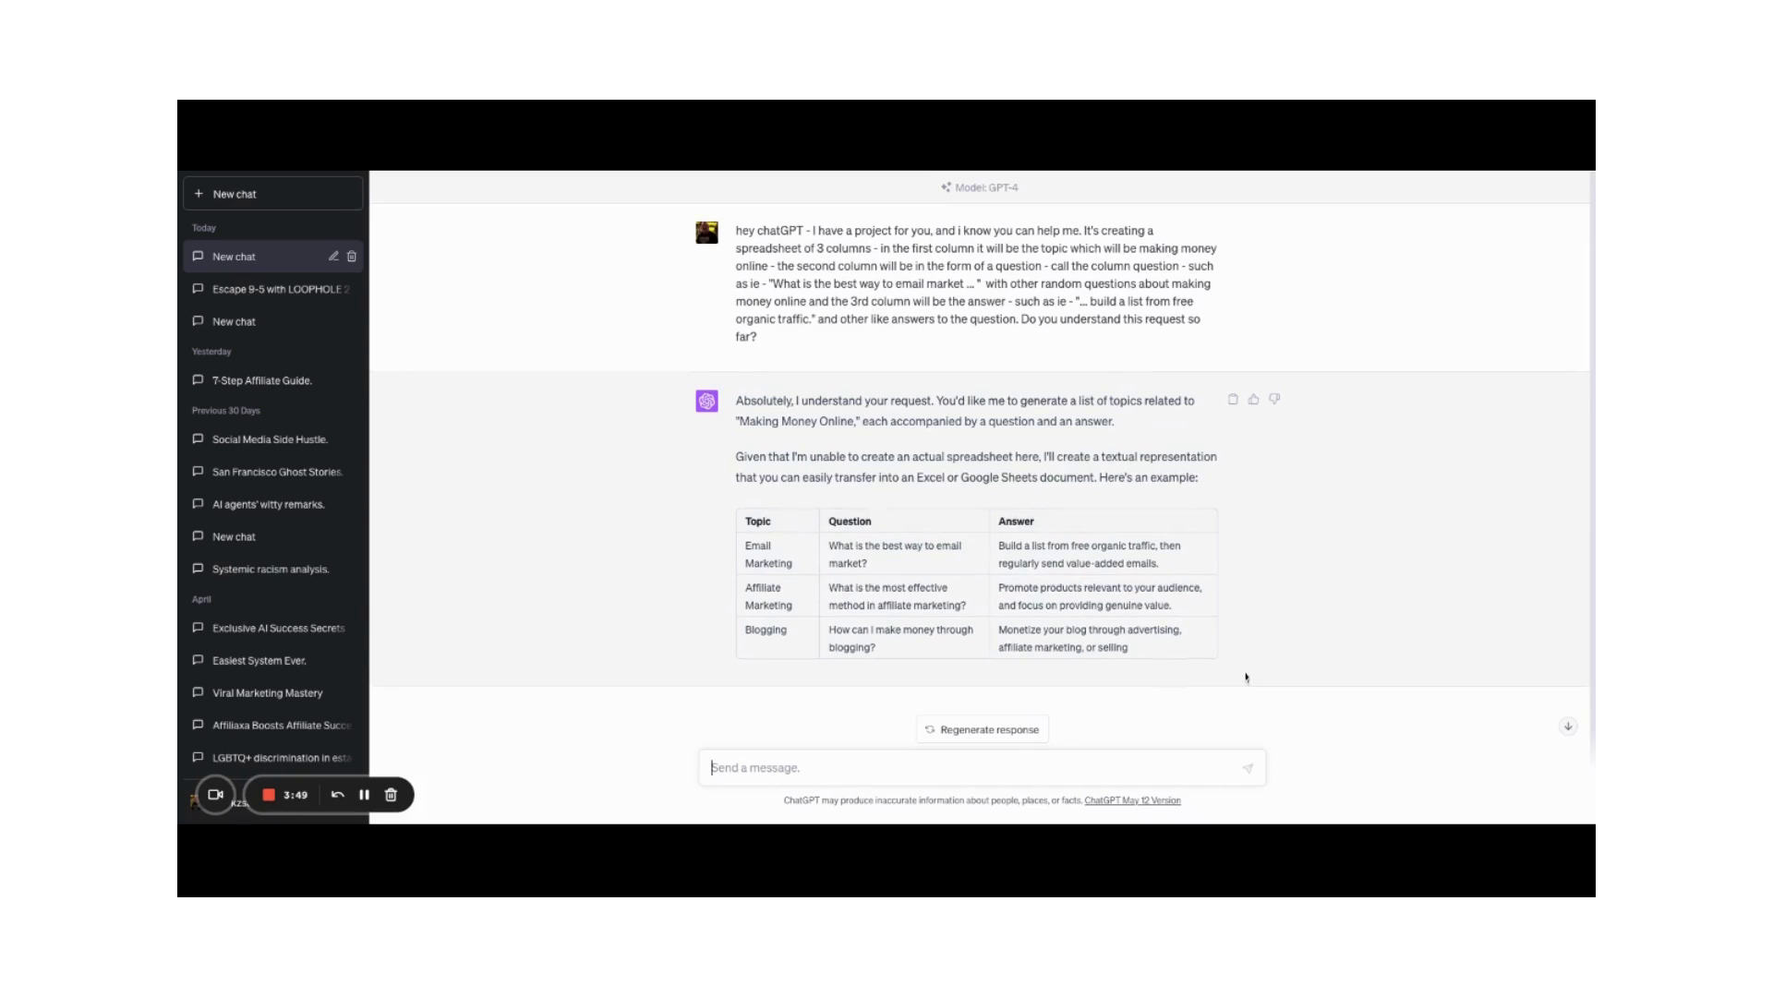
scroll(1248, 678, down, 1)
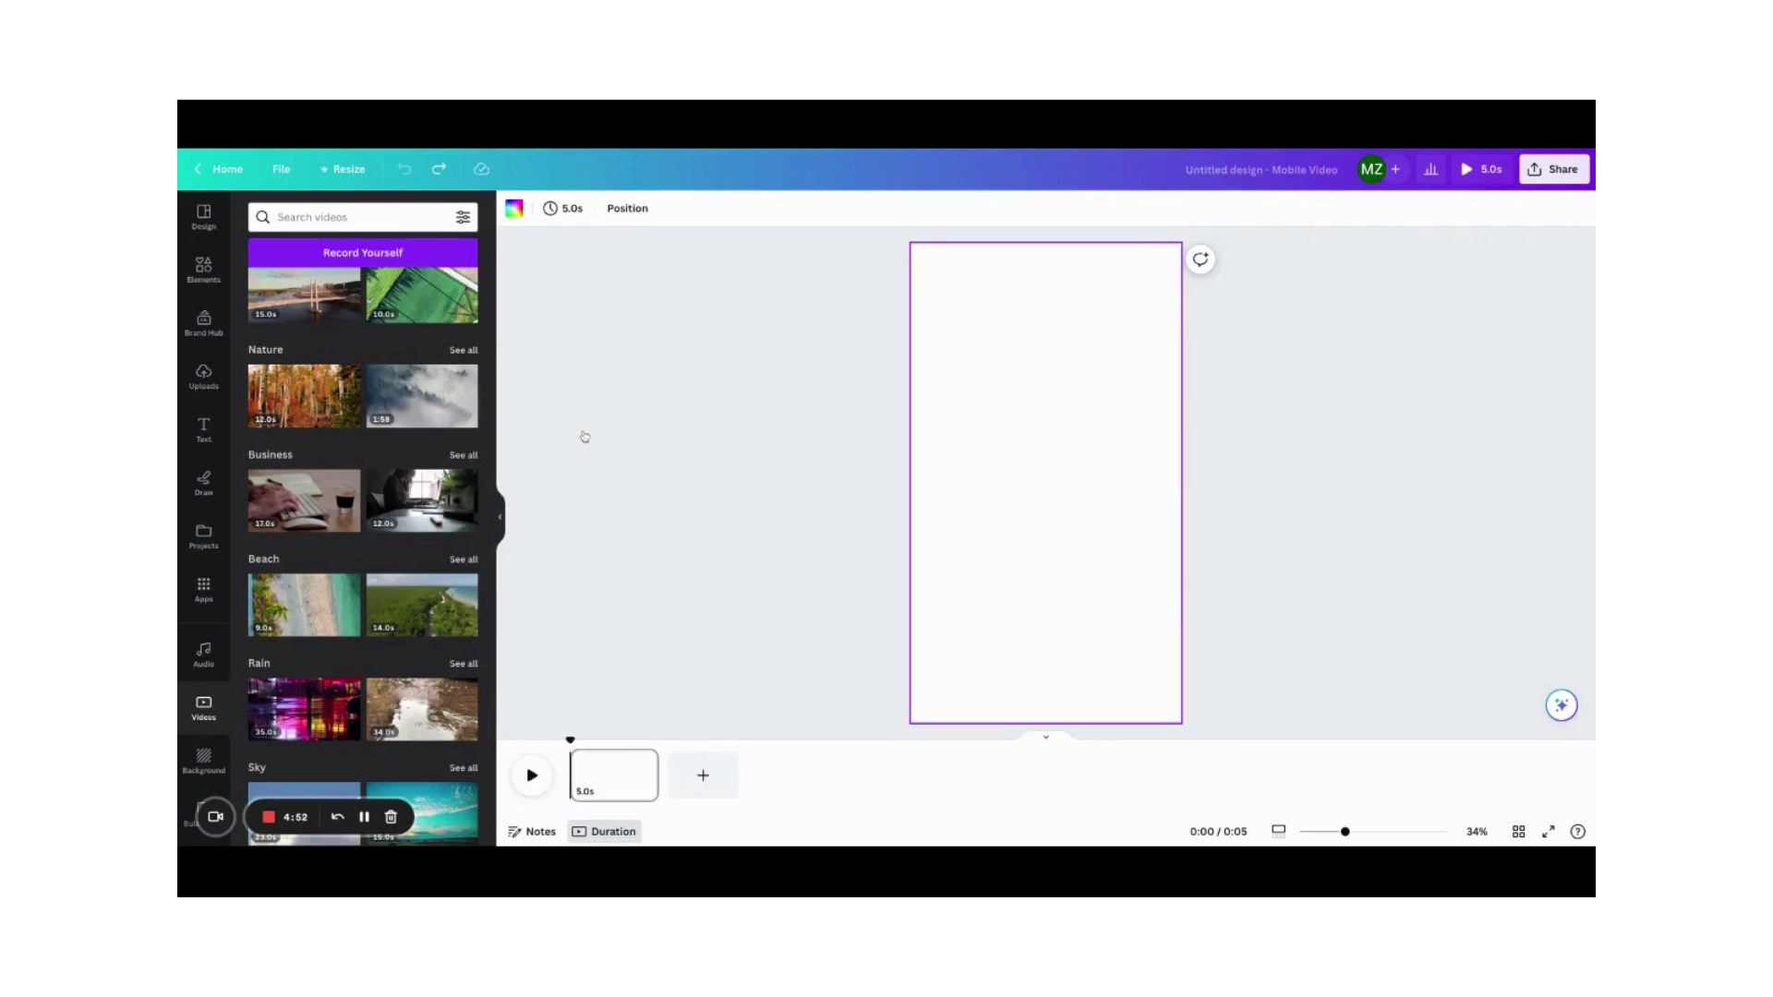
In the Canva mobile video design, set the Business clip of hands typing as the page background and trim it to 7.0 s
click(320, 513)
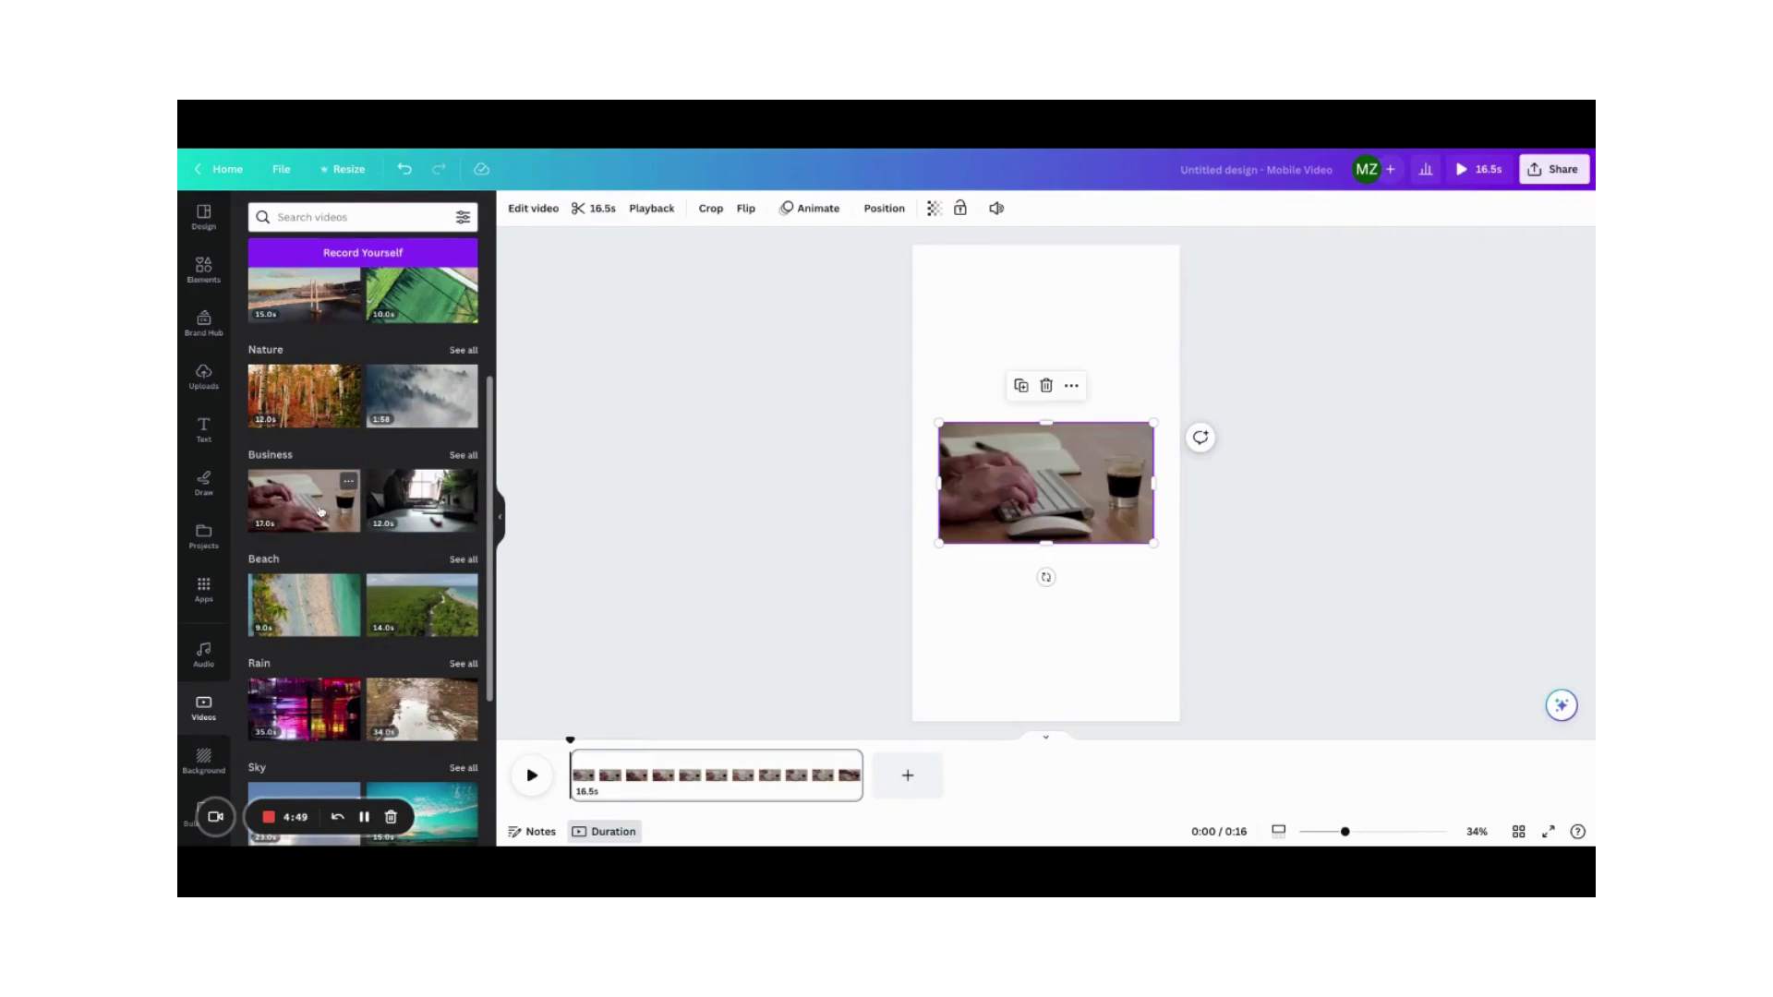
click(1071, 385)
mouse_move(1136, 405)
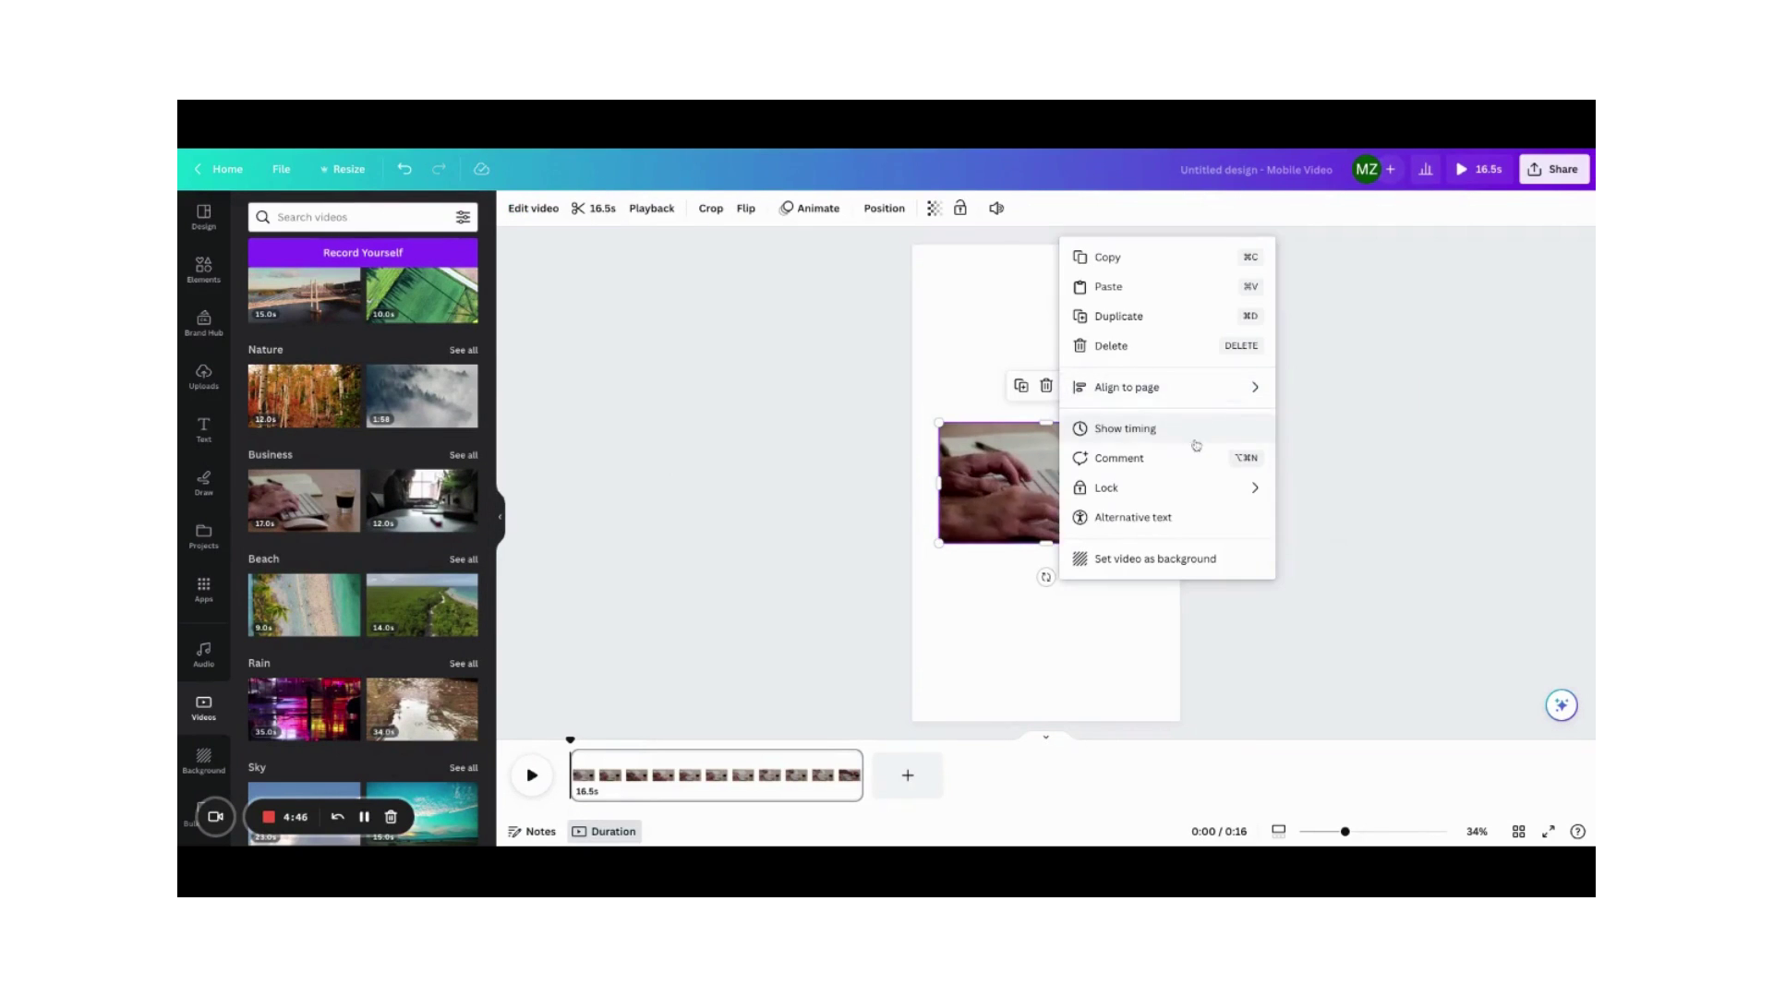
click(1183, 558)
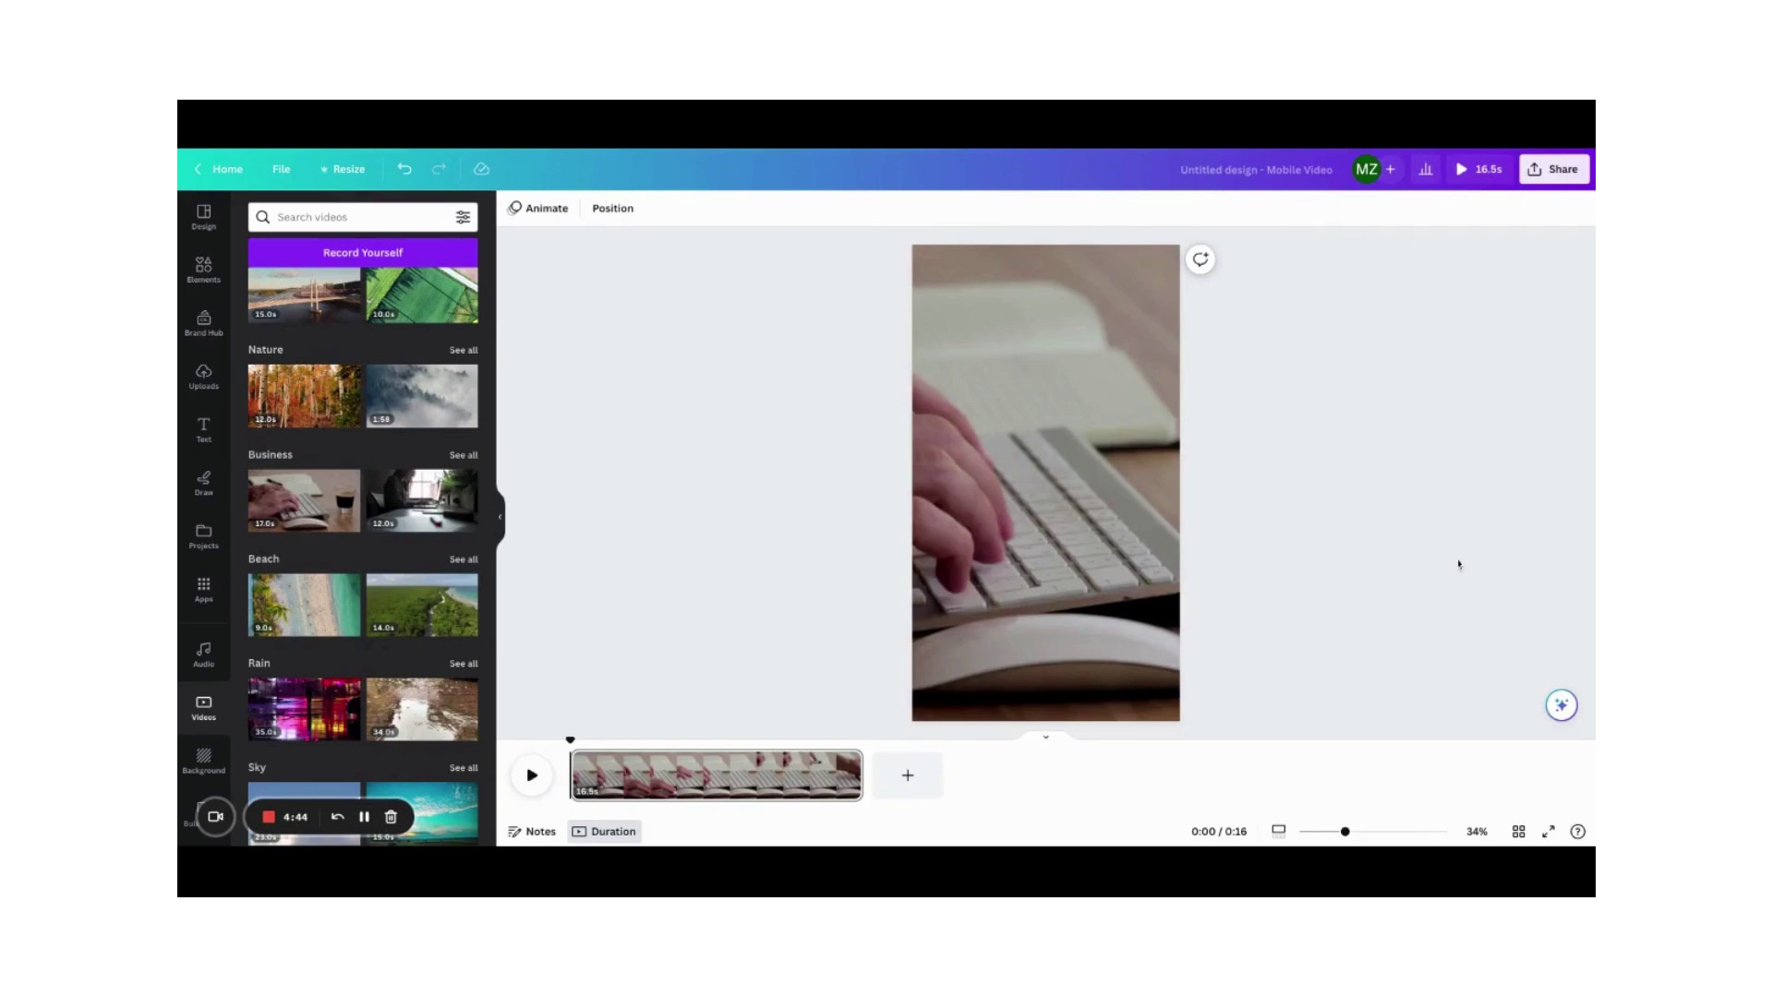
click(858, 778)
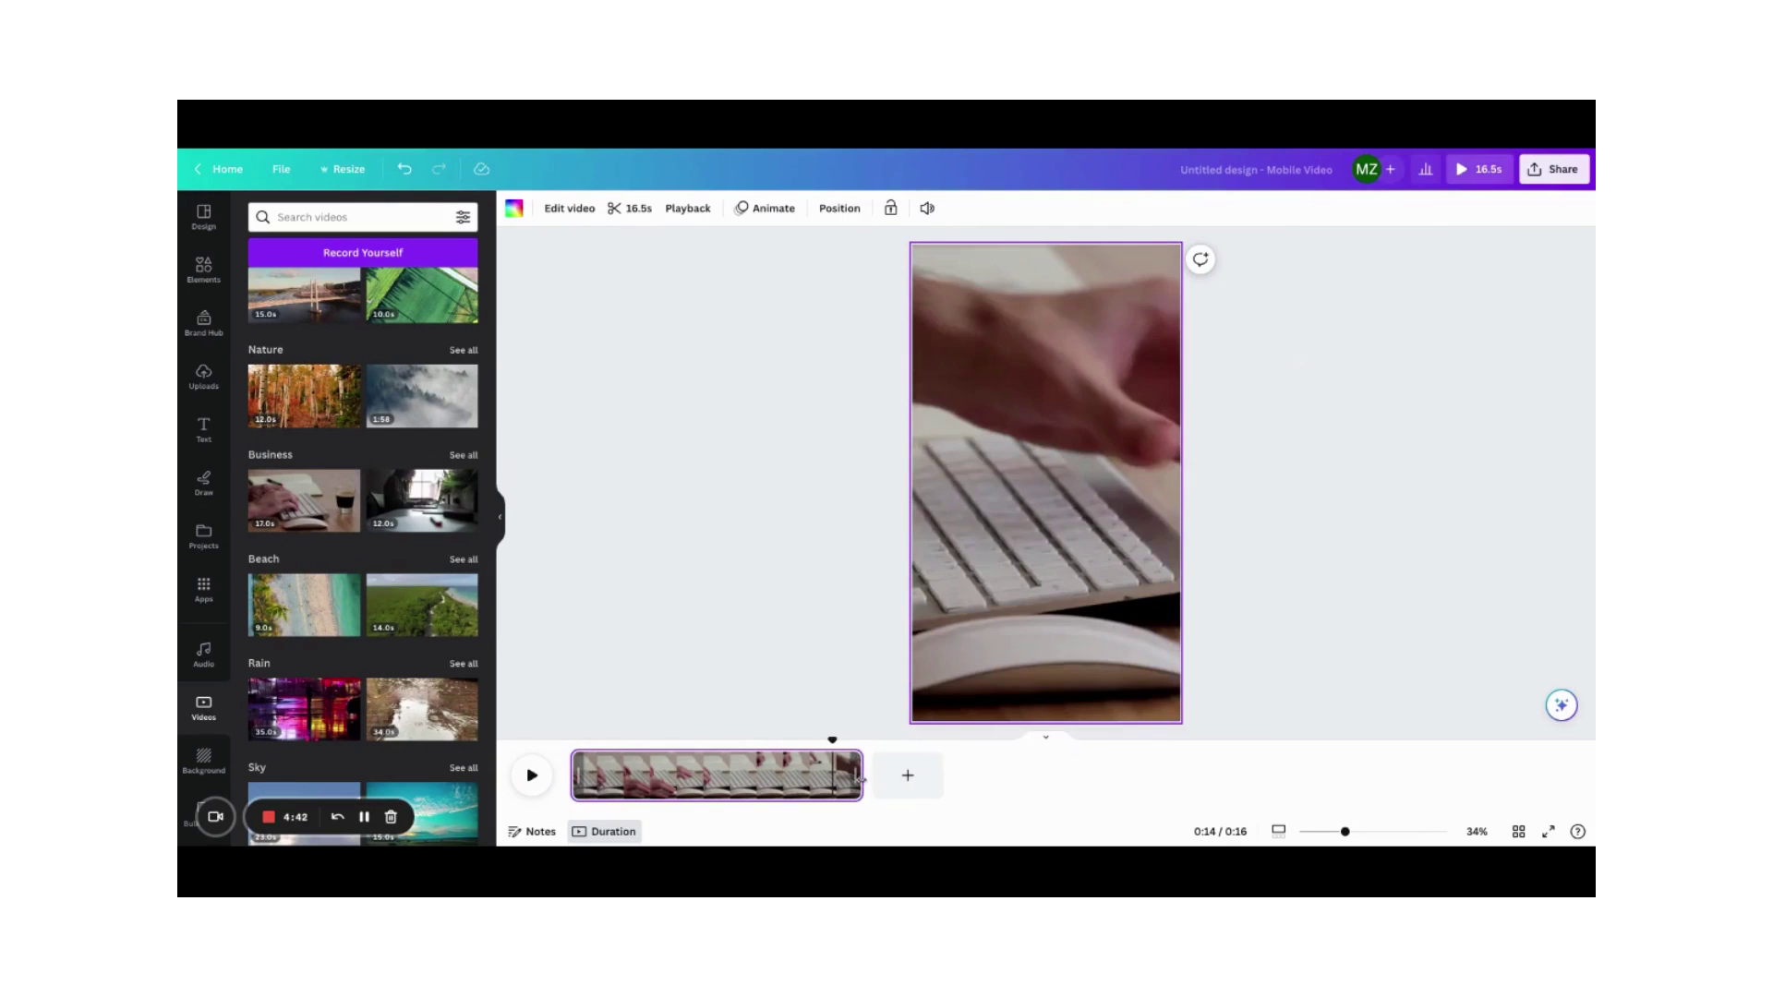
drag(858, 779, 690, 778)
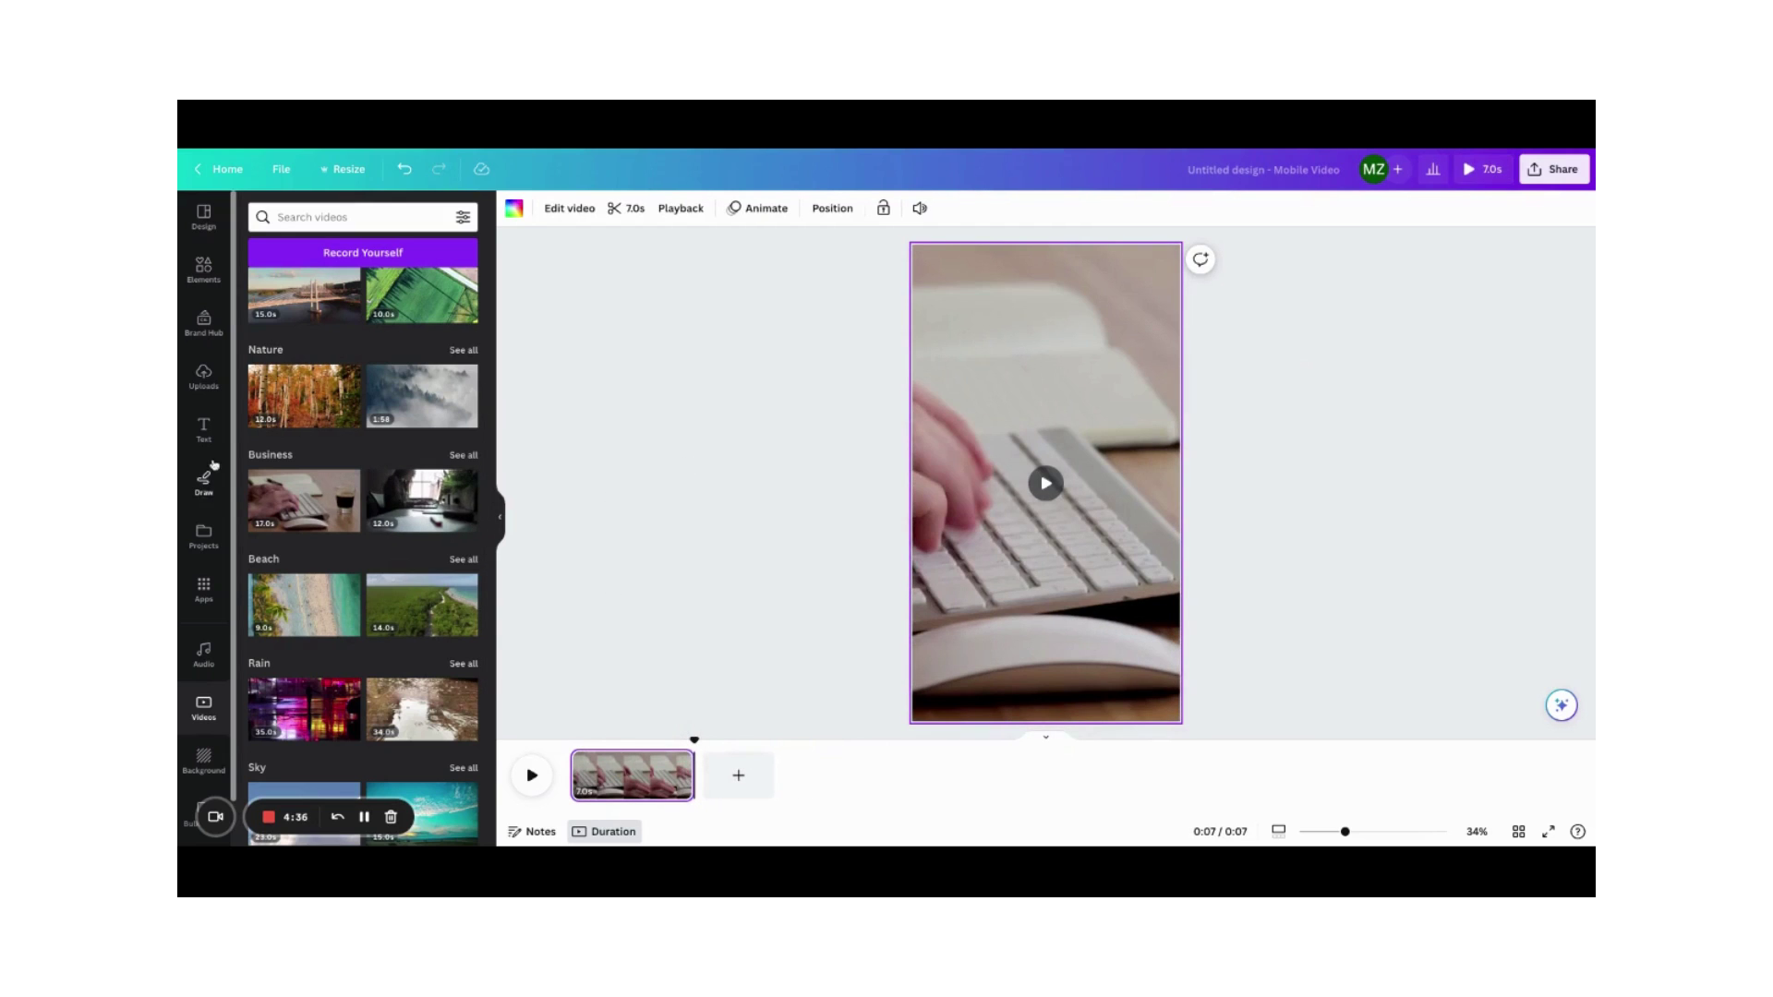
Add a heading reading "Online Beauty Consultation" and place it in the upper part of the page
click(204, 430)
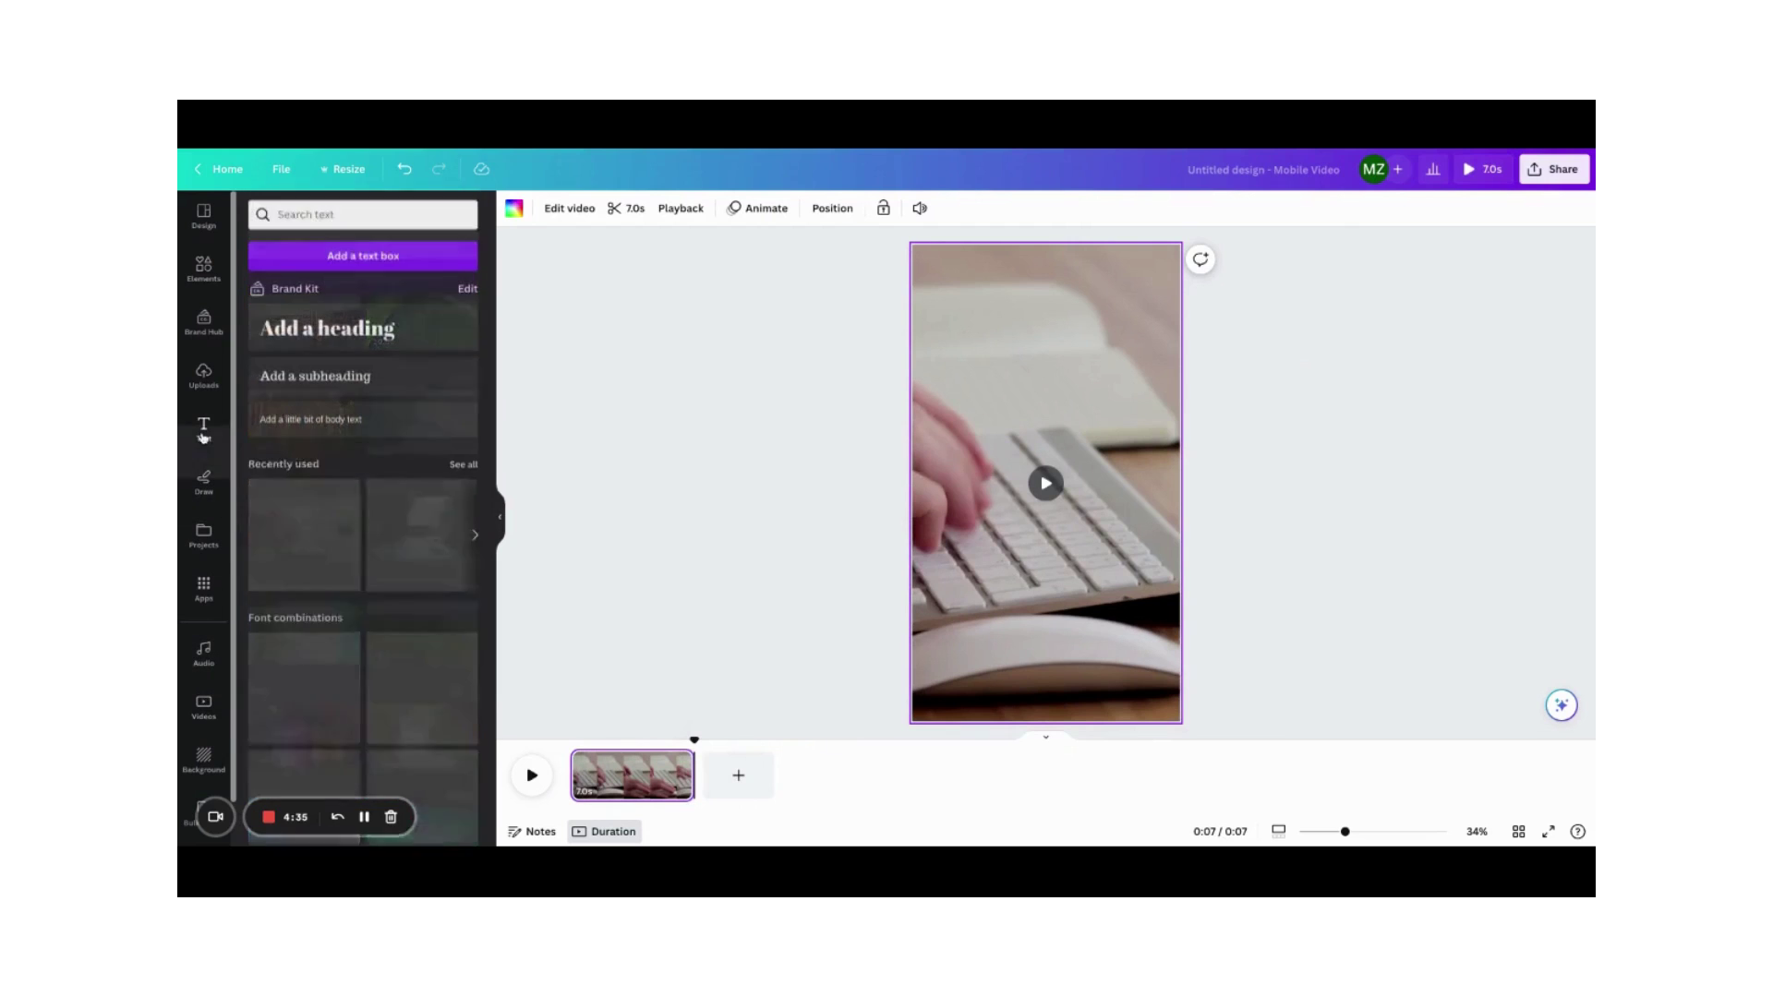
click(340, 342)
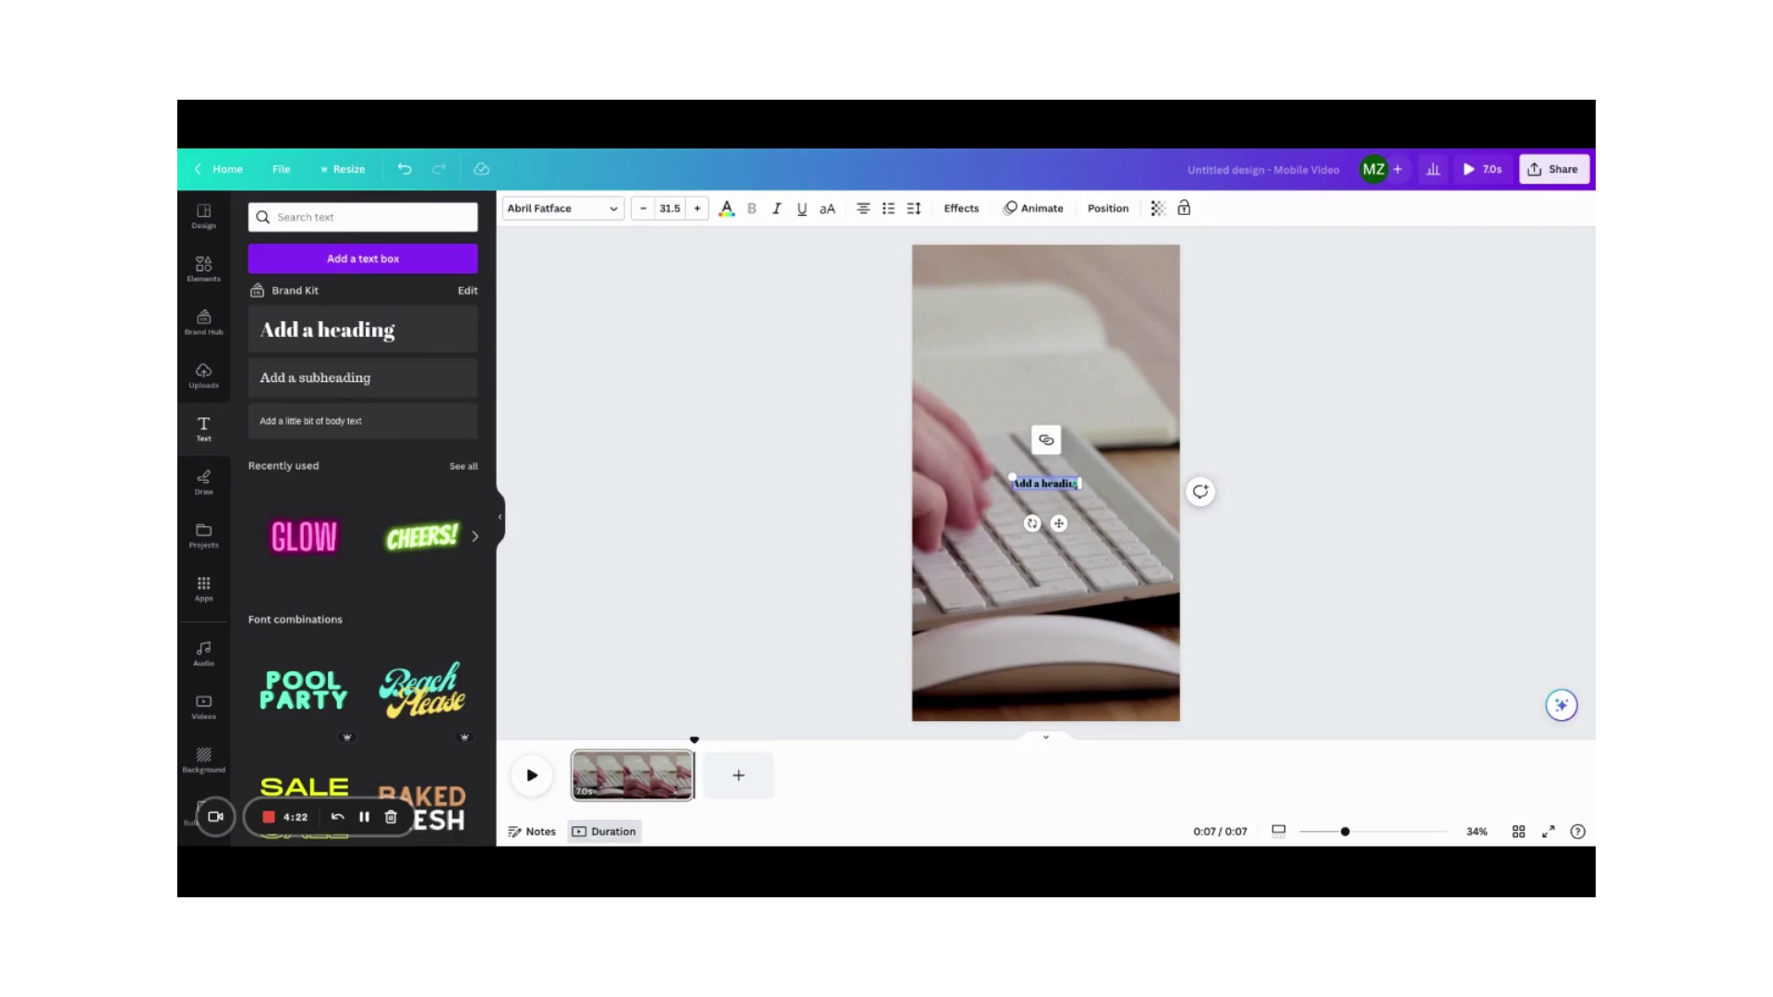
text(Online Beauty Consultation)
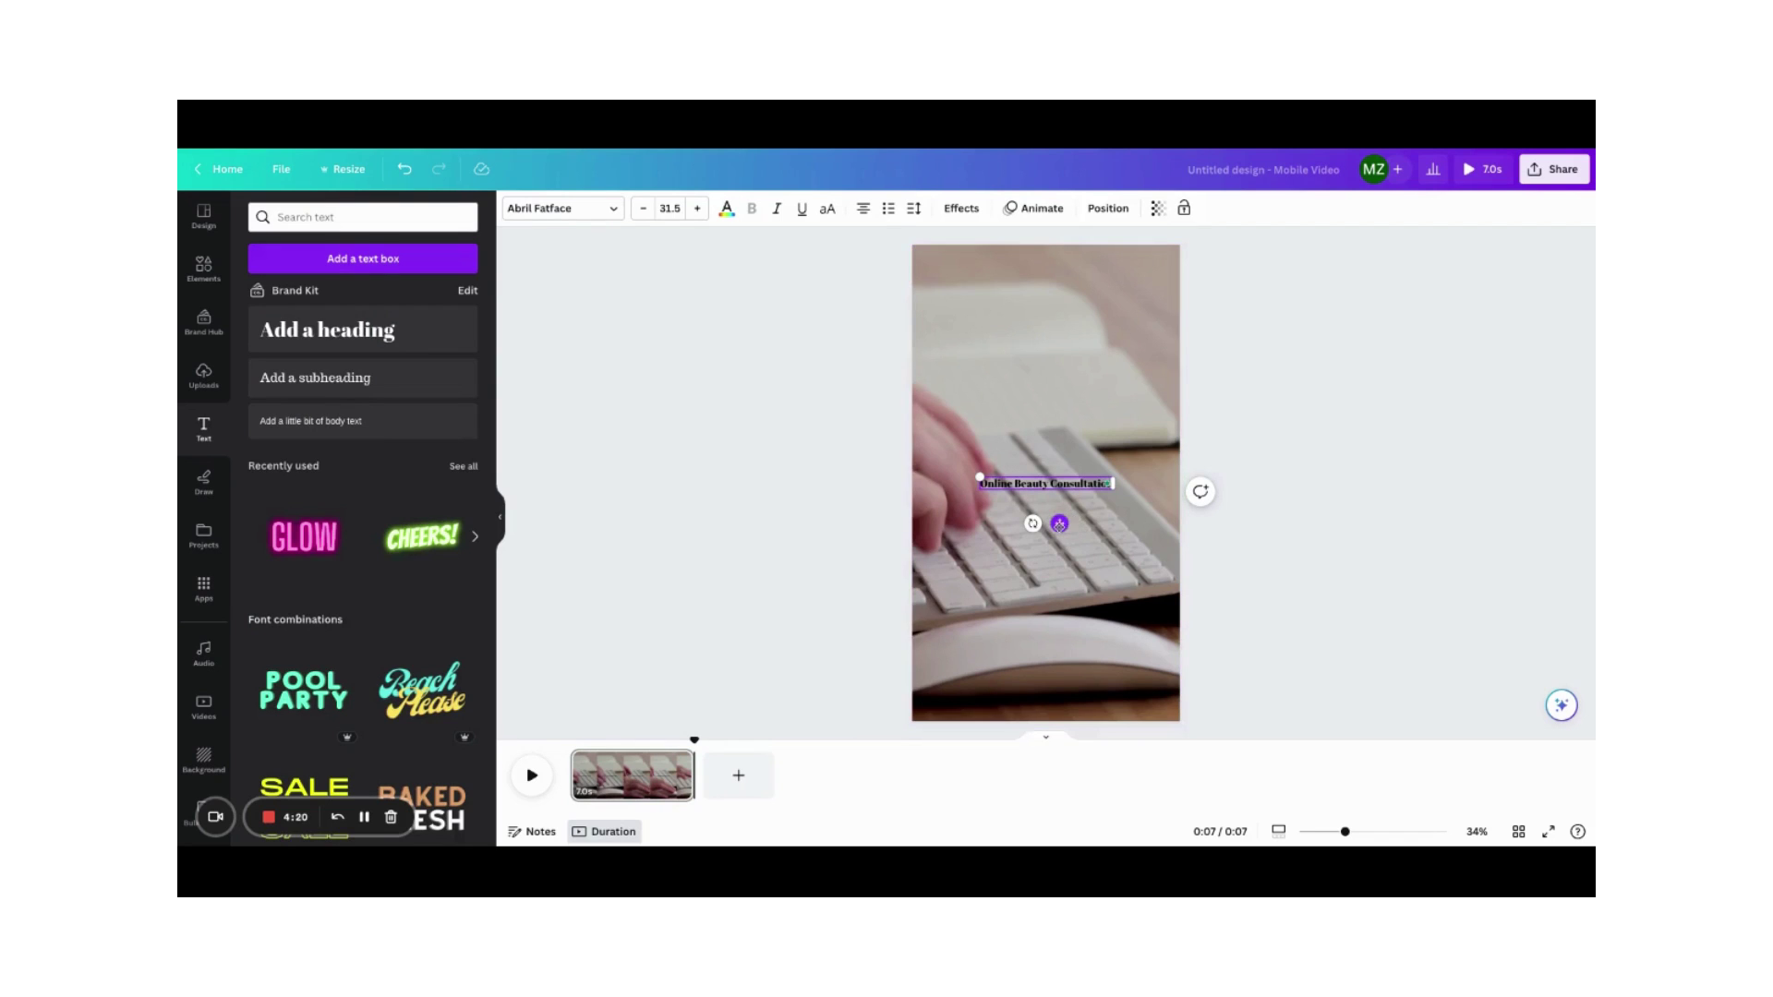
mouse_move(1059, 524)
mouse_down()
mouse_move(1059, 433)
mouse_move(1059, 495)
mouse_up()
drag(1059, 400, 1059, 400)
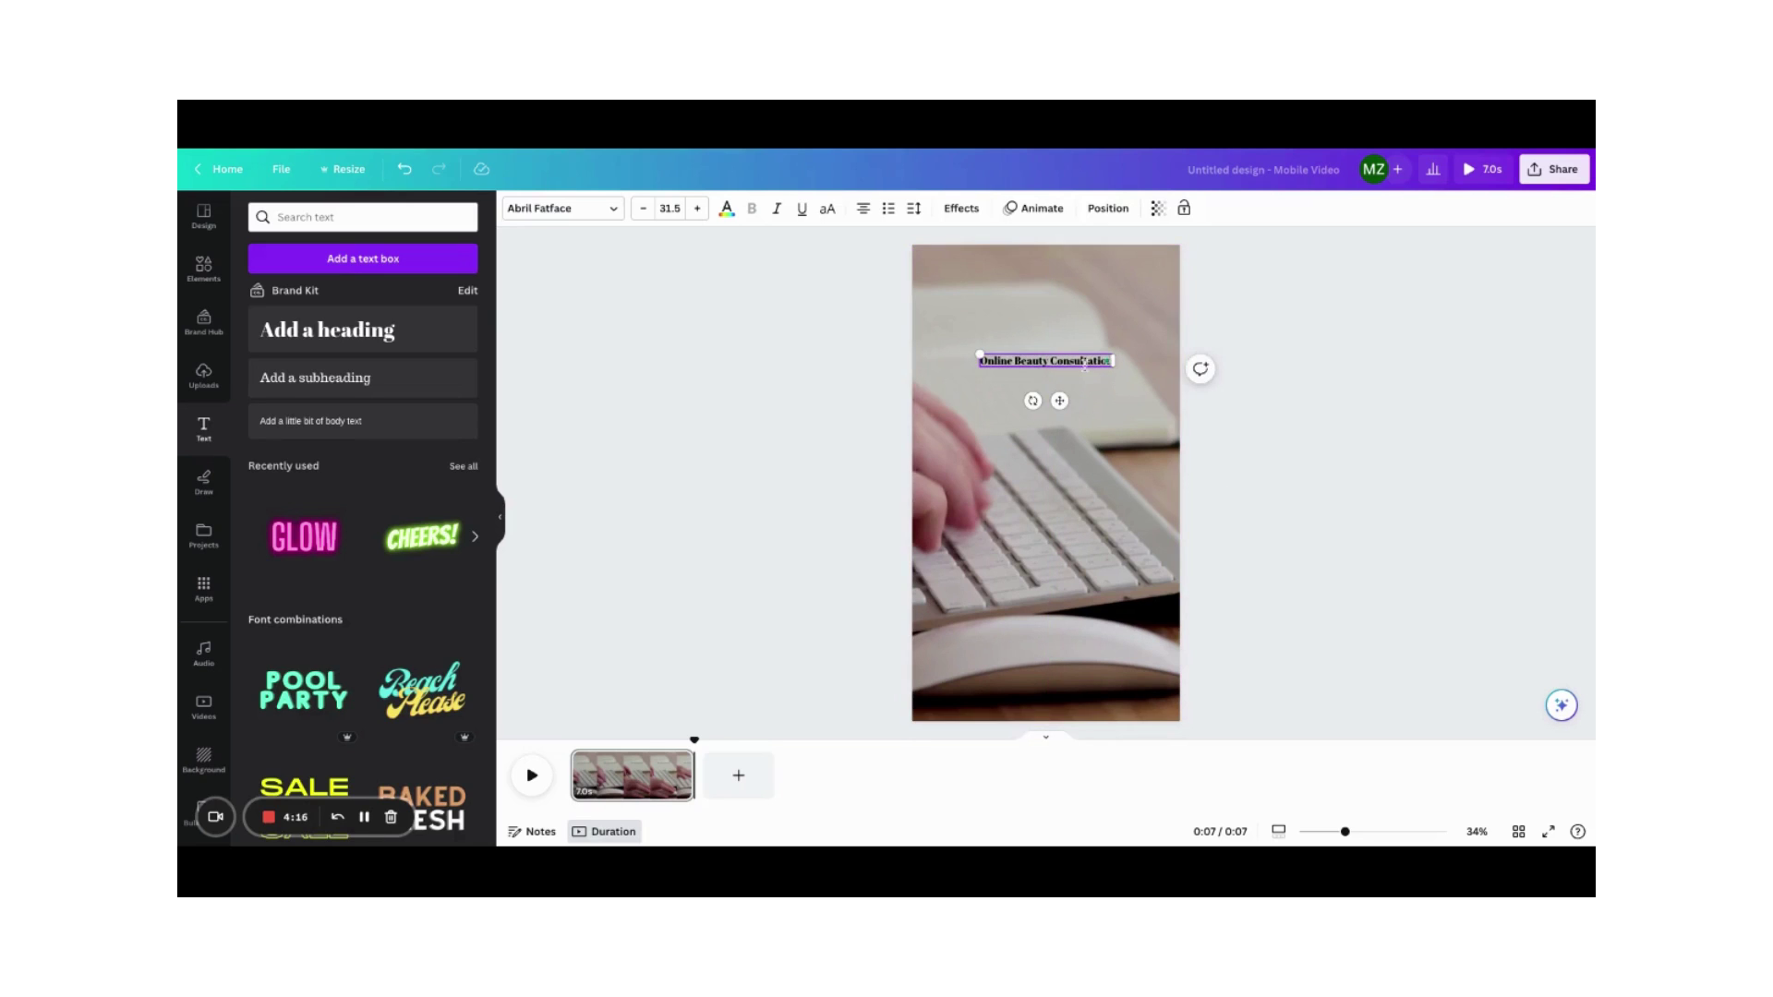
Enlarge the "Online Beauty Consultation" heading to font size 48.5
click(697, 209)
click(697, 209)
click(697, 209)
click(697, 208)
click(697, 208)
click(697, 209)
click(697, 209)
click(697, 208)
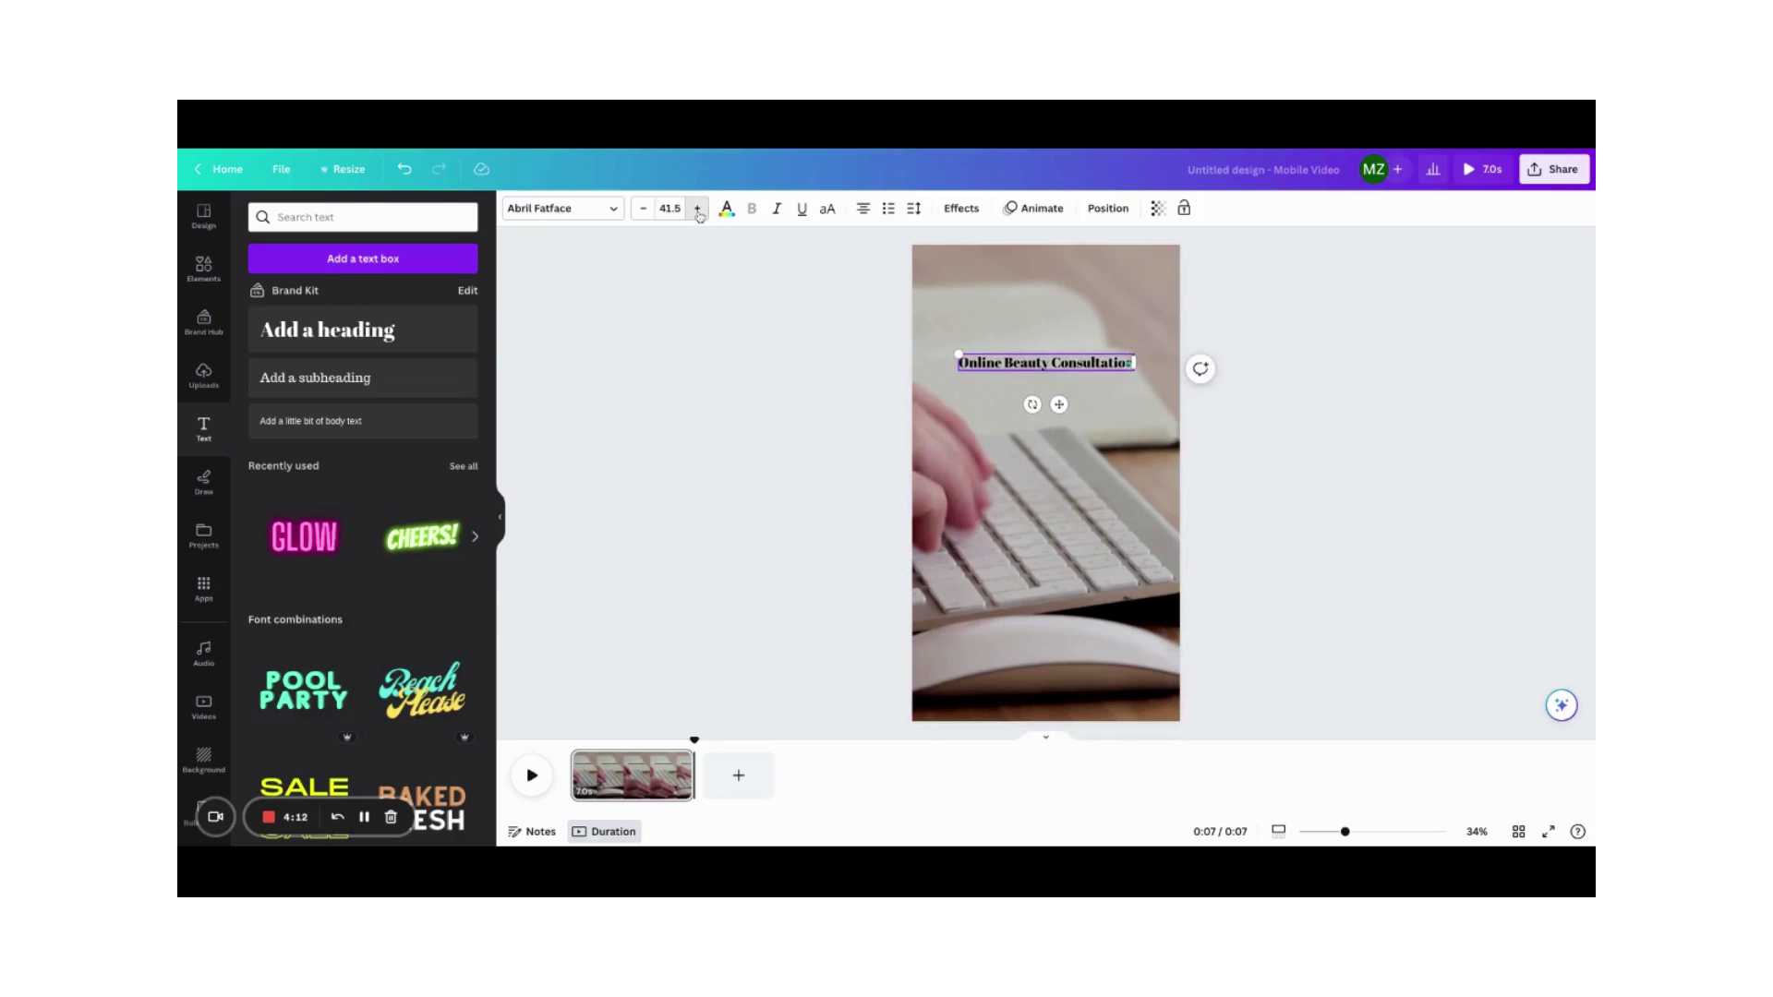
click(697, 209)
click(697, 208)
click(697, 209)
click(697, 208)
click(697, 208)
click(697, 208)
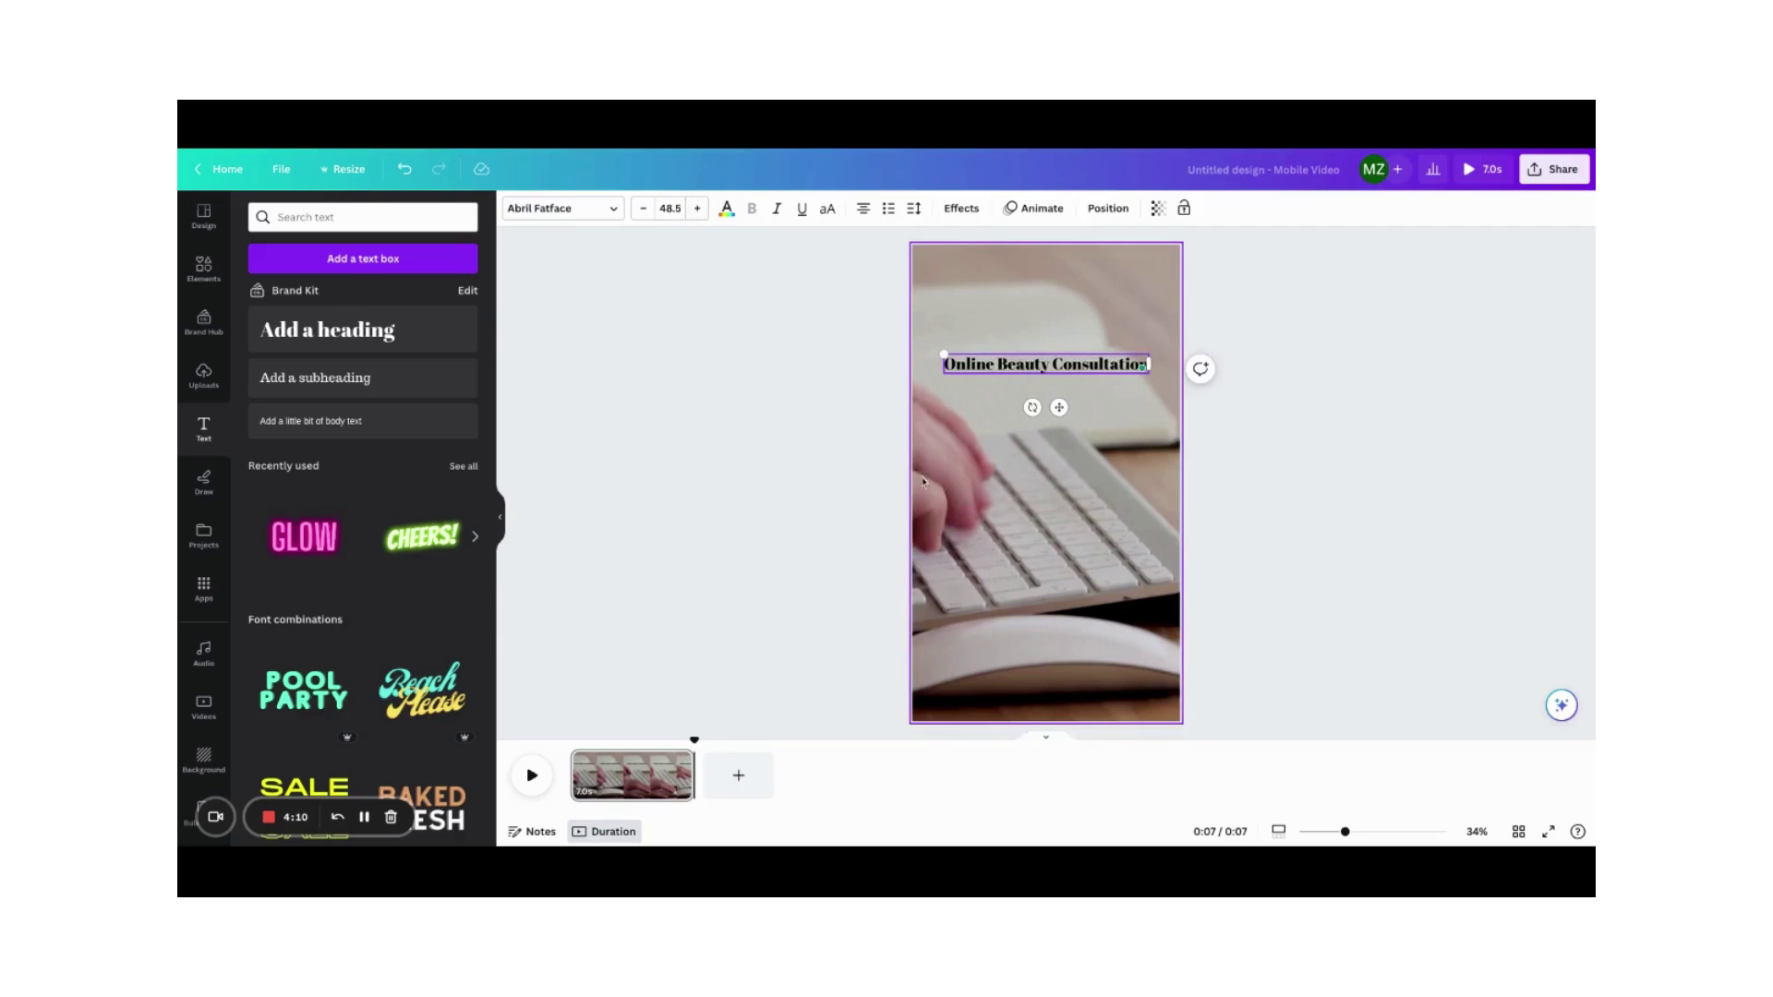
Change the "Online Beauty Consultation" heading's text color to white
double_click(1099, 363)
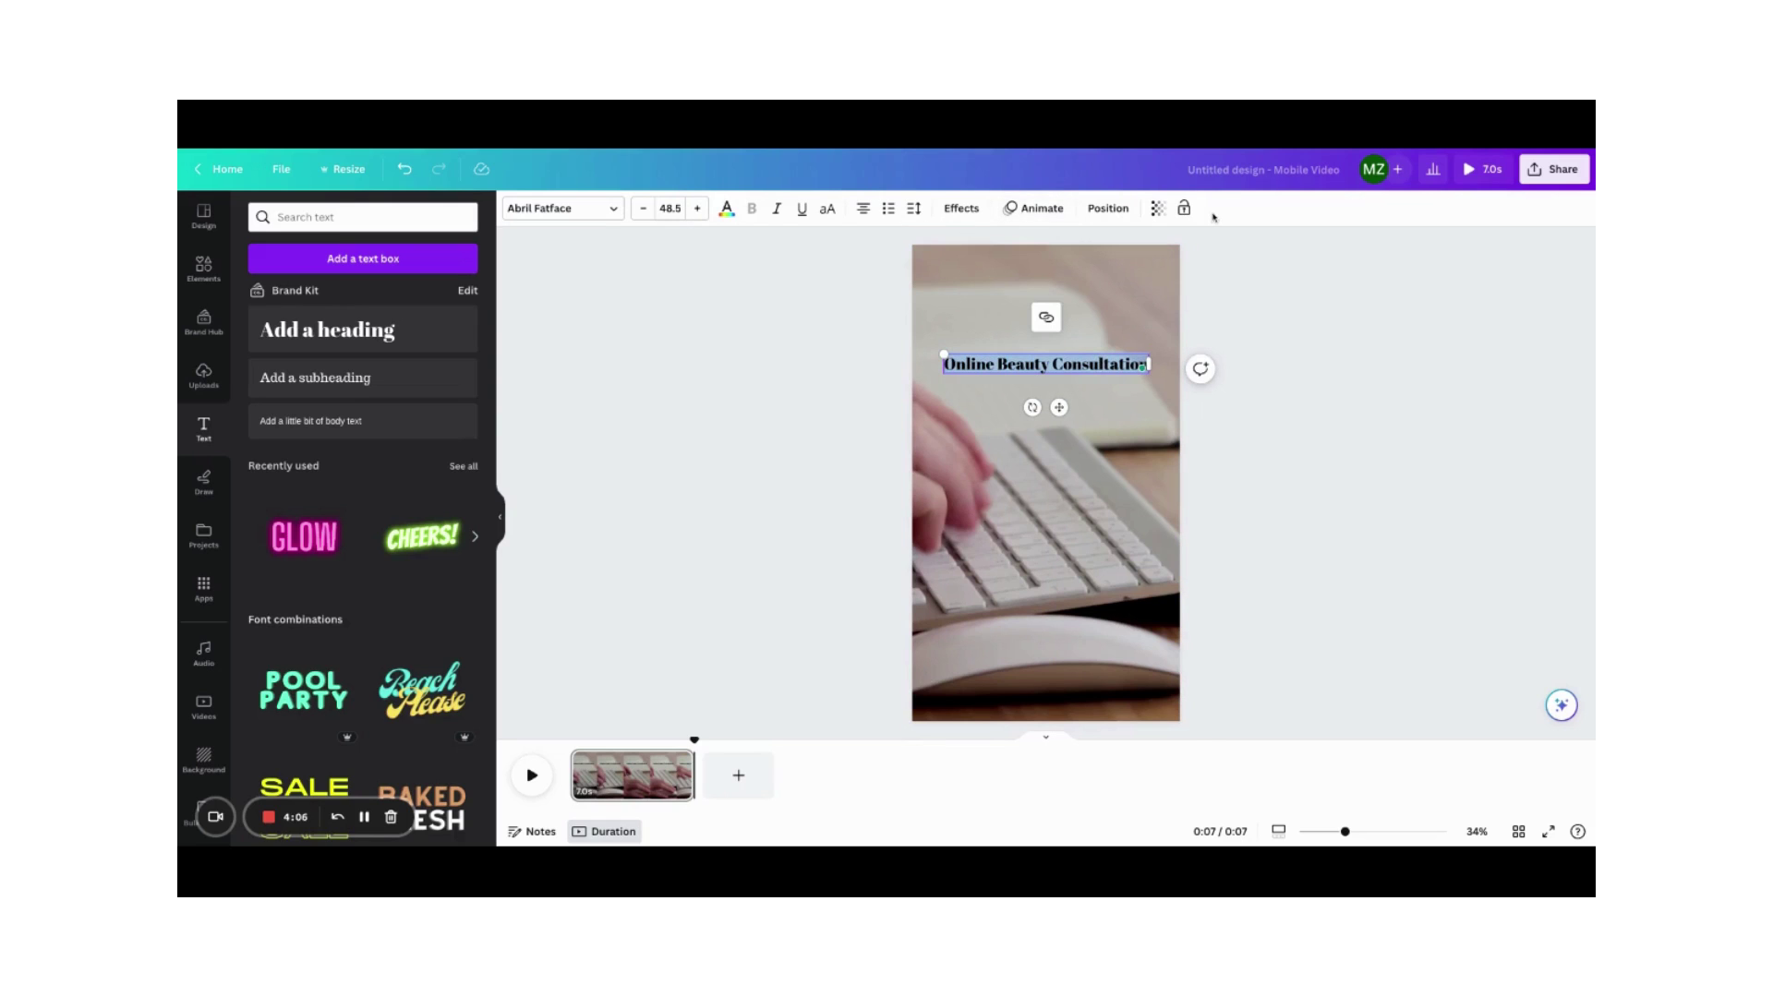
click(727, 208)
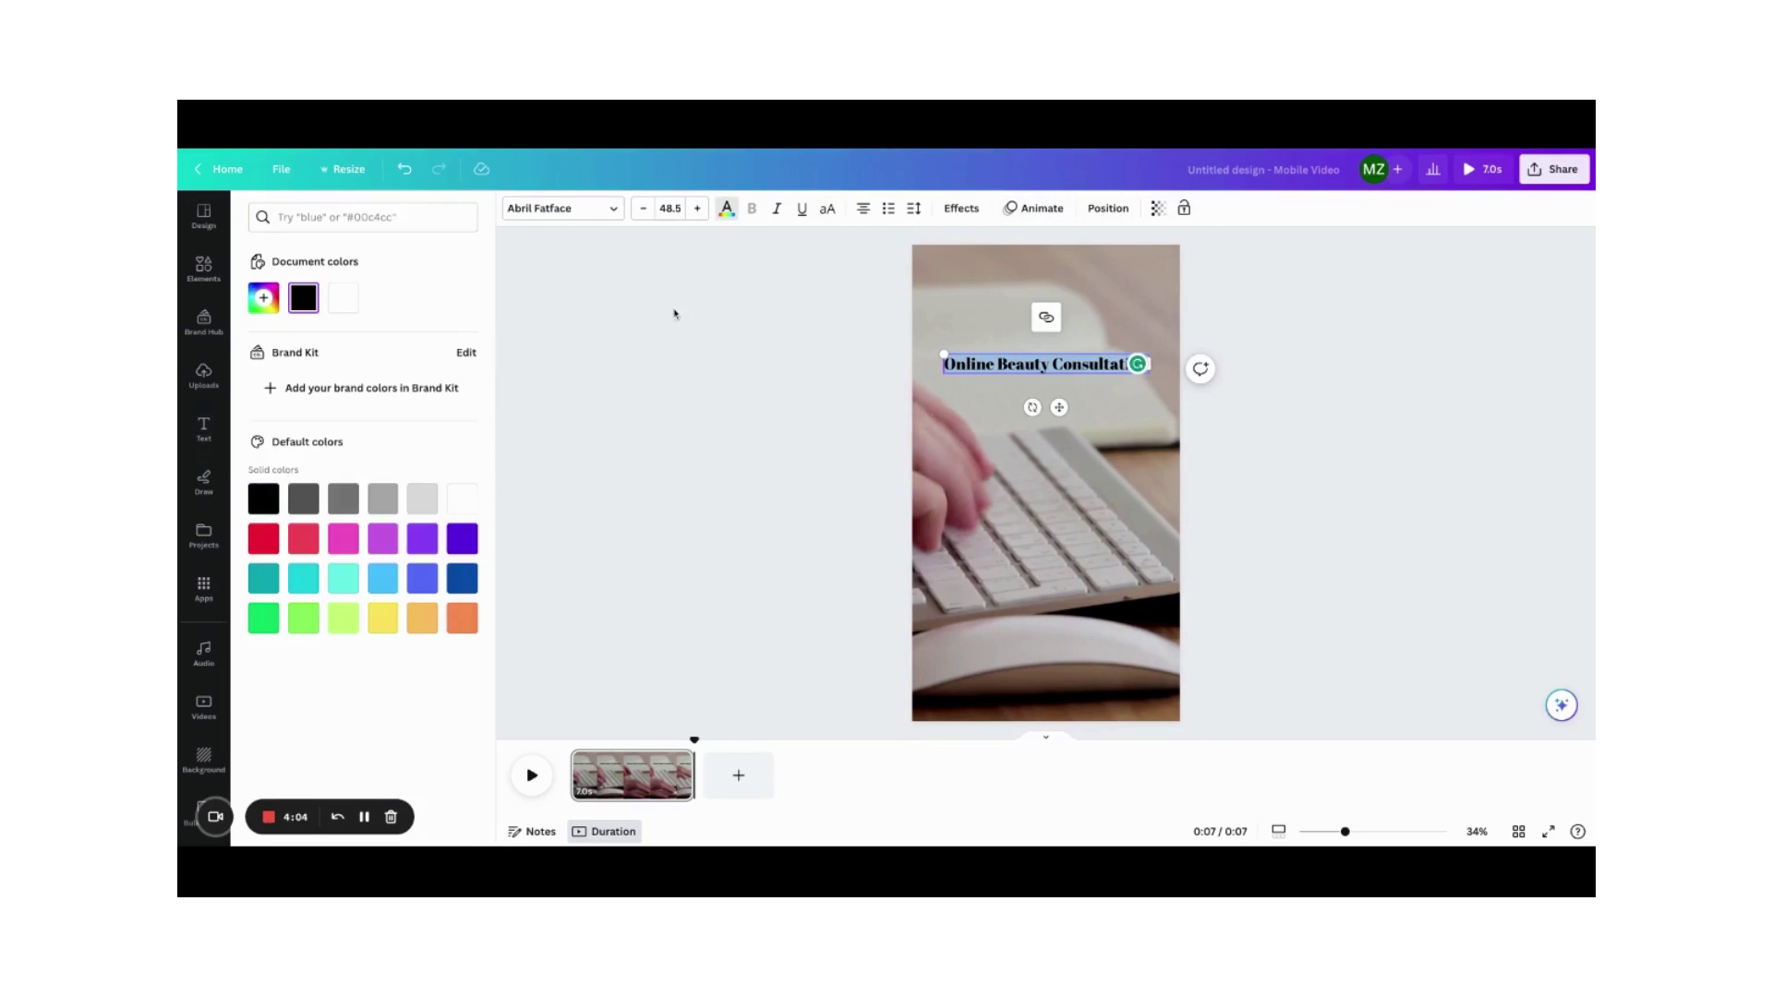
click(343, 297)
key(Escape)
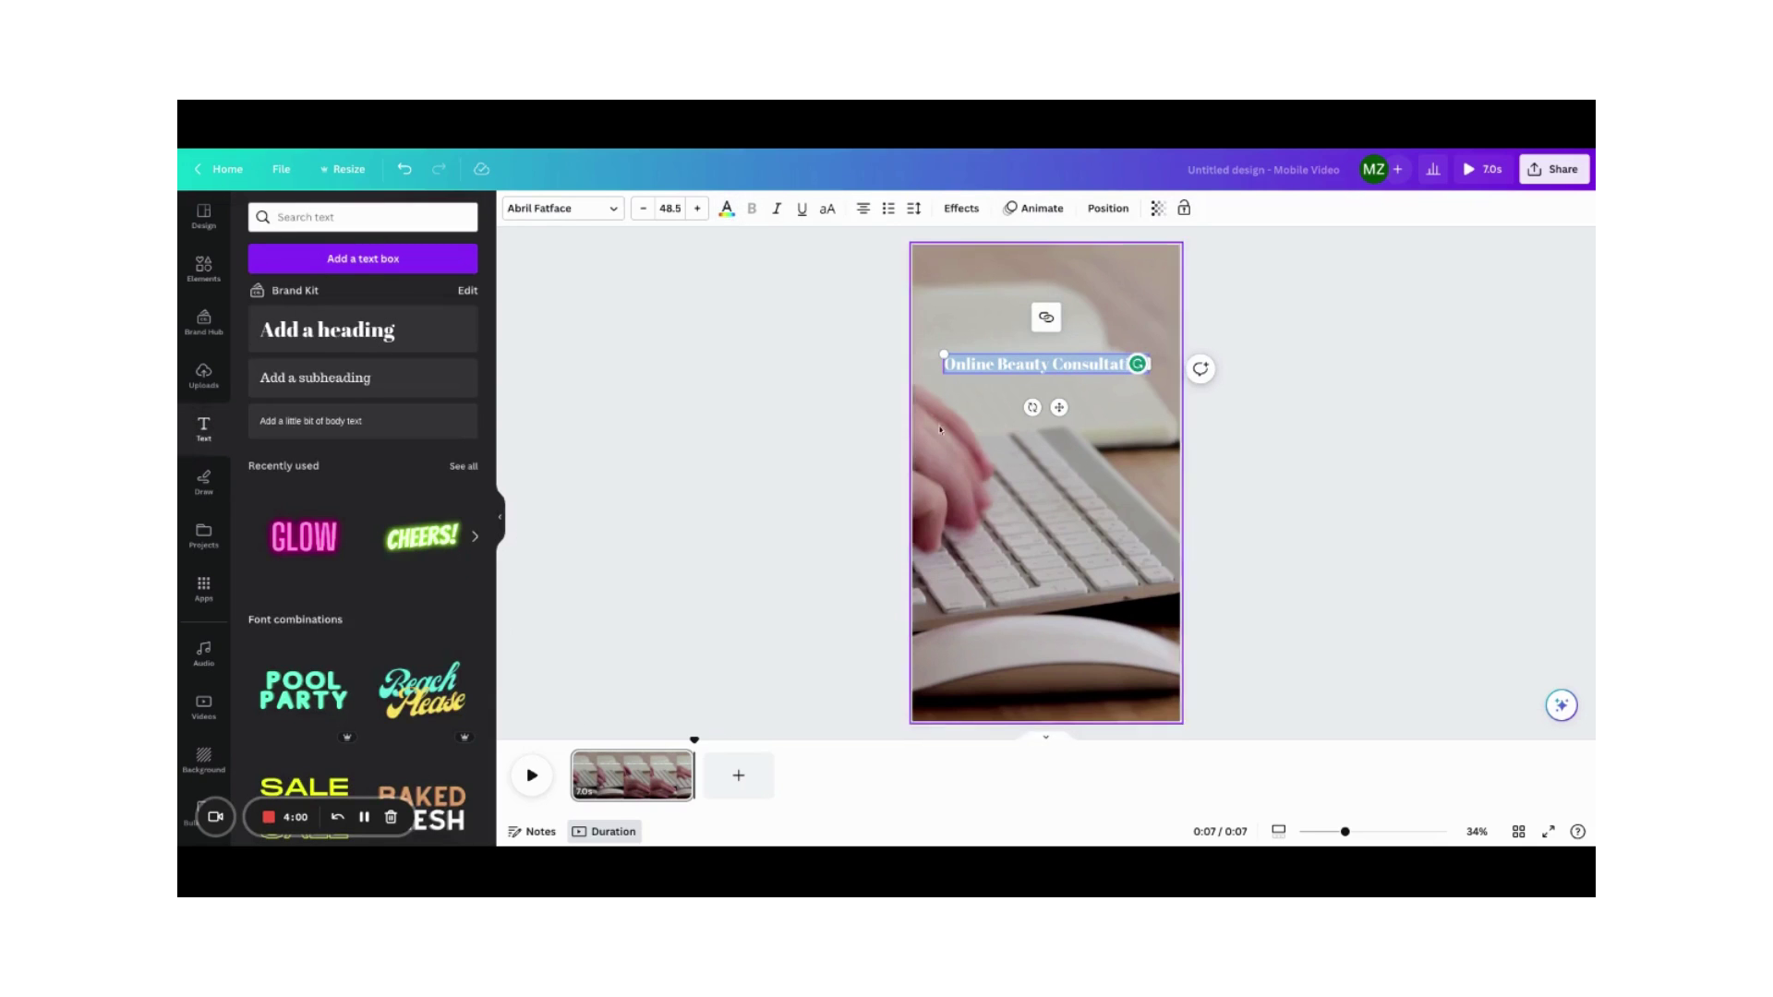
key(Escape)
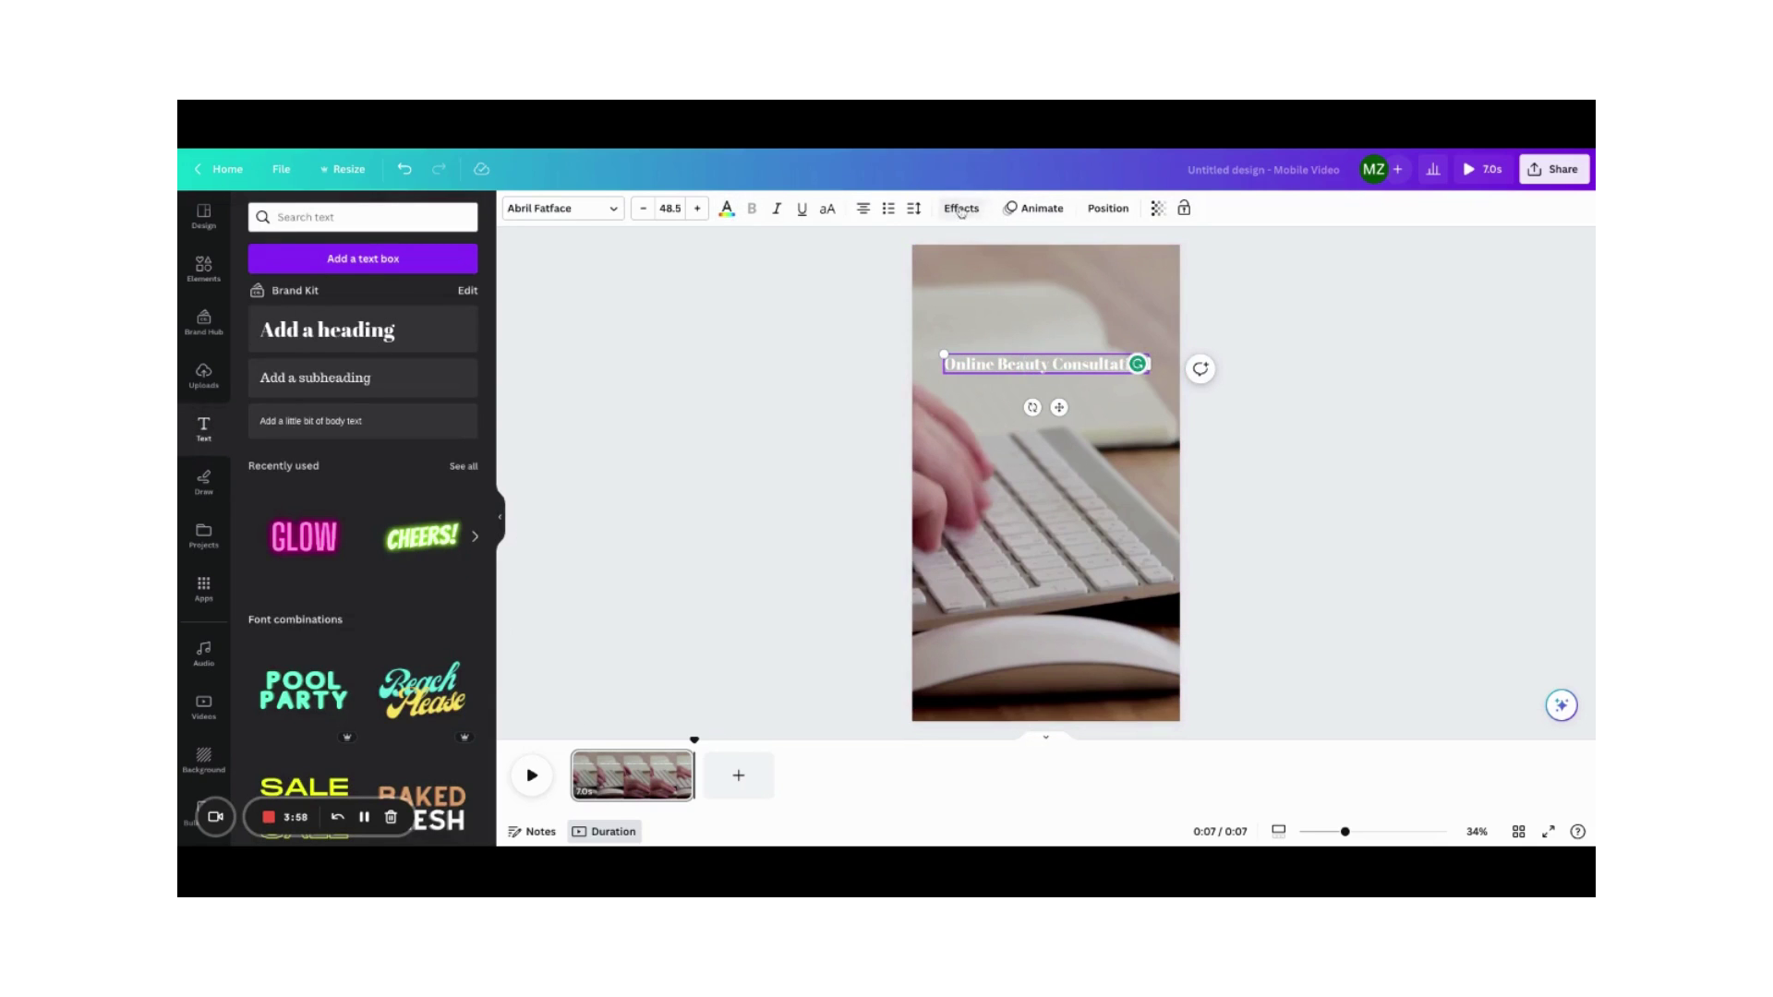
Apply the Background text effect to the "Online Beauty Consultation" heading with its transparency set to 40
click(961, 208)
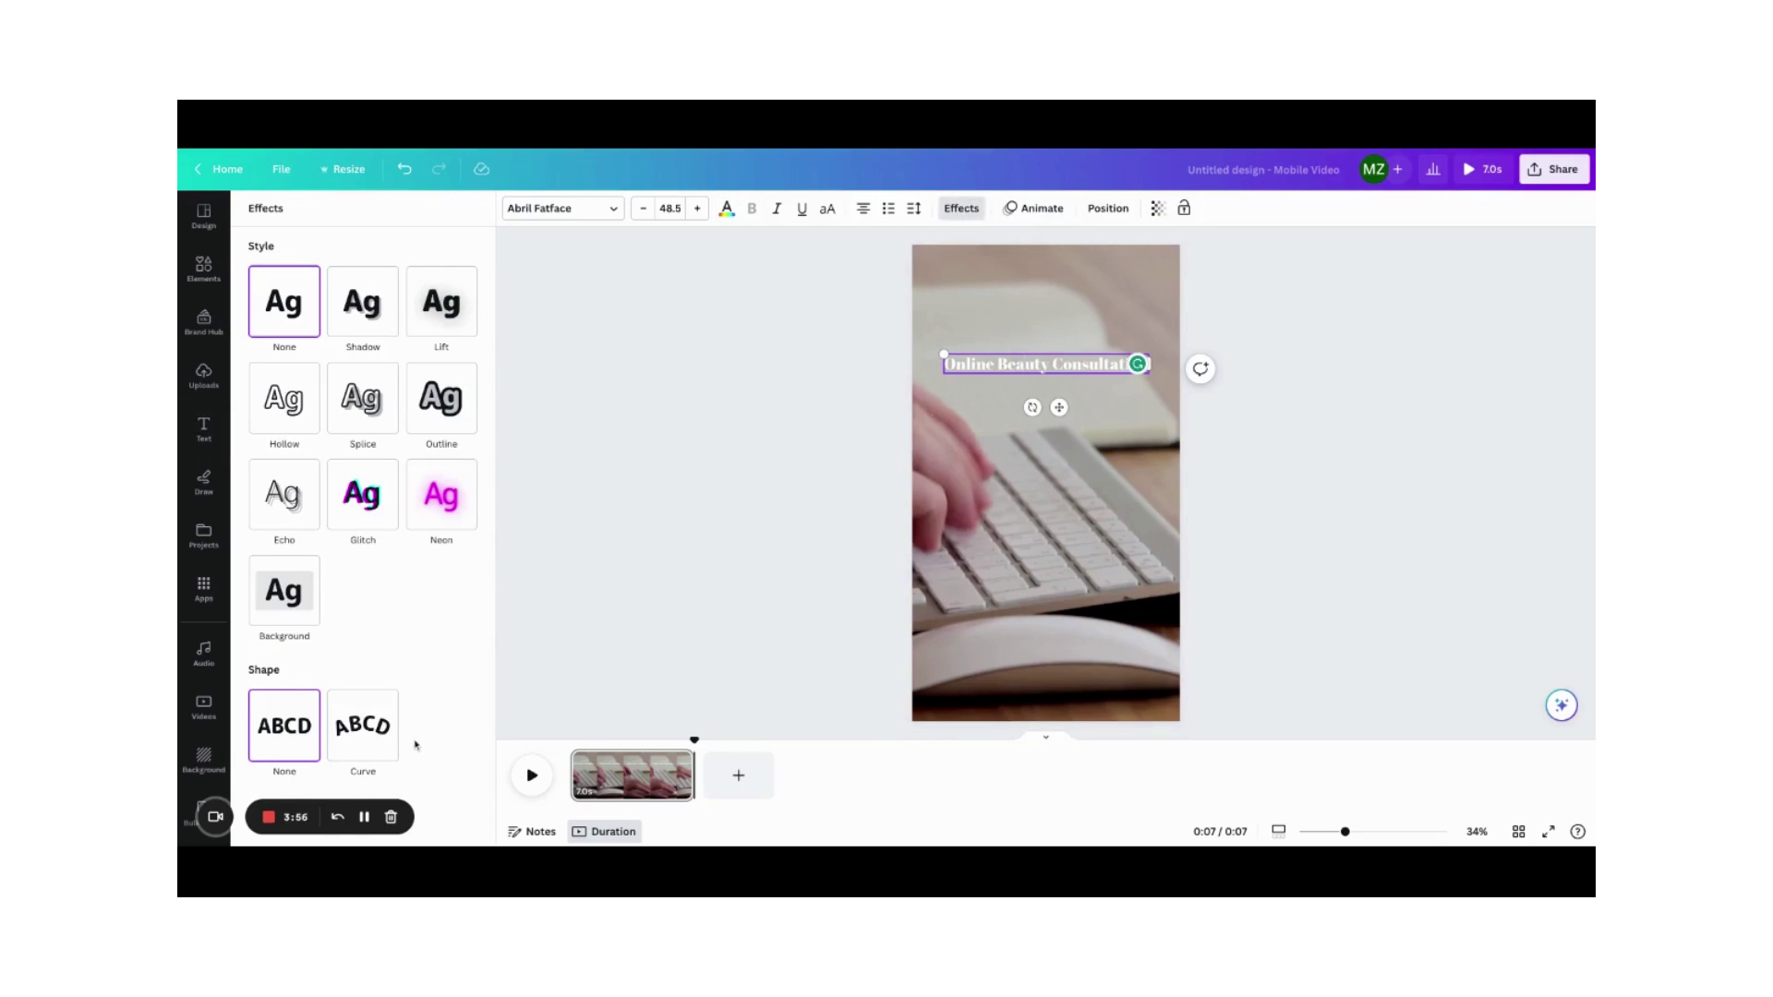
click(281, 600)
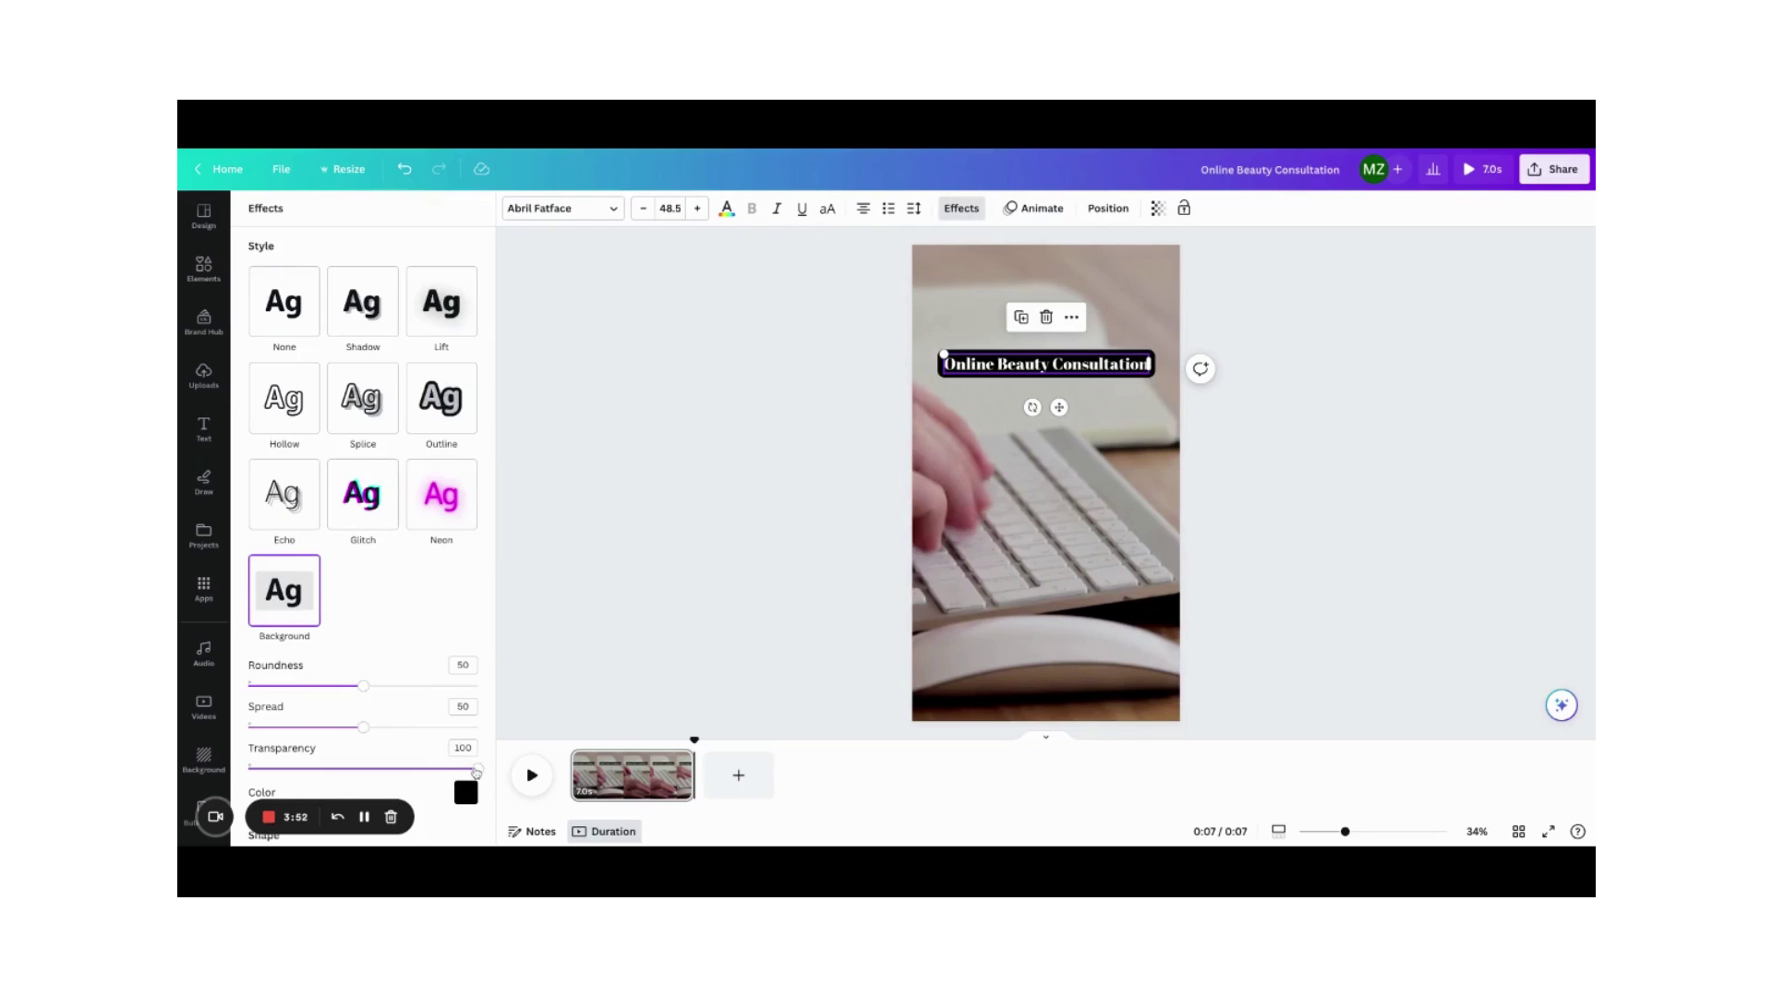
drag(469, 768, 340, 768)
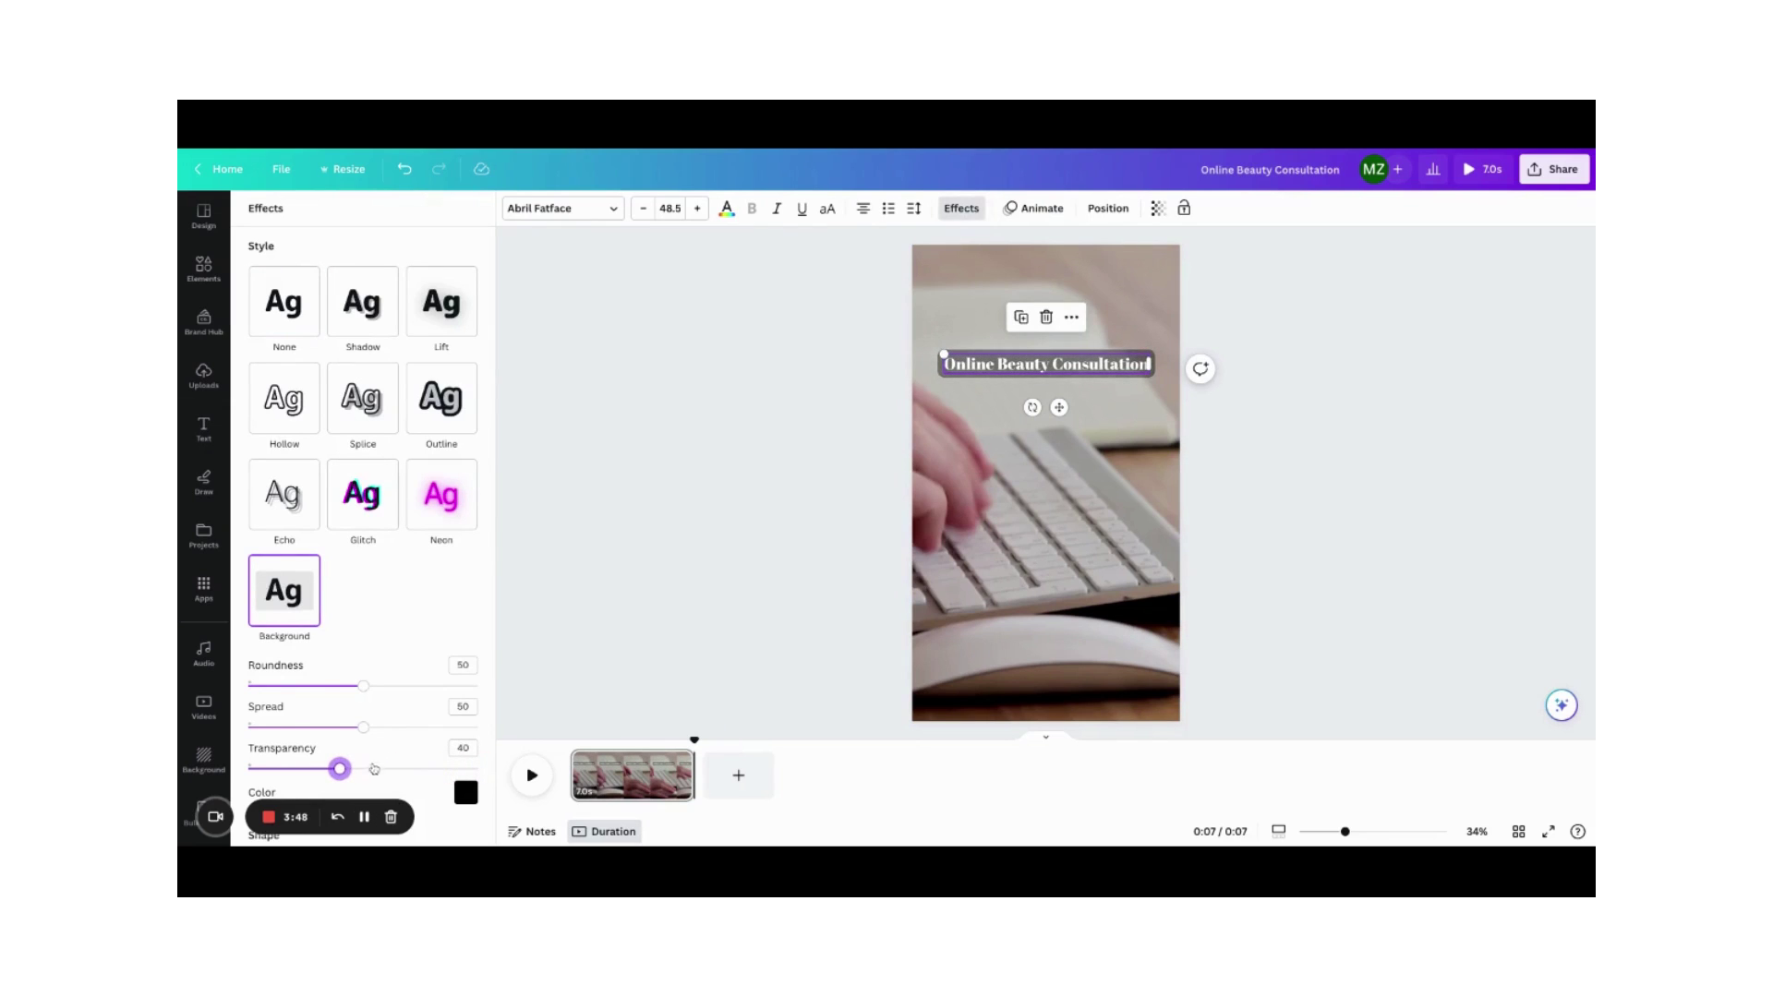
click(687, 656)
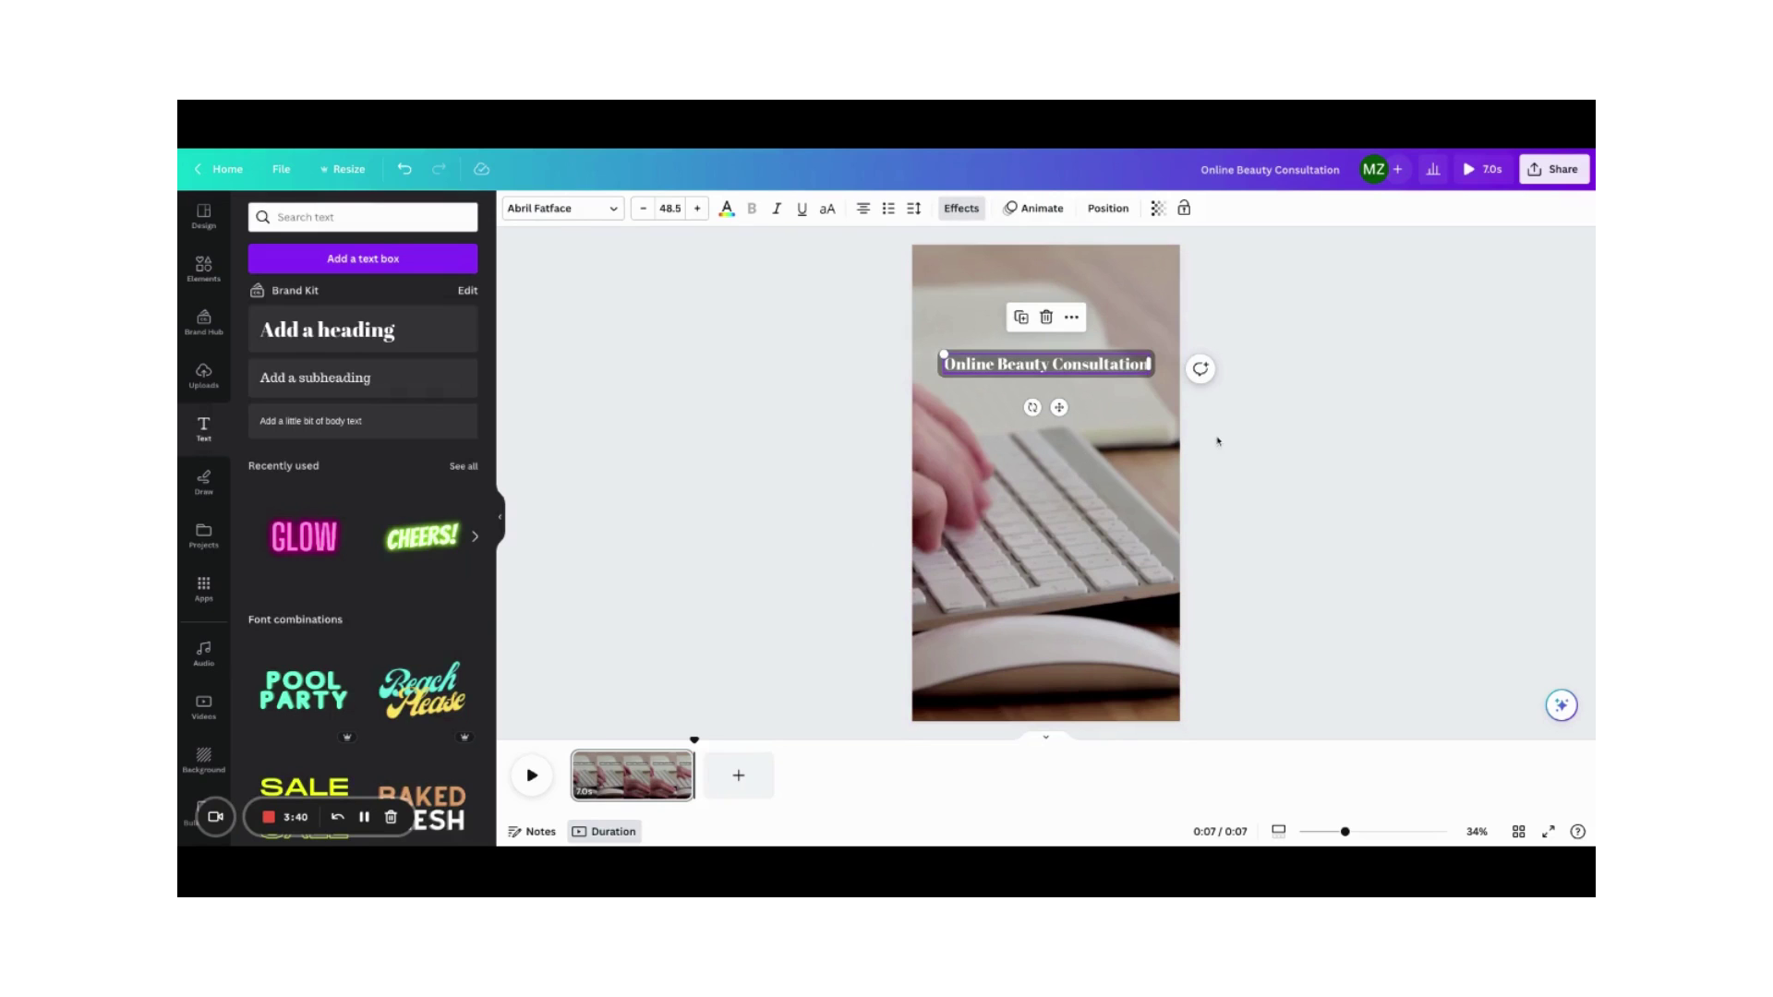
Add a second heading at the middle of the page and move the "Online Beauty Consultation" heading slightly higher
click(348, 343)
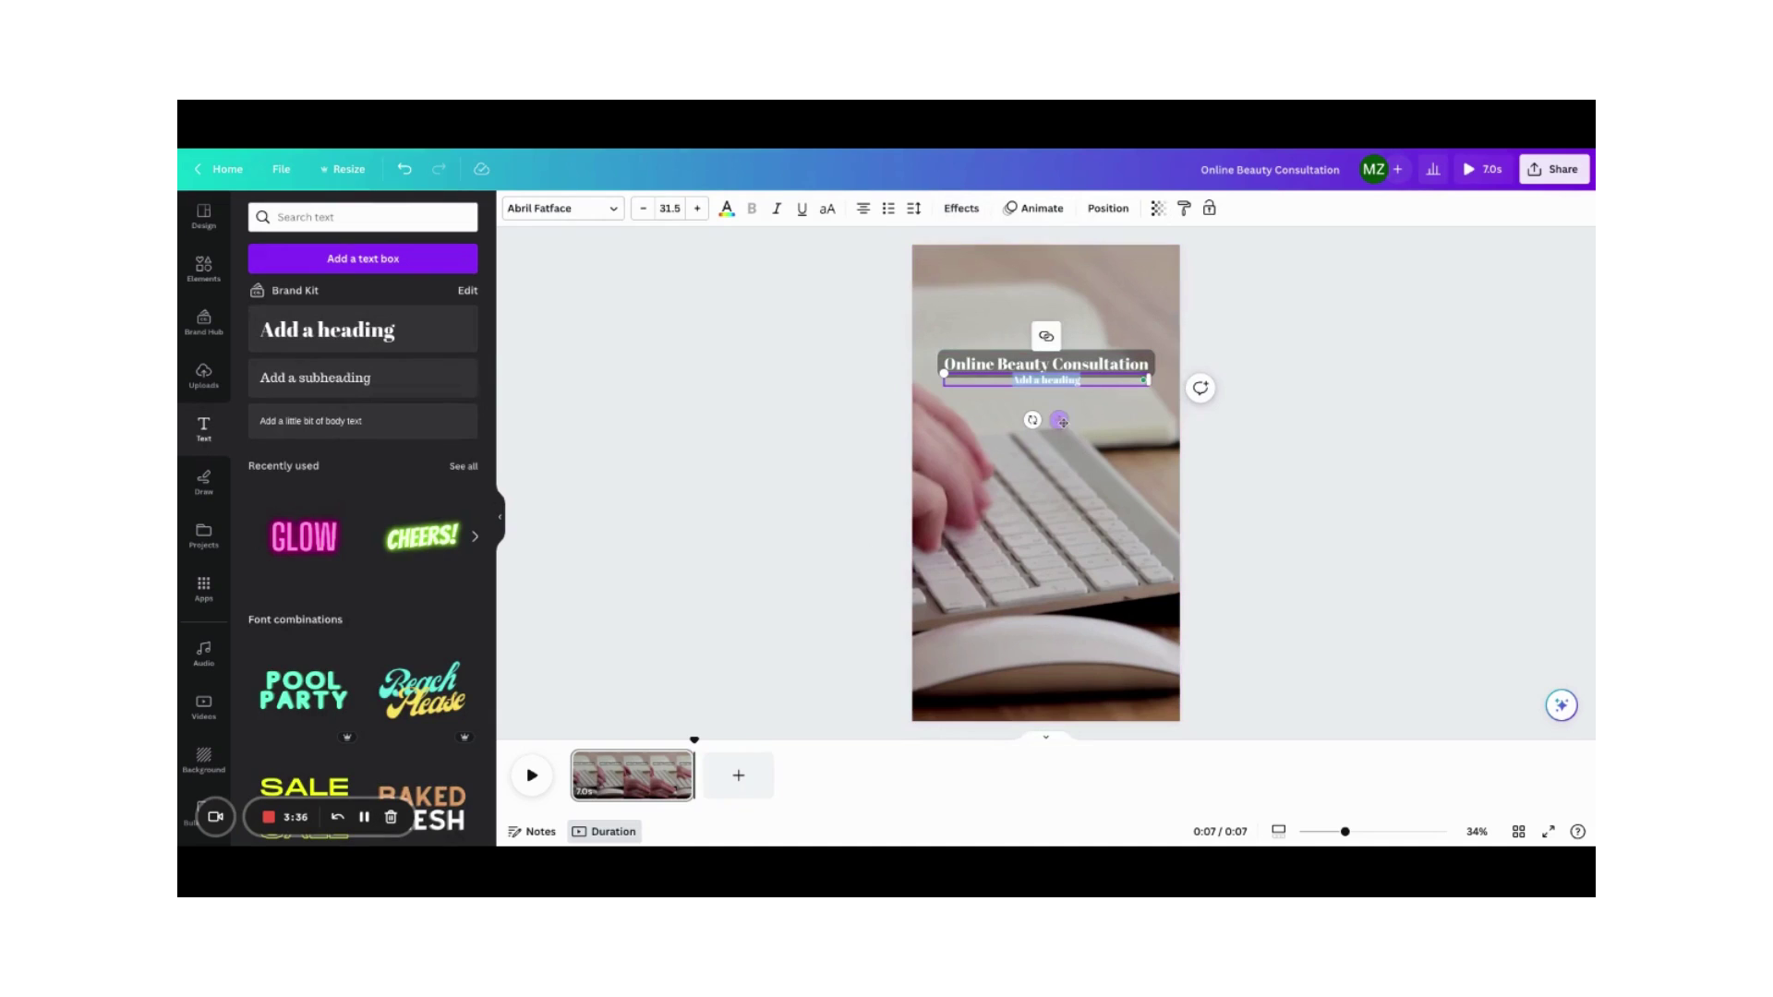
drag(1062, 422, 1115, 372)
click(1119, 378)
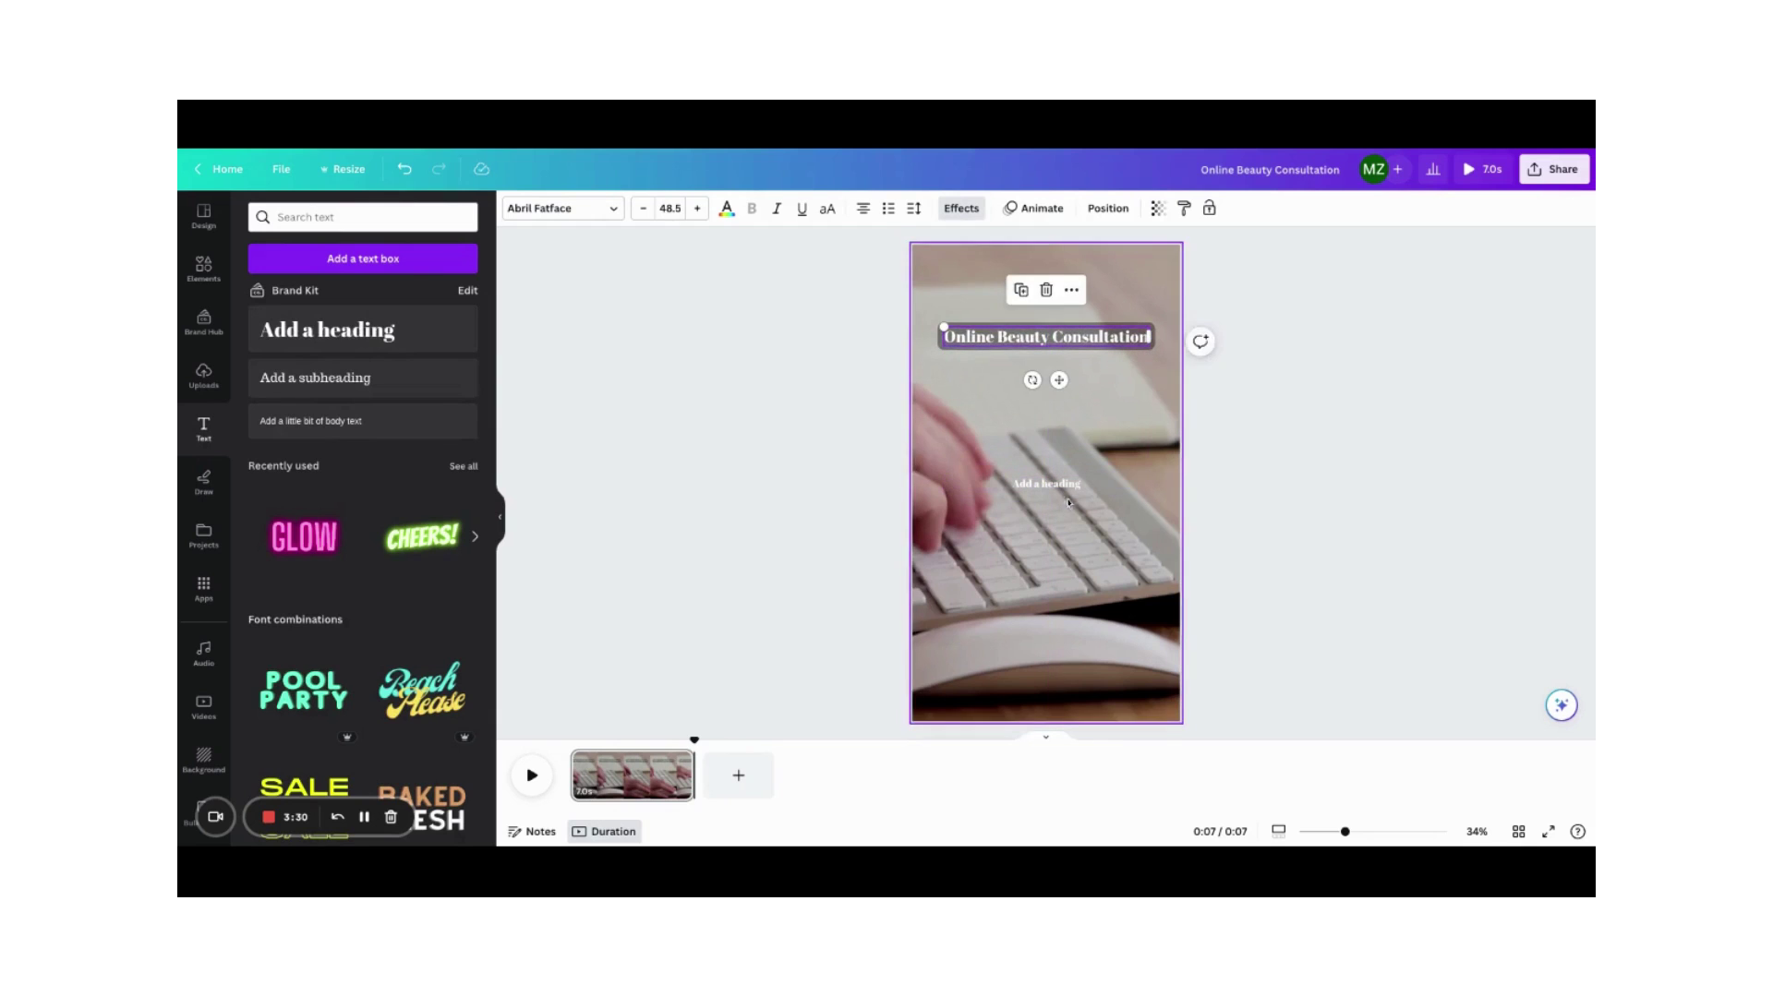
Replace the second heading's placeholder text with "How can I start an online beauty consultation business..."
click(1086, 483)
double_click(1086, 484)
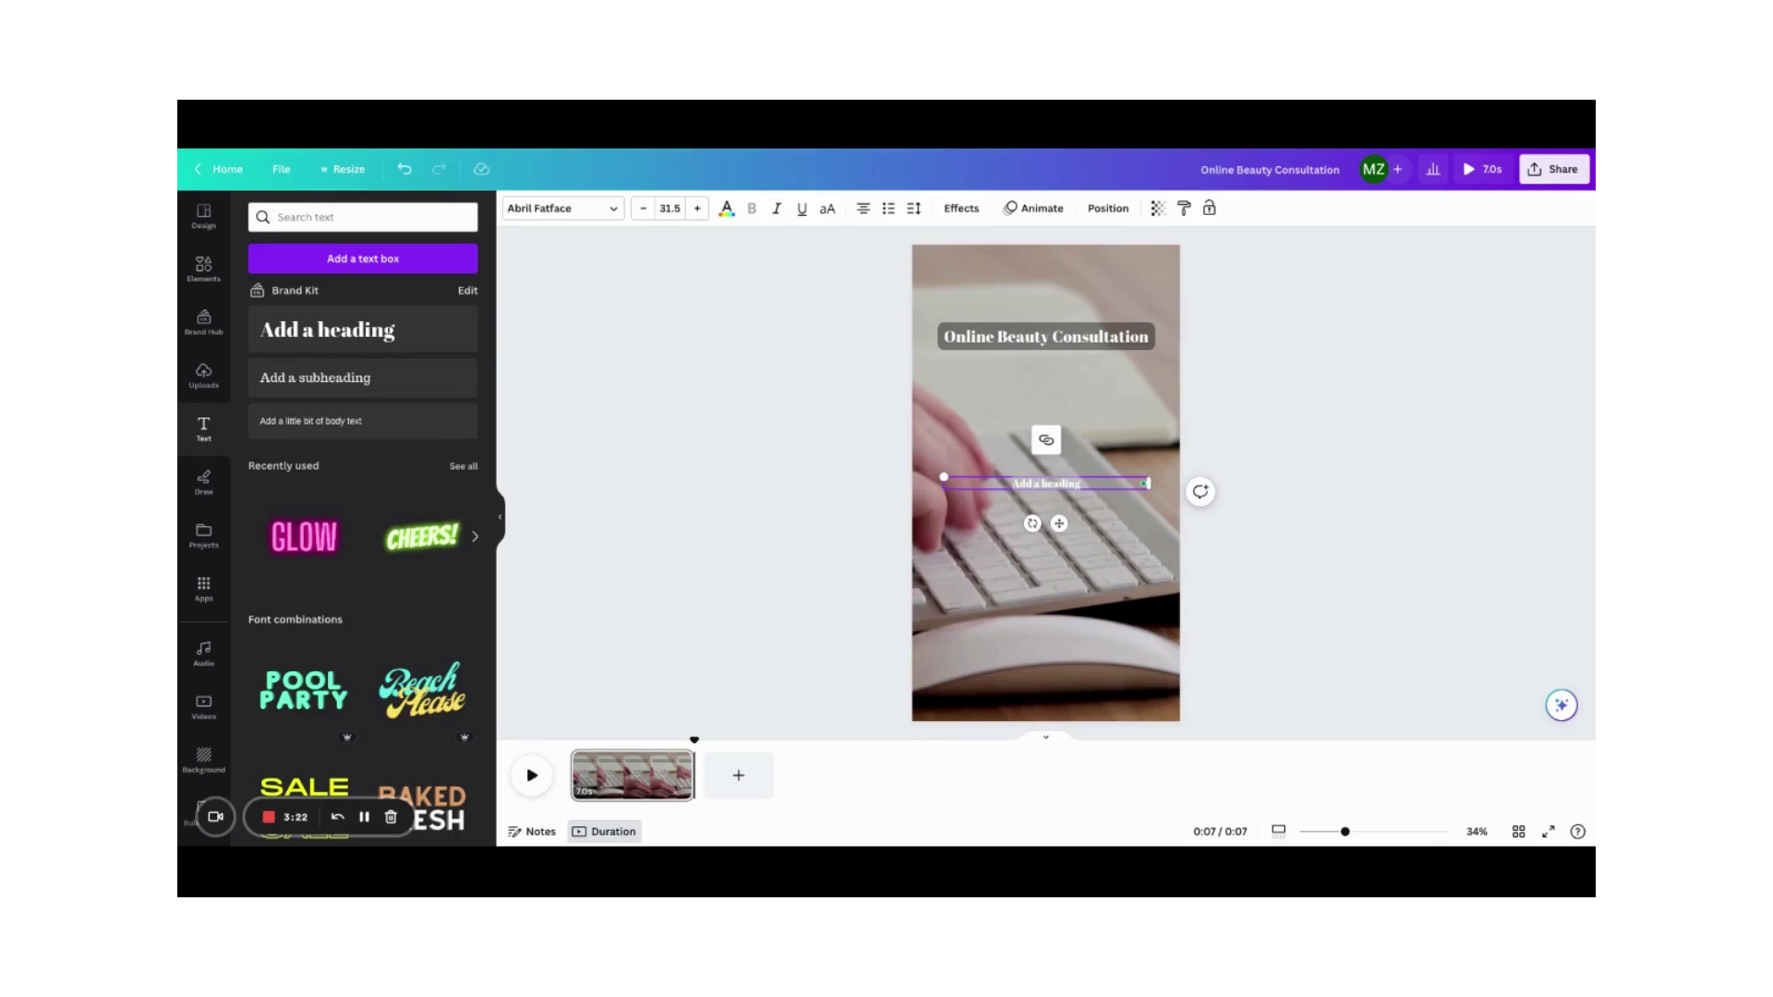
text(How can I start an online beauty consultation business...)
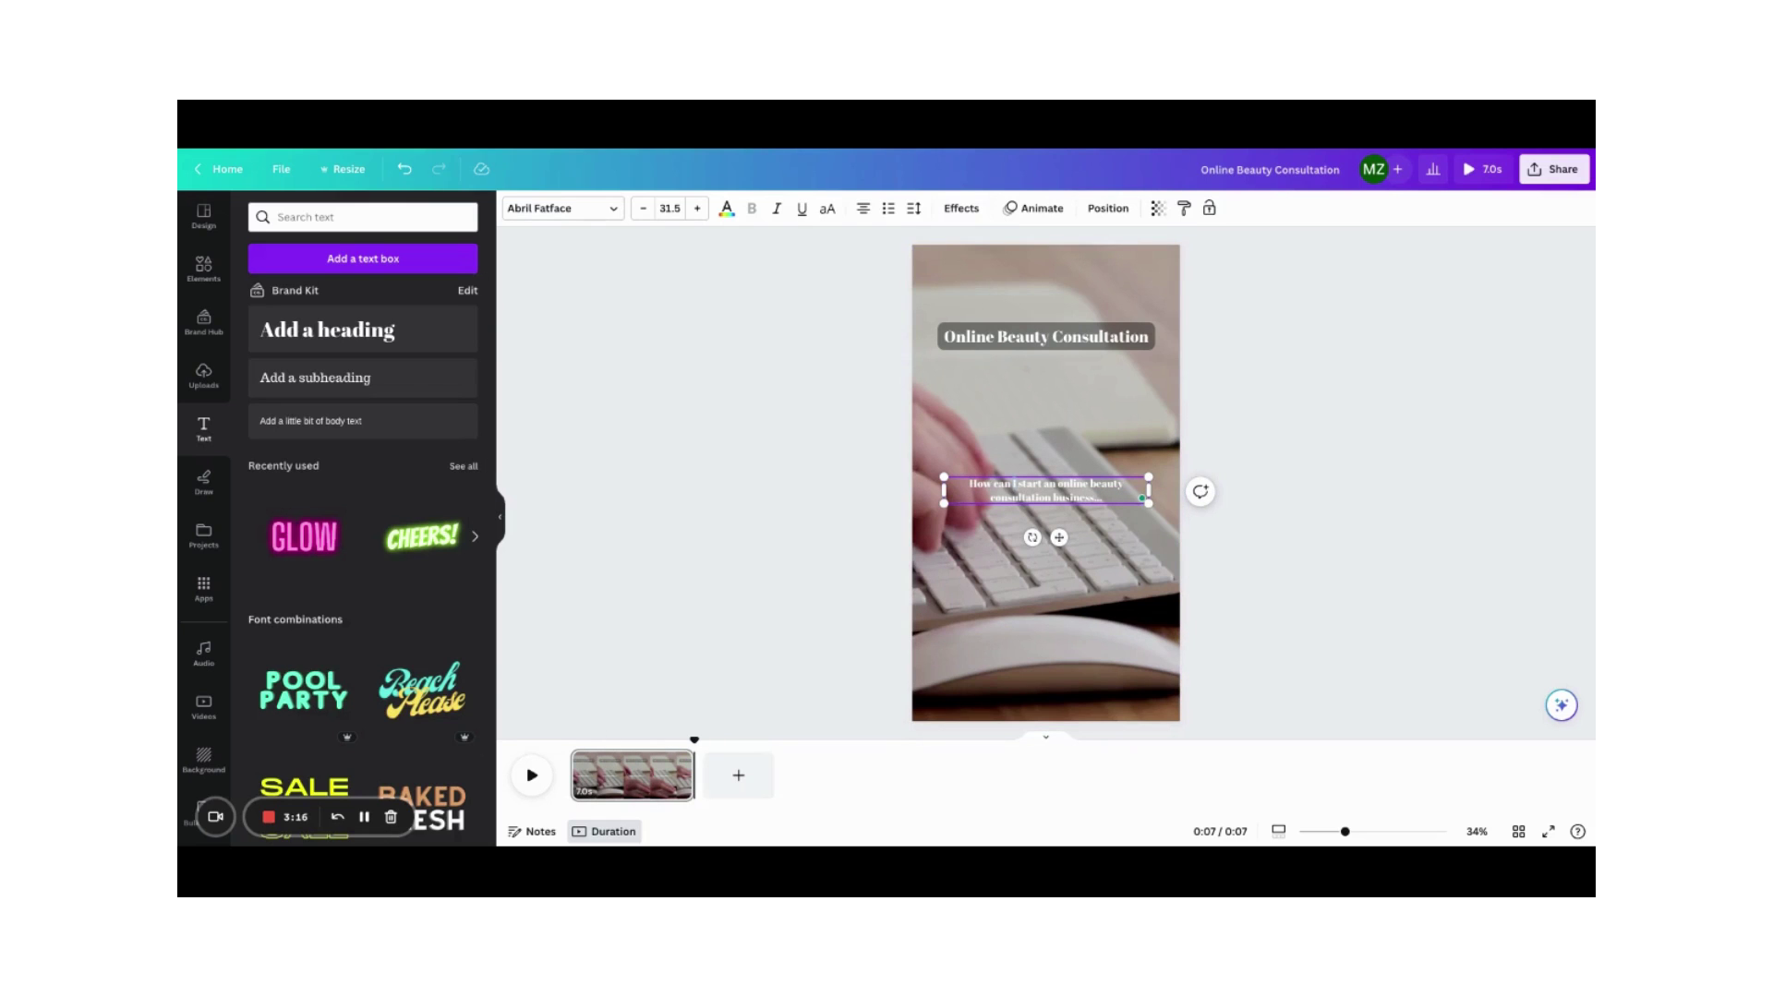
Apply the Background text effect to the question heading with its transparency set to 40
click(961, 209)
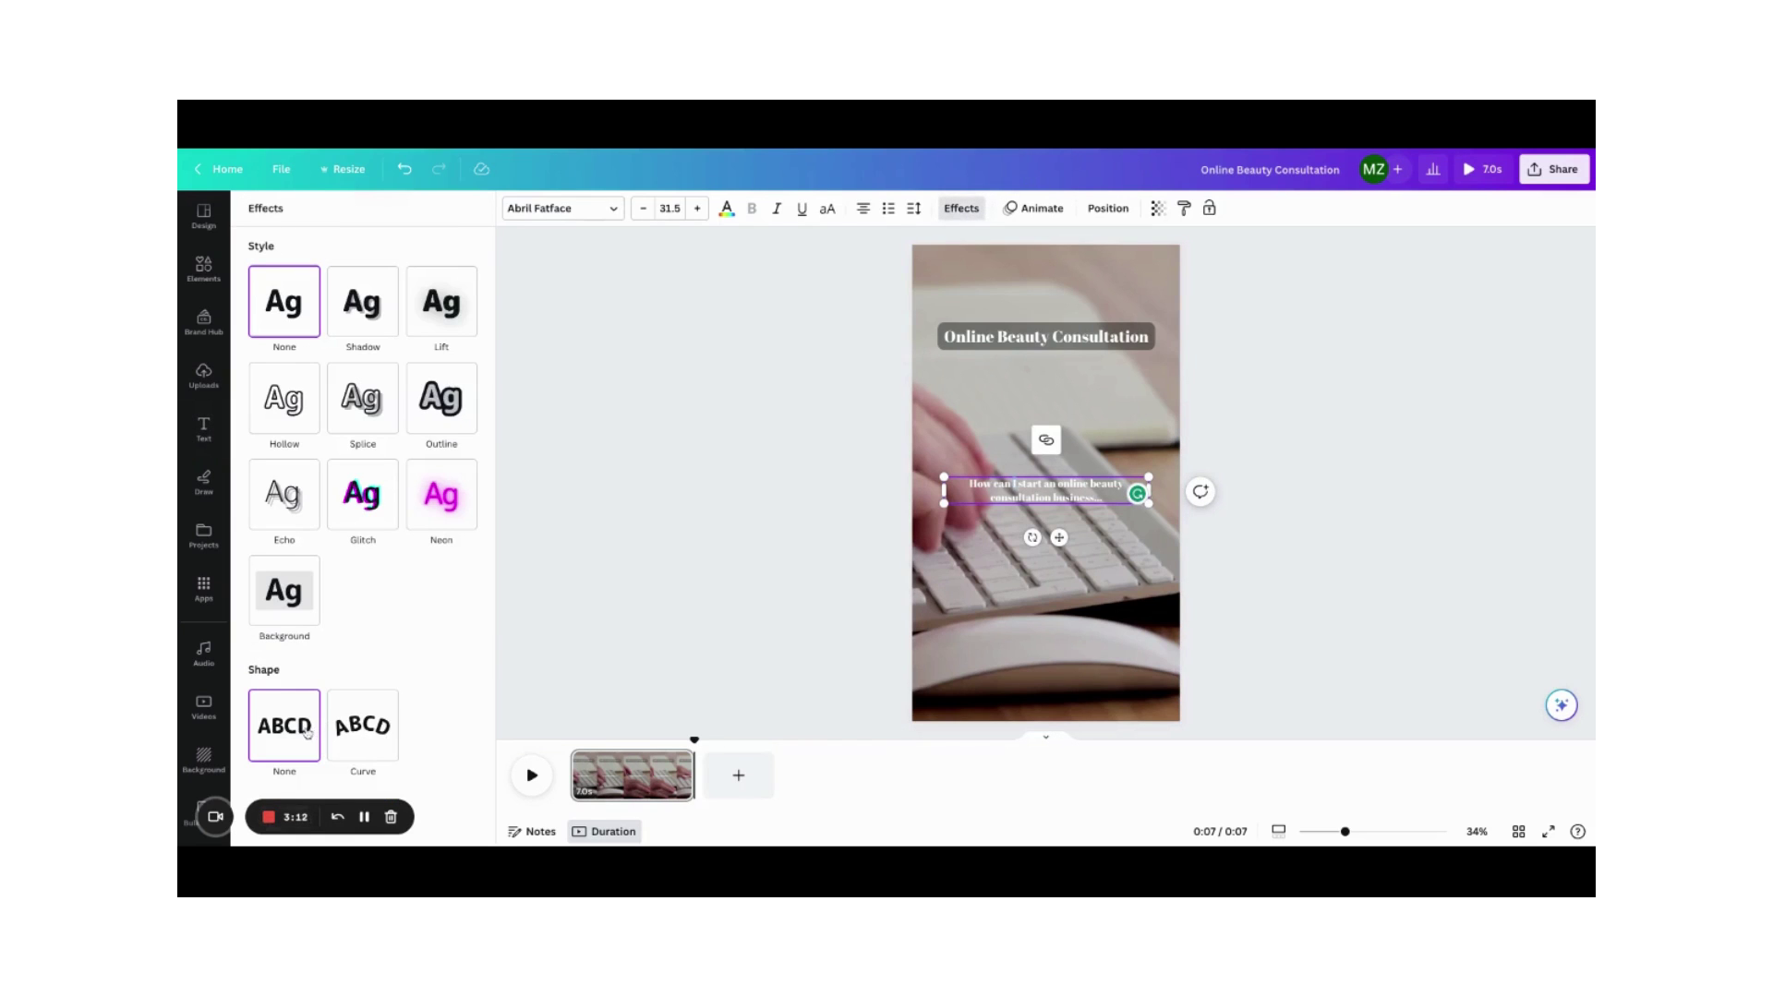
click(291, 624)
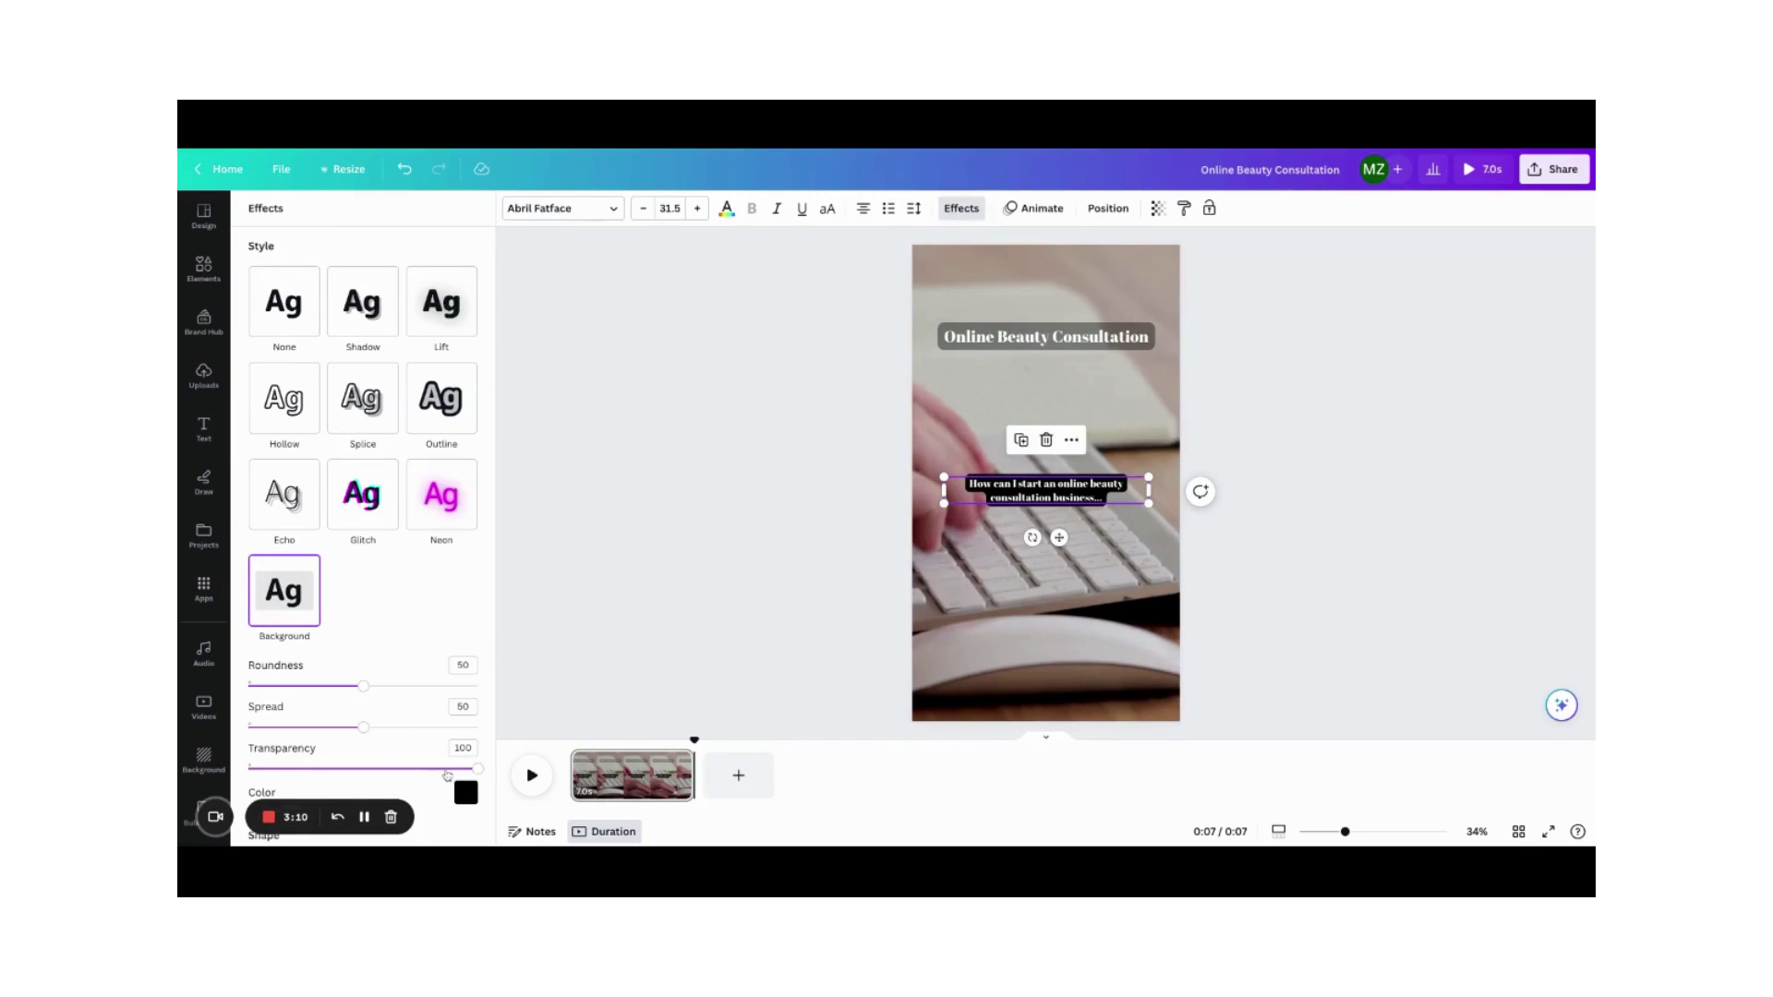
drag(477, 770, 340, 769)
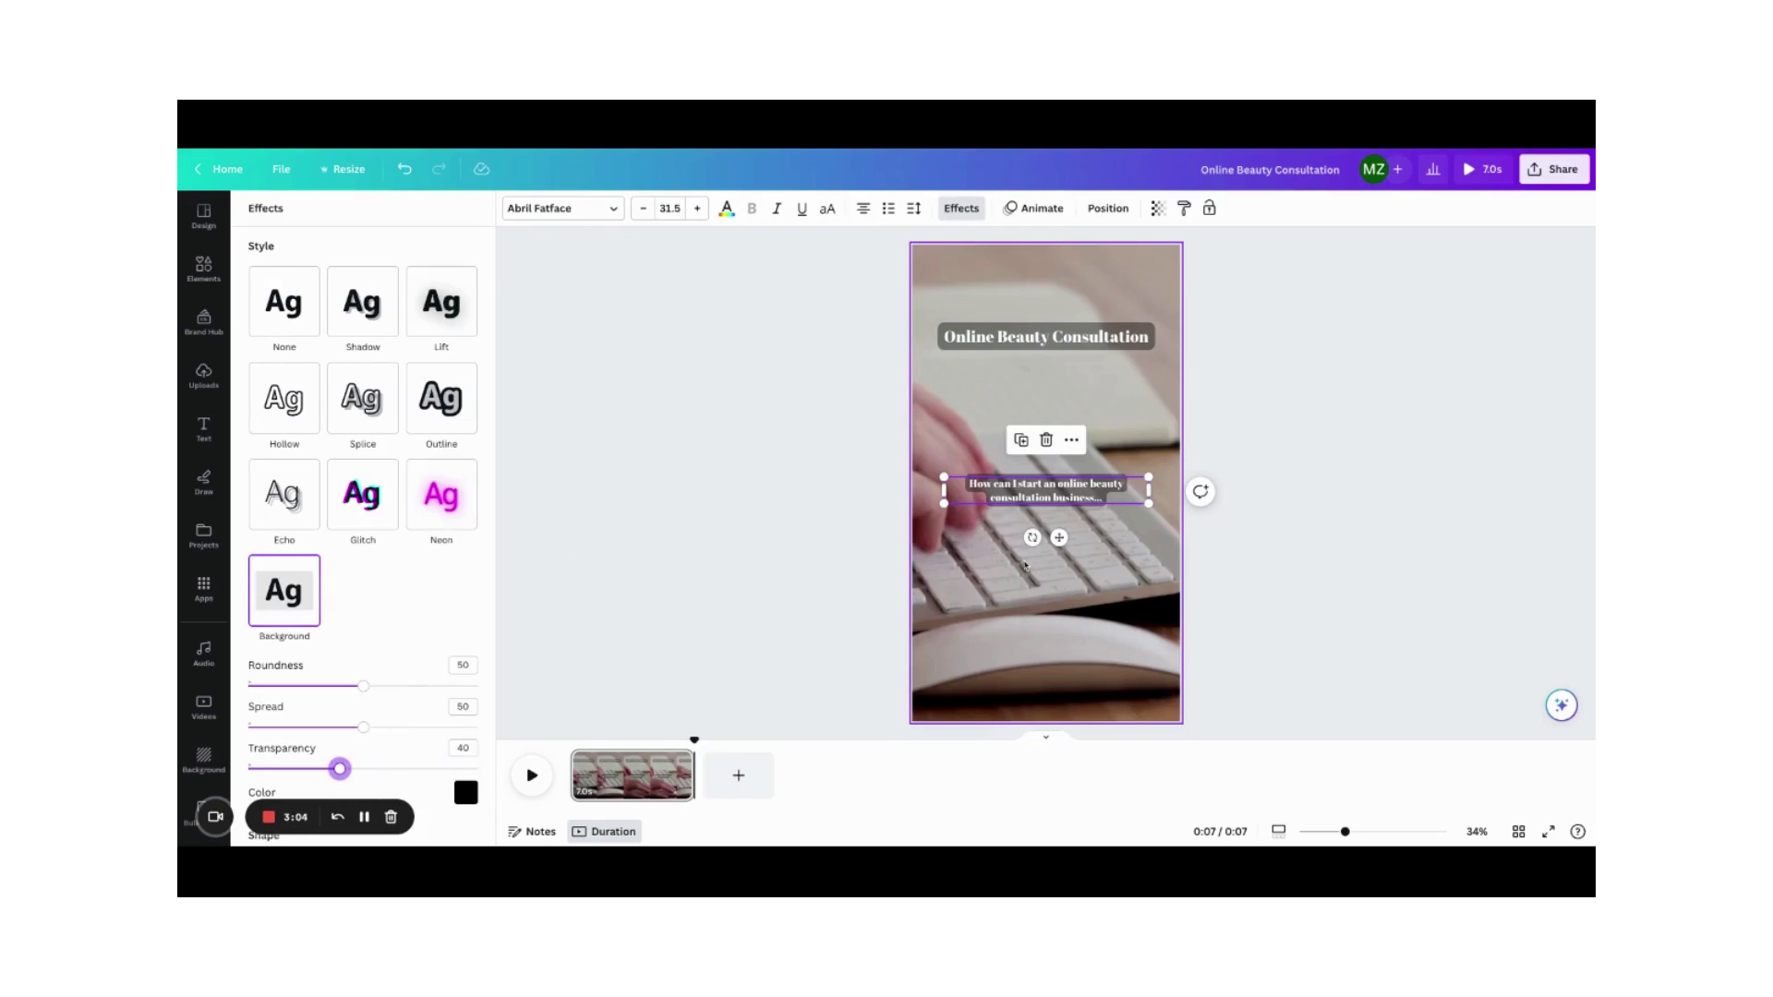
Enlarge the question heading to font size 51.5 and close the text effect settings
click(698, 209)
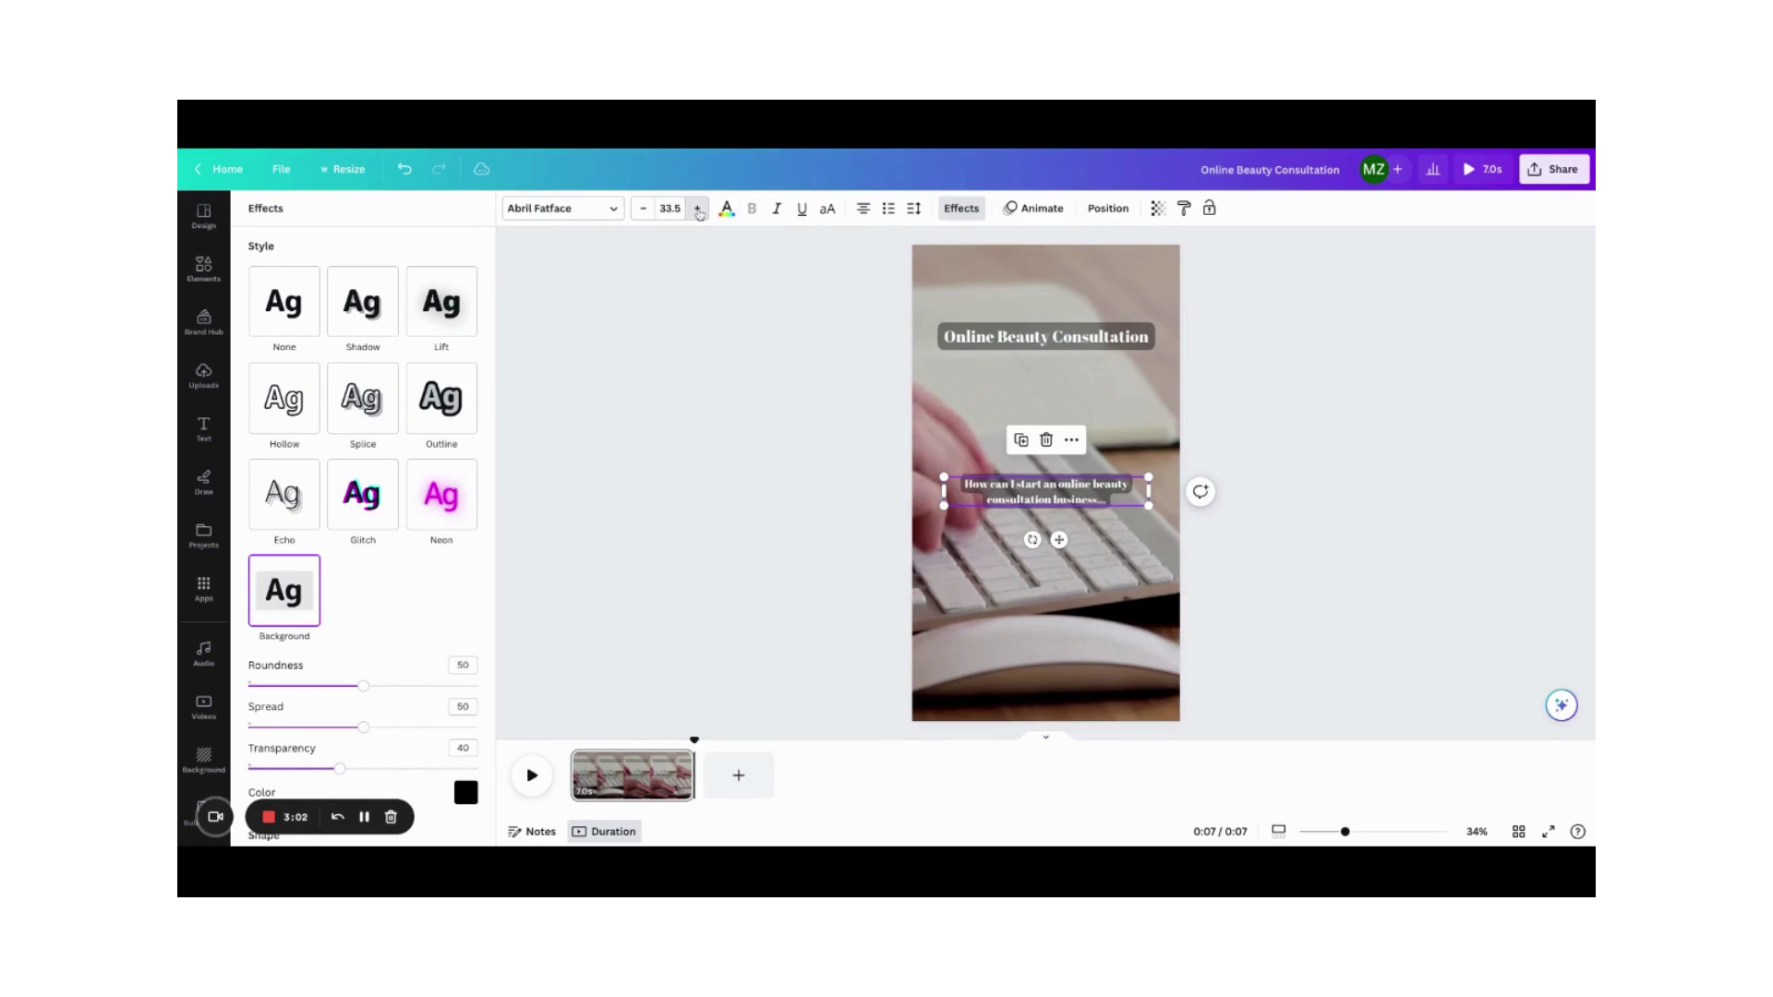
click(697, 209)
click(698, 208)
click(697, 208)
click(698, 208)
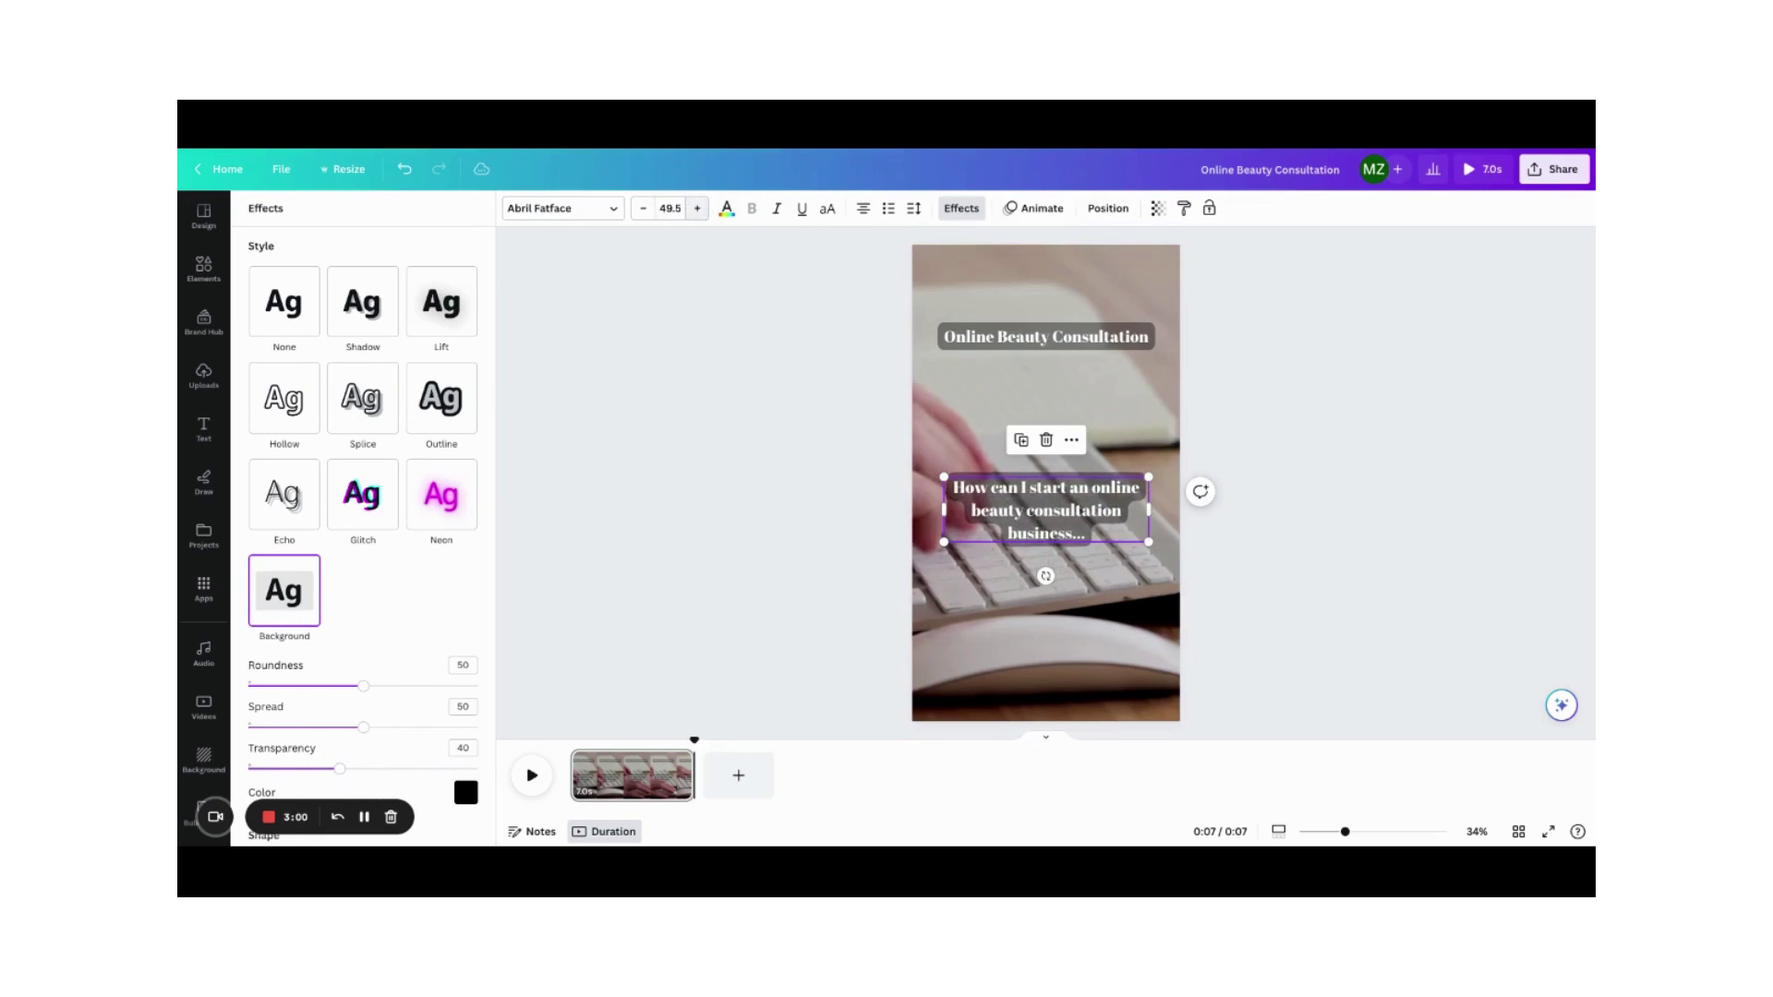
click(698, 209)
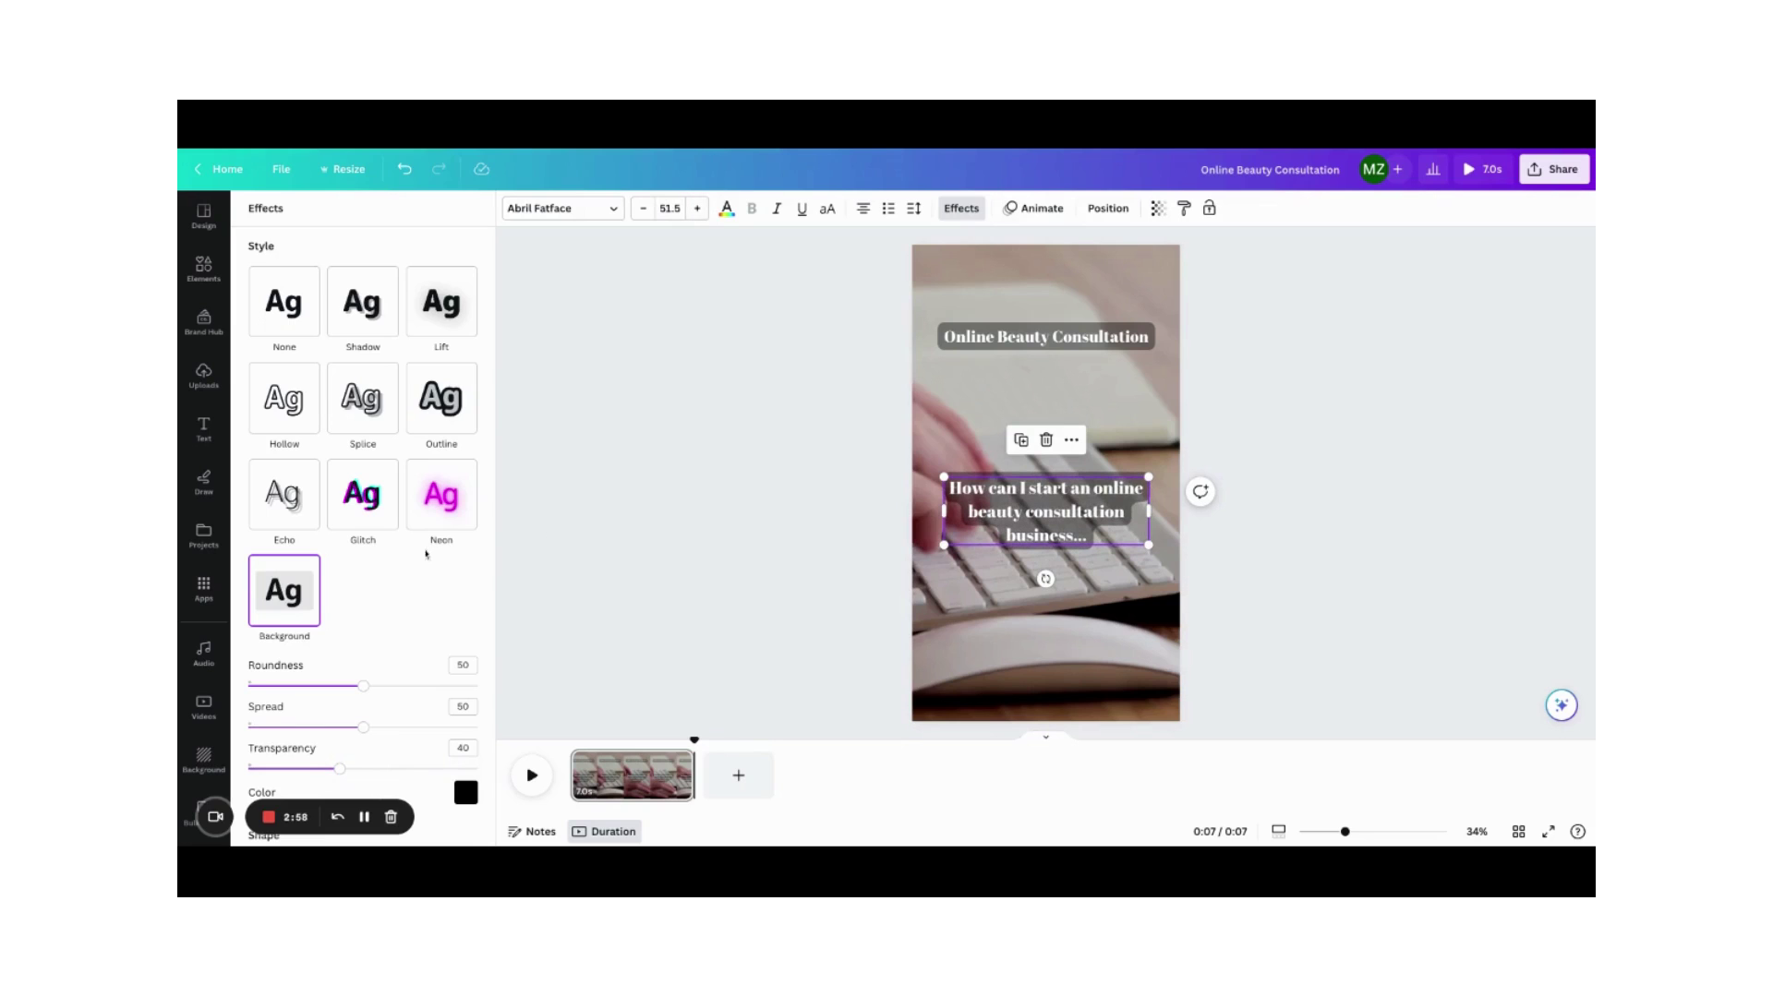
click(748, 490)
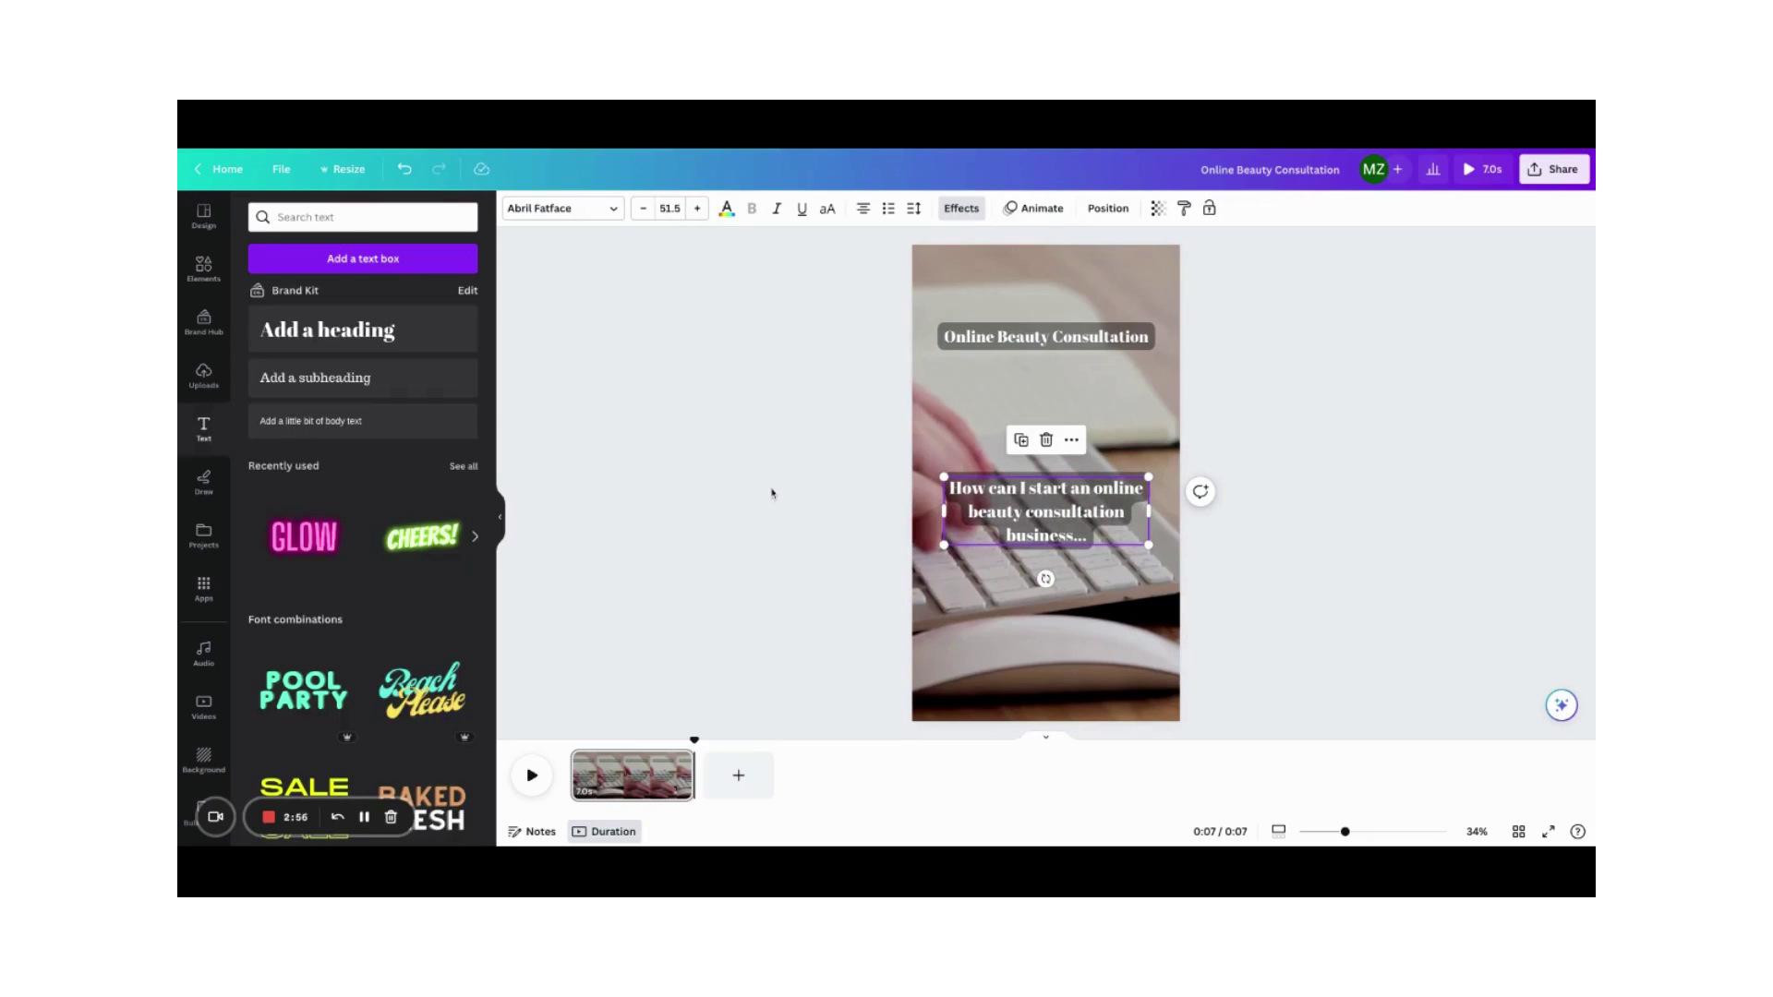
Add a heading below the question reading "...gain expertise in beauty and skincare, define your services, create a professional website, and market your services."
drag(339, 329, 1064, 609)
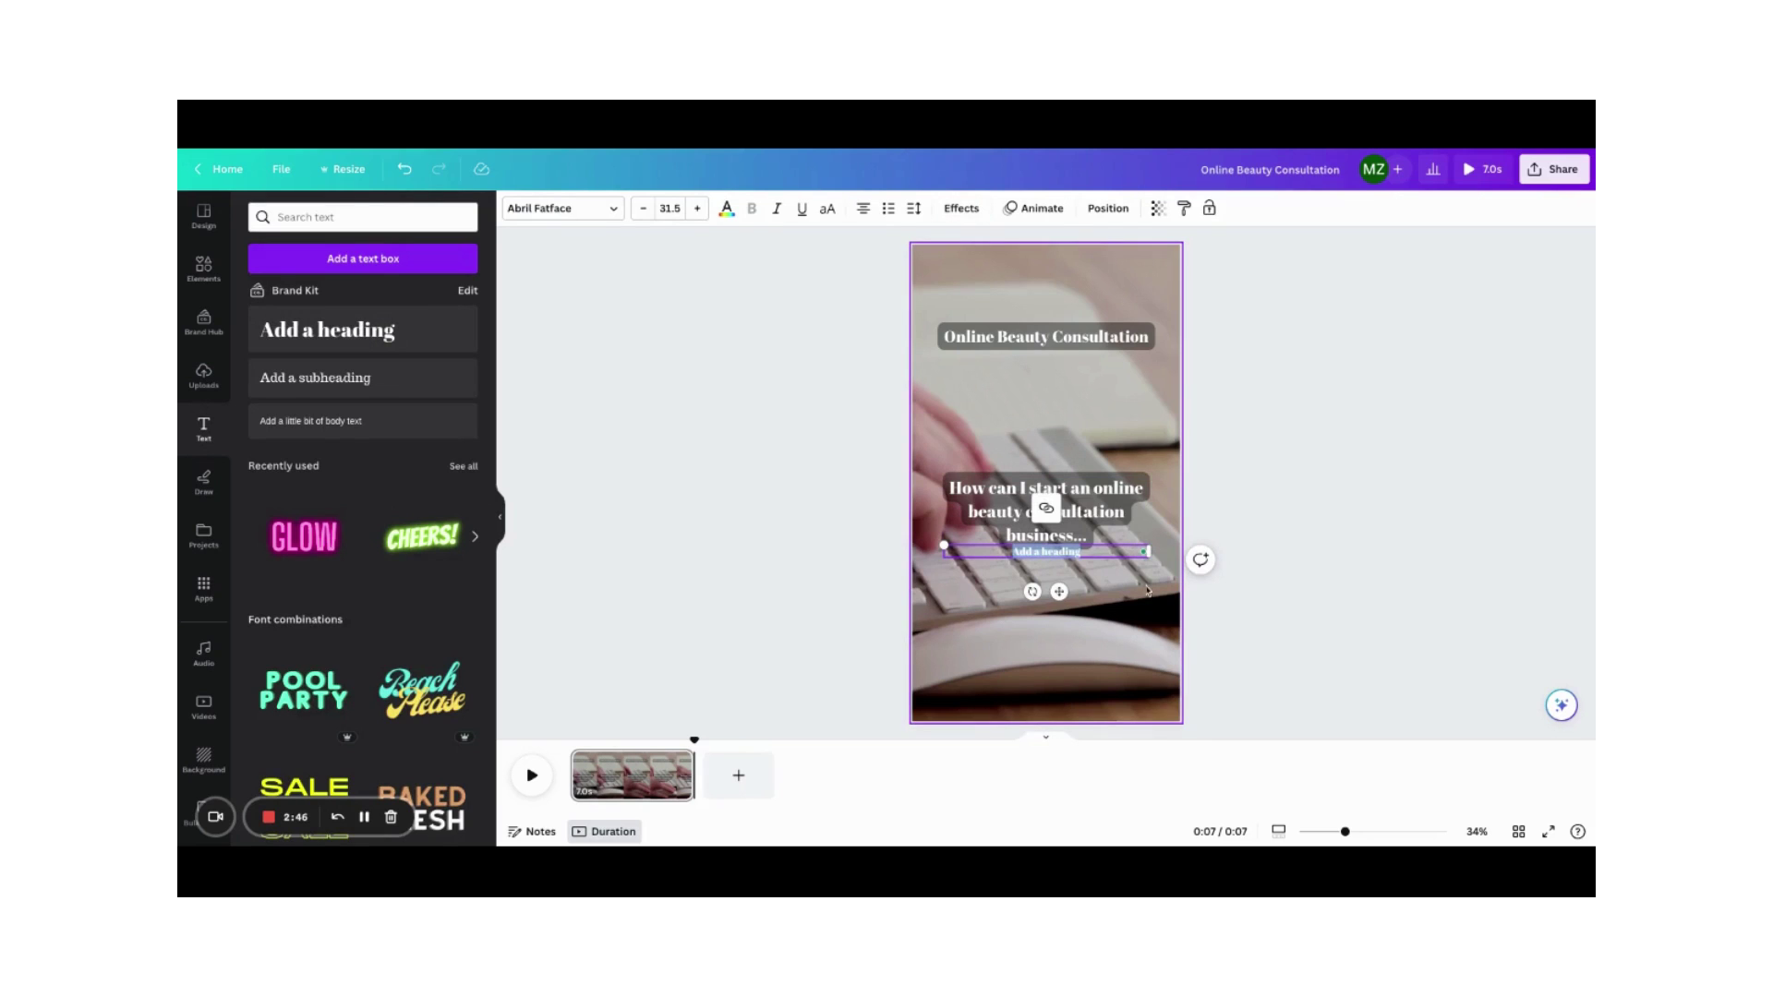
text(...gain expertise in beauty and skincare, define your services, create a professional website, and market your services.)
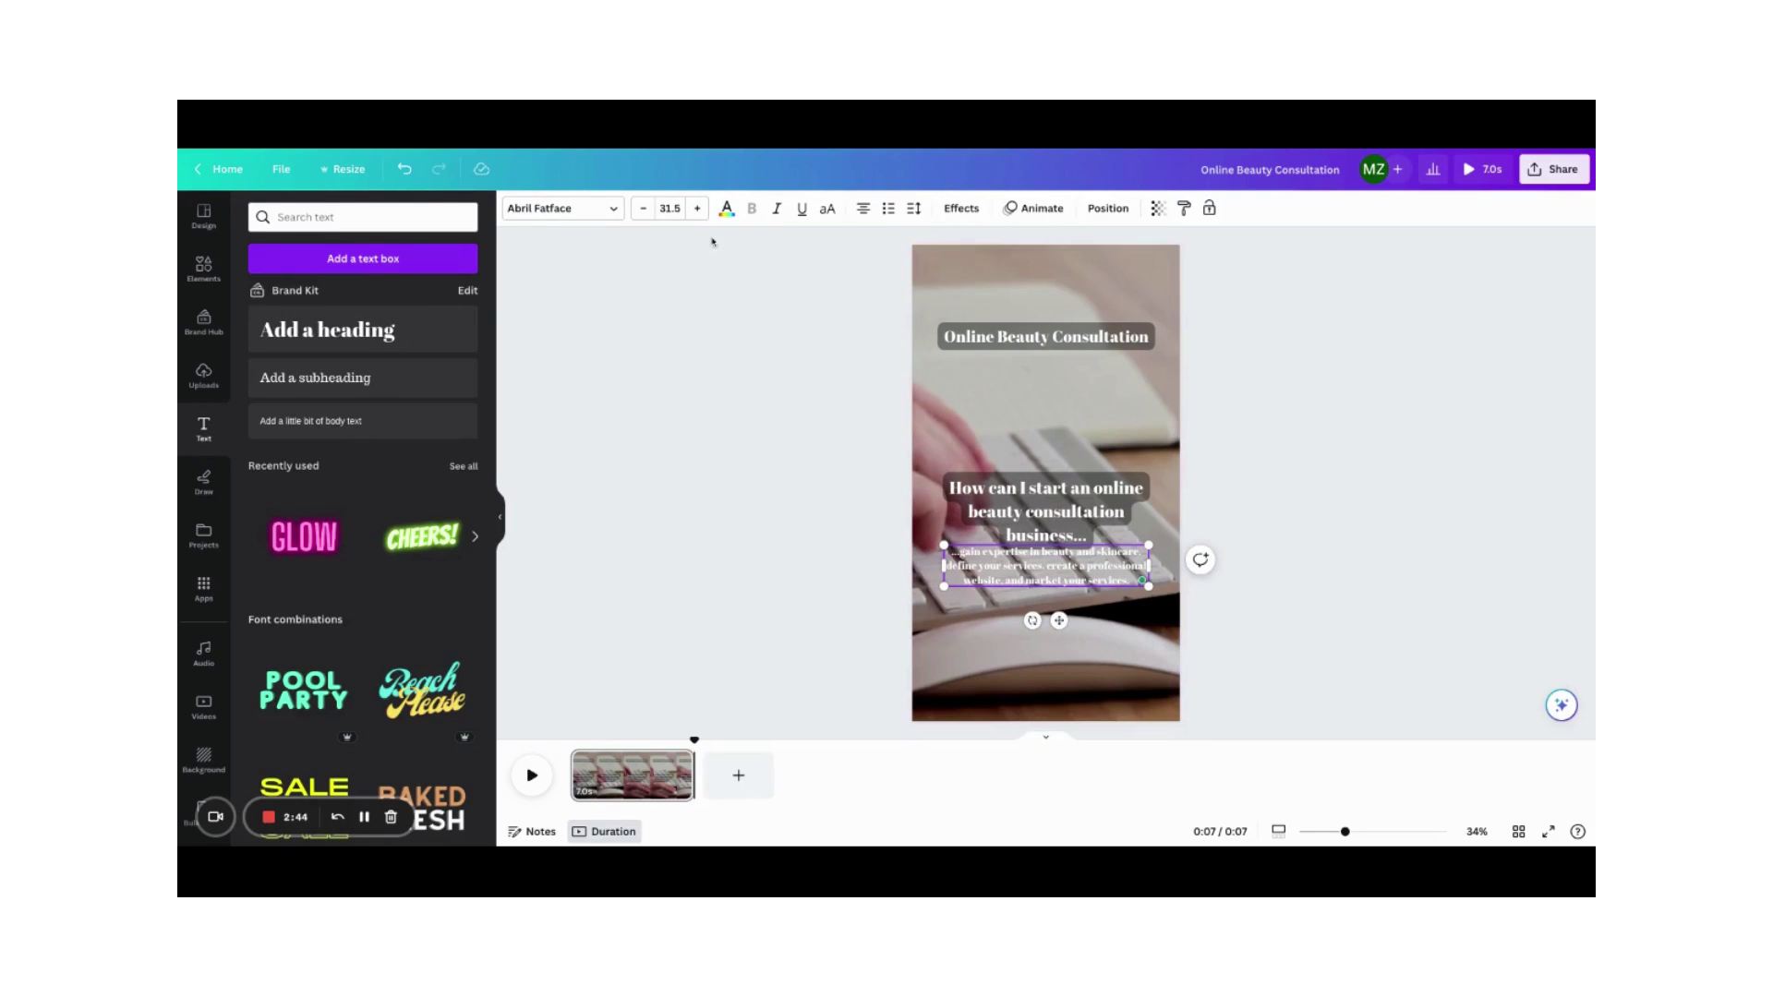
Enlarge the answer text below the question to font size 54.5
click(697, 208)
click(697, 208)
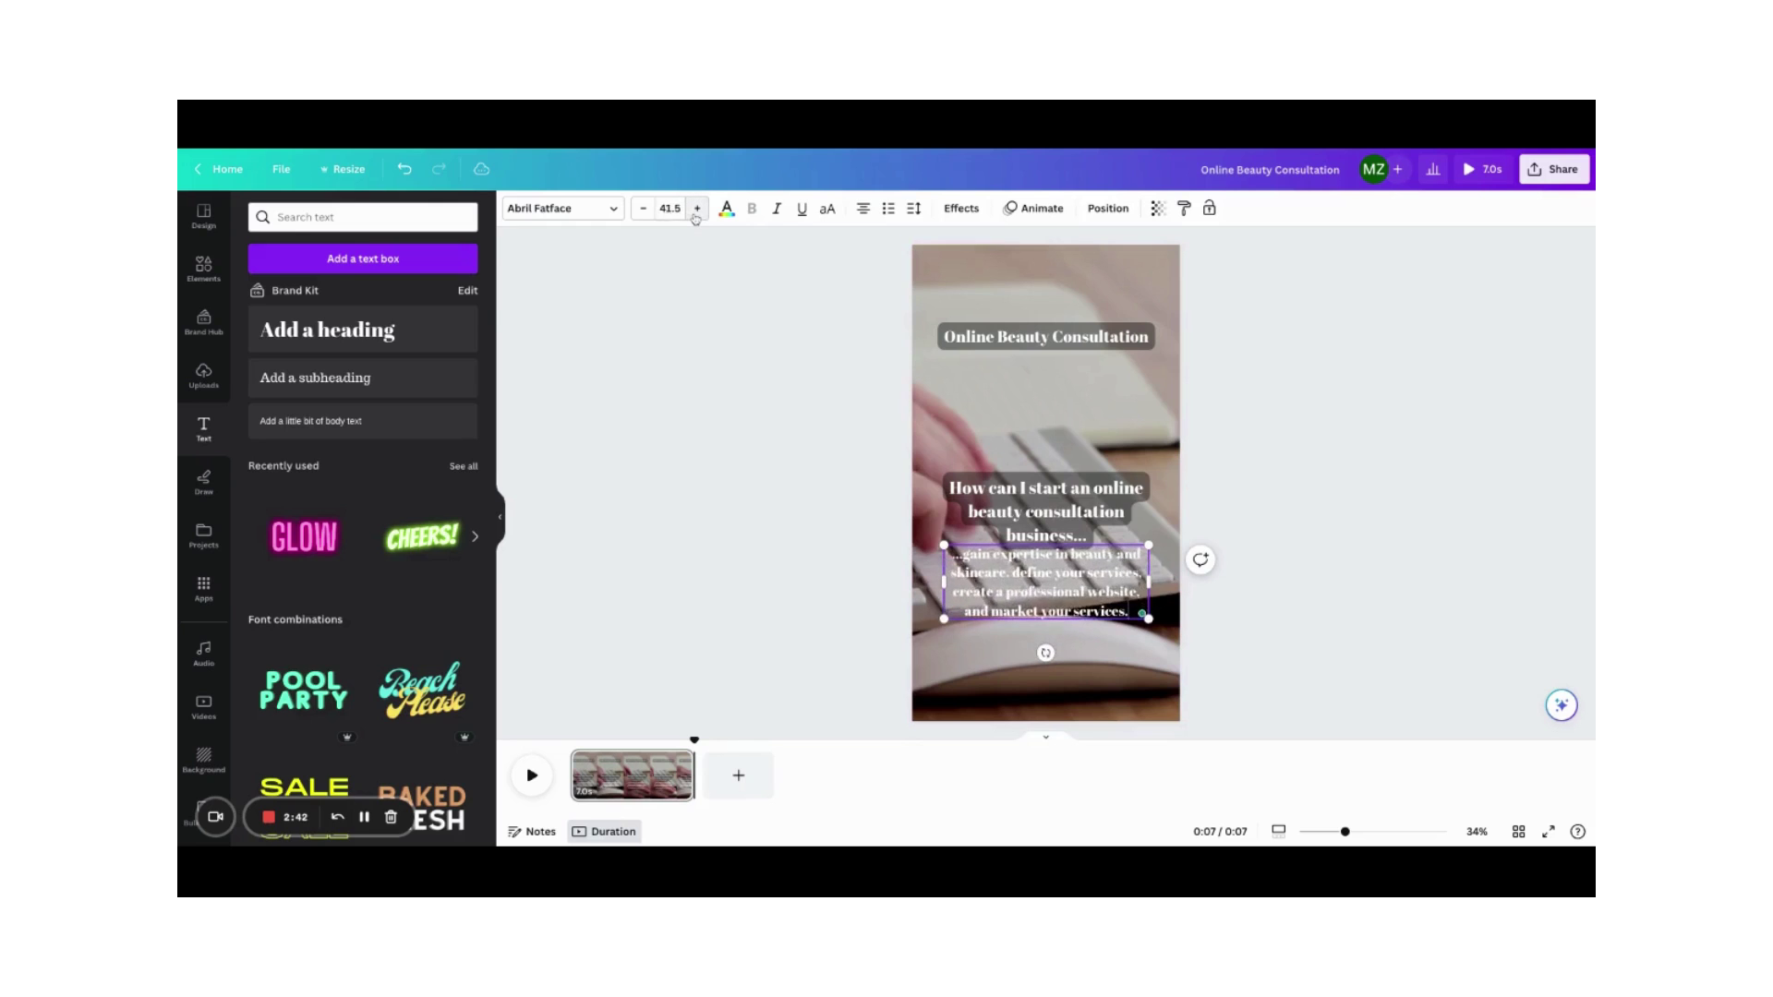
click(697, 208)
click(697, 207)
click(697, 208)
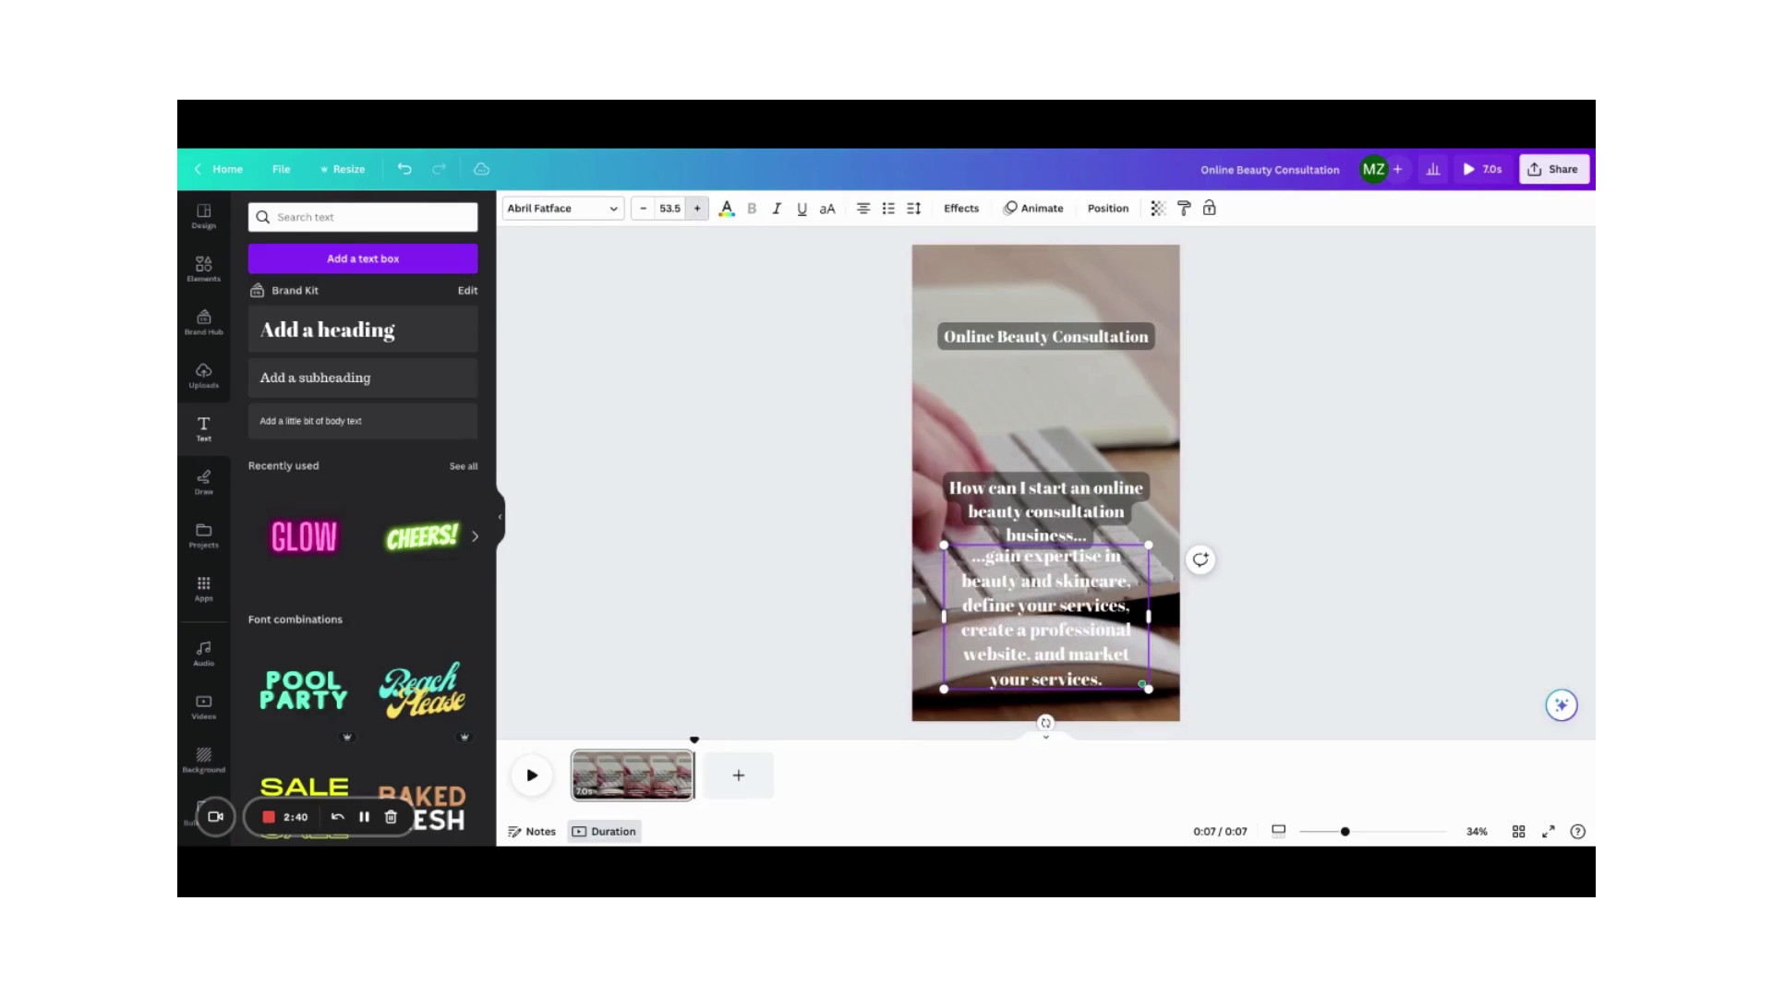
click(697, 208)
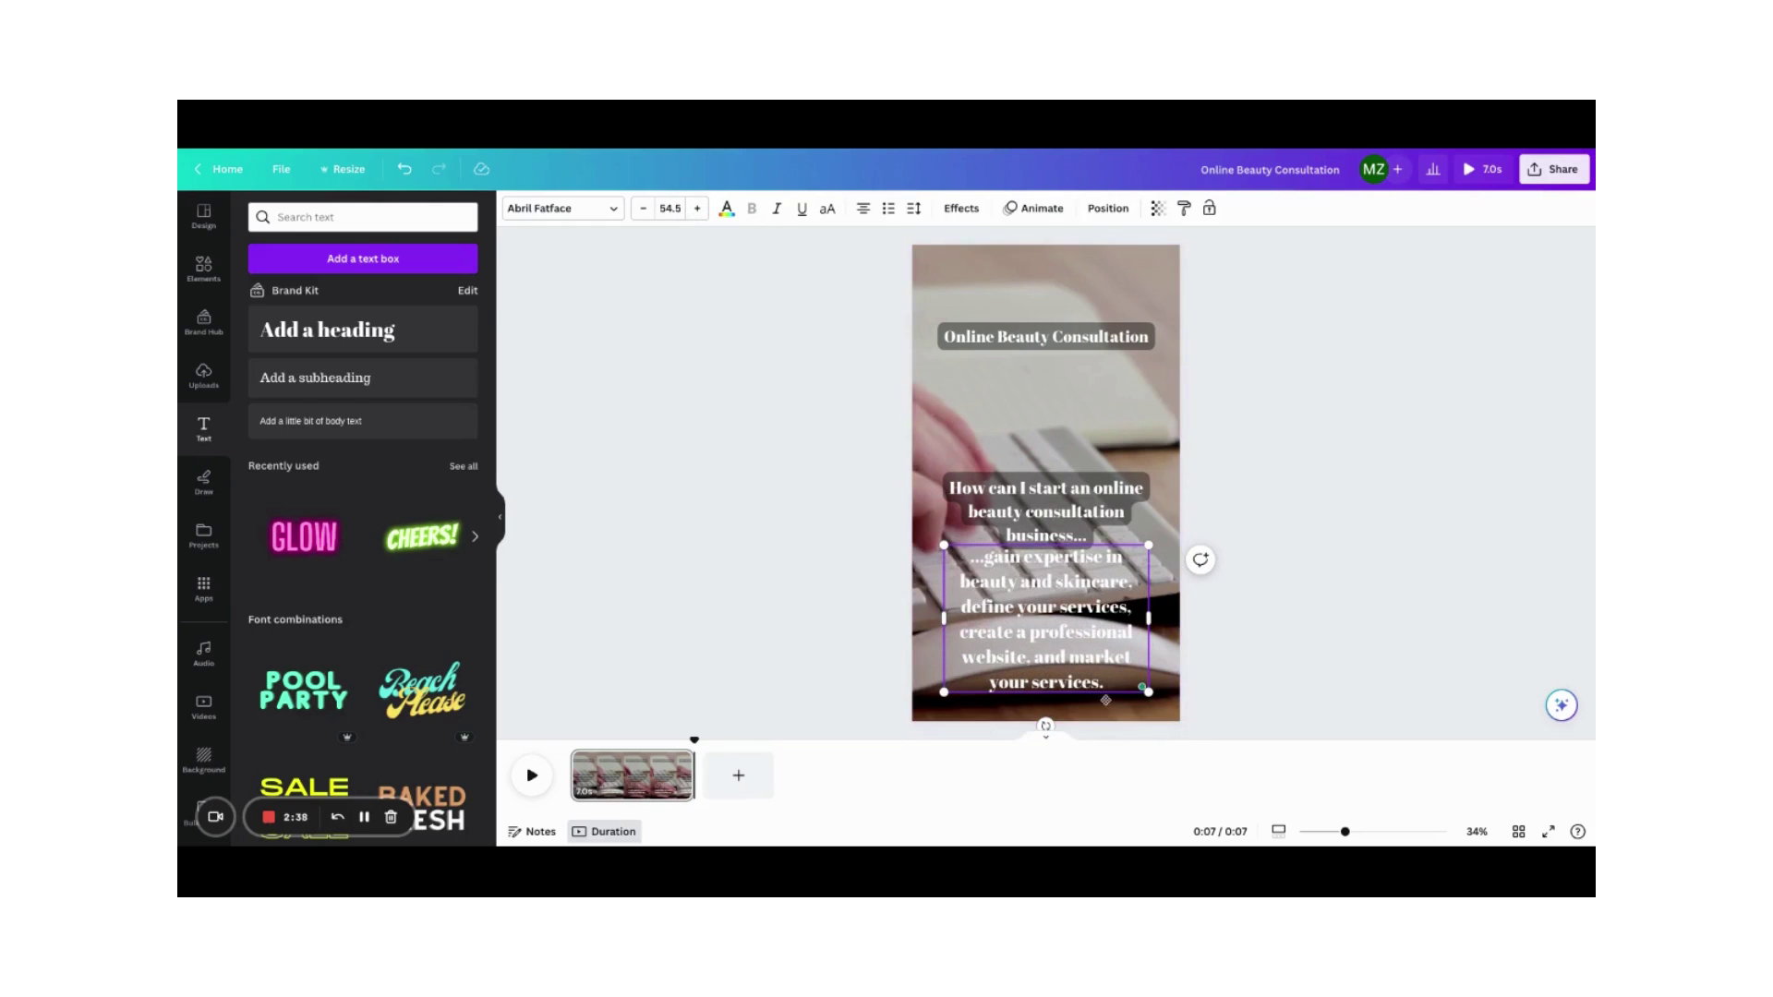
click(1133, 681)
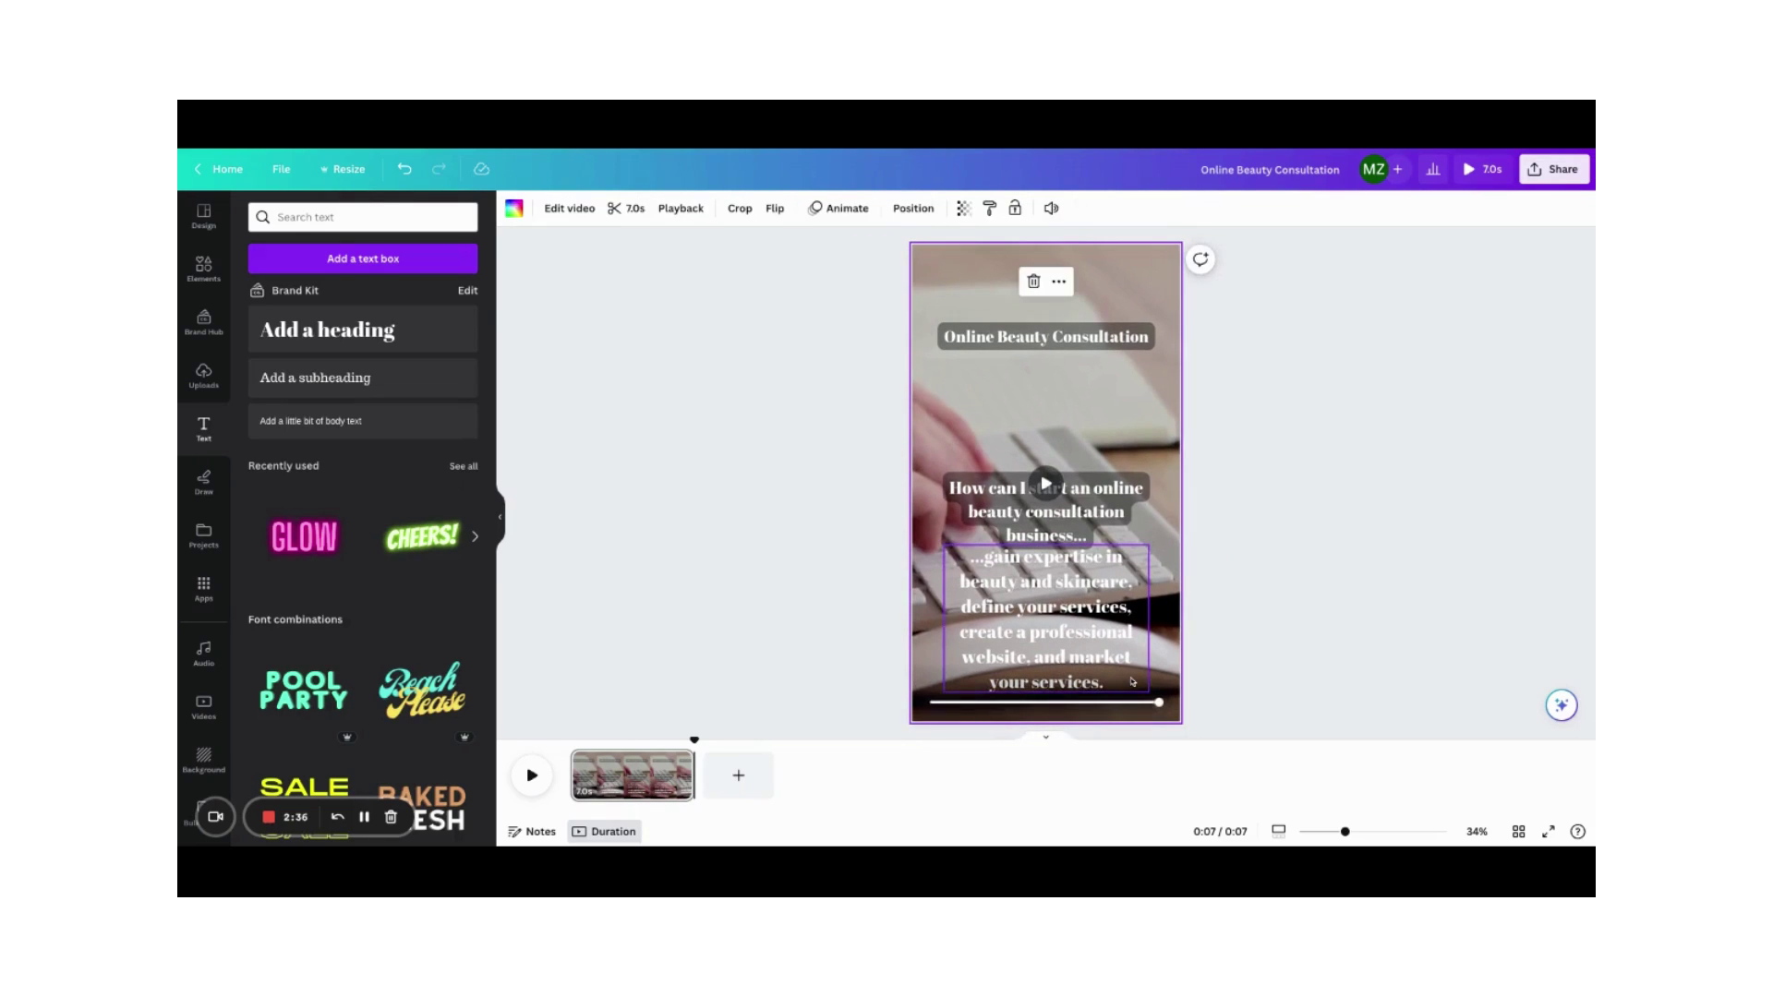
Apply the Background text effect to the answer text with its transparency set to 40
click(1133, 682)
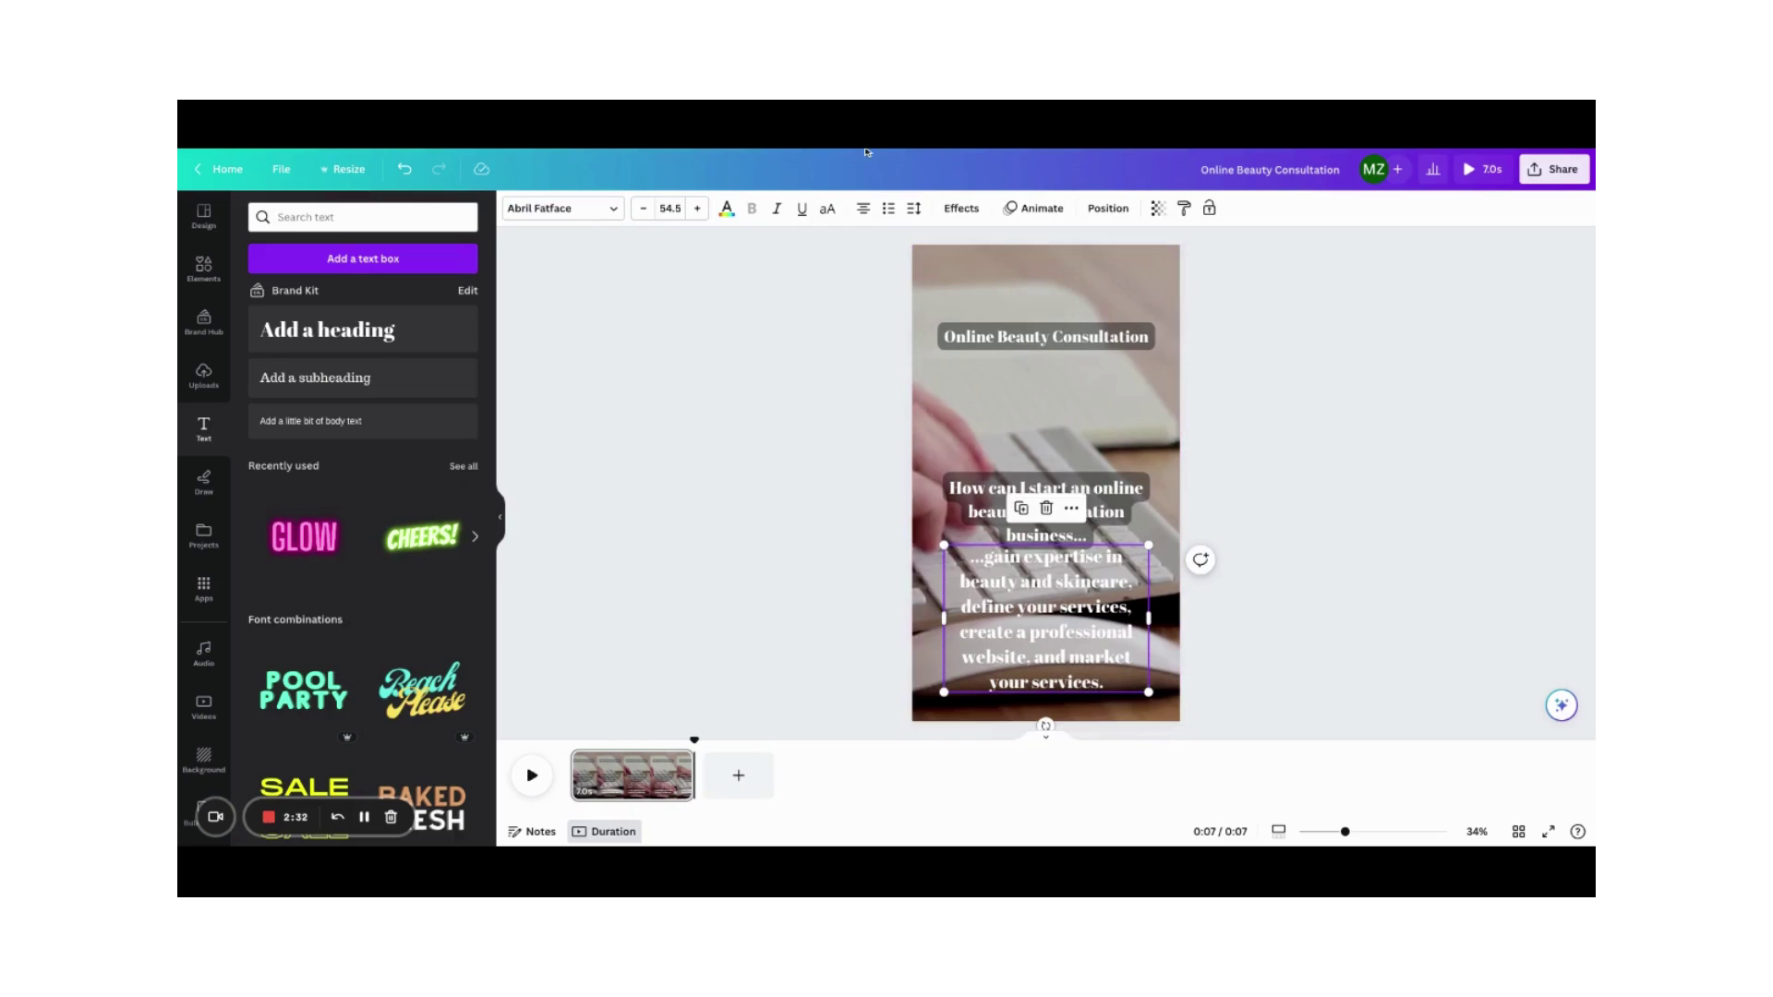
click(961, 208)
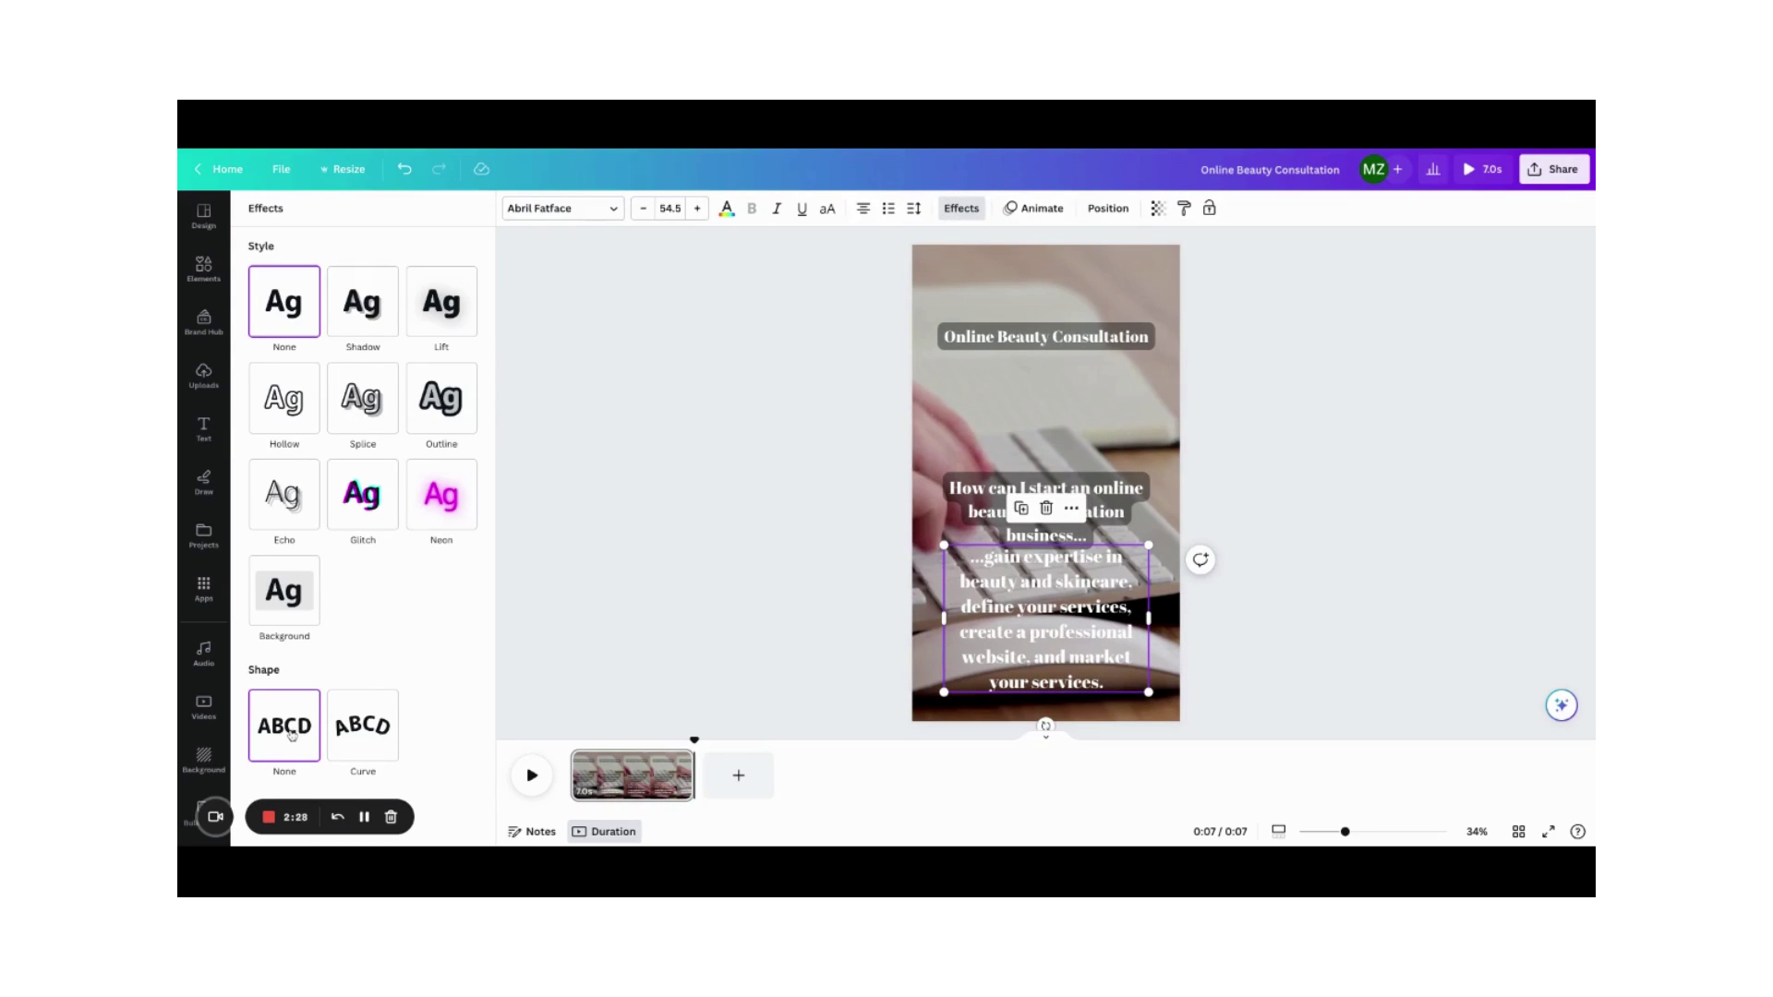
click(291, 620)
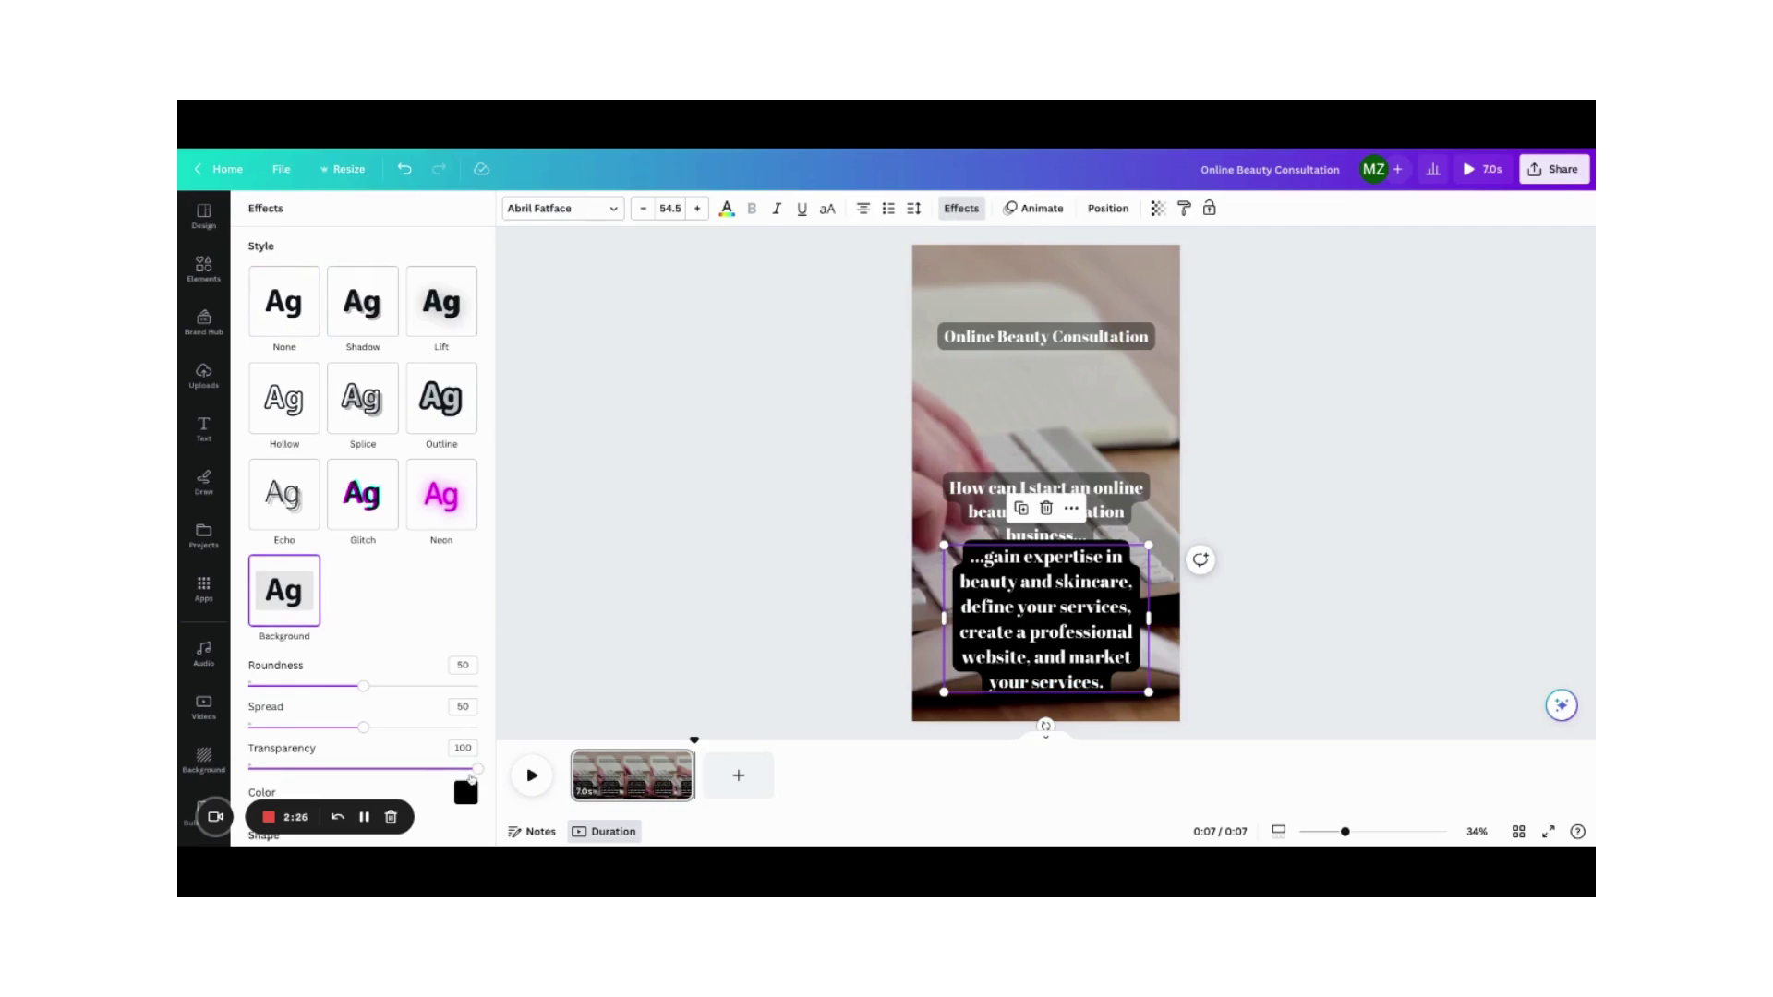
drag(473, 770, 339, 769)
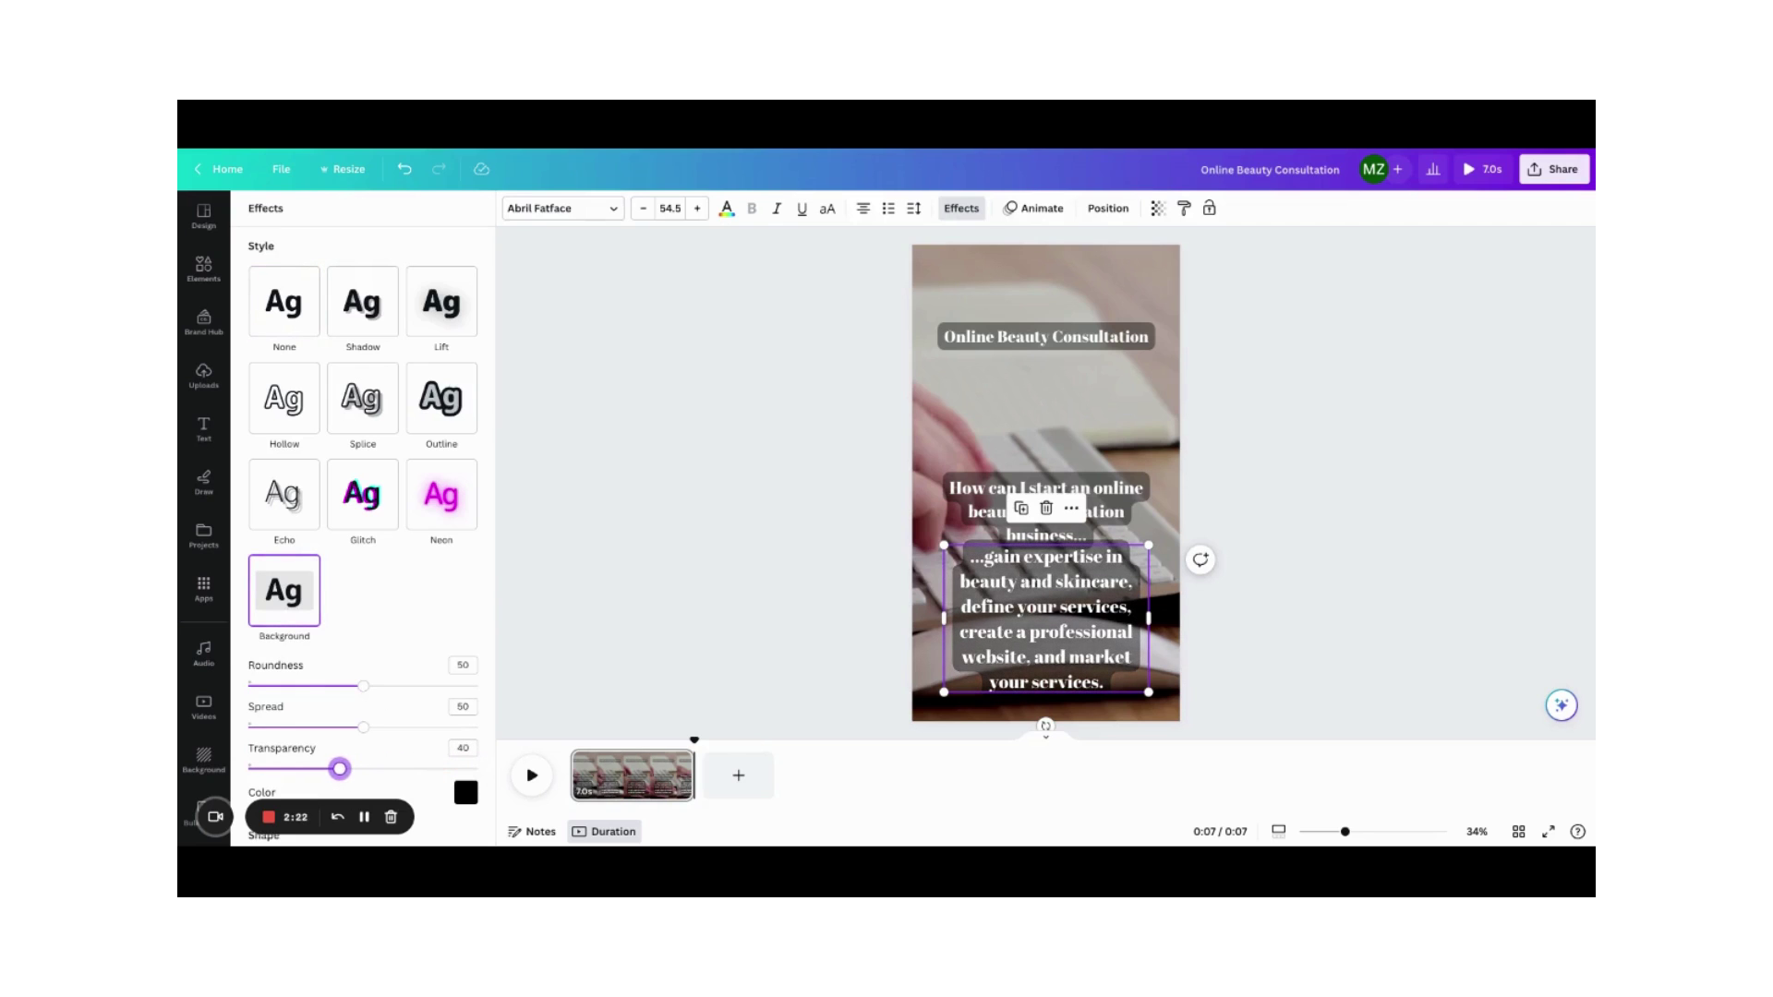
click(1251, 678)
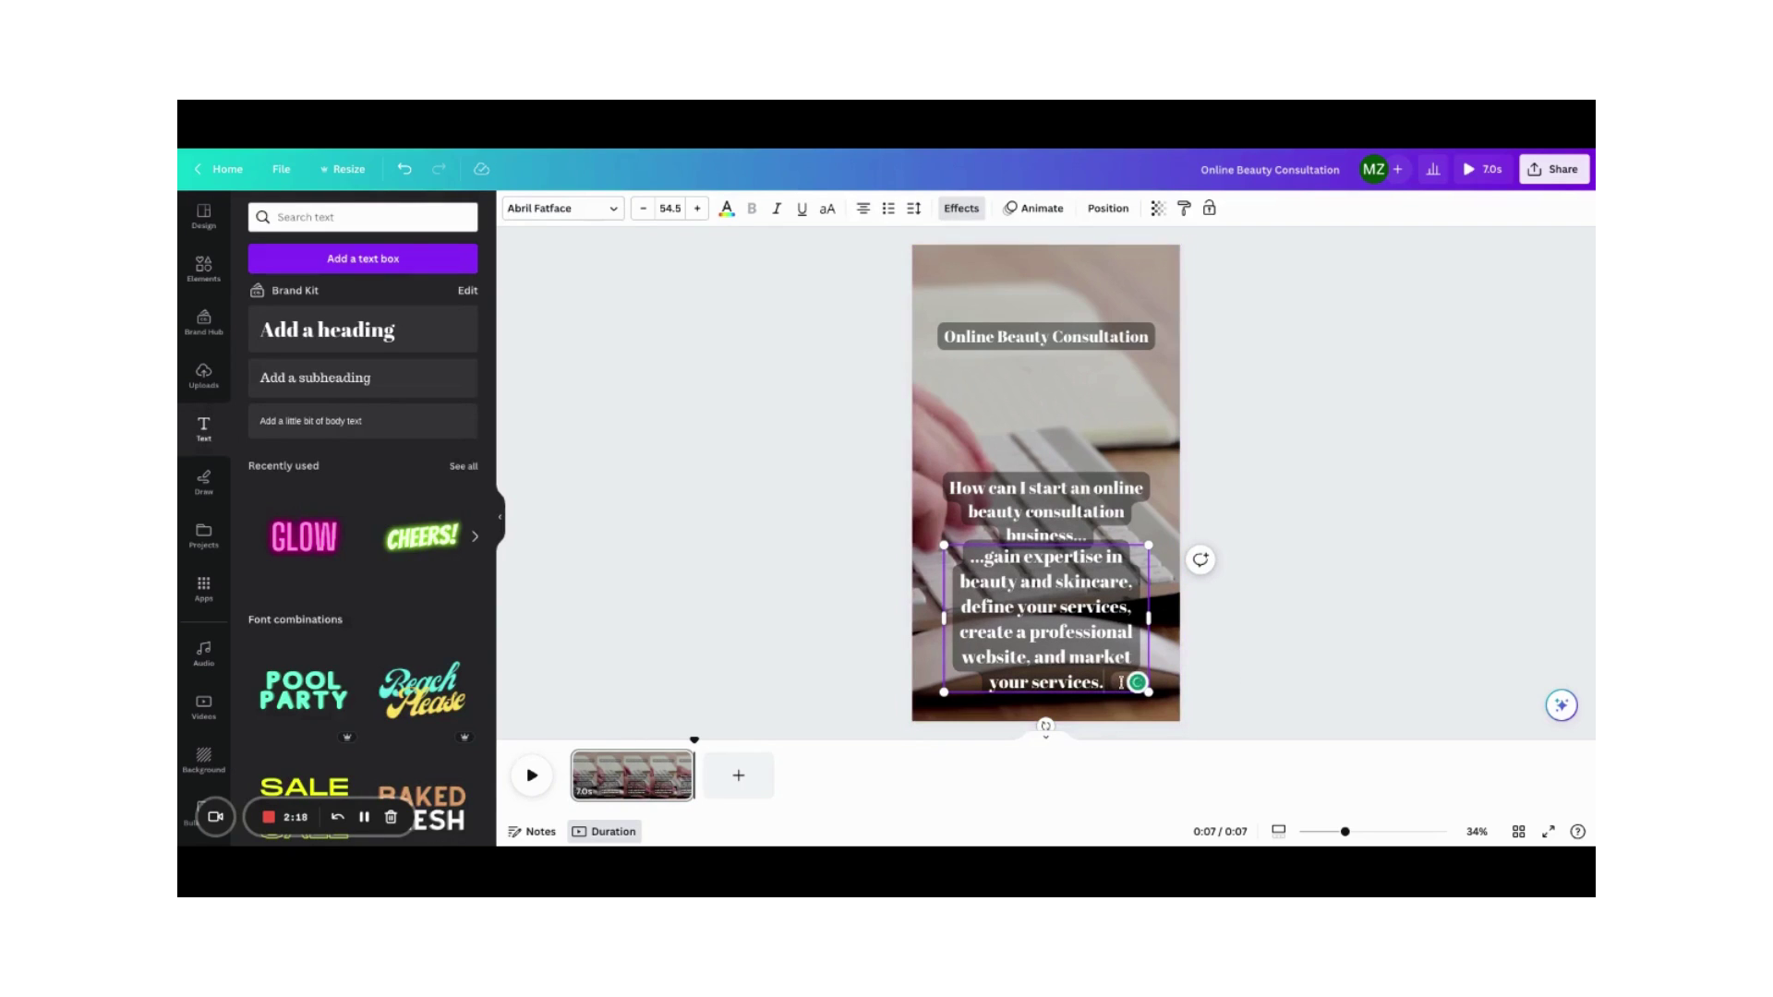
click(1125, 719)
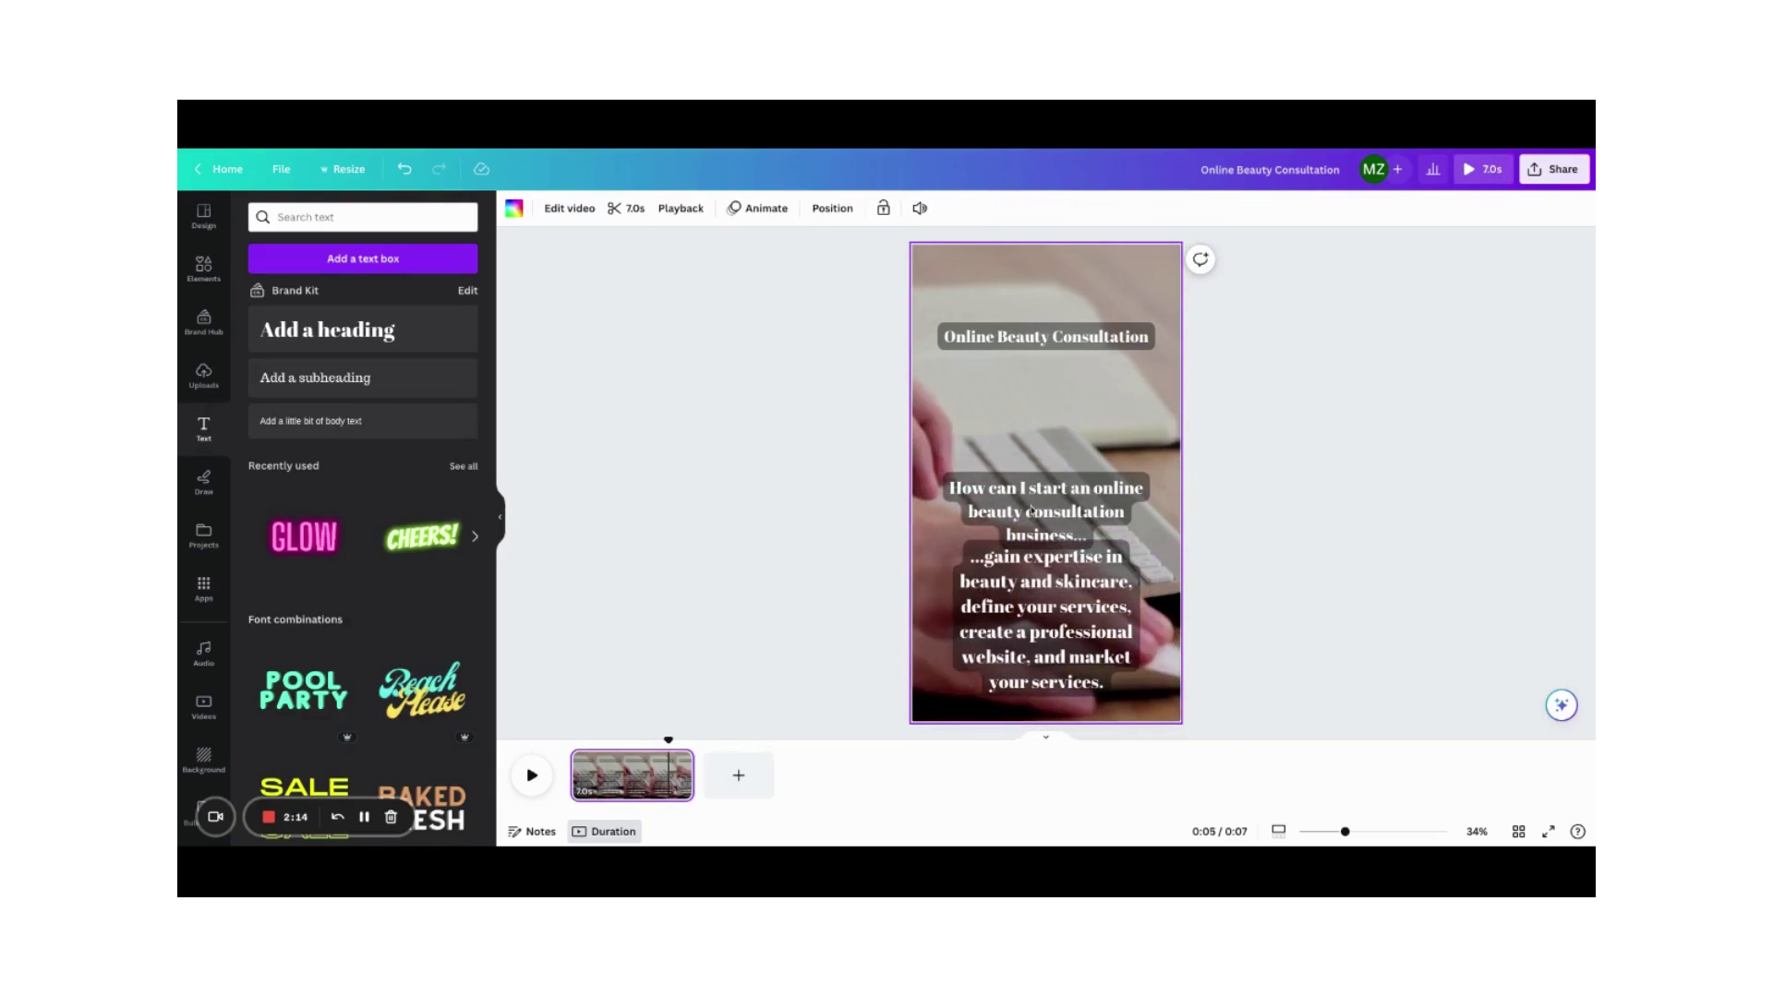
Show the timing of the question heading and trim its end to about the 5-second mark
right_click(1032, 500)
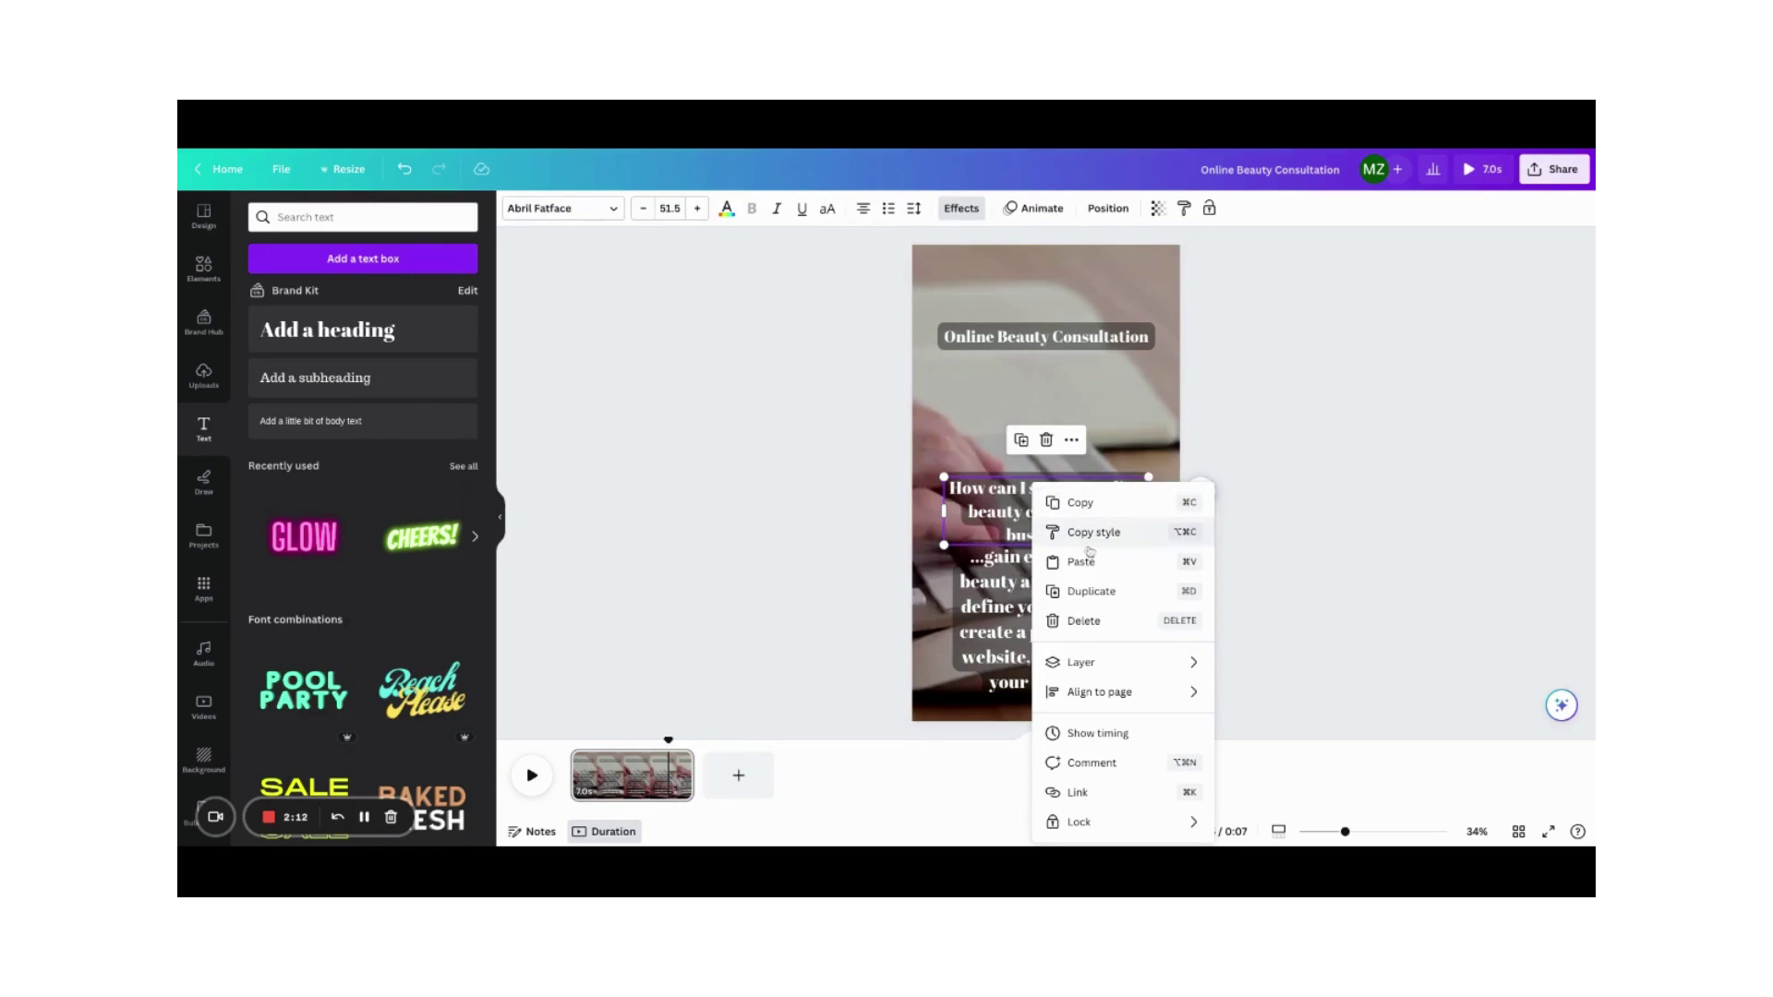
click(1098, 733)
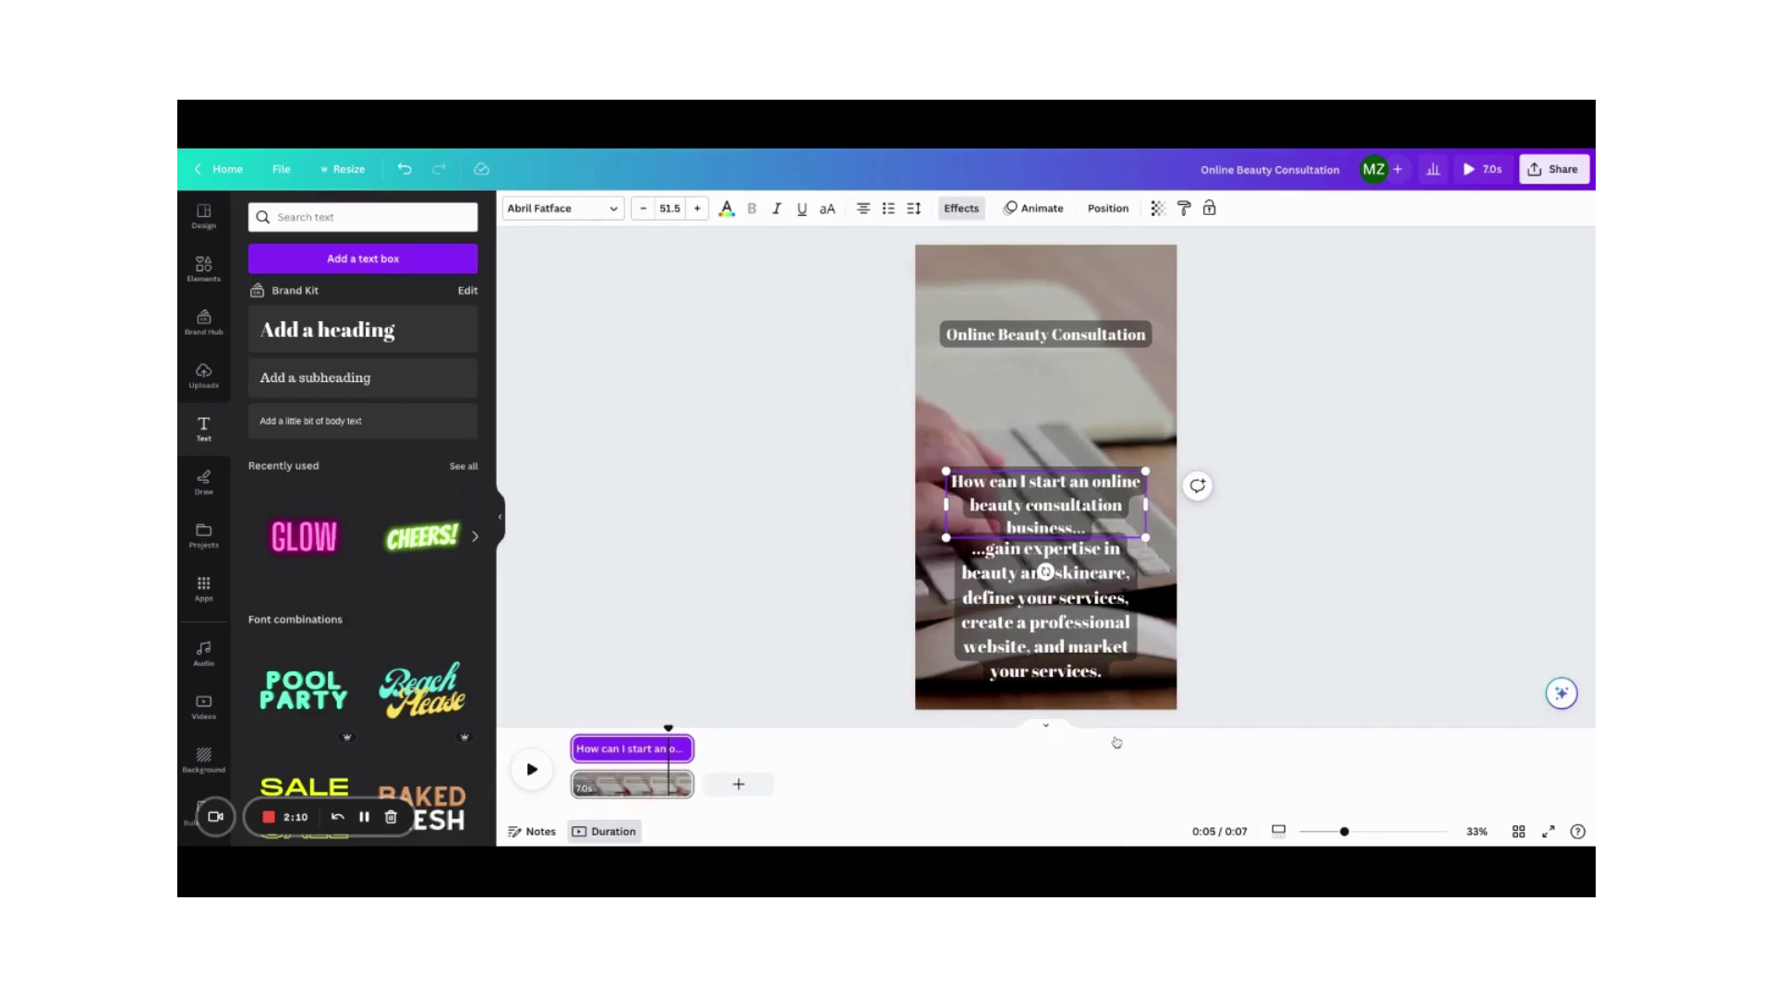
mouse_move(685, 749)
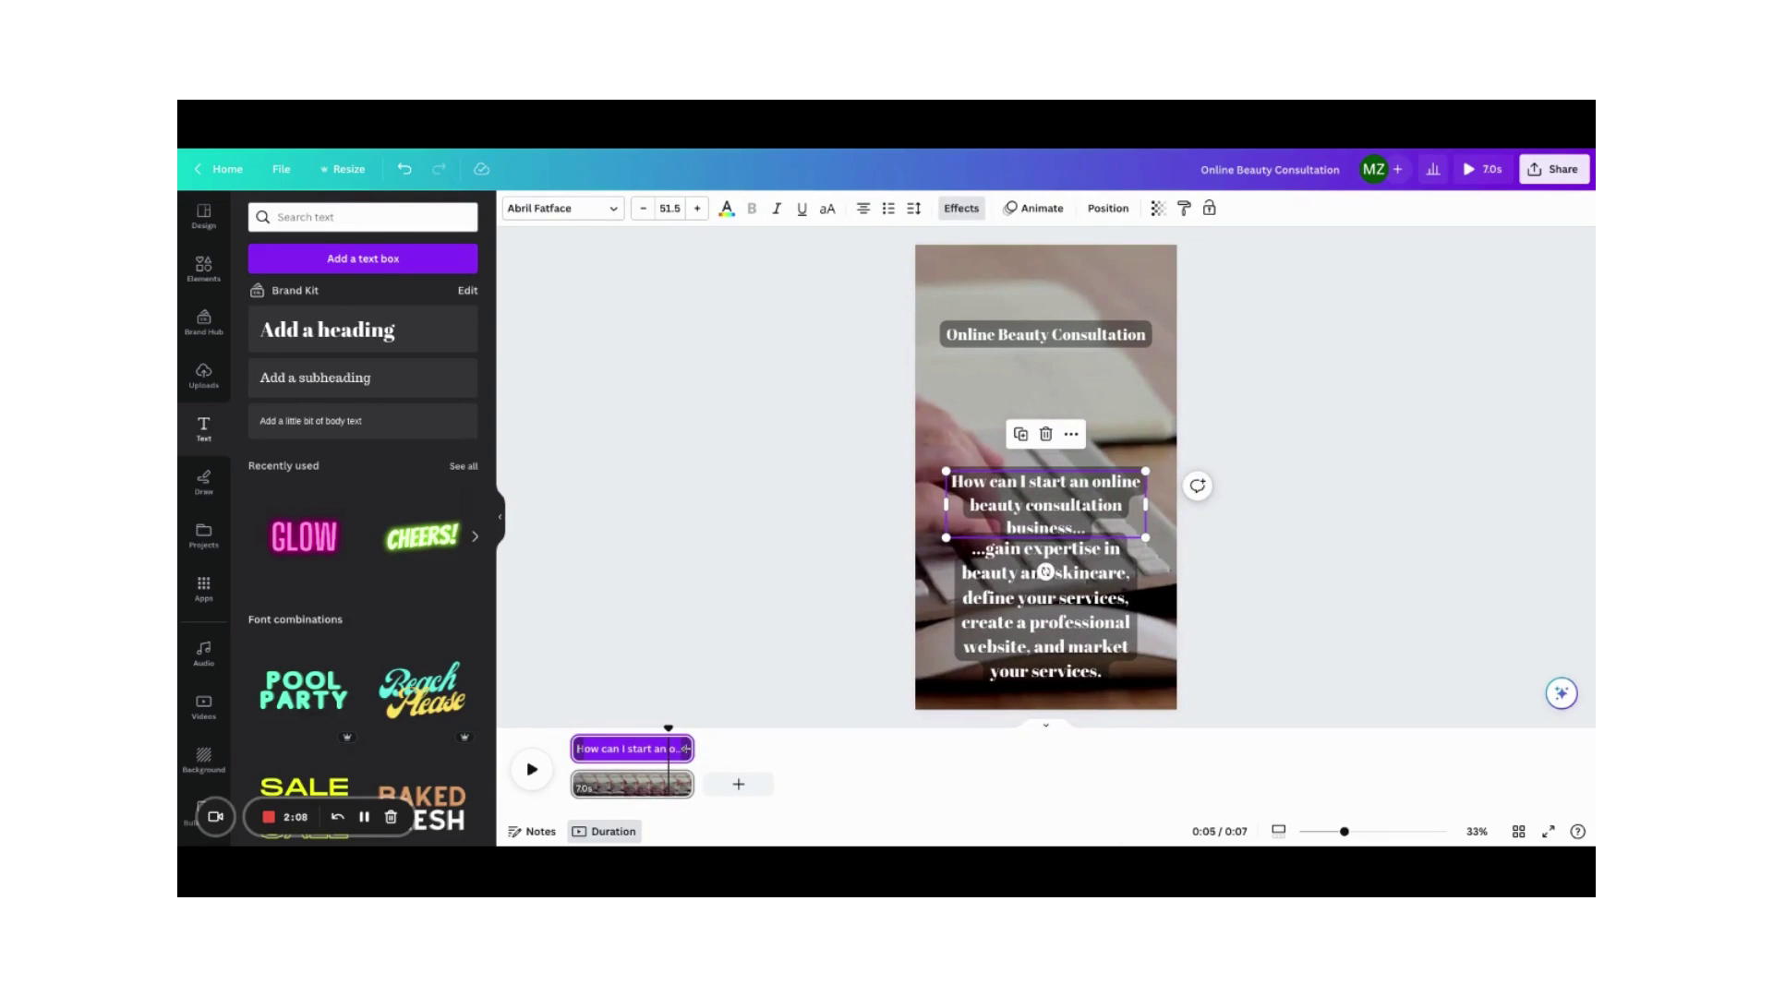
drag(685, 749, 660, 749)
click(667, 757)
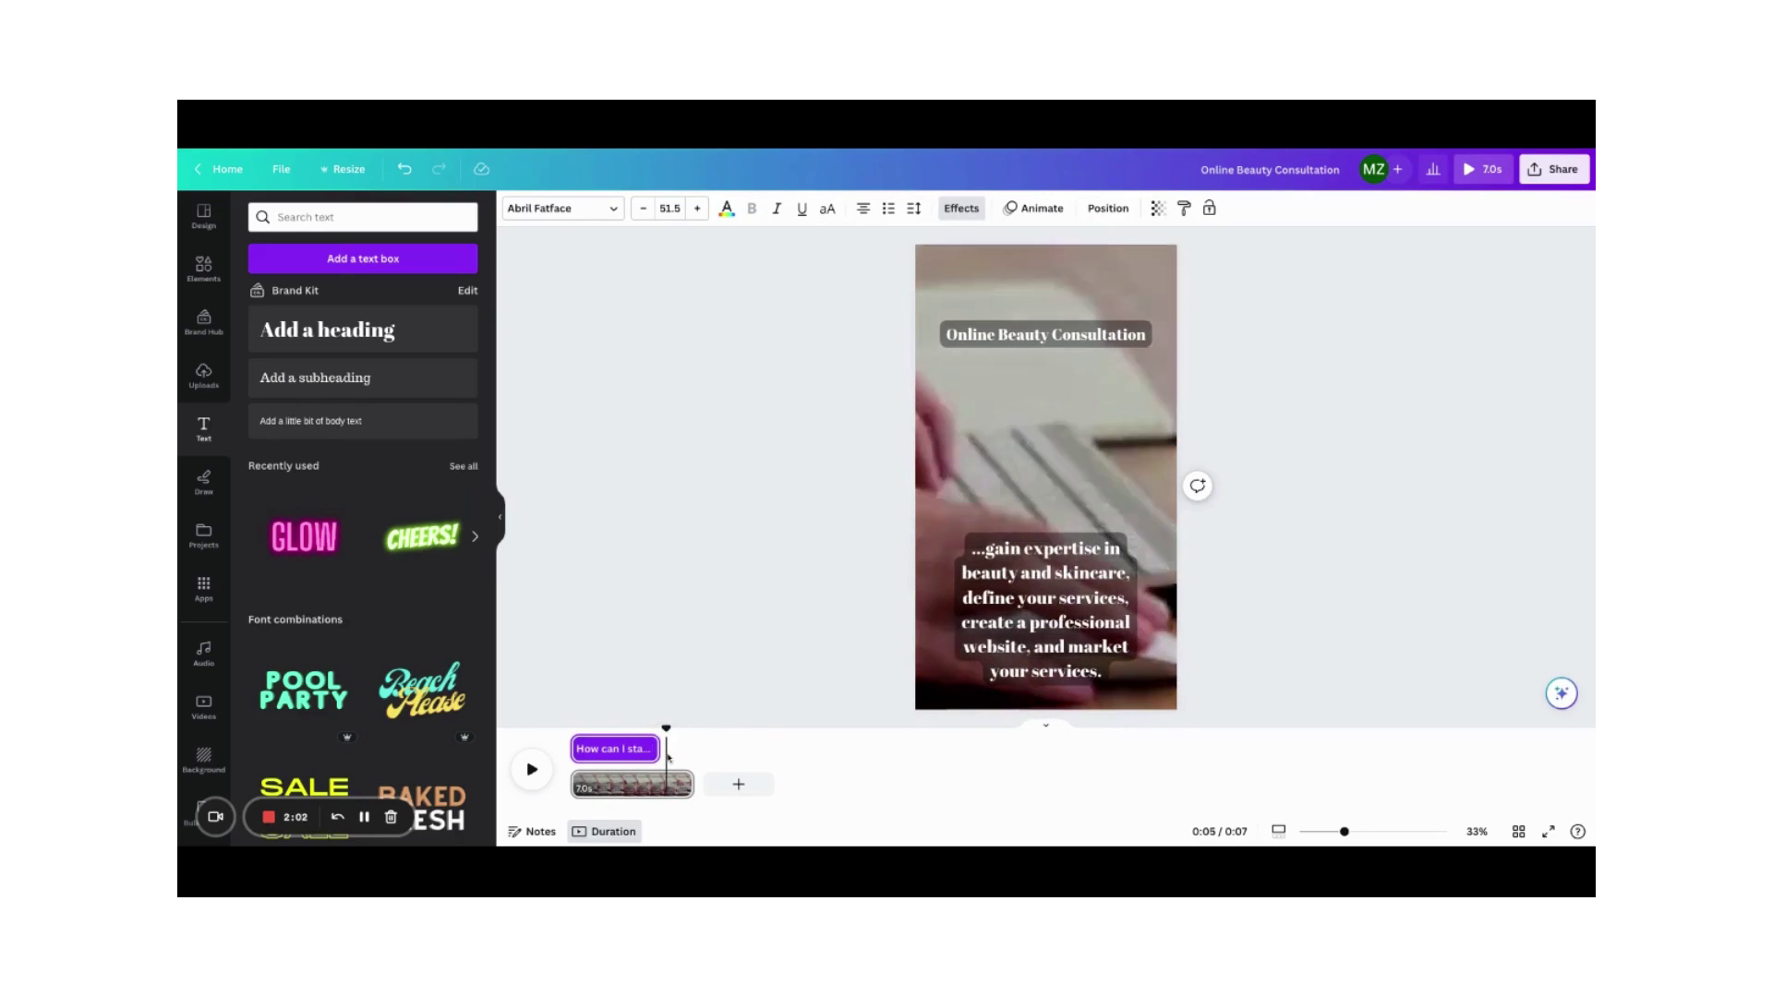
click(1029, 639)
right_click(1031, 637)
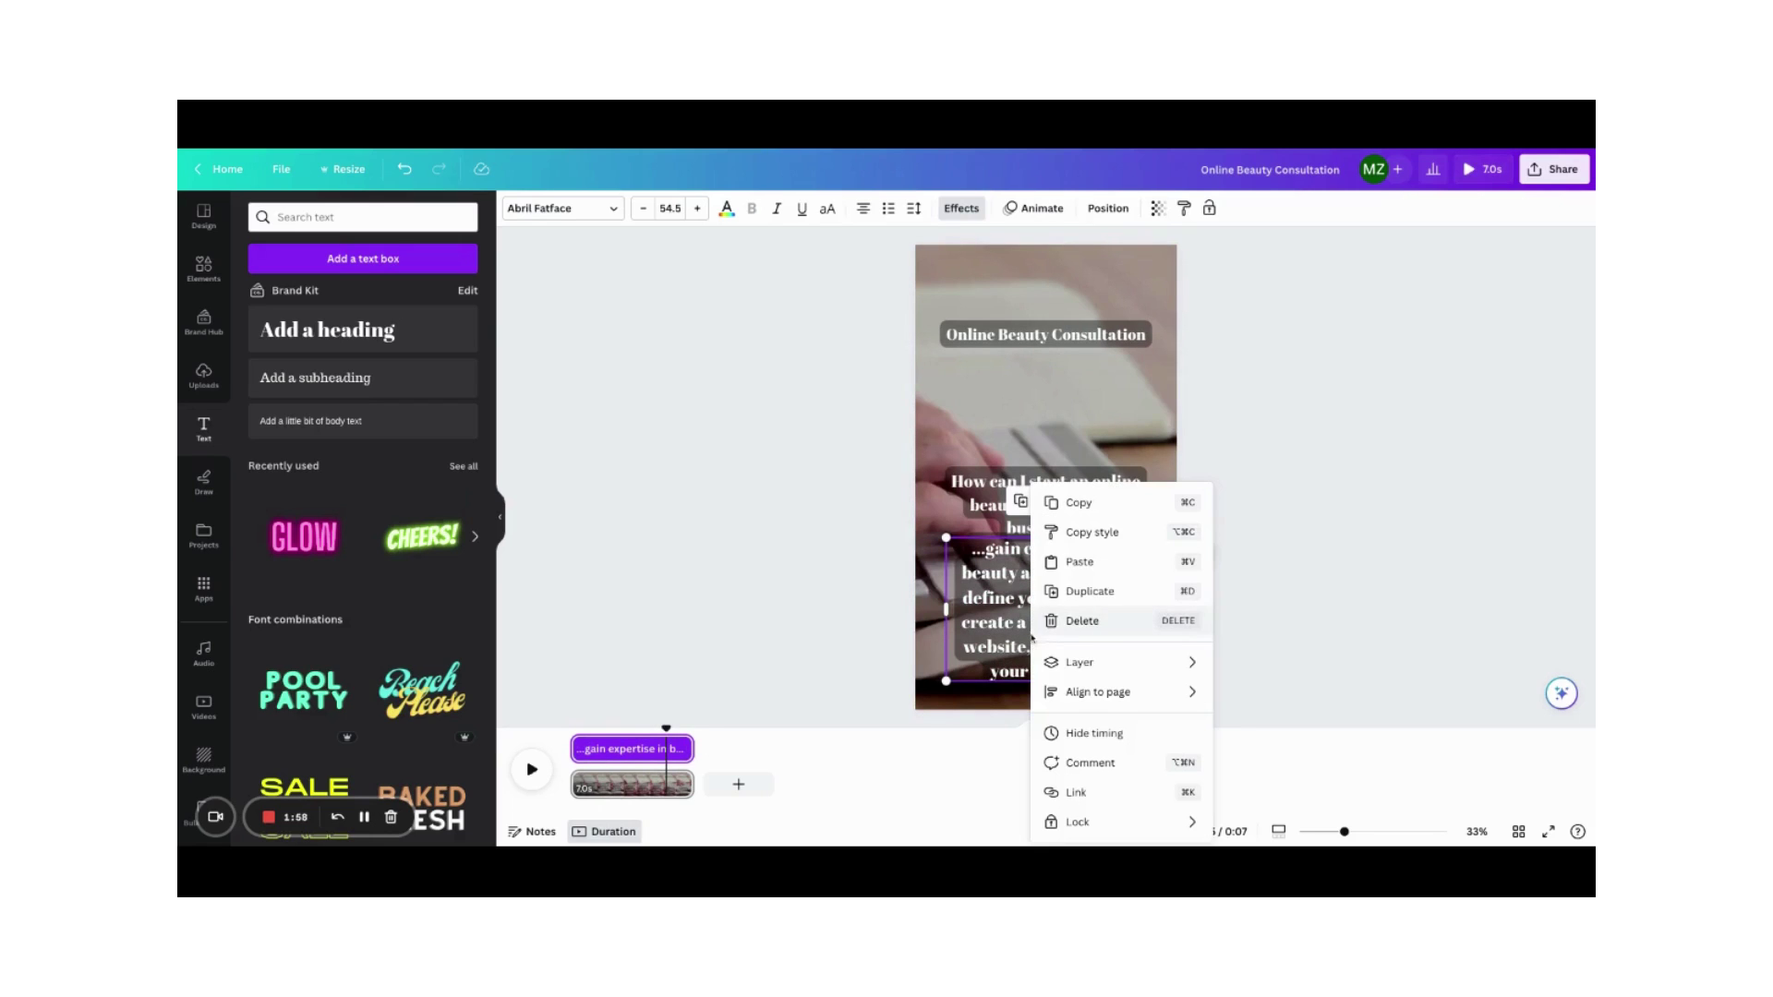
click(1097, 733)
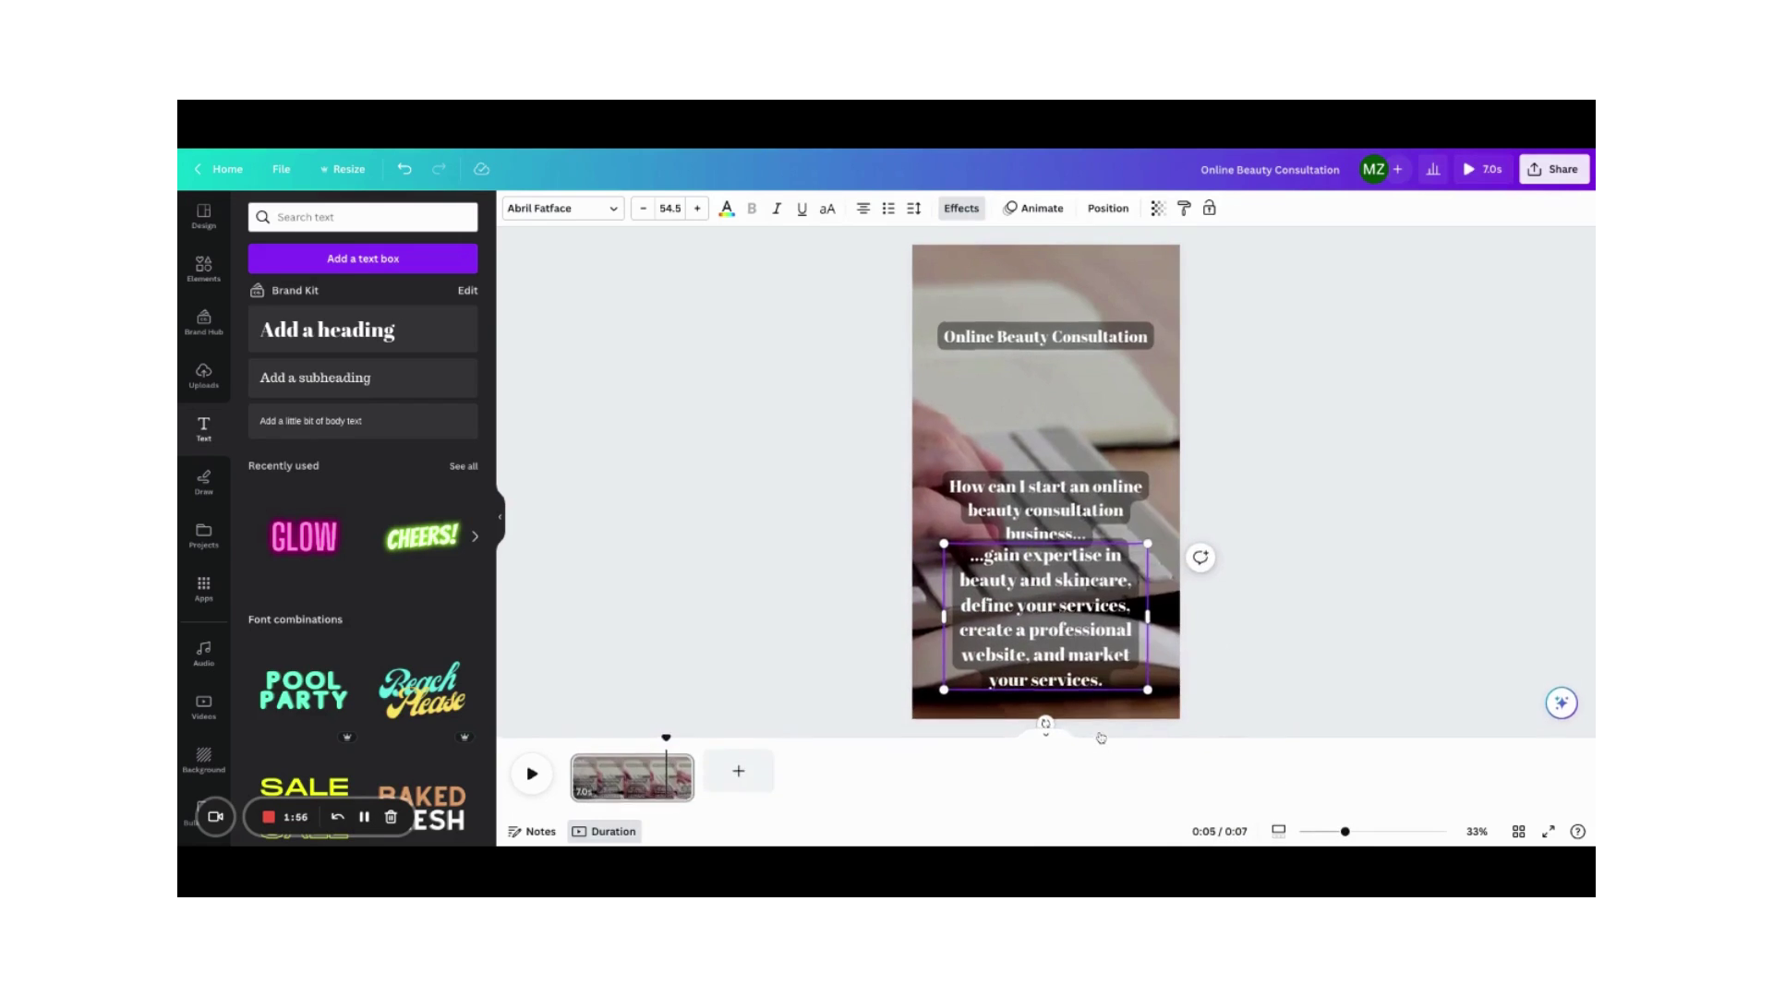
double_click(1096, 653)
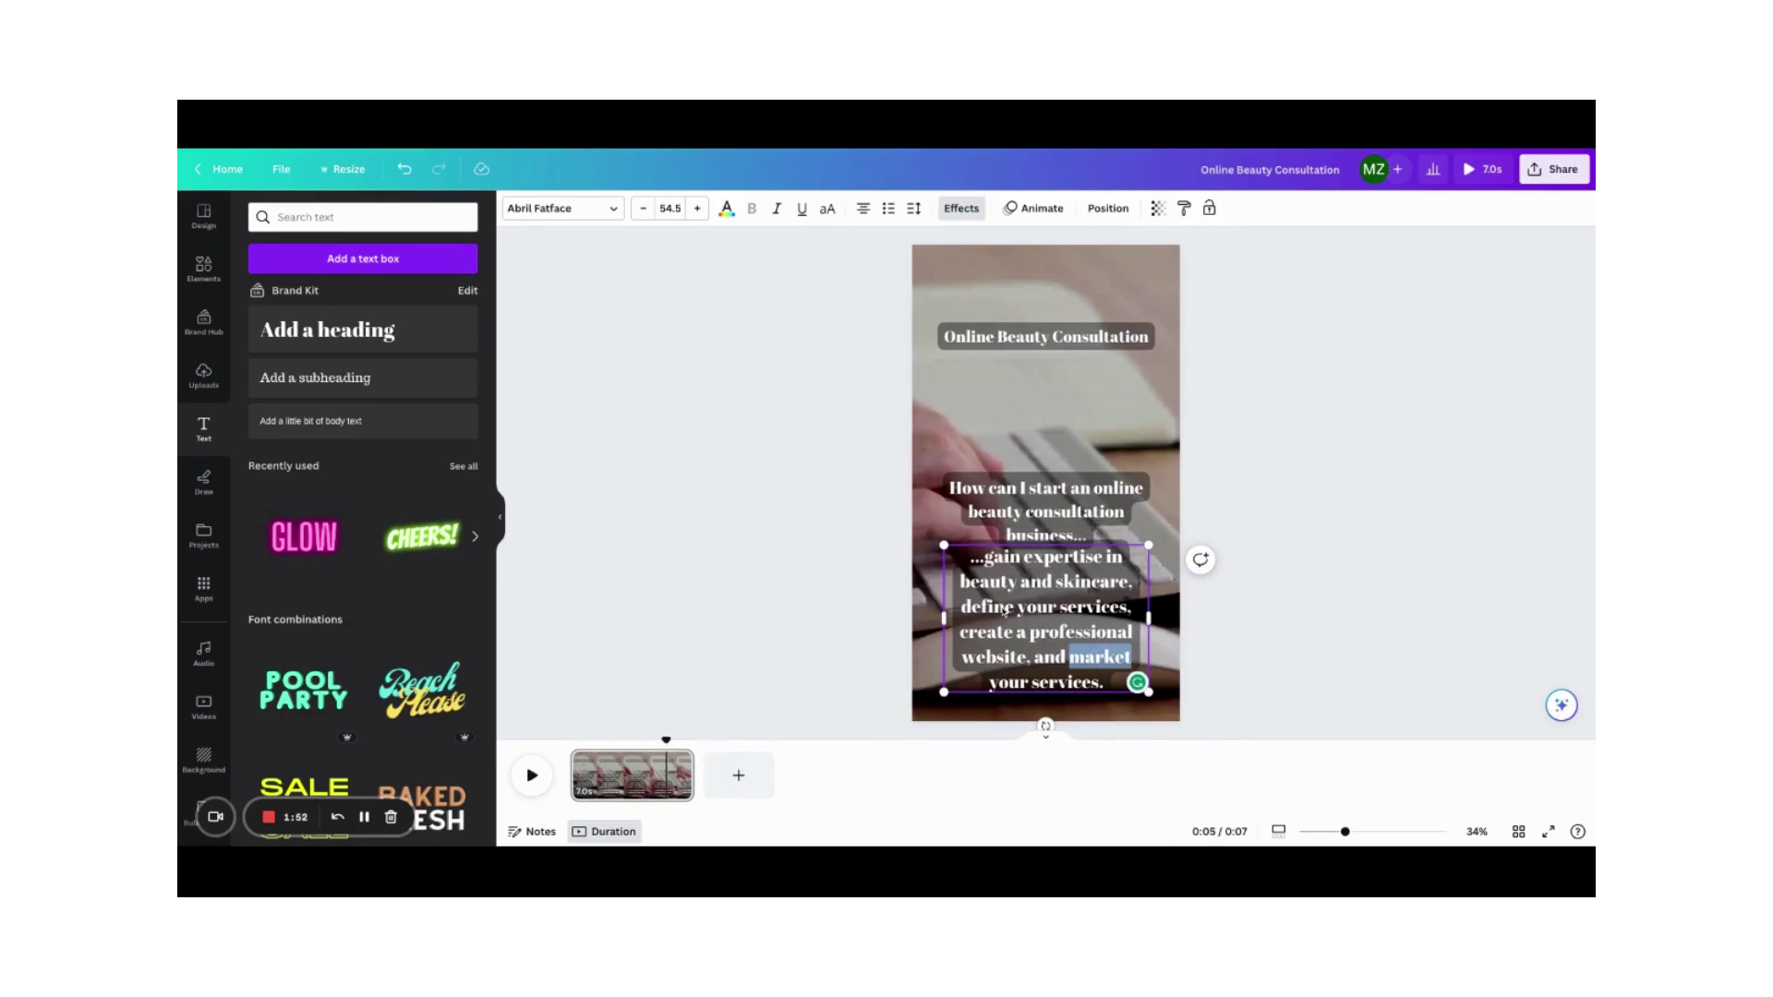
double_click(1004, 610)
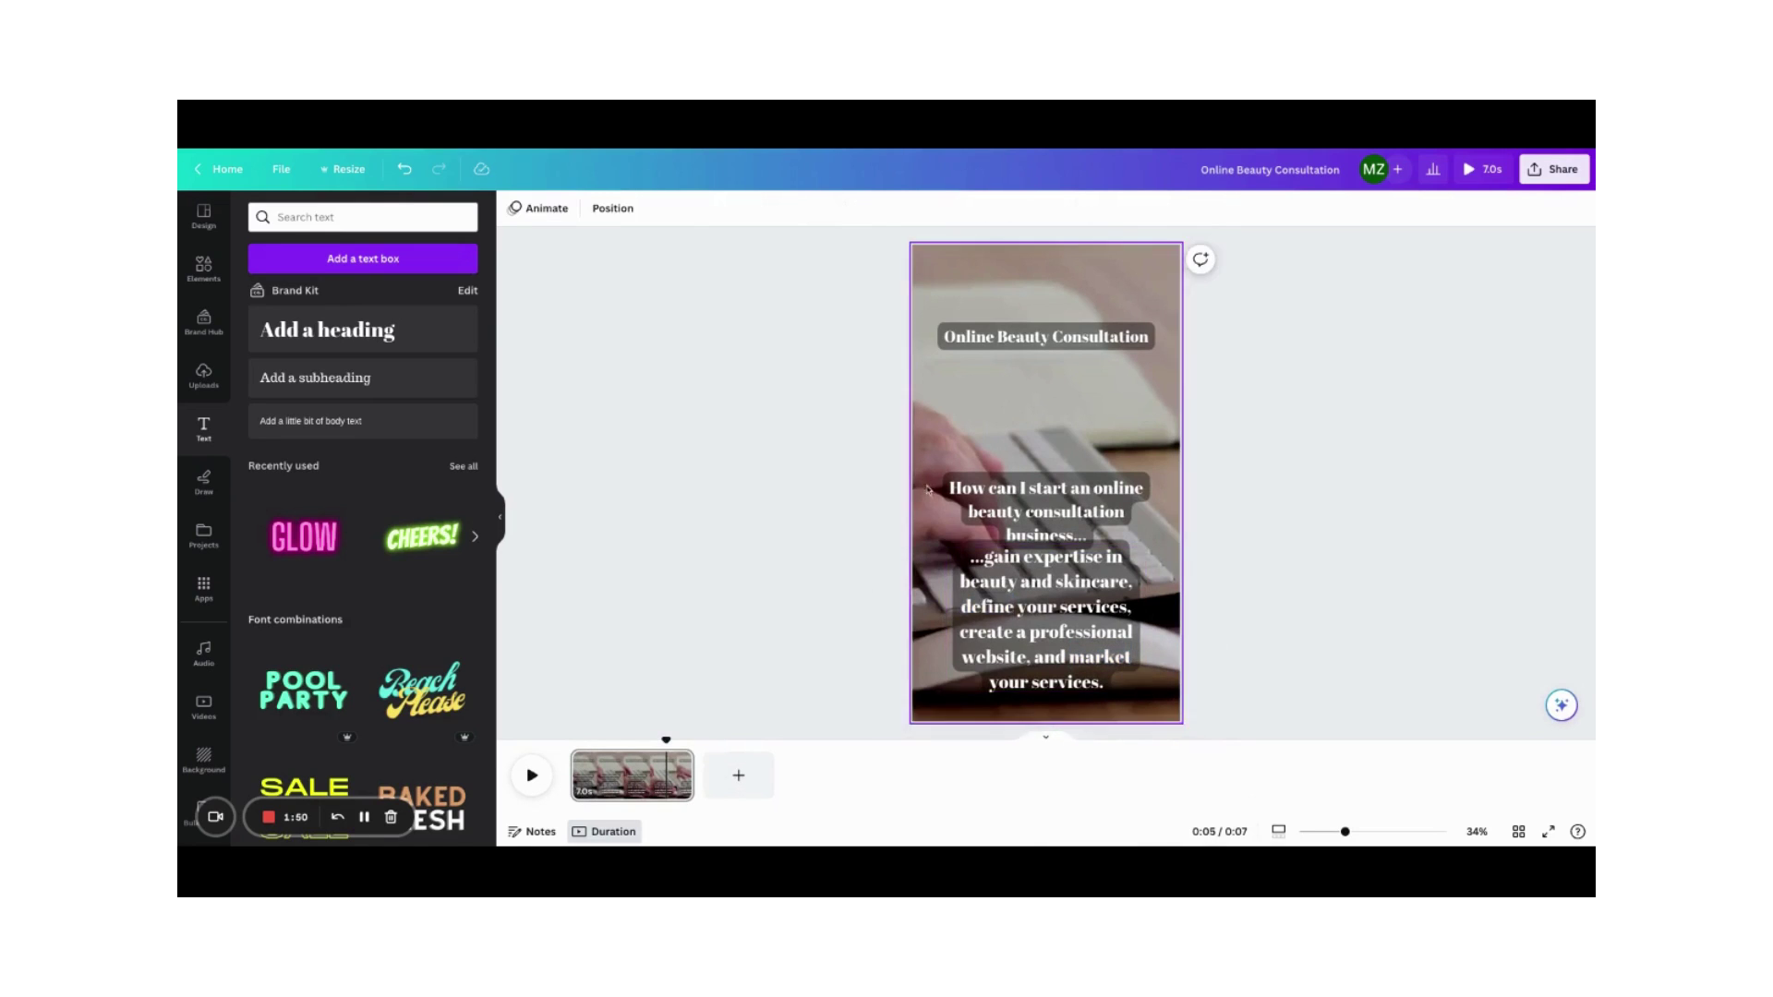
Show the timing of the answer text, delay its start to about the 5-second mark, and check the changeover from question to answer
right_click(1012, 584)
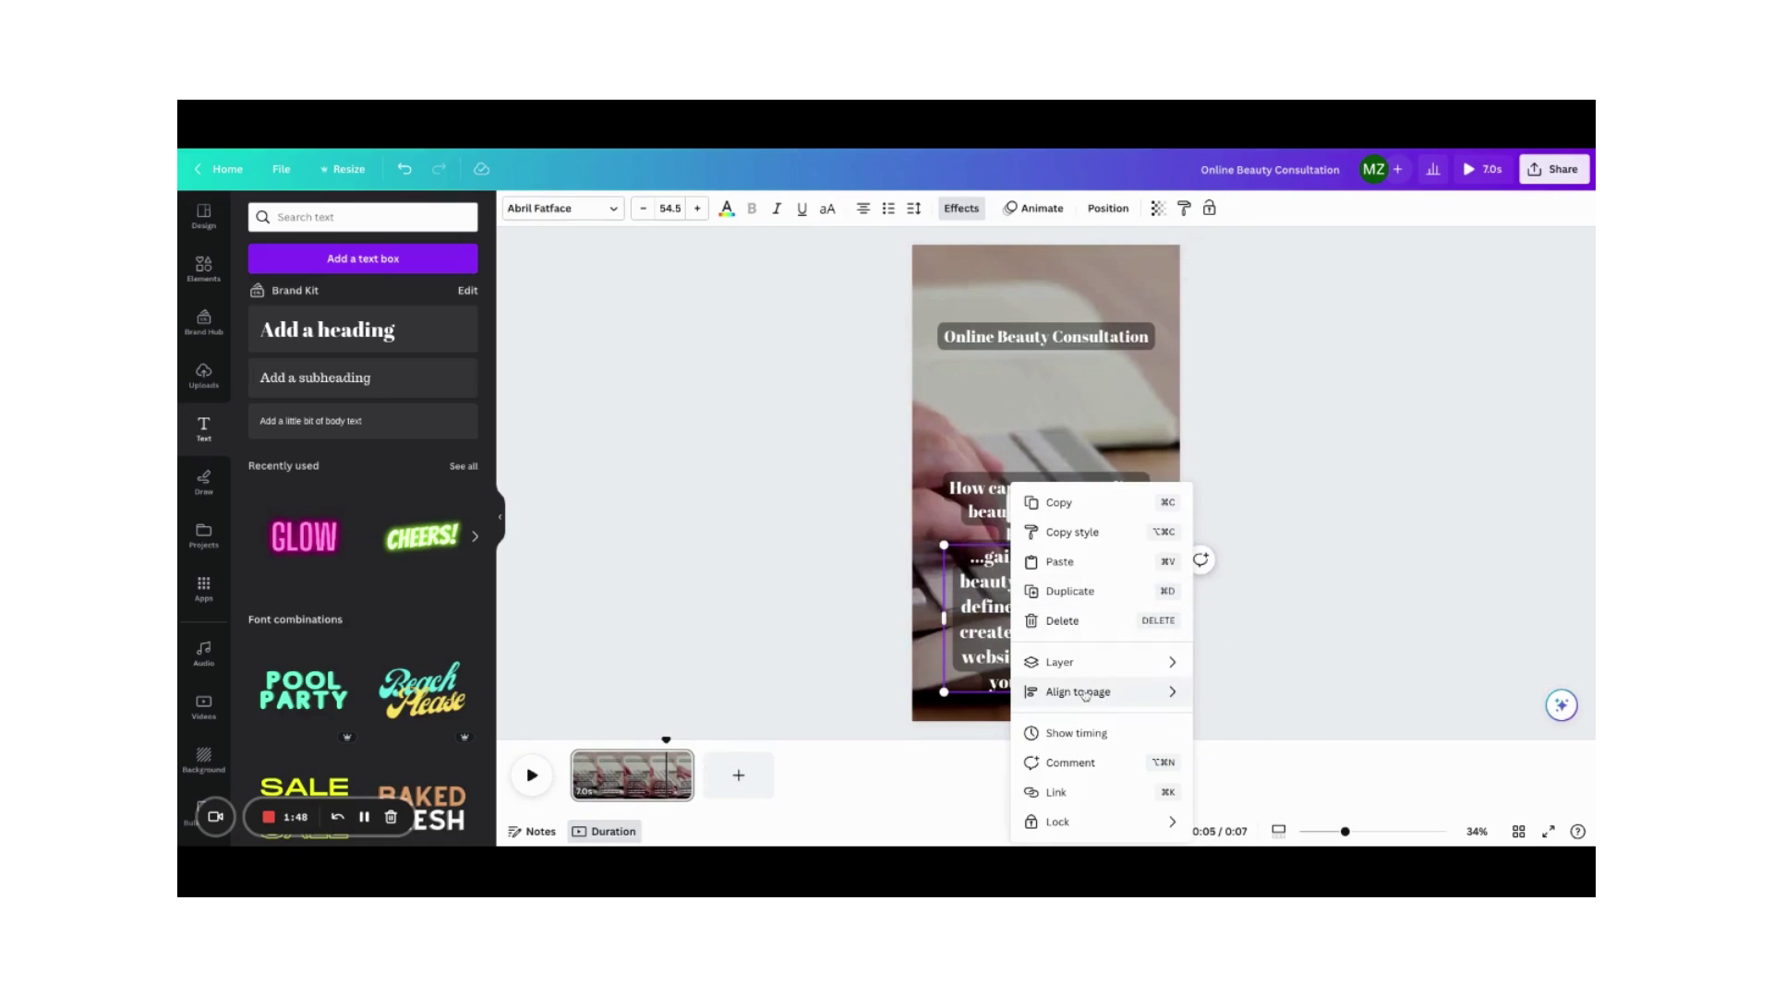
click(1087, 736)
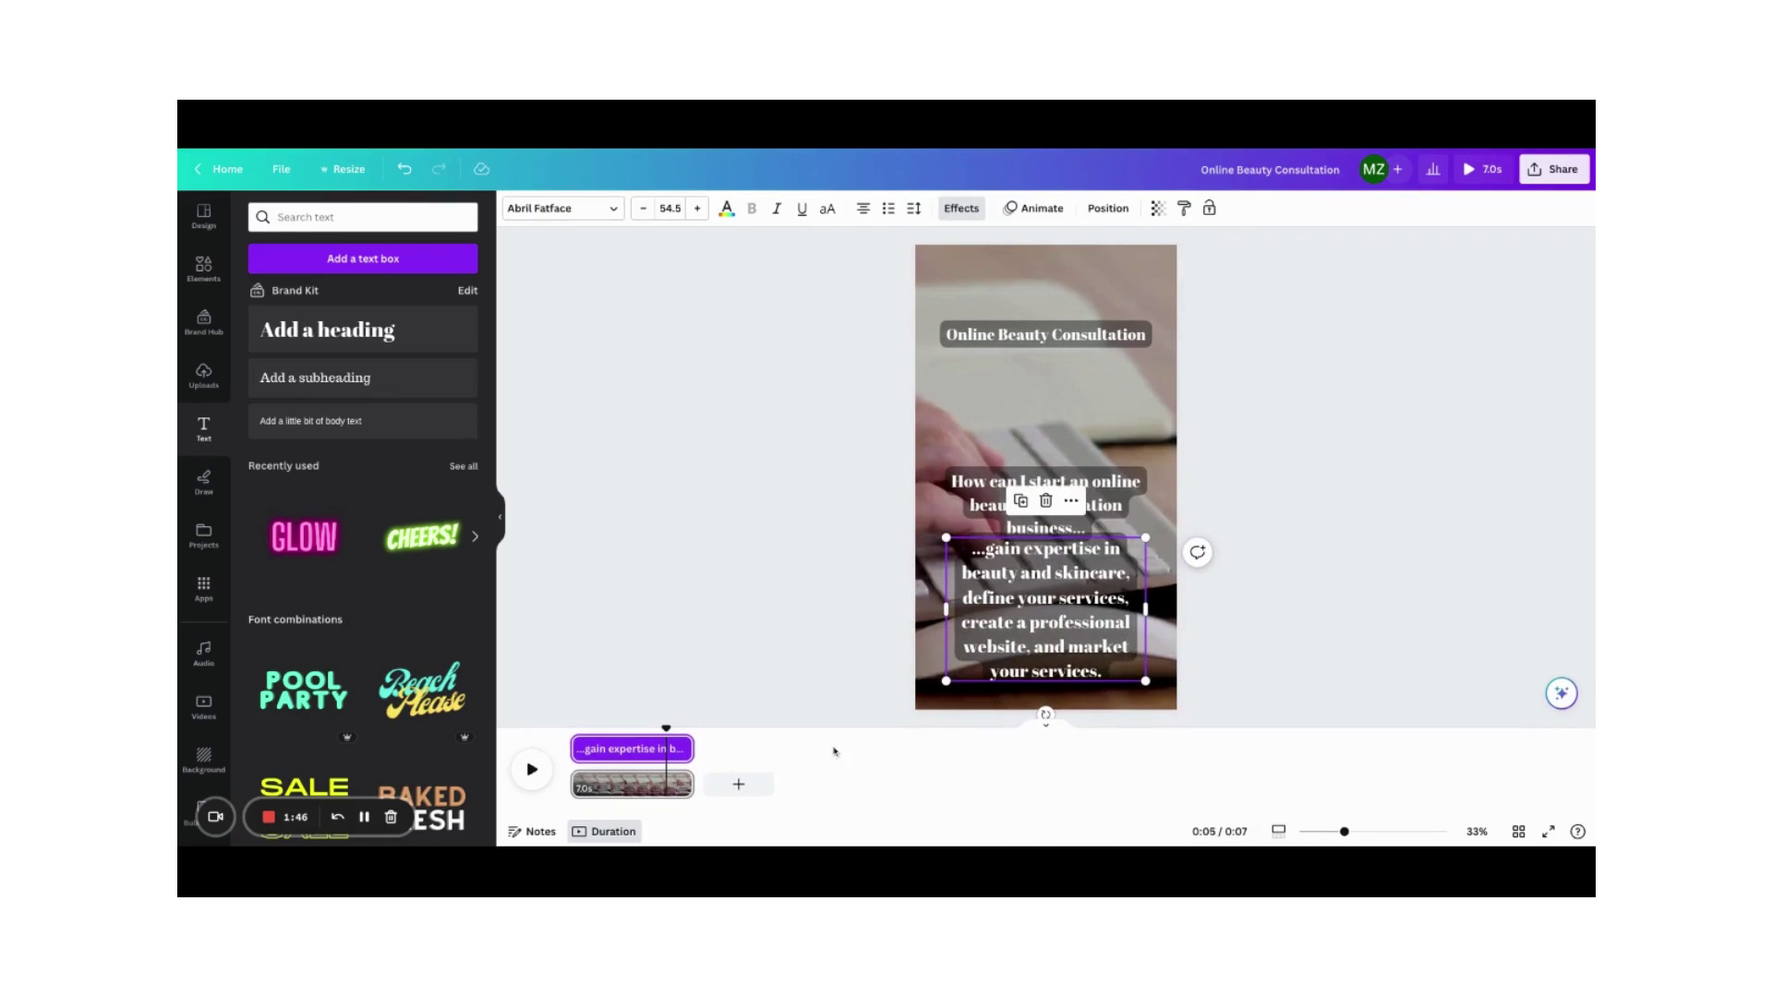
drag(572, 748, 668, 748)
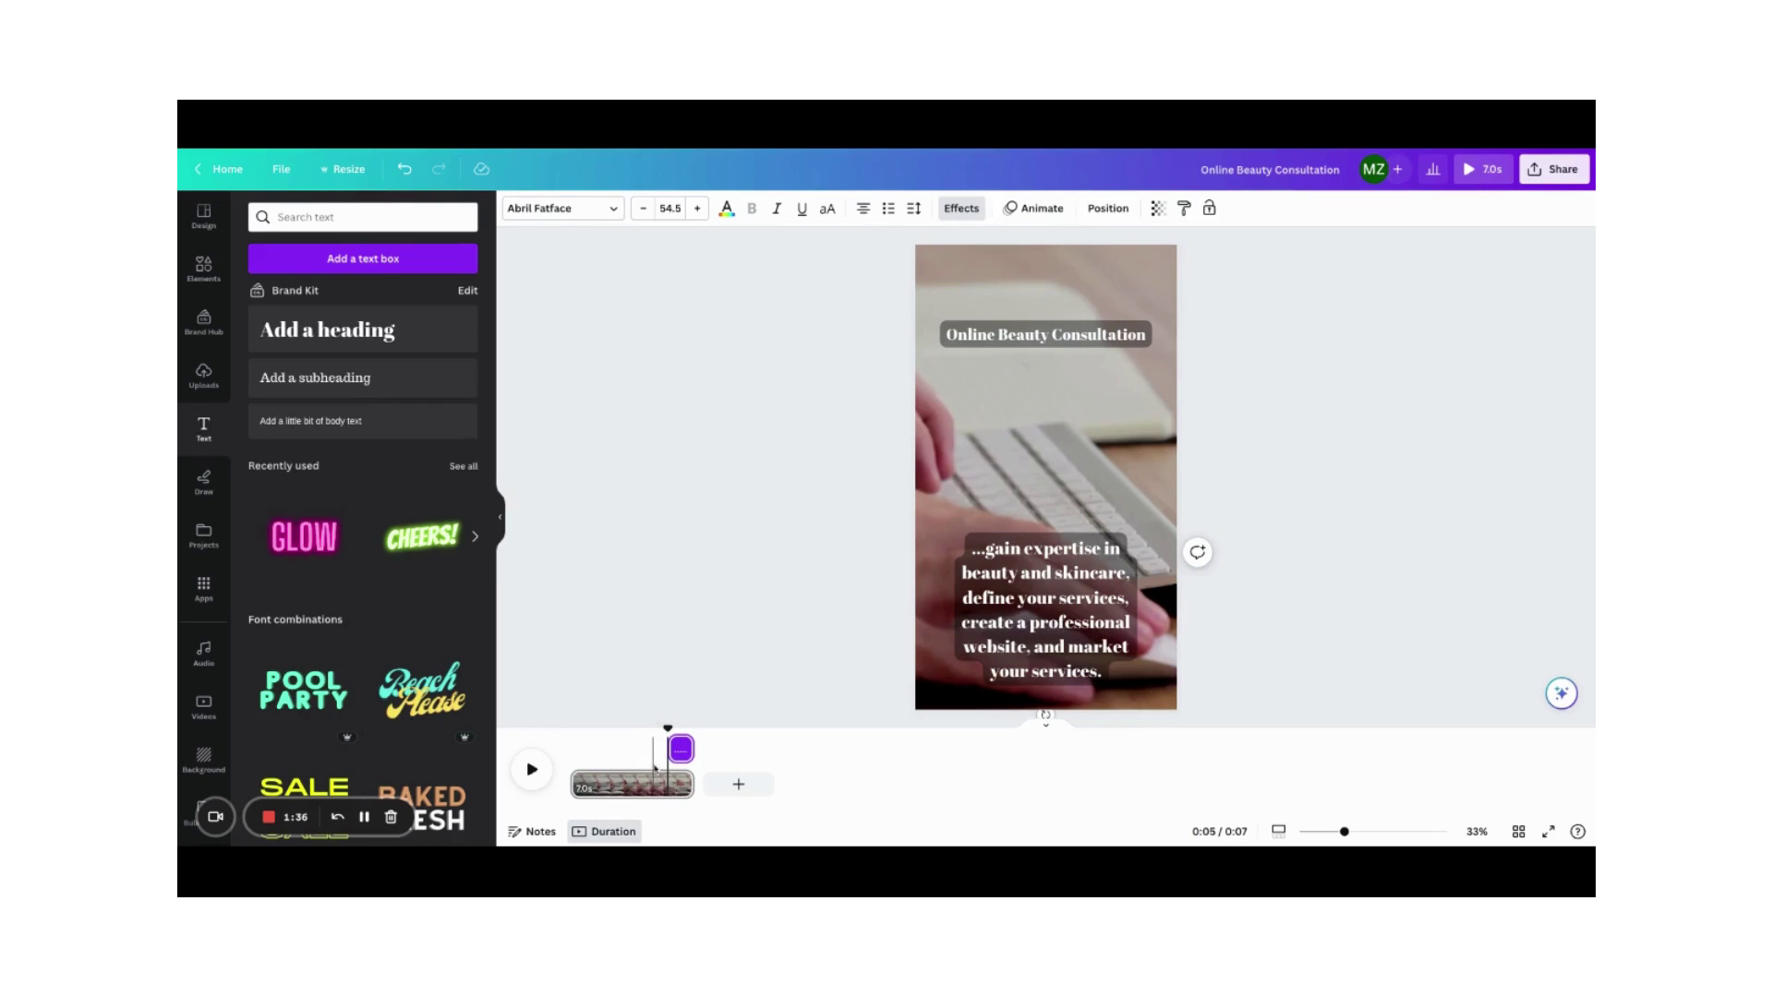
click(647, 763)
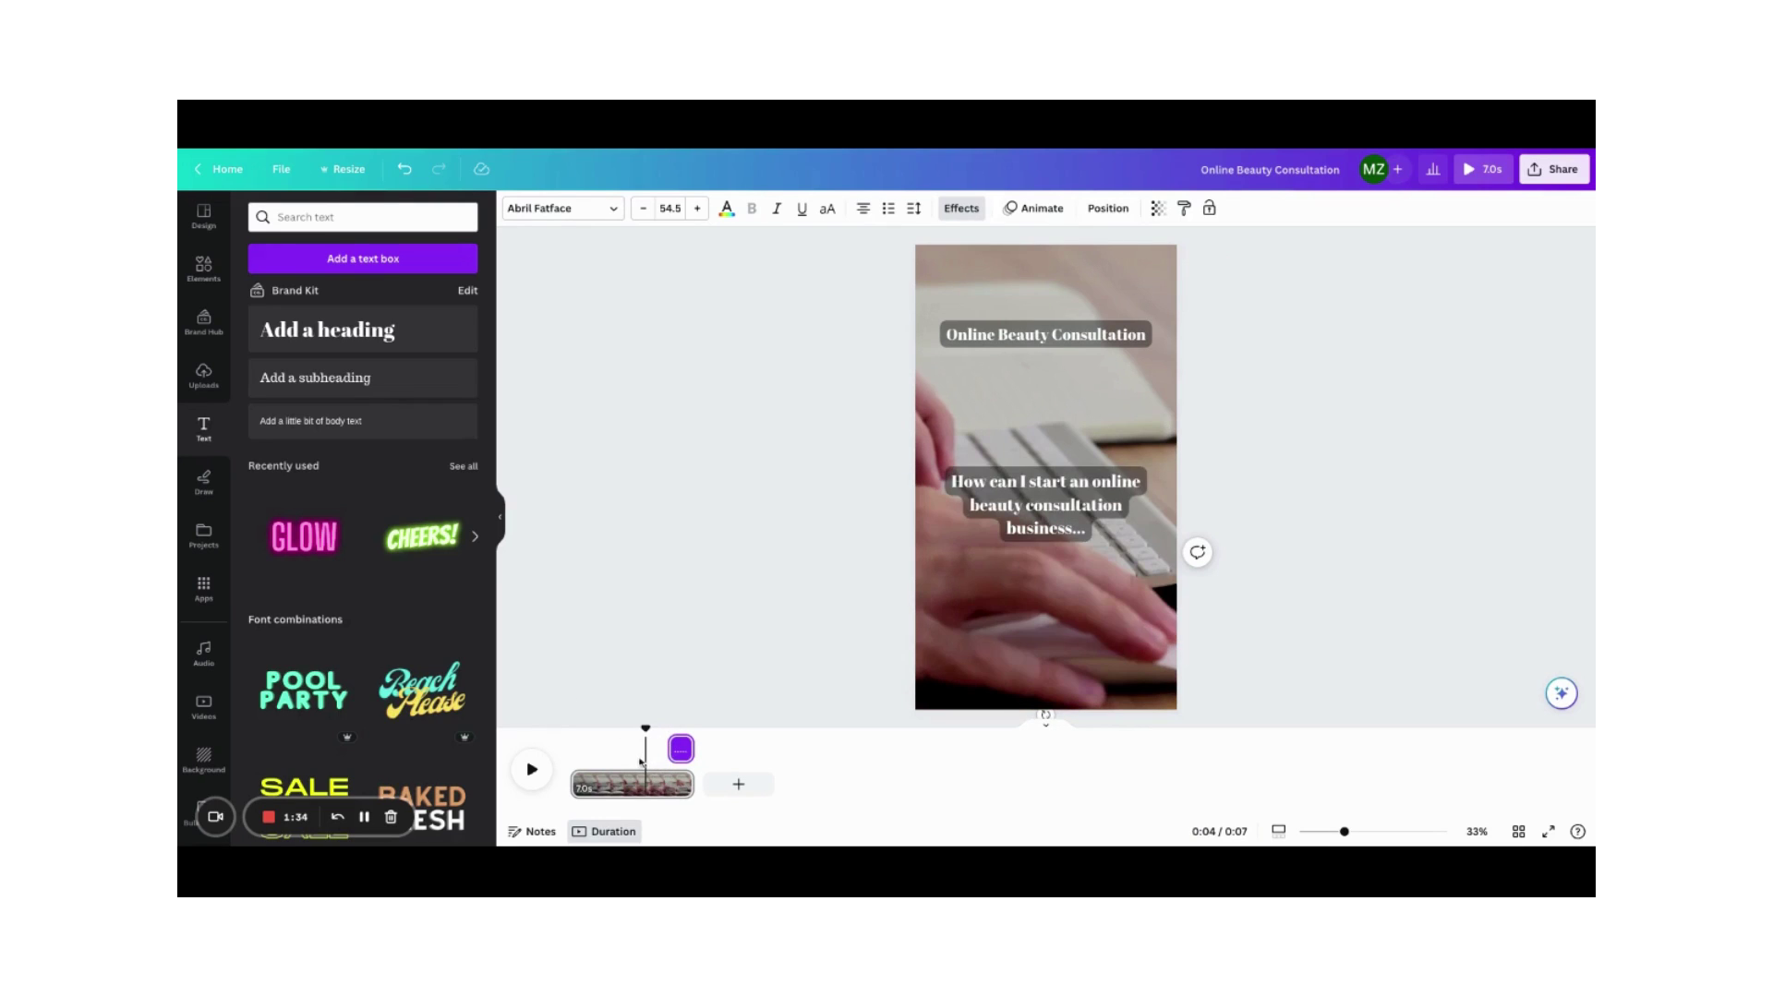
click(661, 763)
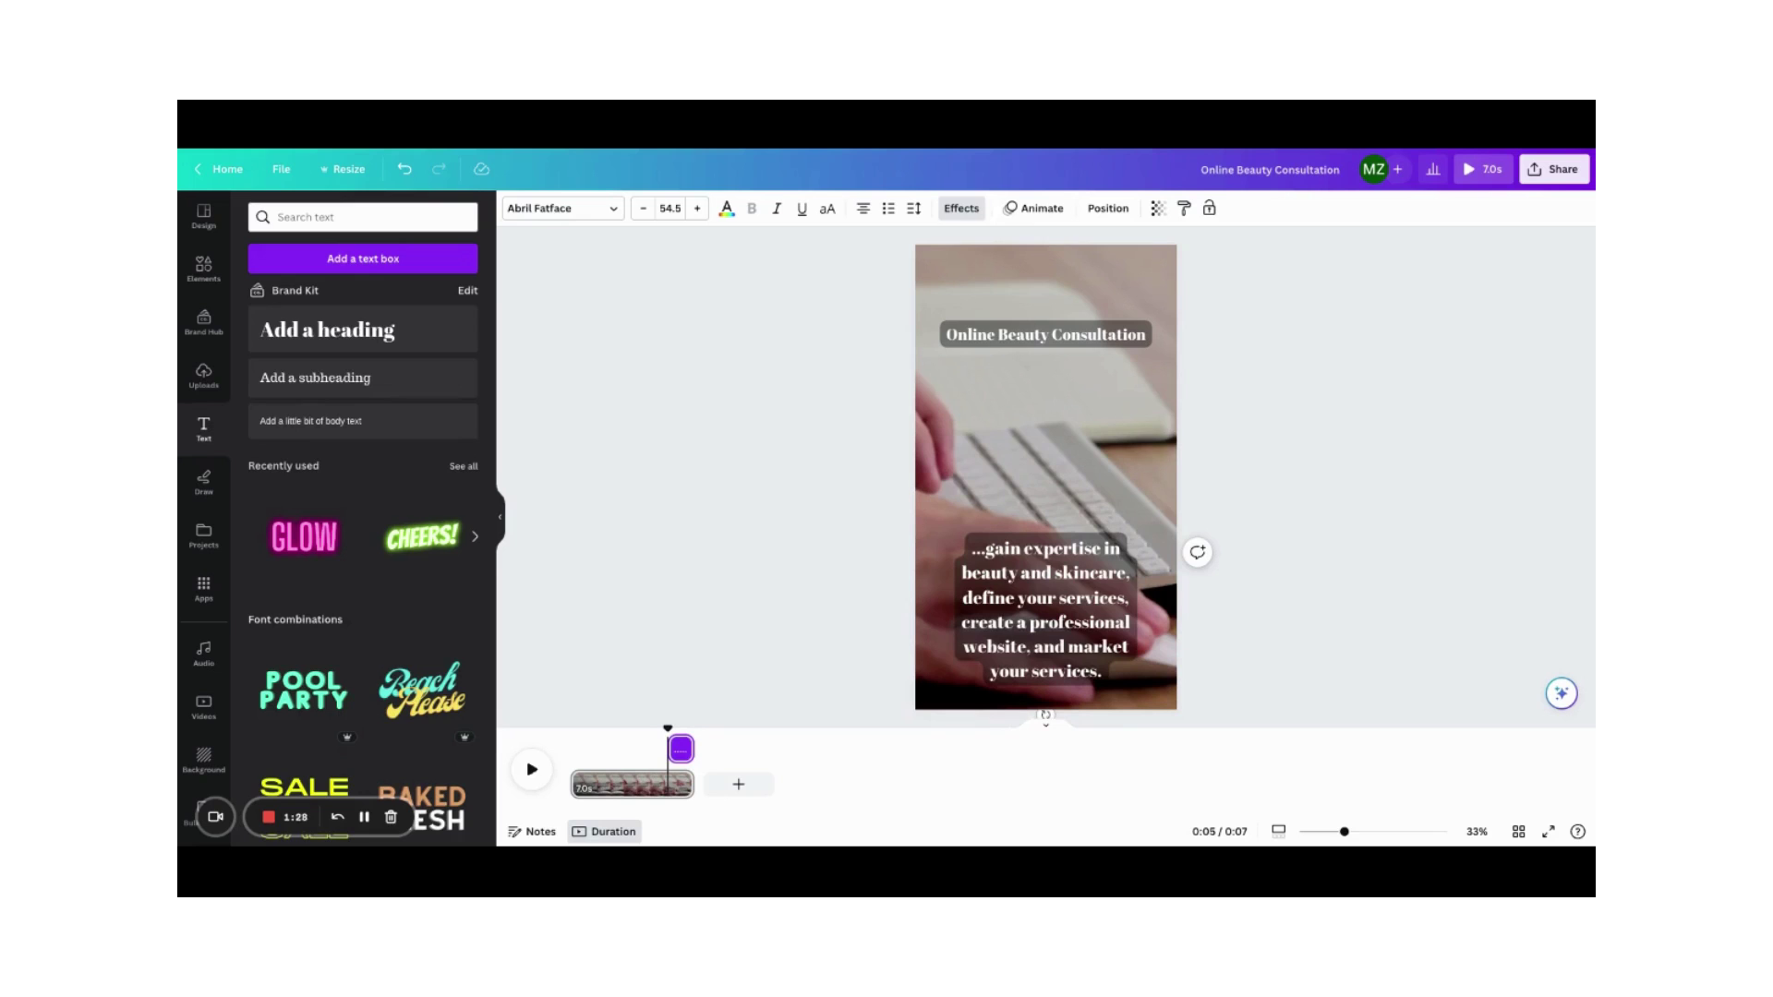
click(706, 661)
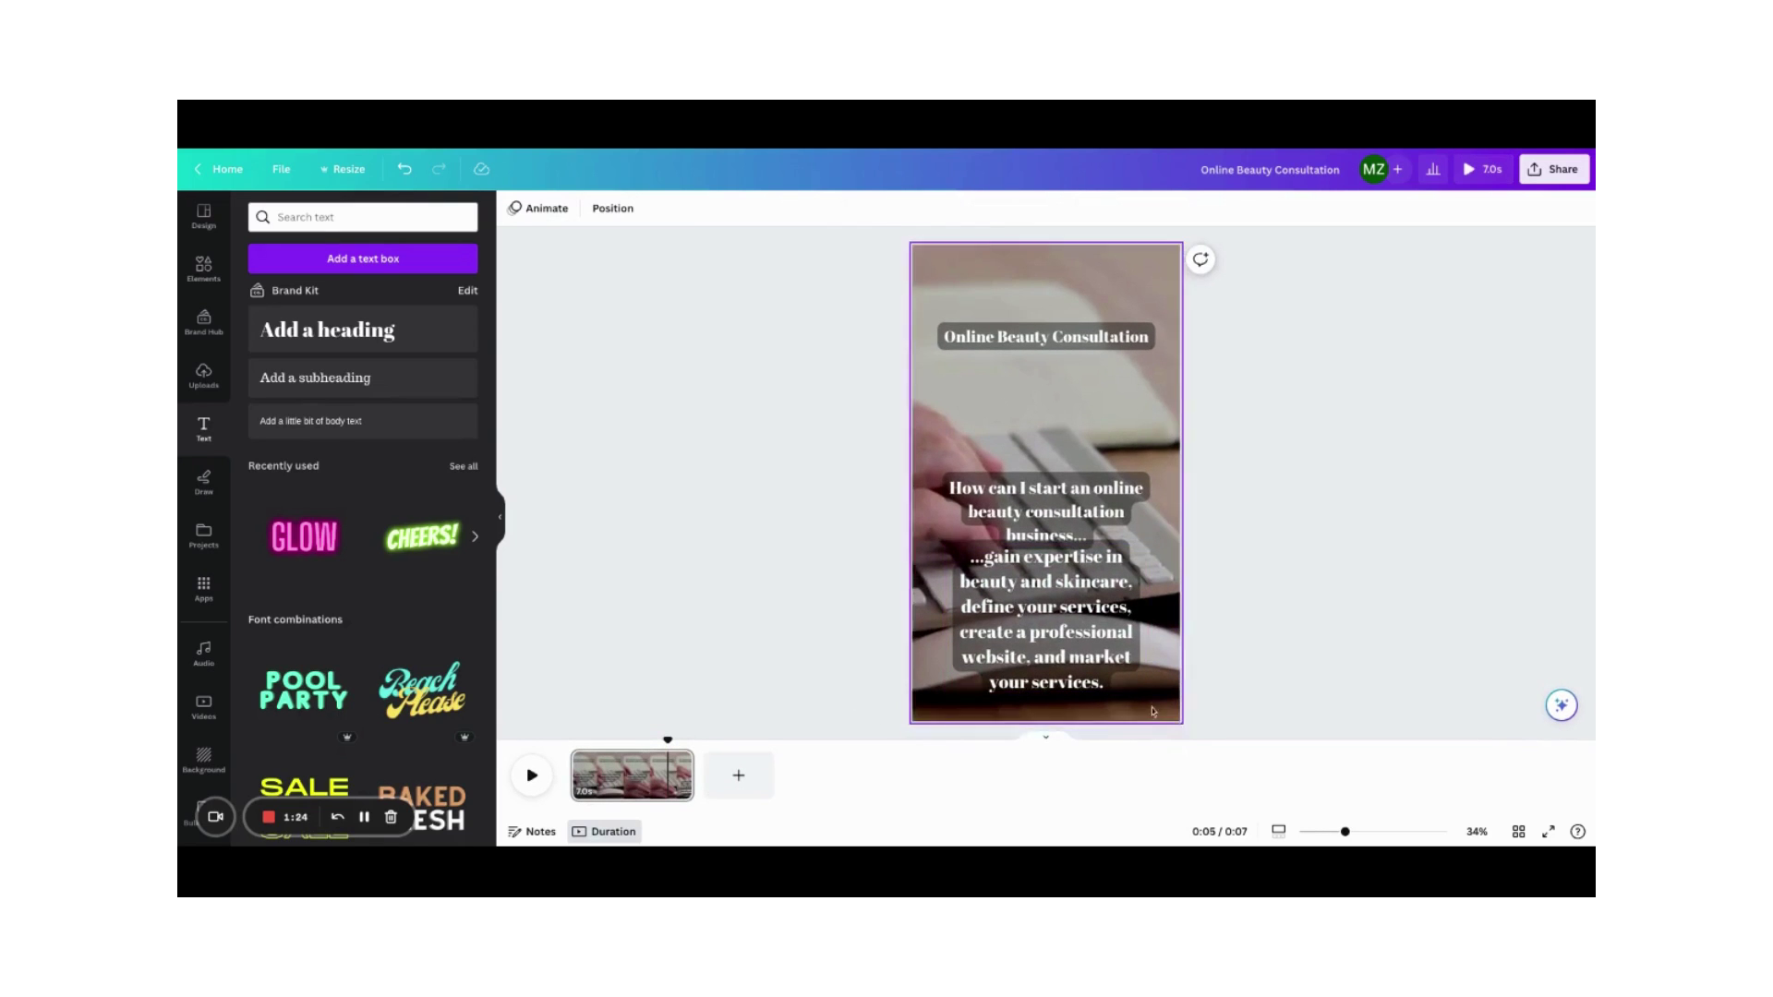
Move the answer text straight up until it overlaps the question heading around the middle of the page
click(1111, 688)
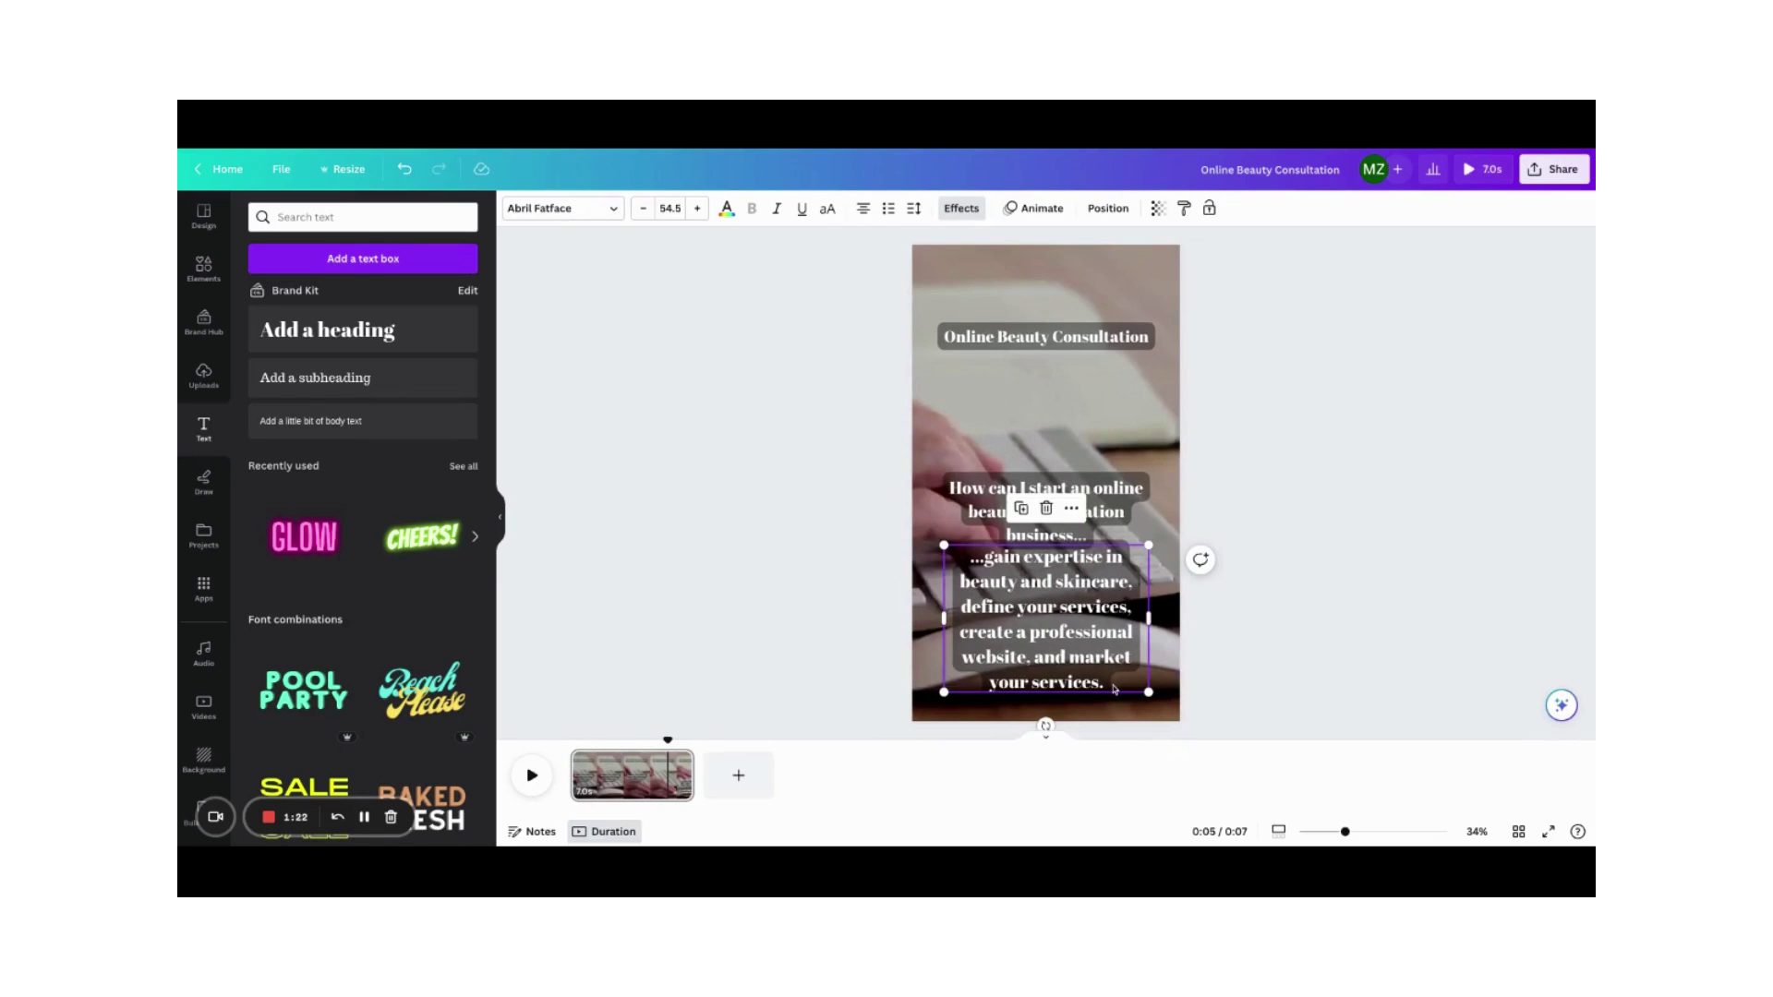
key(shift+Up)
key(shift+Up)
key(shift+Up)
key(shift+Up)
key(shift+Up)
key(shift+Up)
key(shift+Up)
key(shift+Up)
key(shift+Up)
key(shift+Up)
key(shift+Up)
key(shift+Up)
key(shift+Up)
key(shift+Up)
key(shift+Up)
key(shift+Up)
key(shift+Up)
key(shift+Up)
key(shift+Up)
key(shift+Up)
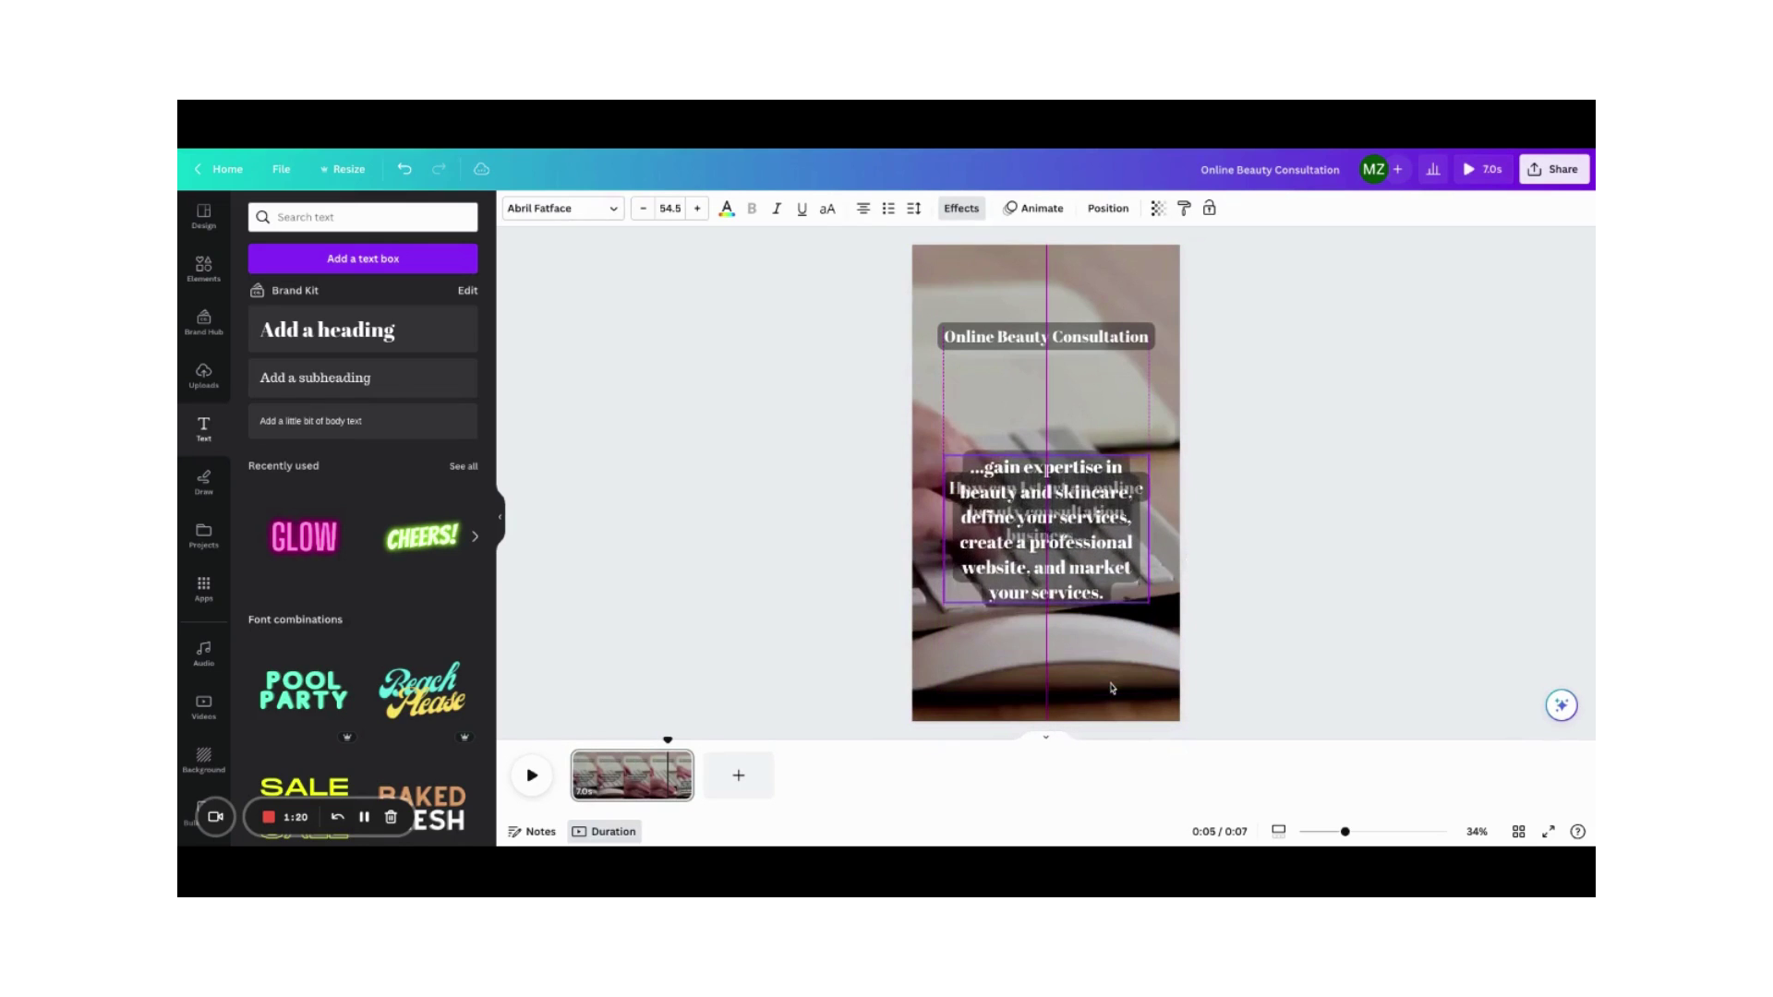
click(763, 674)
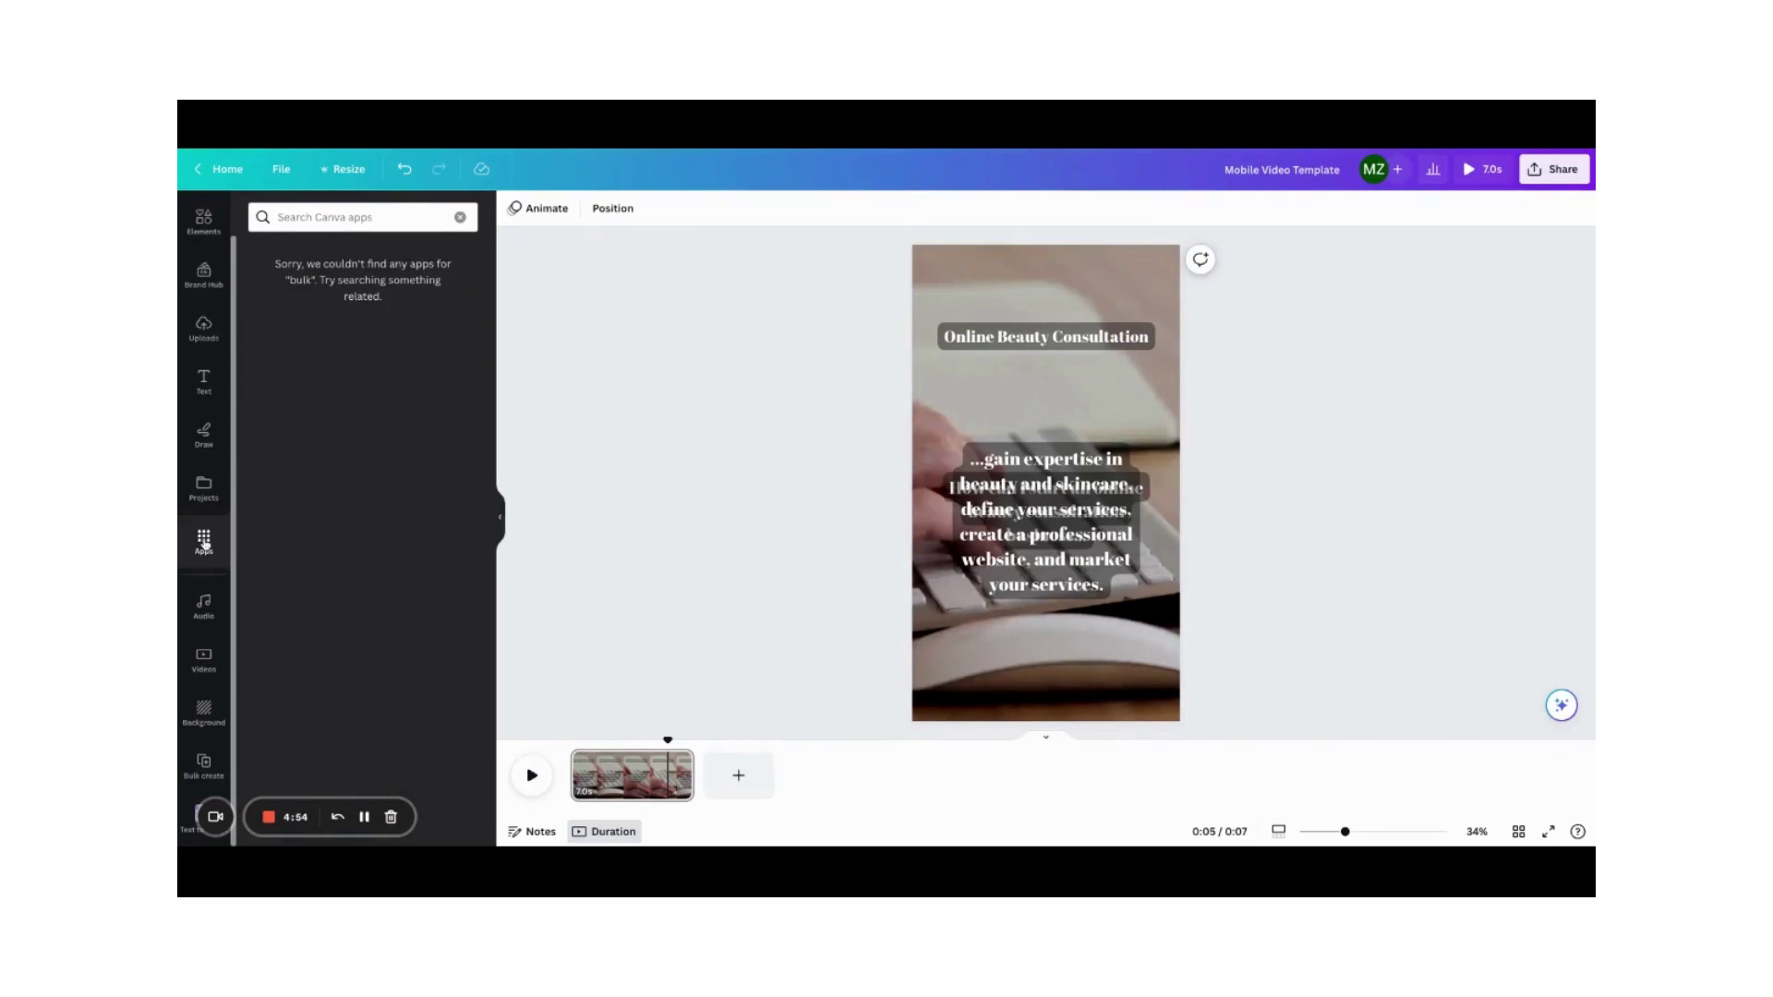
Search the Canva apps for "bulk"
click(342, 217)
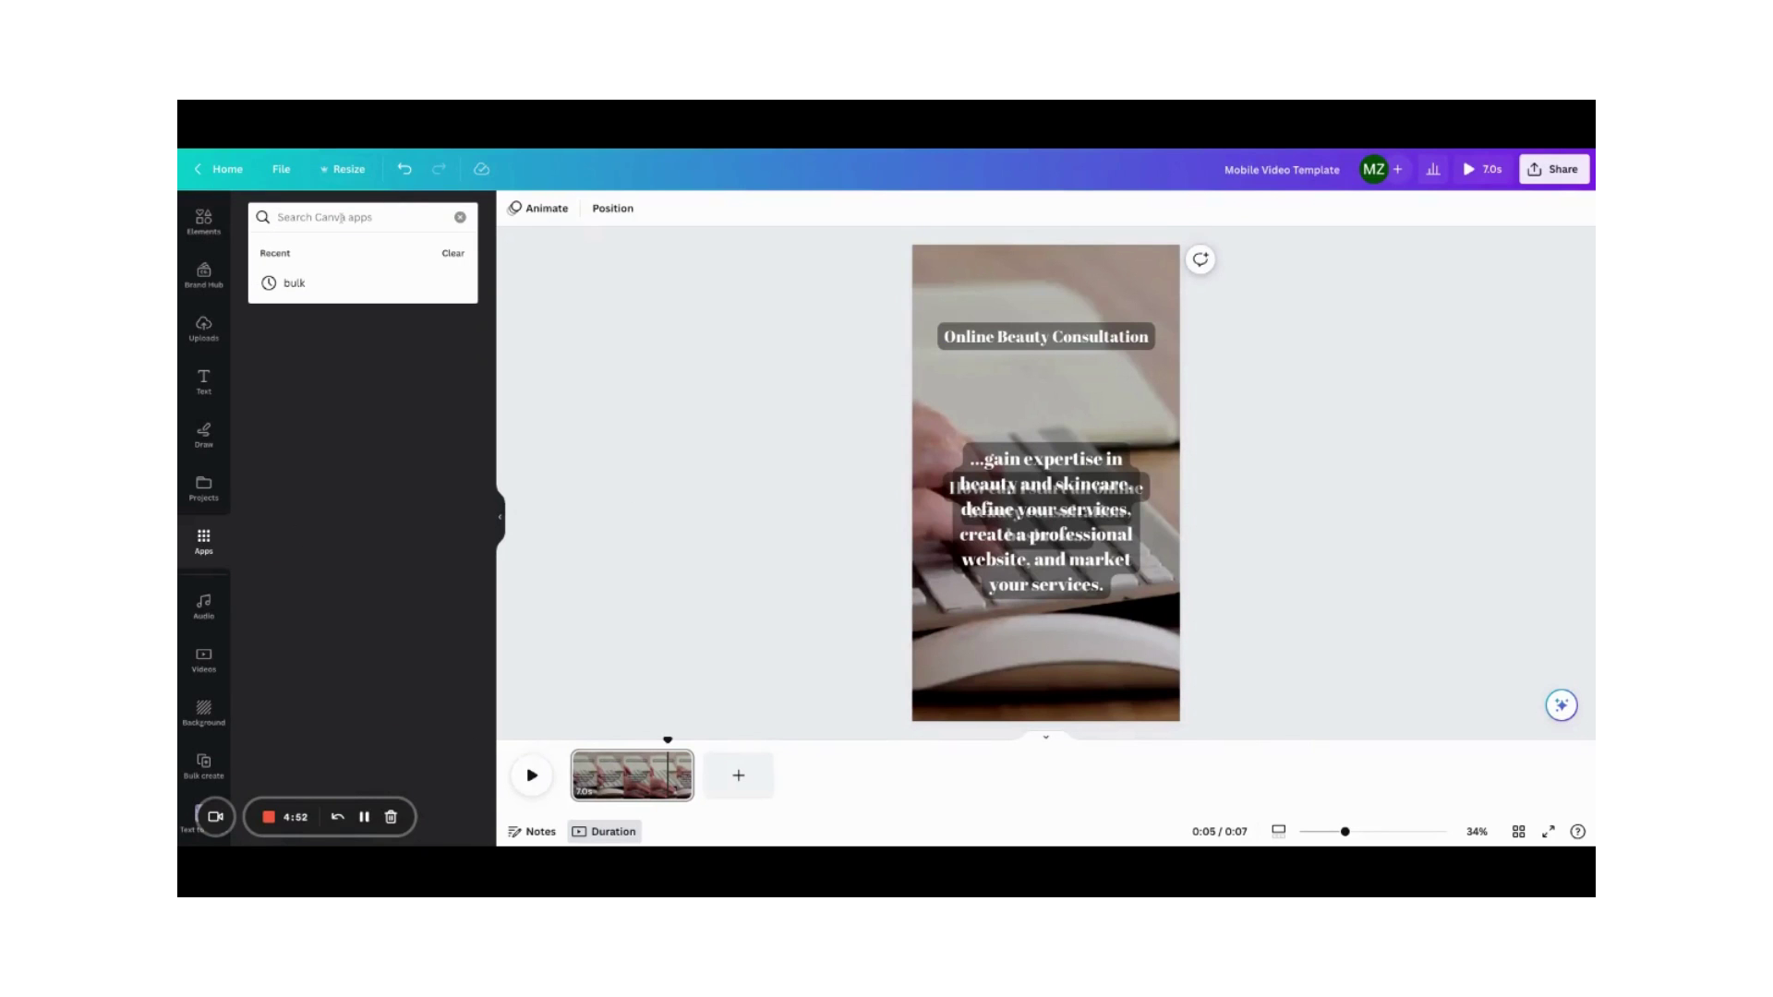
text(bulk)
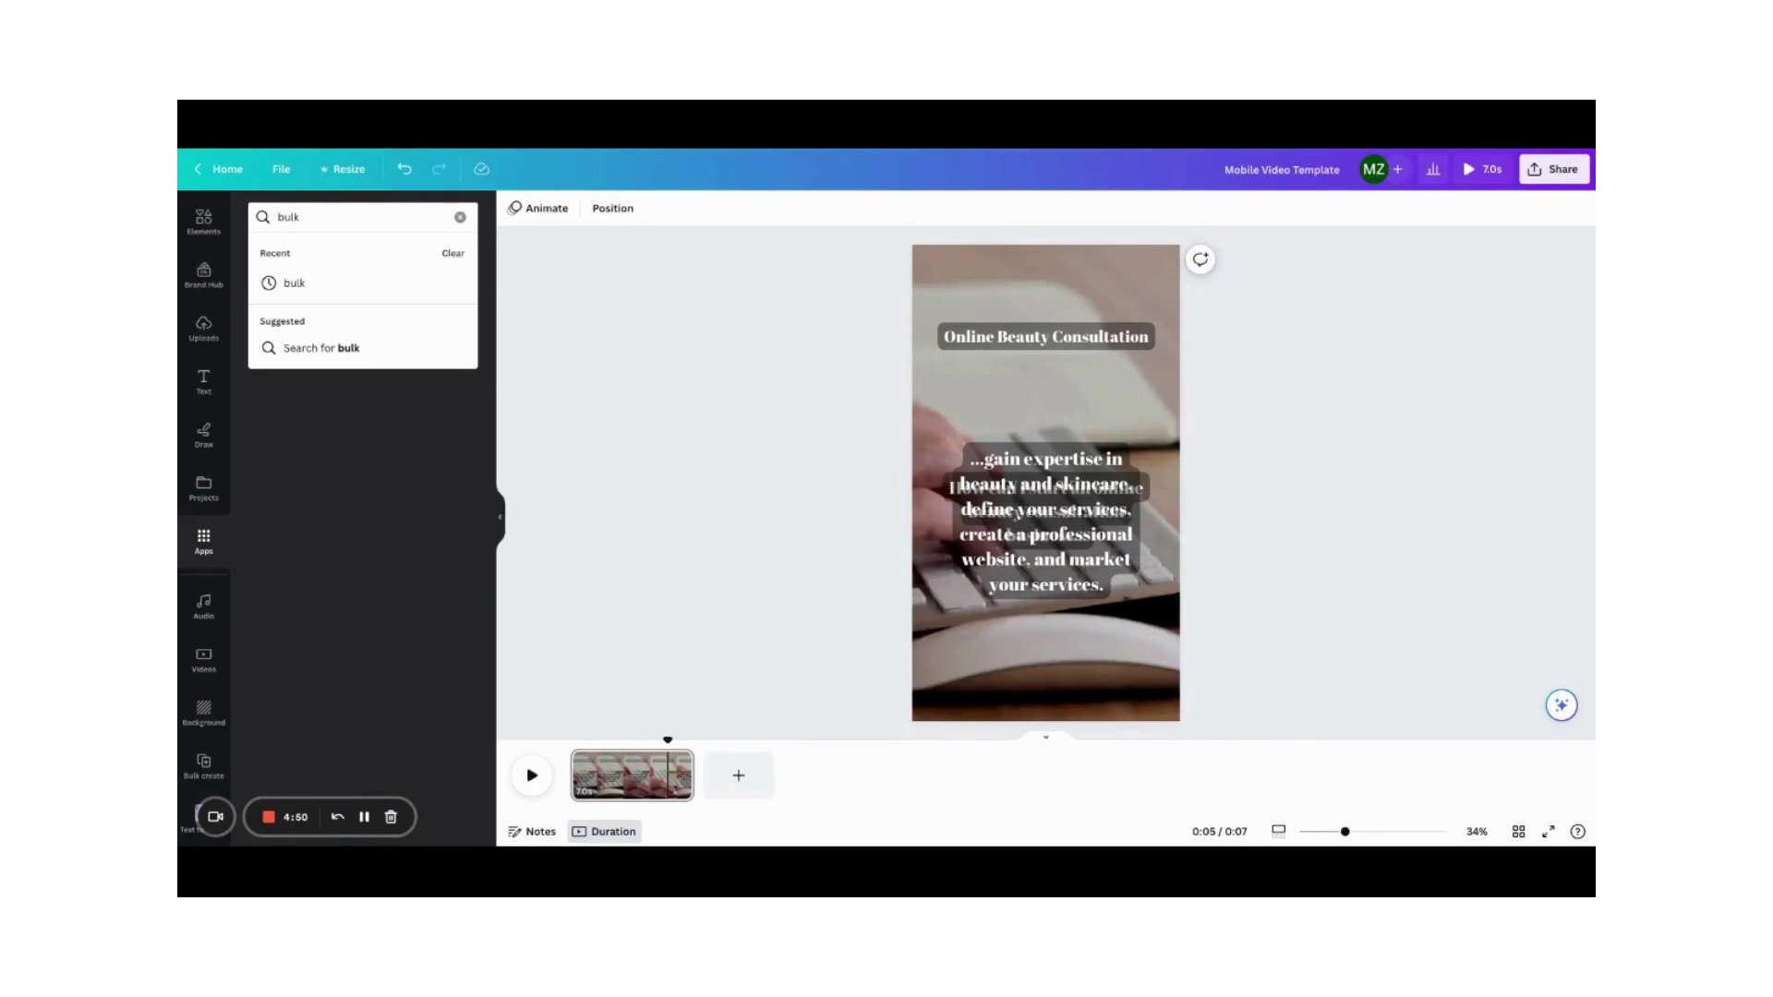
click(313, 283)
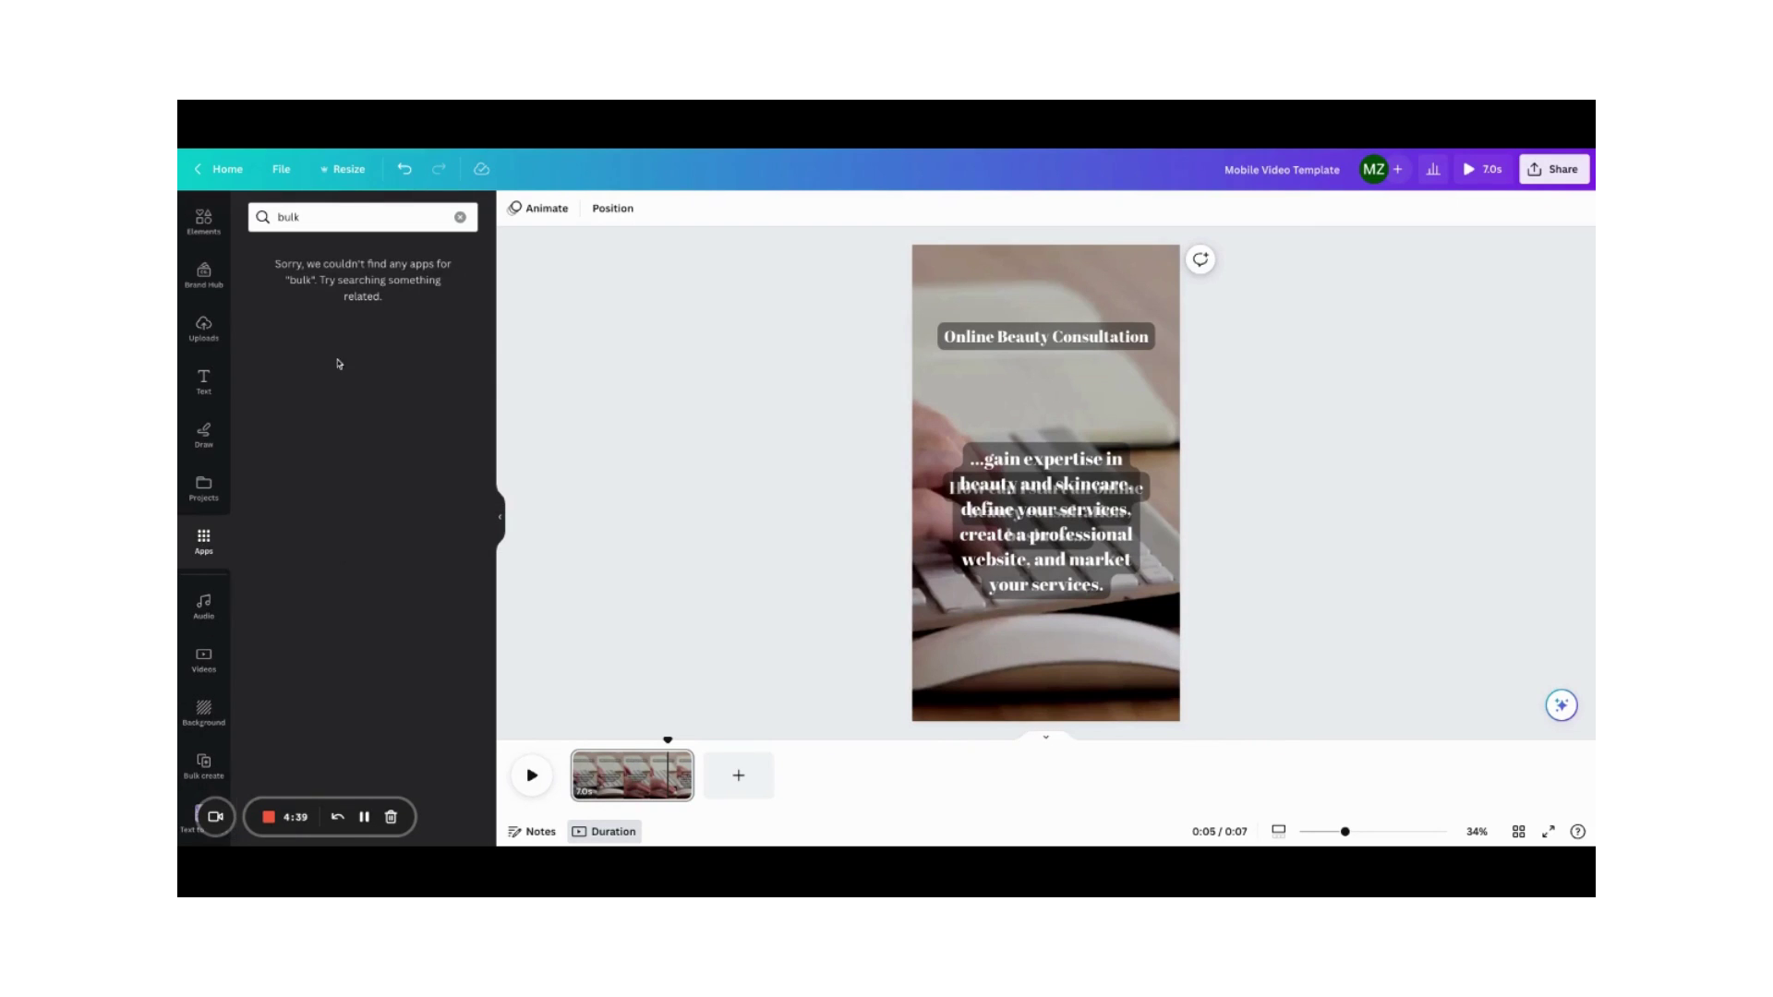
Start entering Bulk create data manually and clear the sample entries from the data table
click(205, 766)
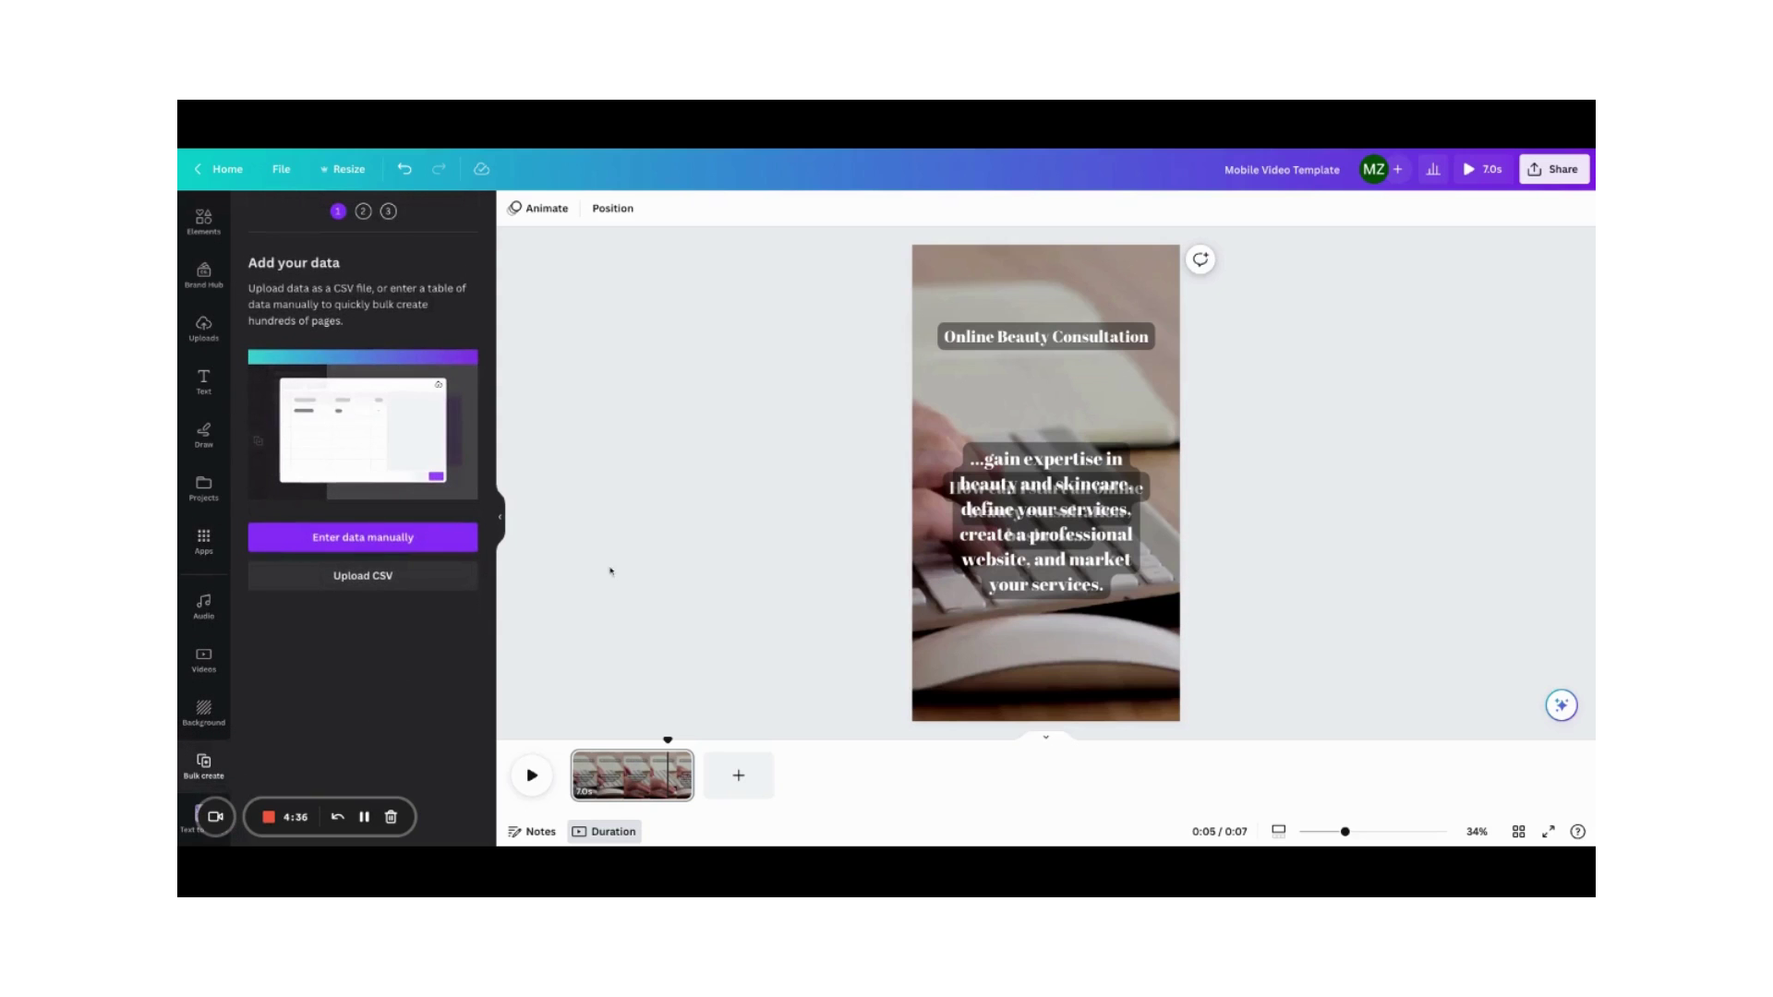
click(399, 542)
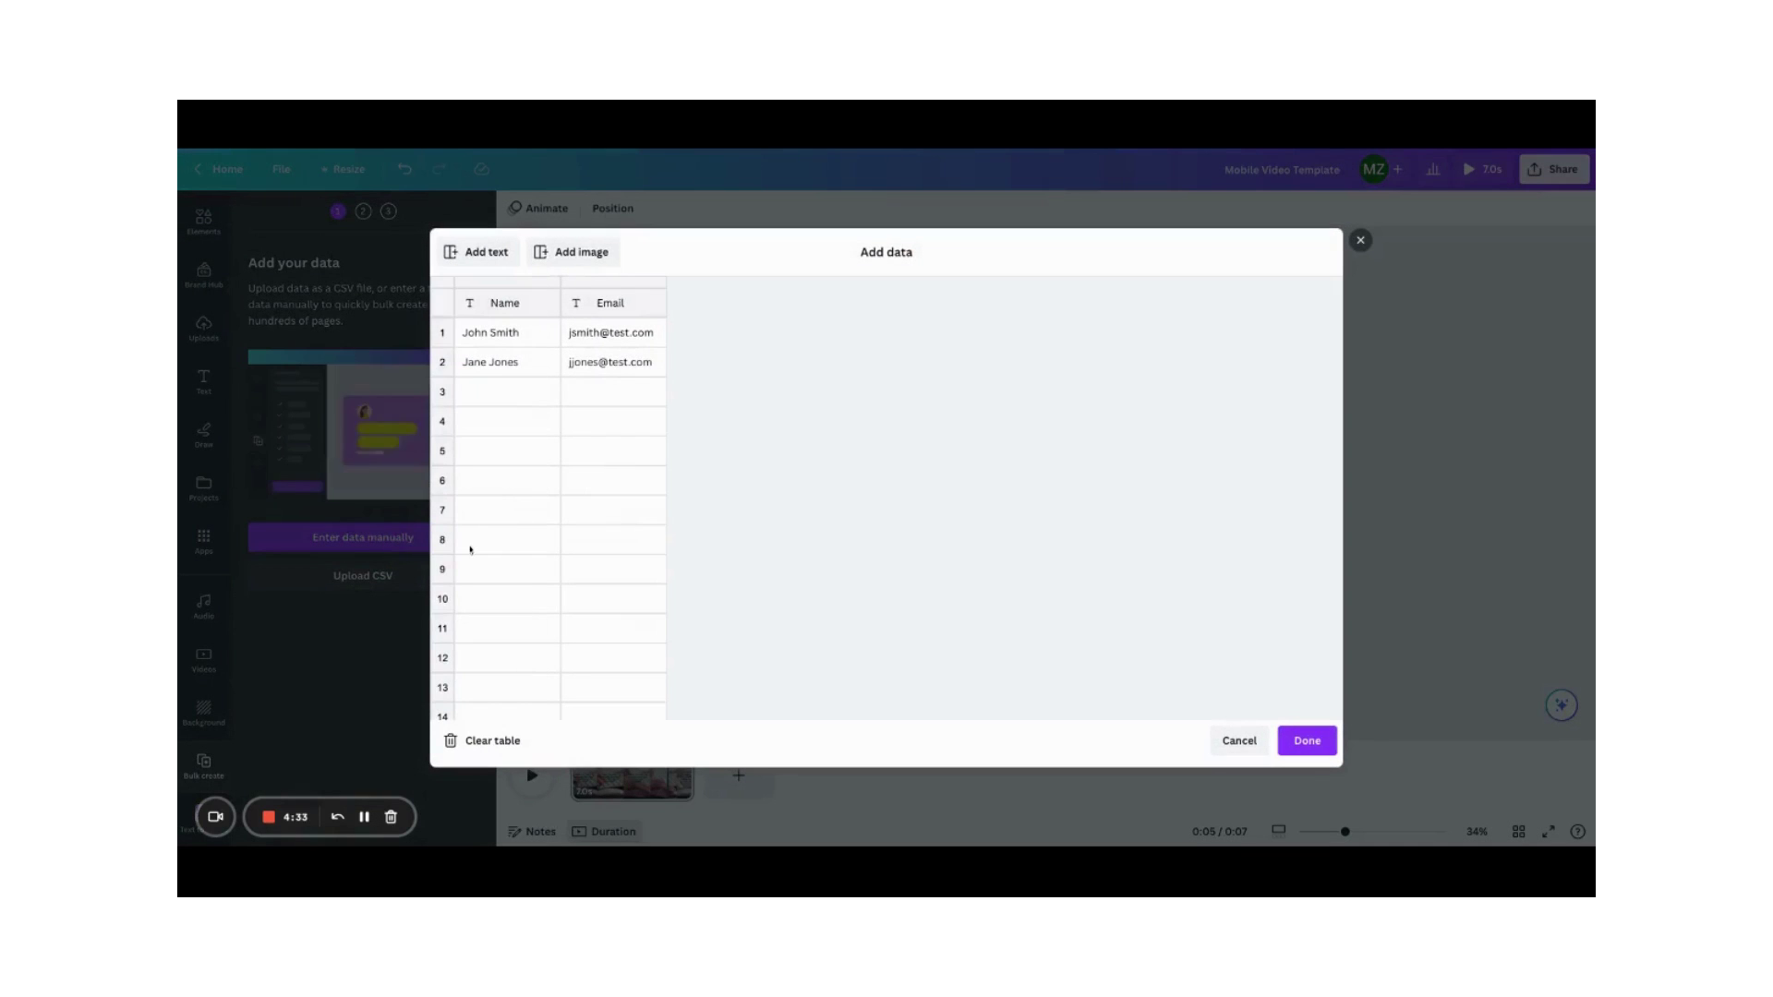
click(492, 741)
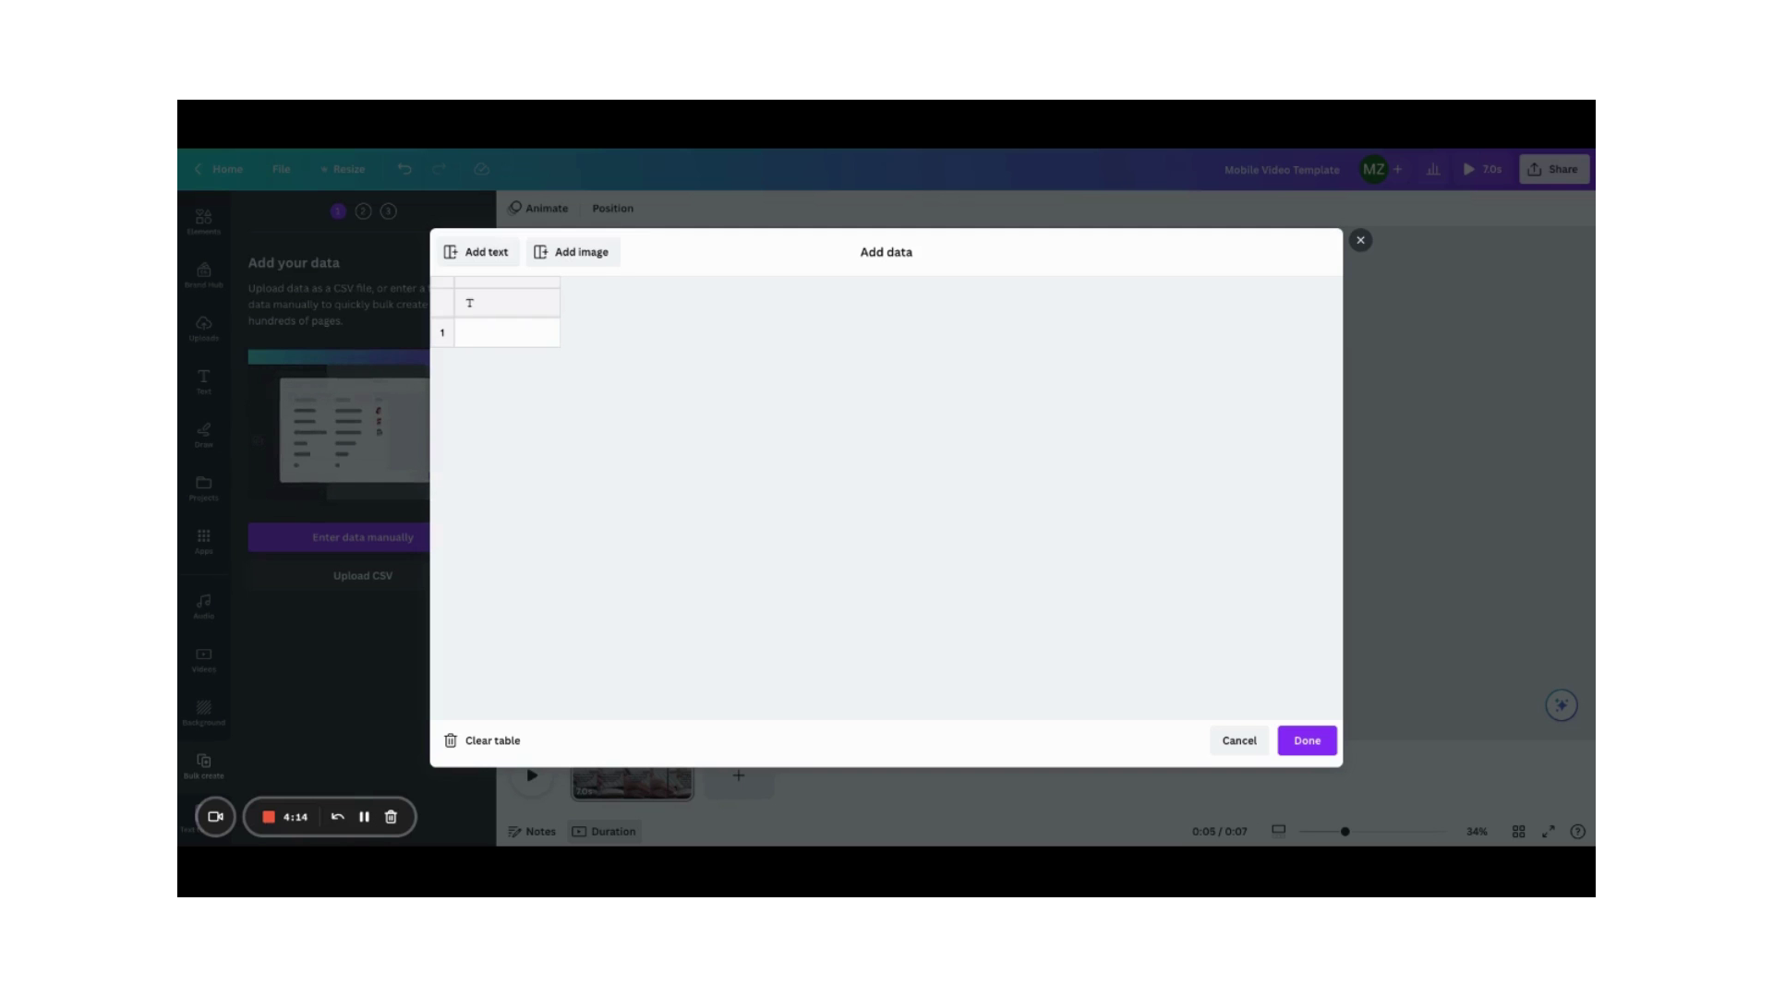
Name the data columns Topic, Question and Answer, paste the copied ChatGPT rows below them starting at row 1, and accept the table
click(470, 302)
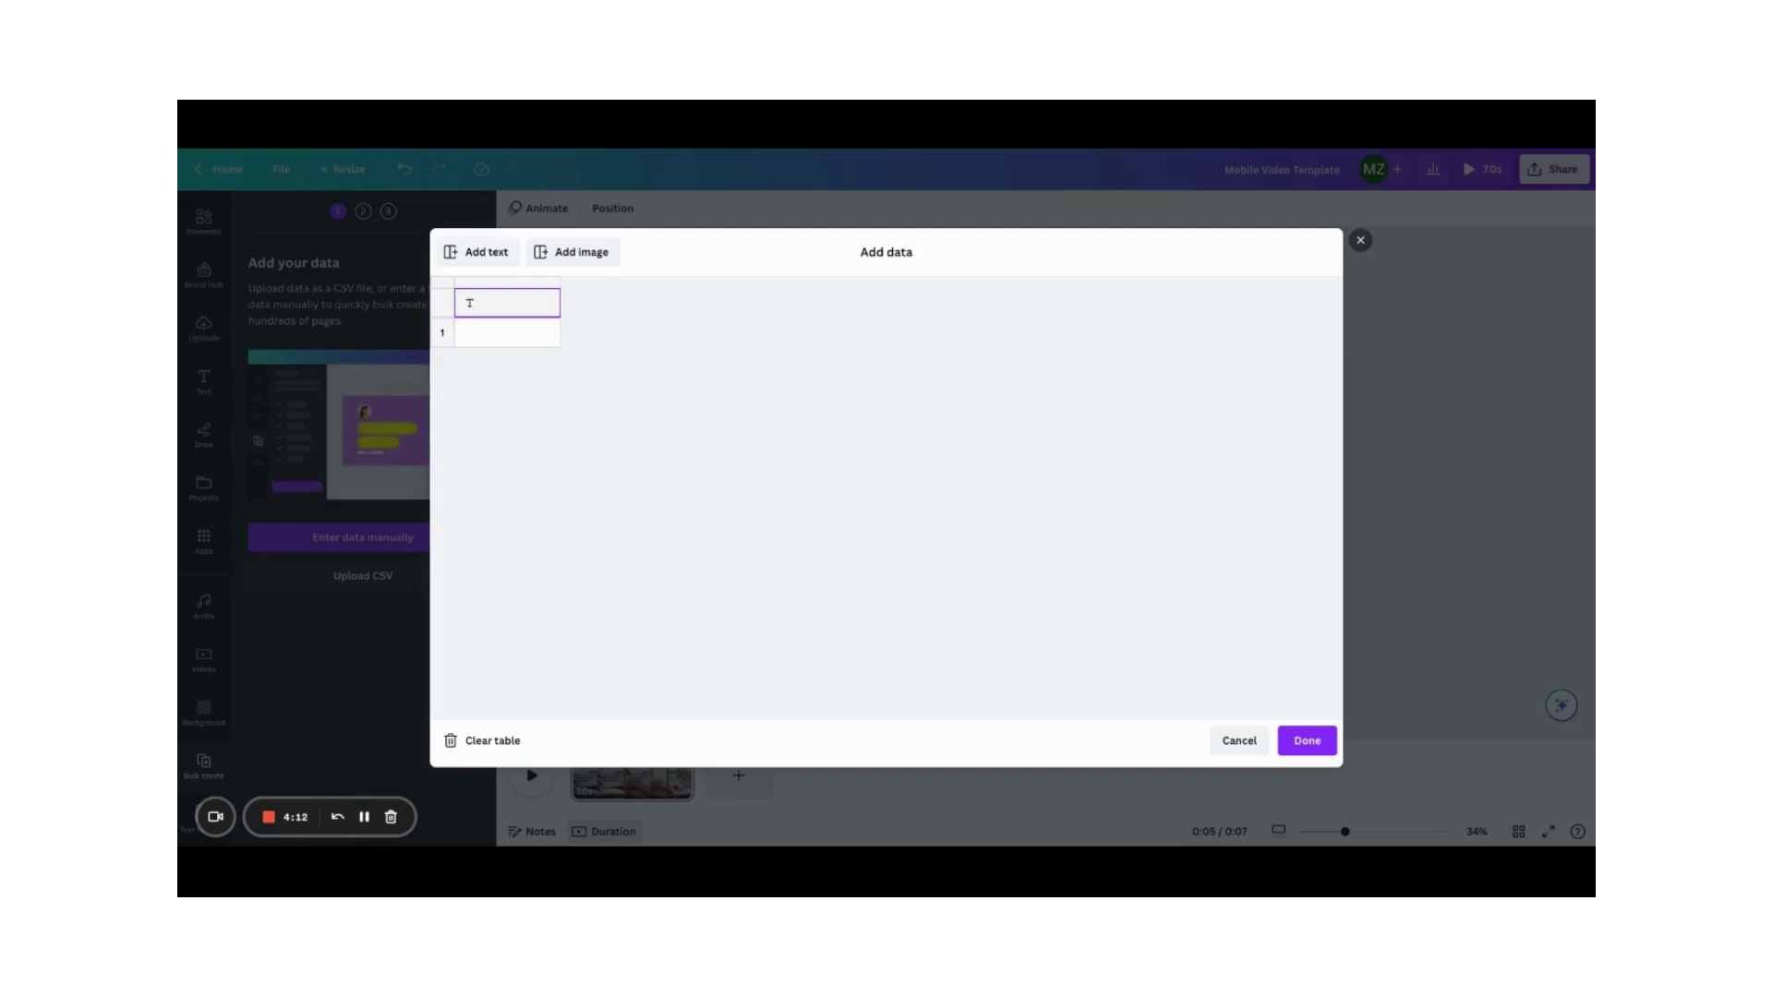
text(Topic	Question	Answer)
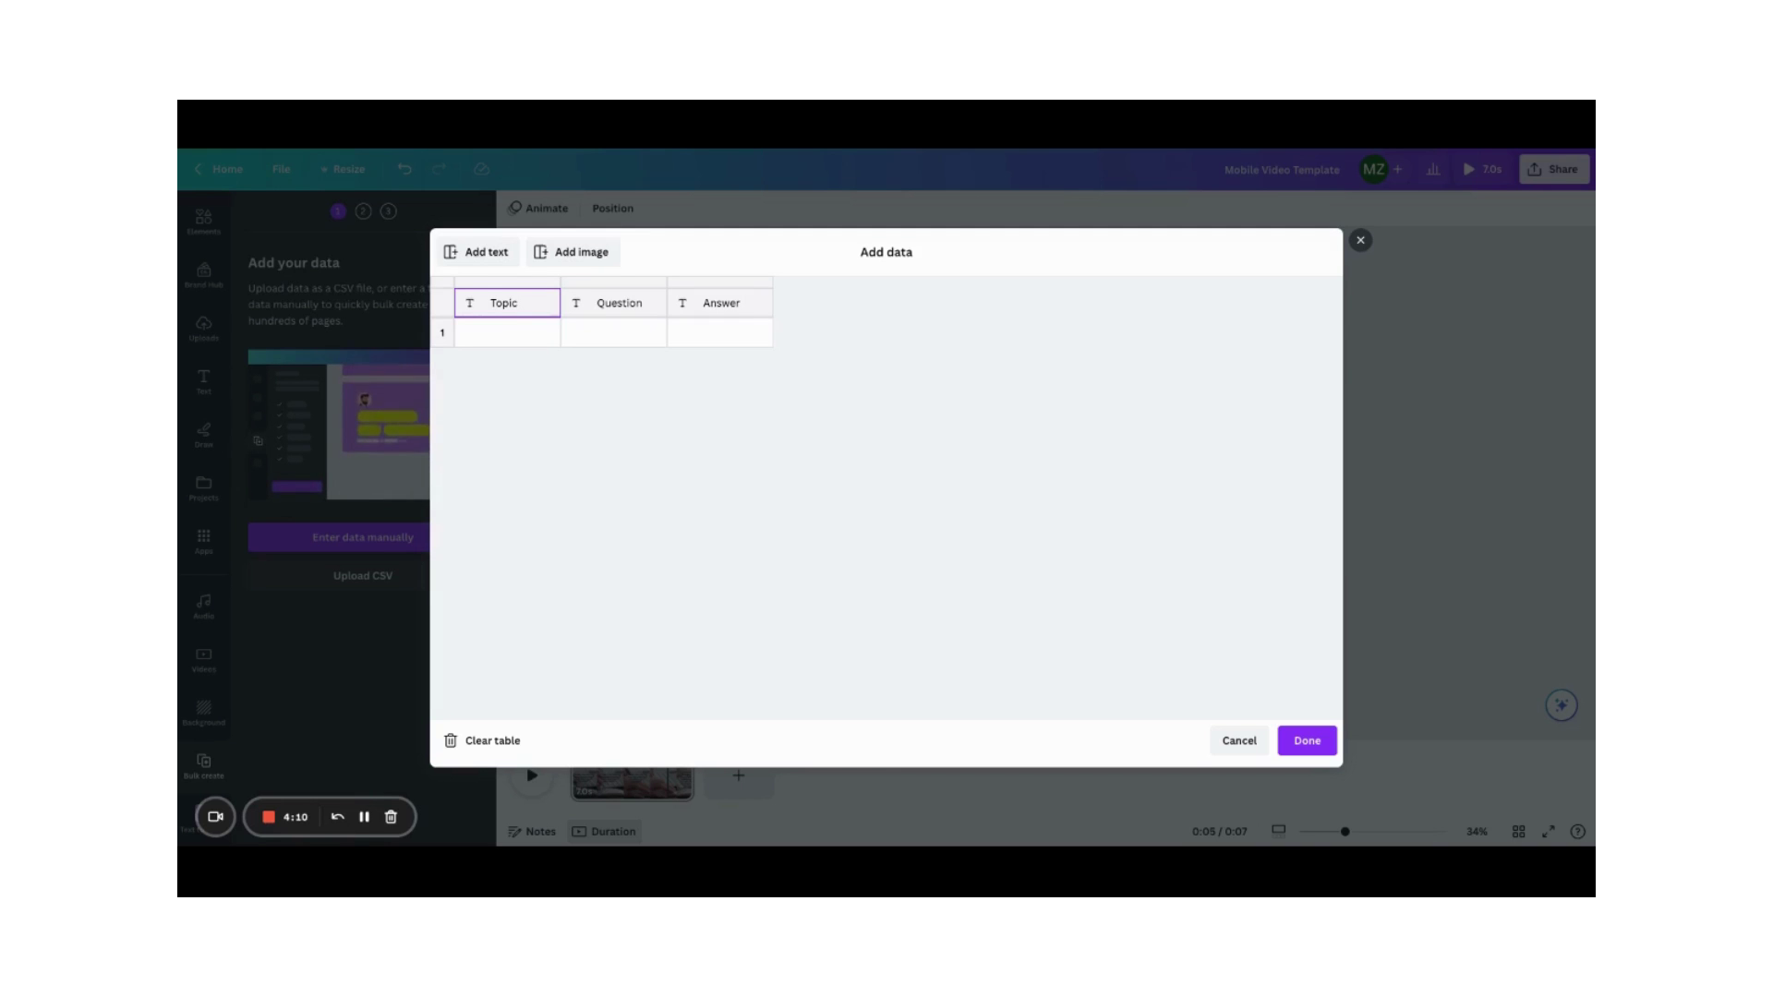
click(501, 338)
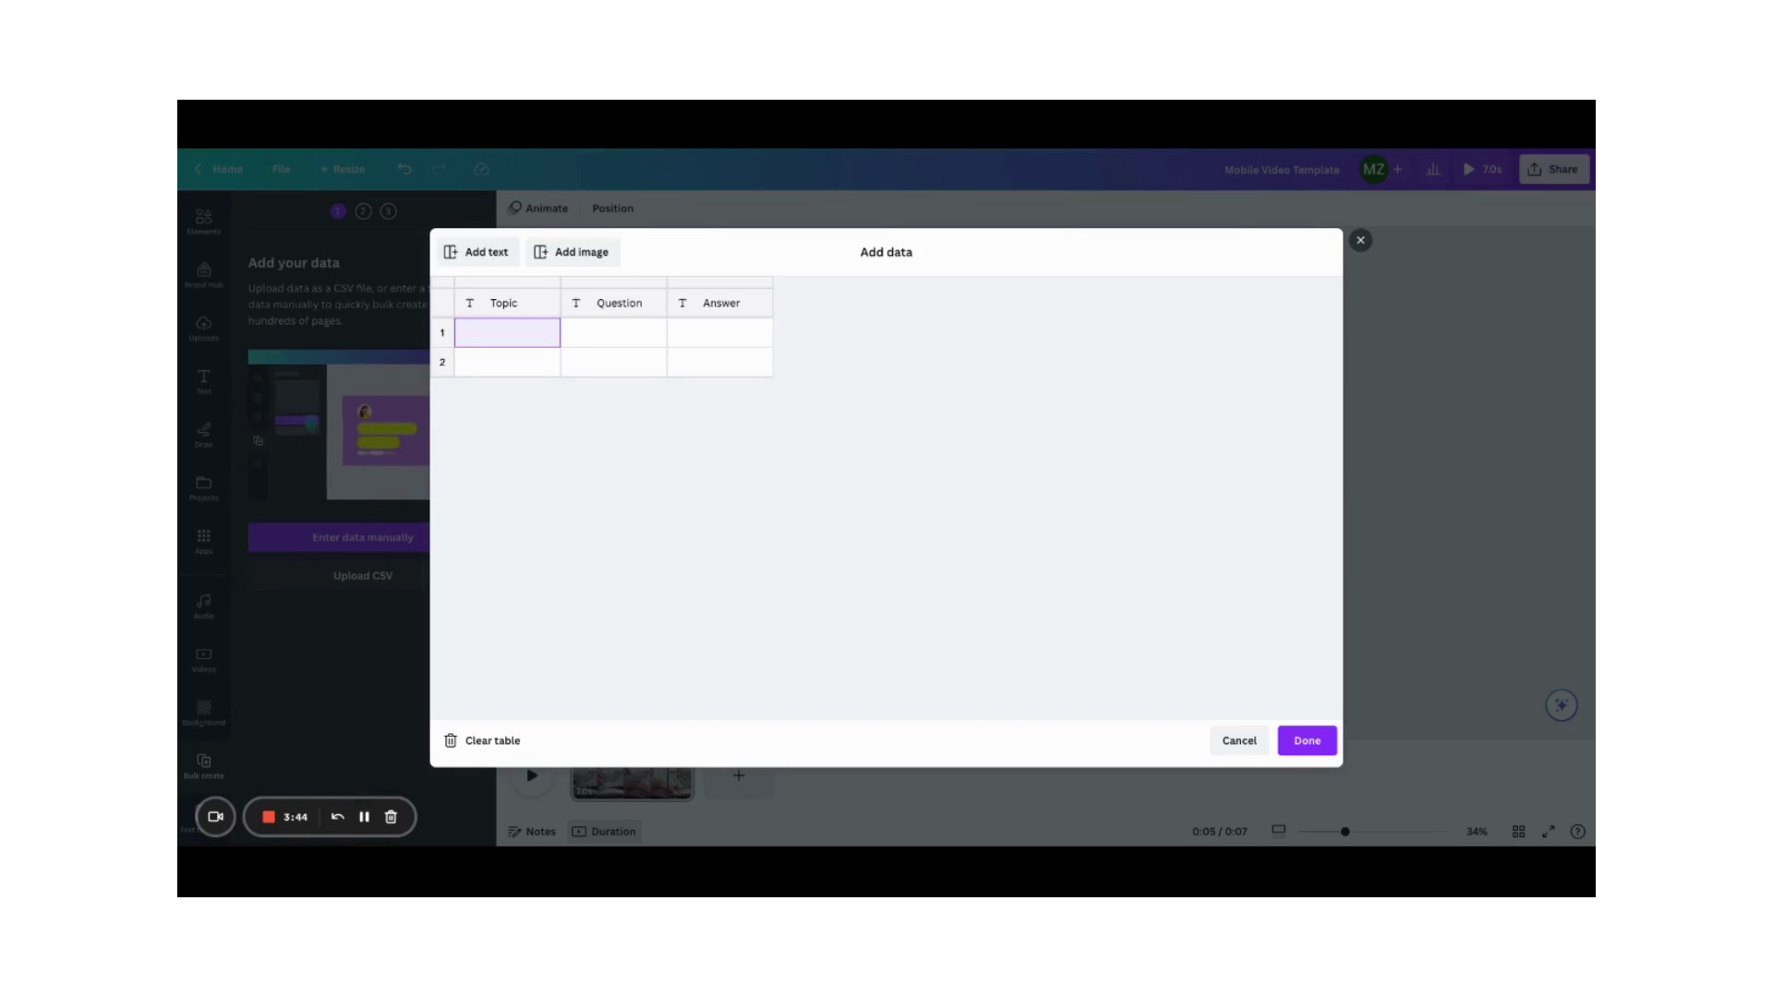
key(ctrl+v)
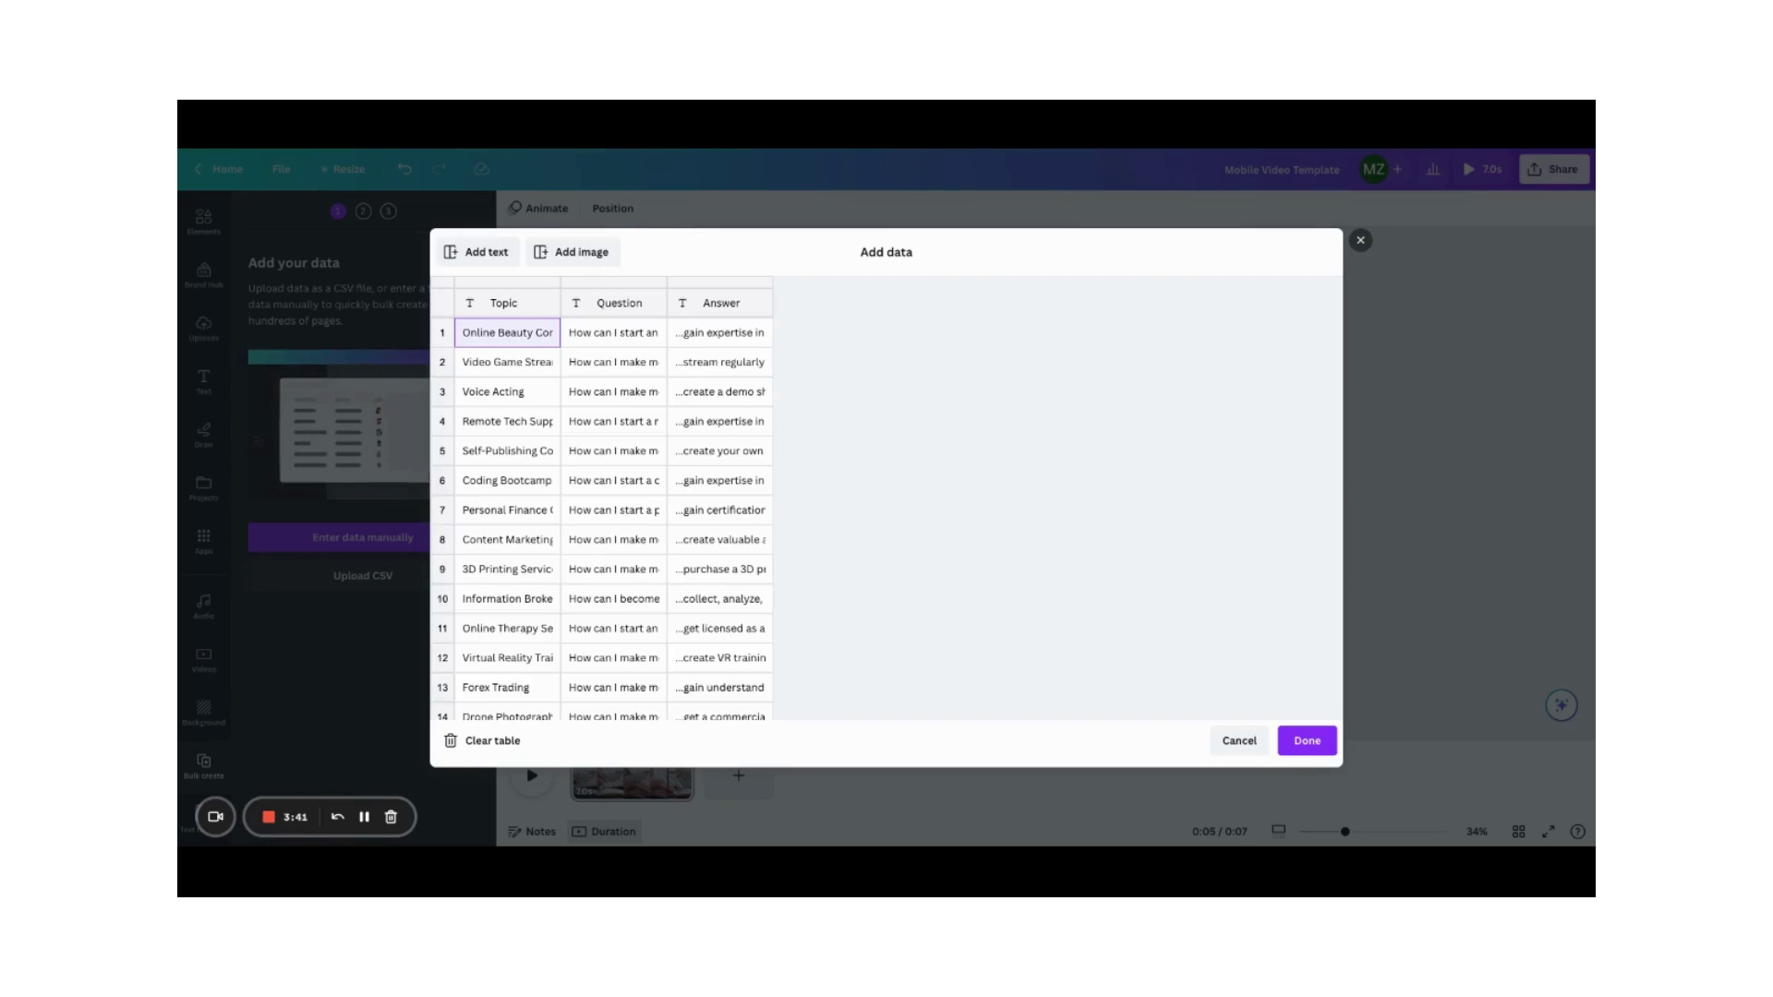
scroll(981, 580, down, 5)
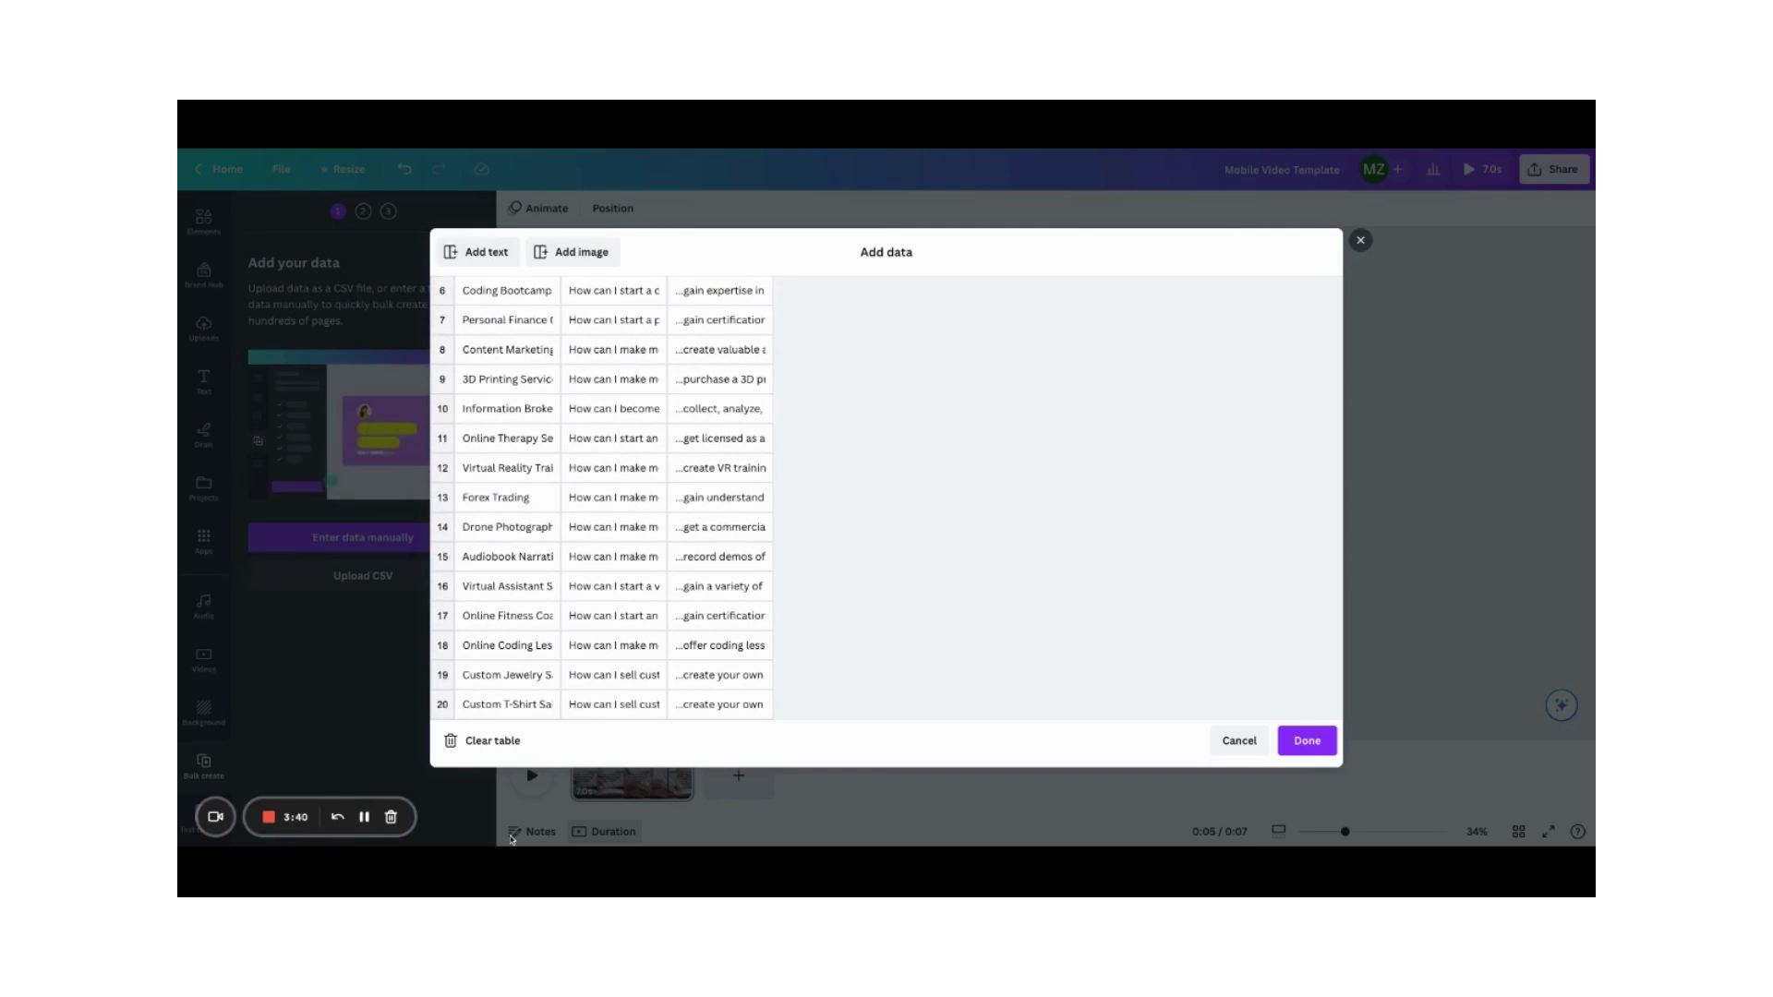
click(1309, 743)
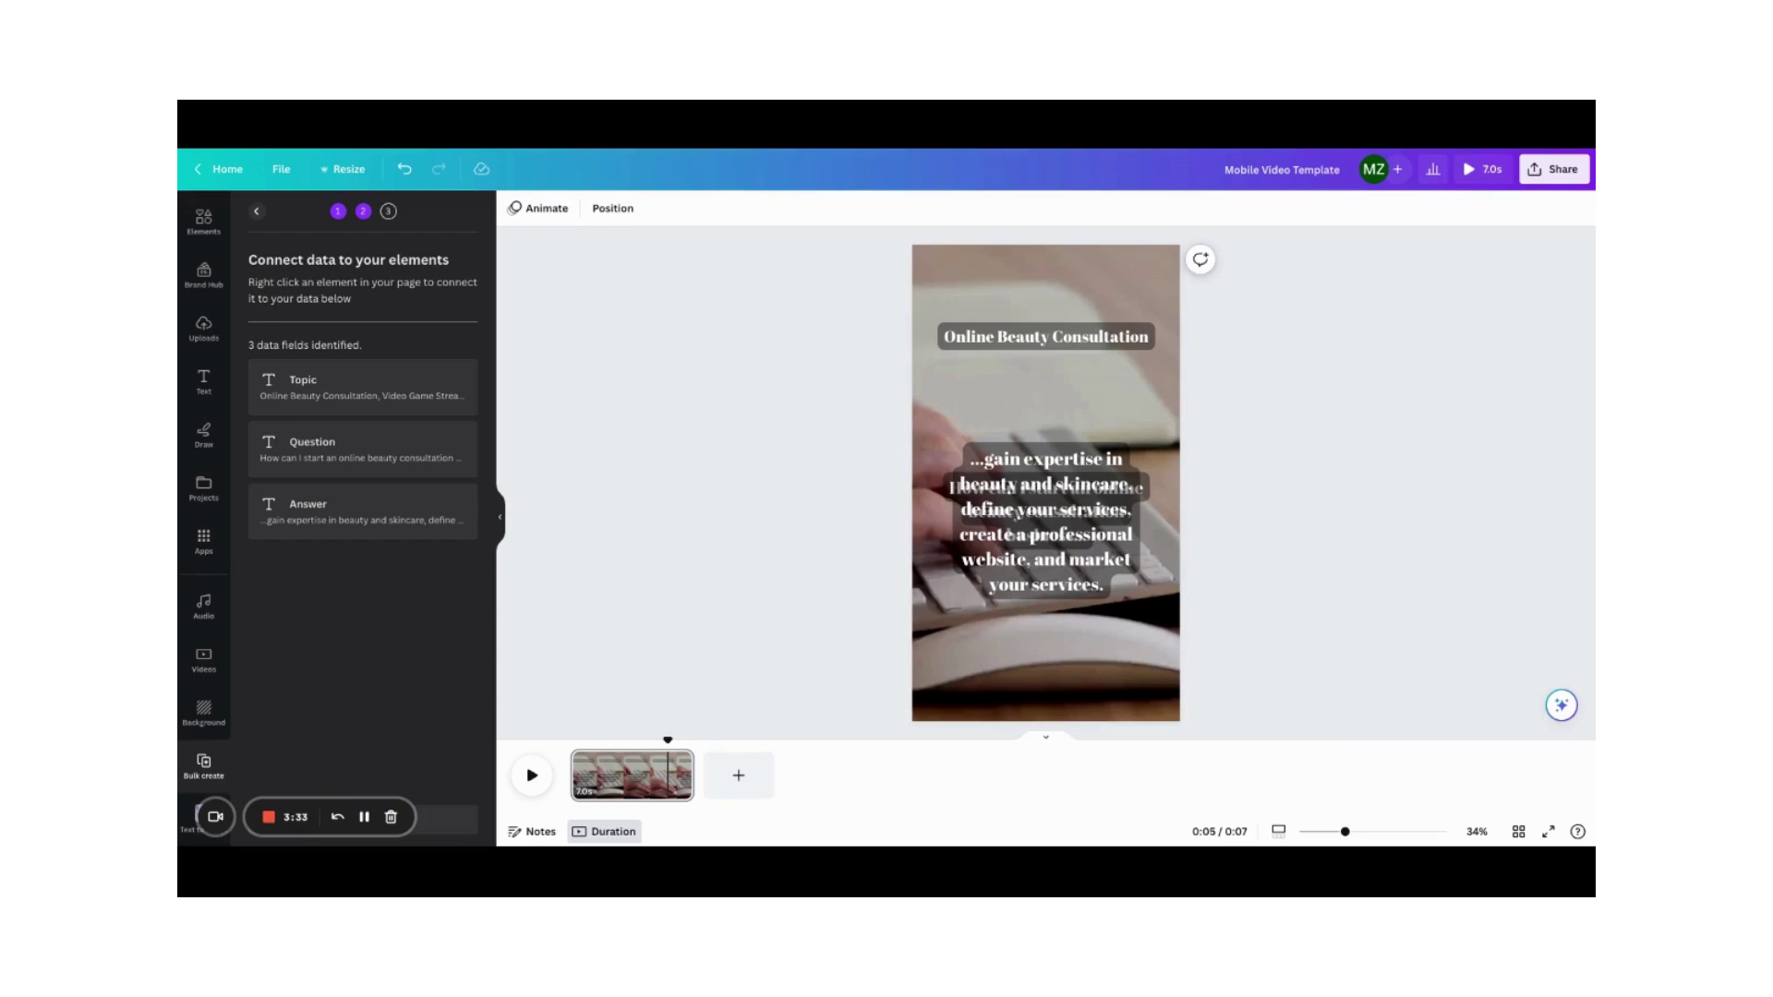
Move the answer text down below the question text and connect the Online Beauty Consultation heading to the Topic data field
click(1066, 580)
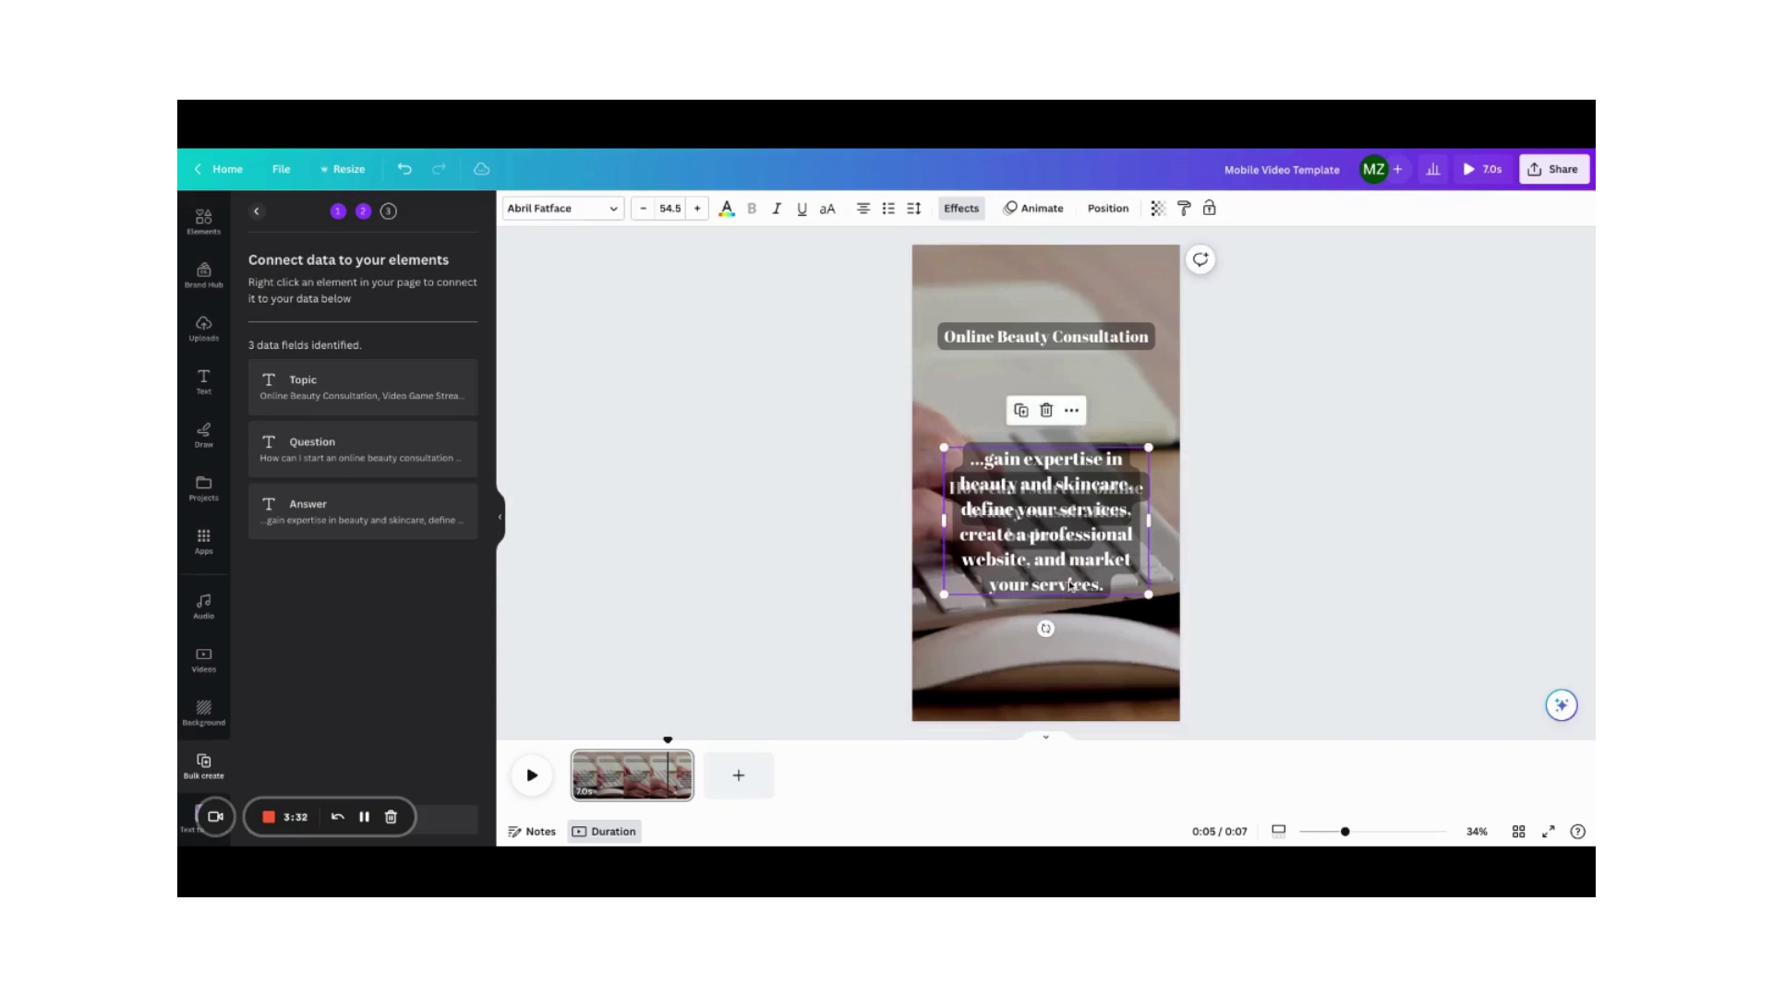
drag(1067, 549, 1069, 650)
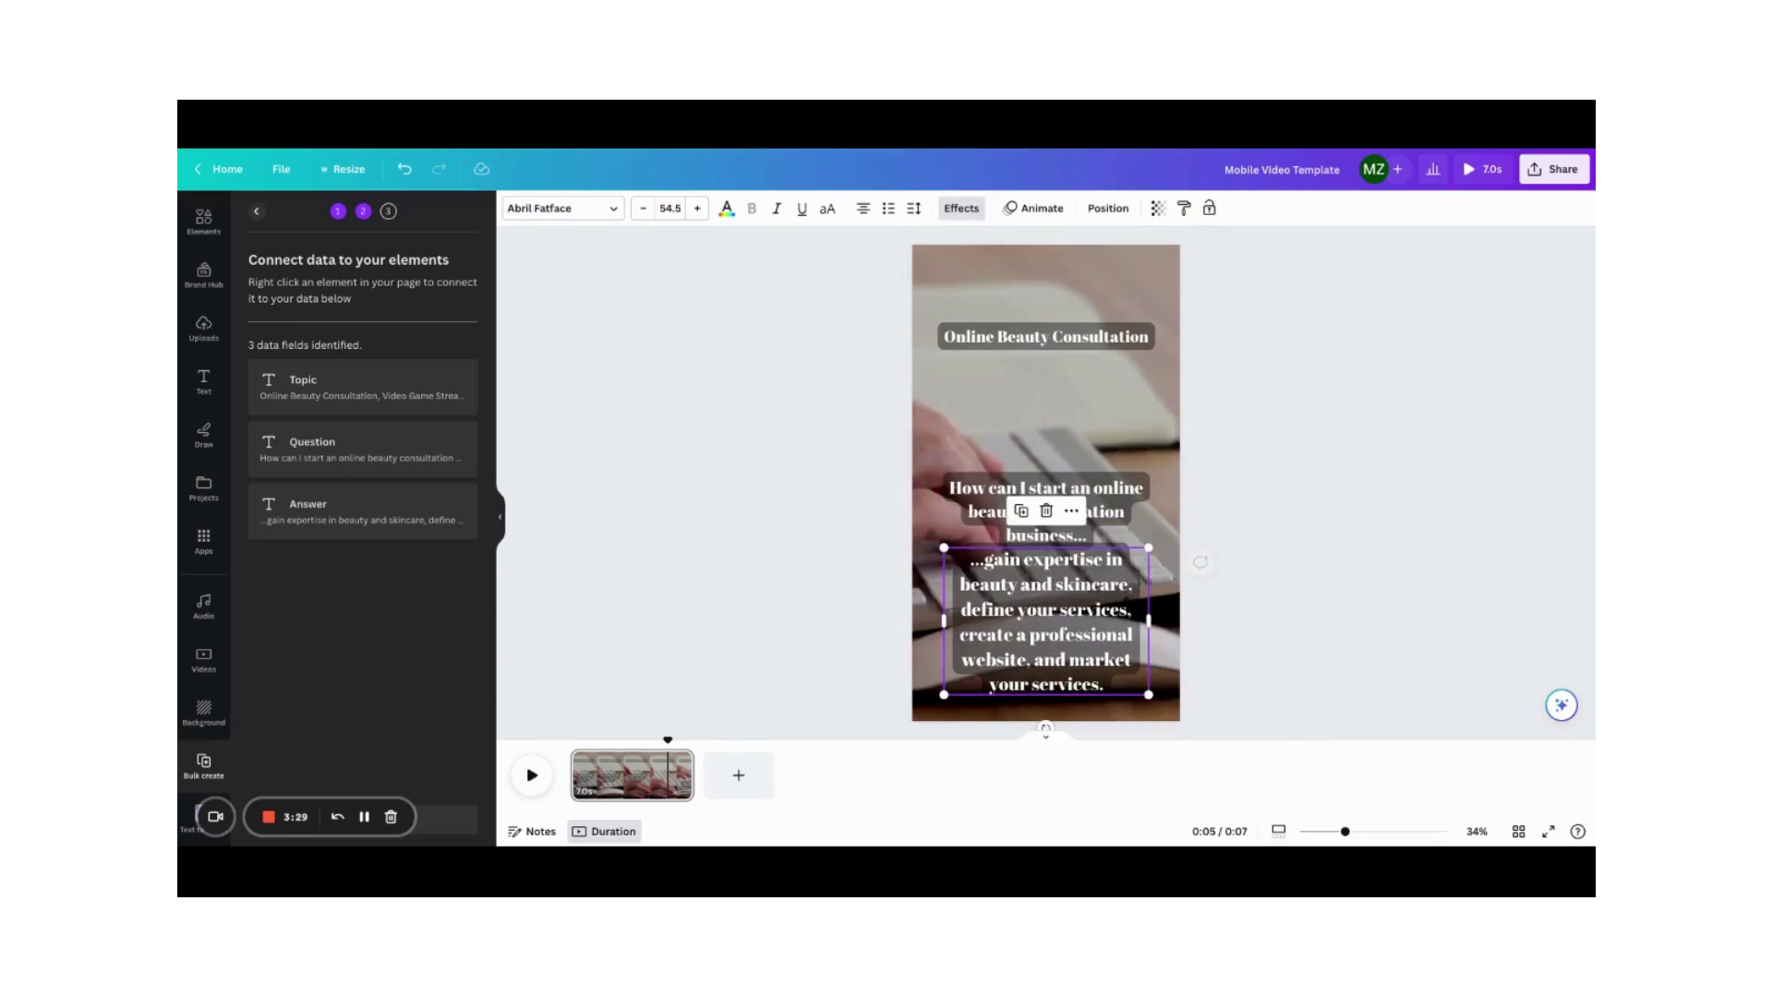
click(1017, 344)
right_click(1017, 343)
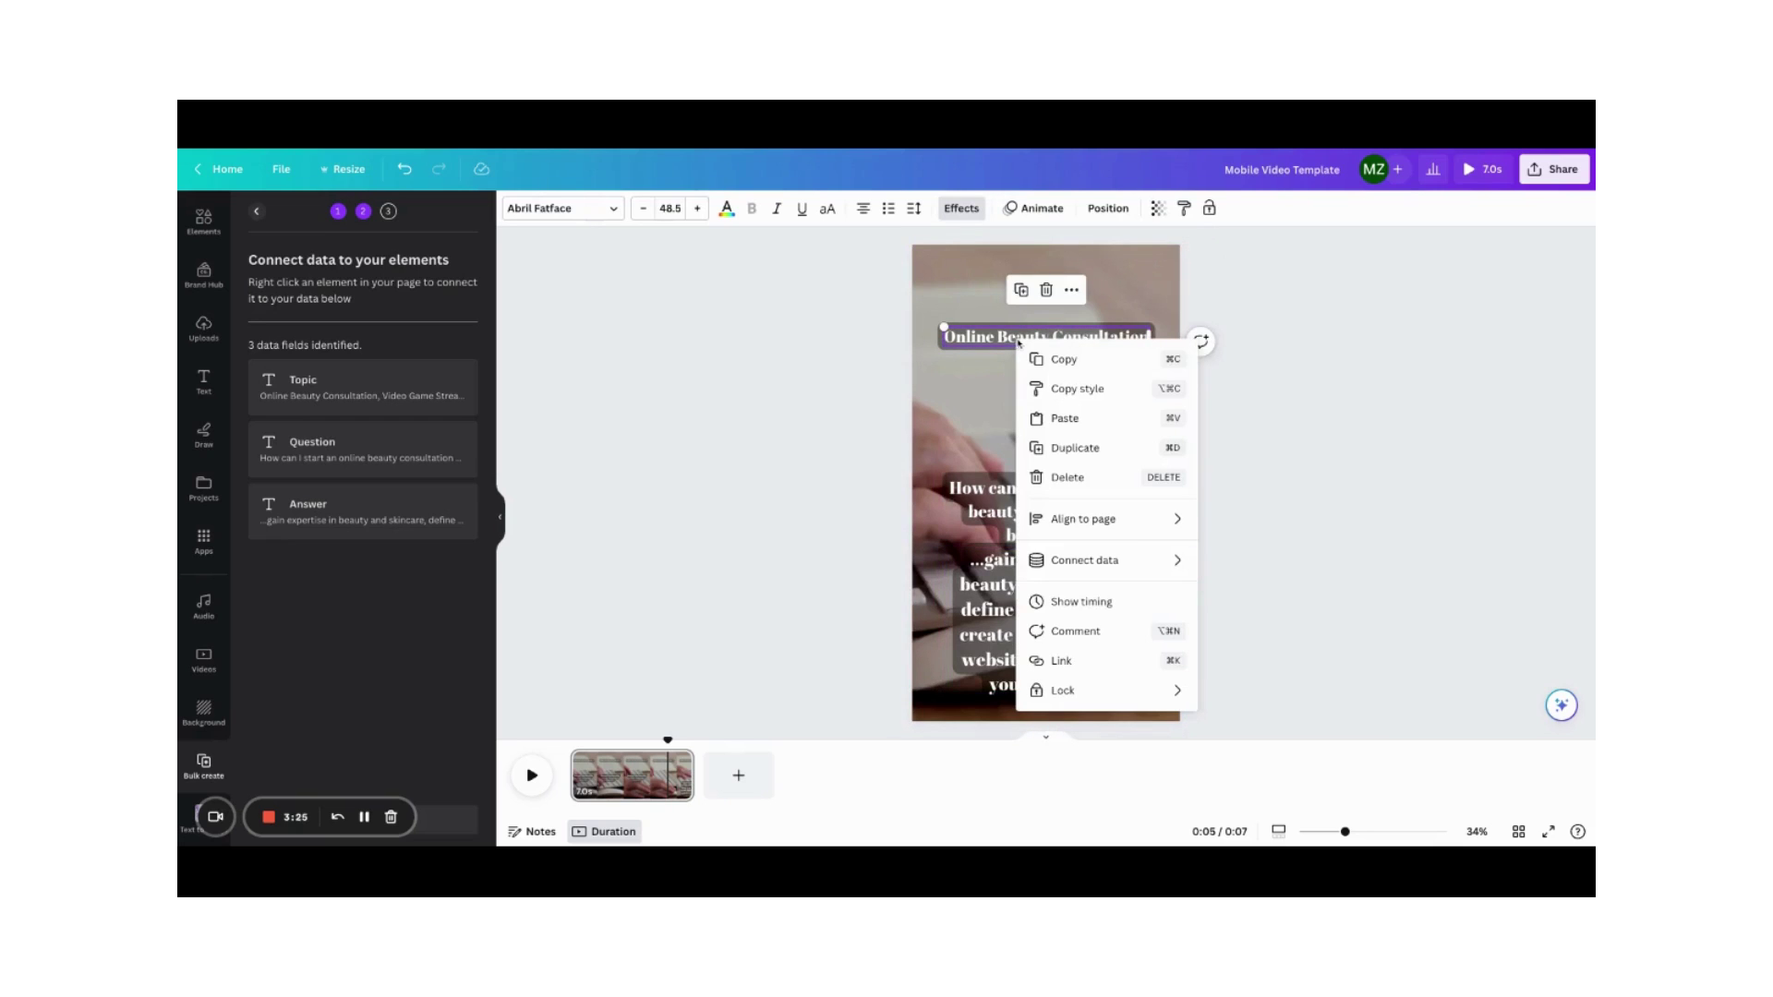
mouse_move(1096, 566)
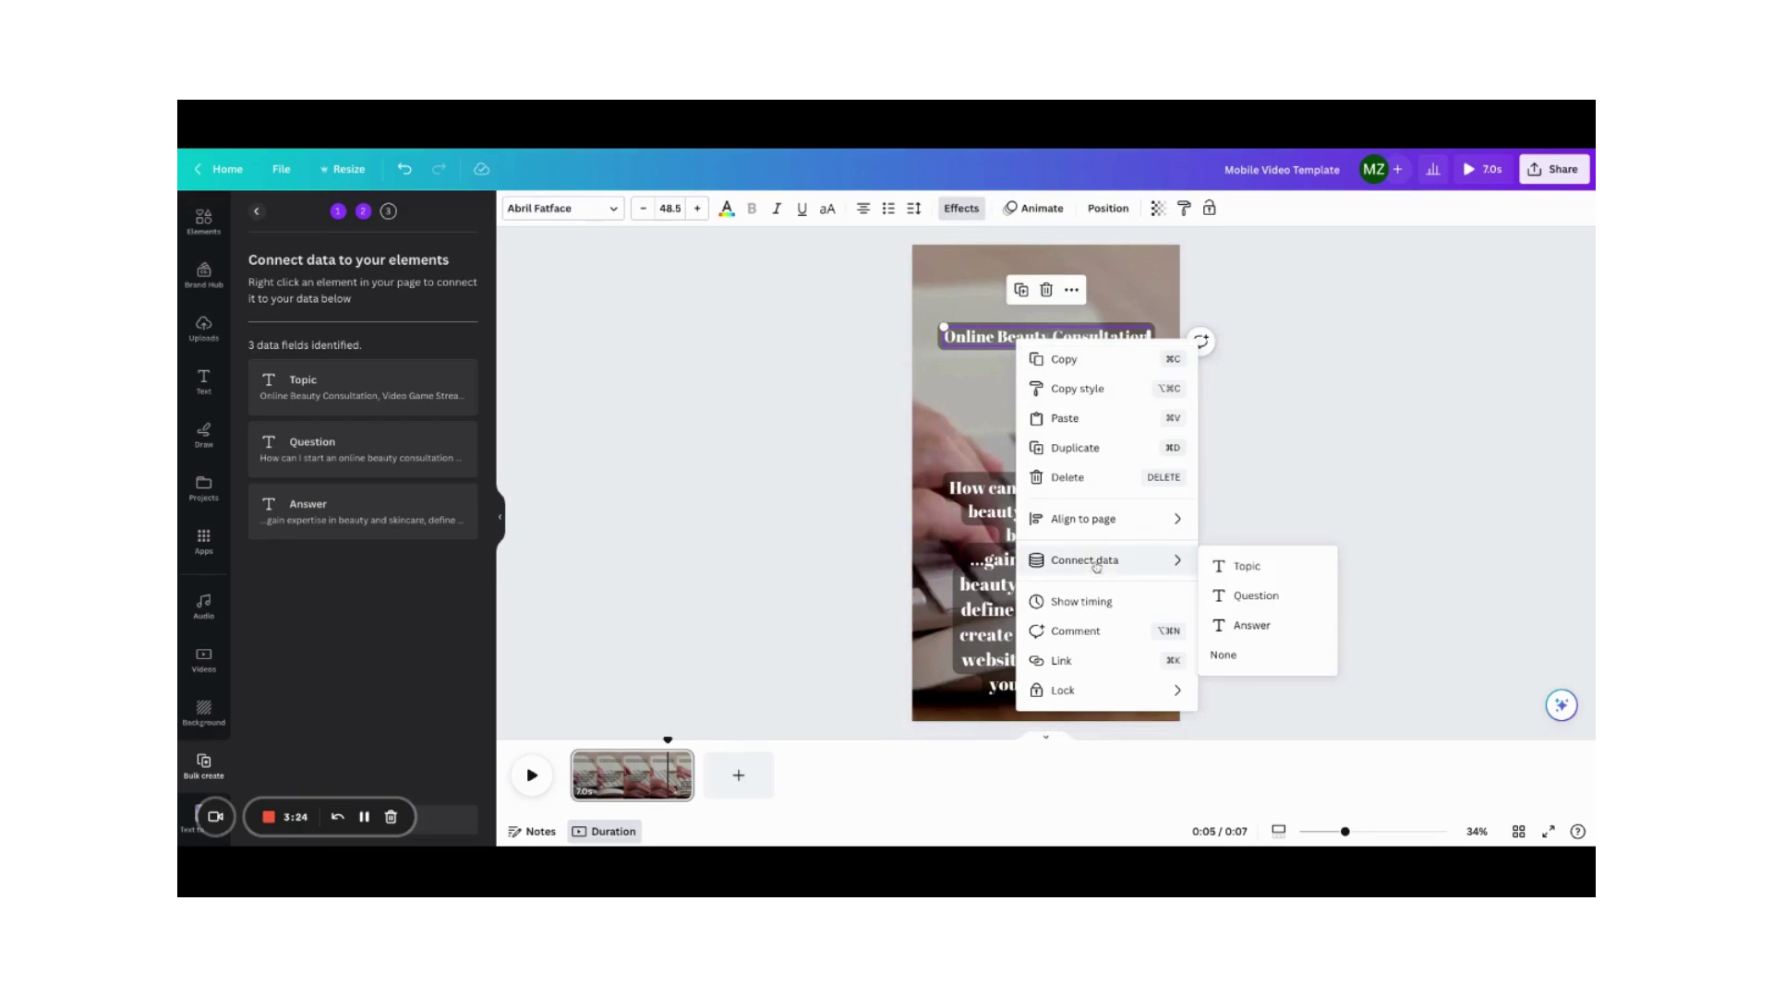
click(1244, 568)
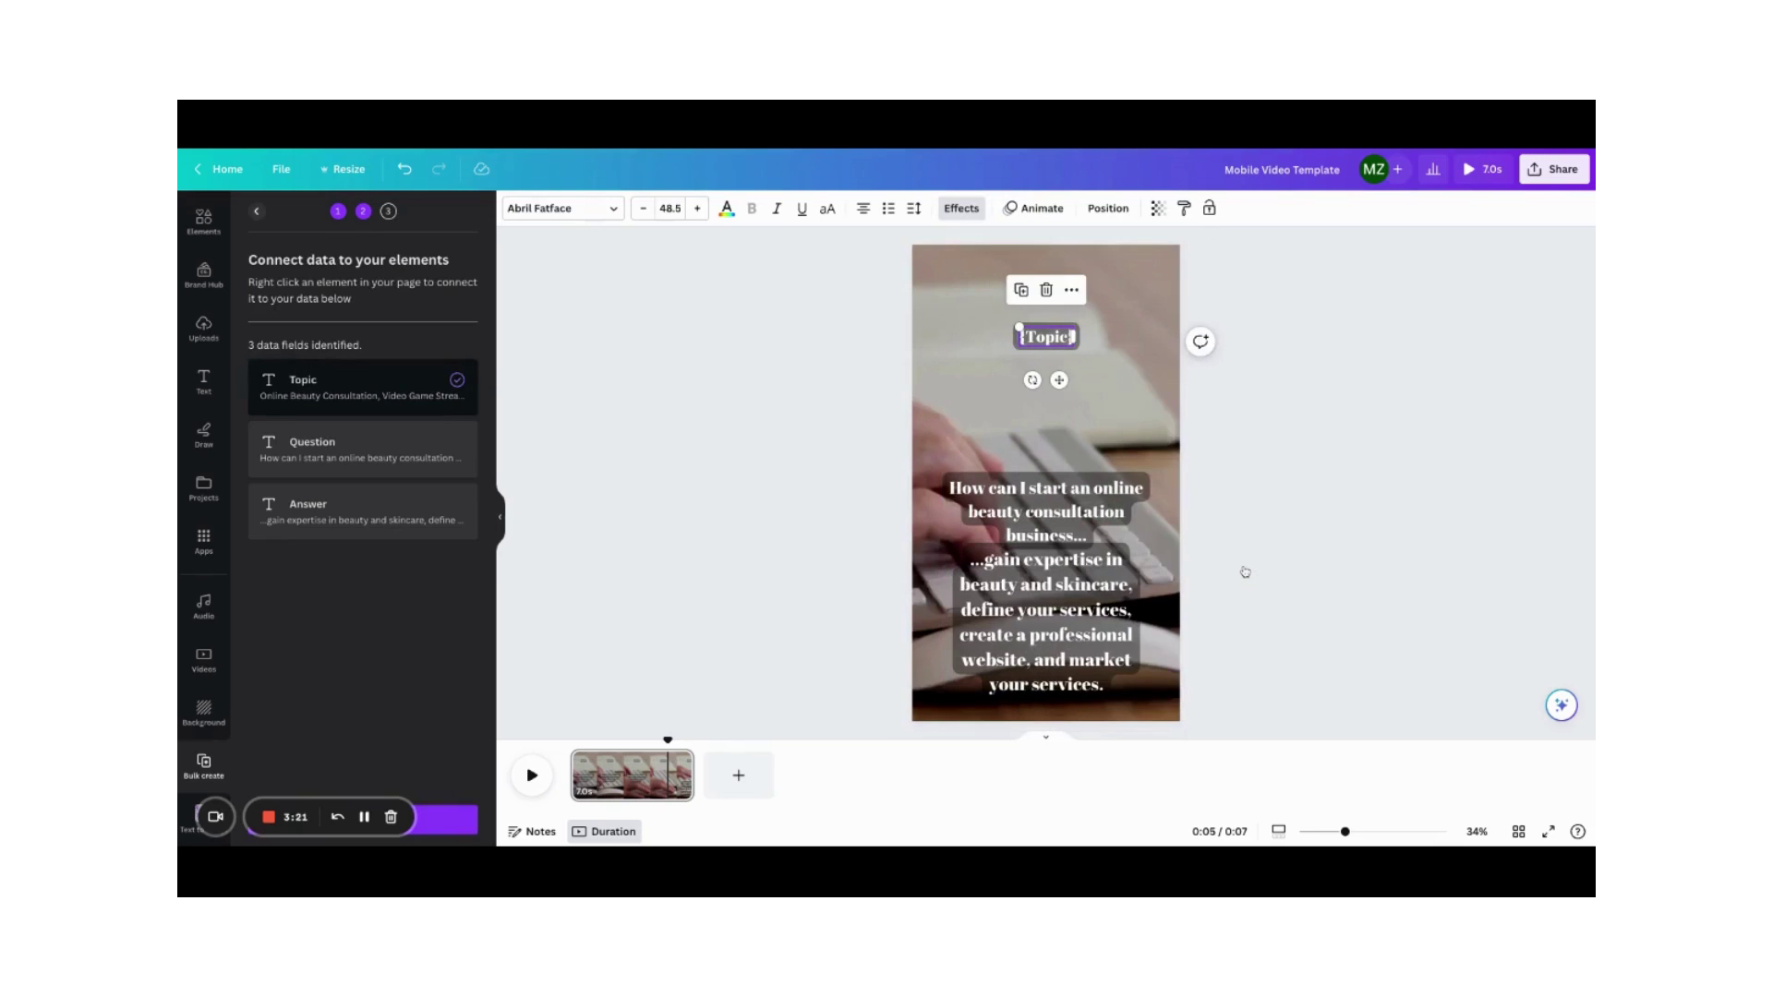
Connect the question text in the middle of the page to the Question data field
click(1061, 522)
right_click(1062, 523)
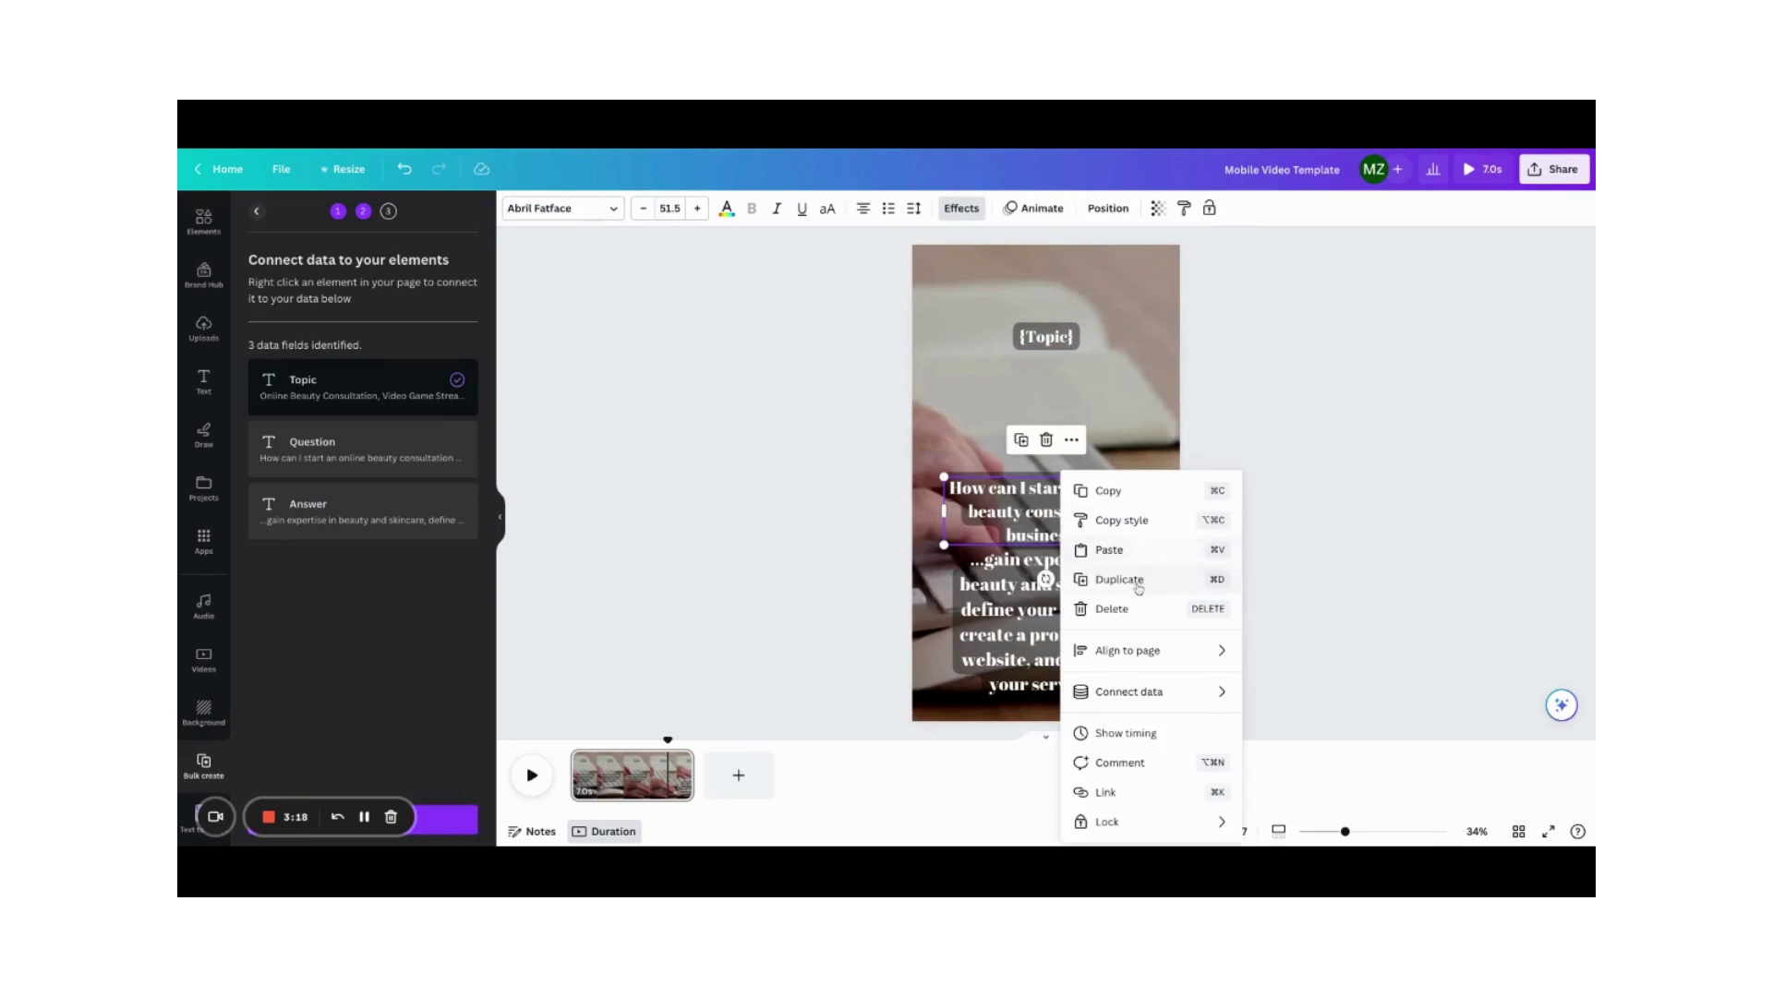
mouse_move(1172, 694)
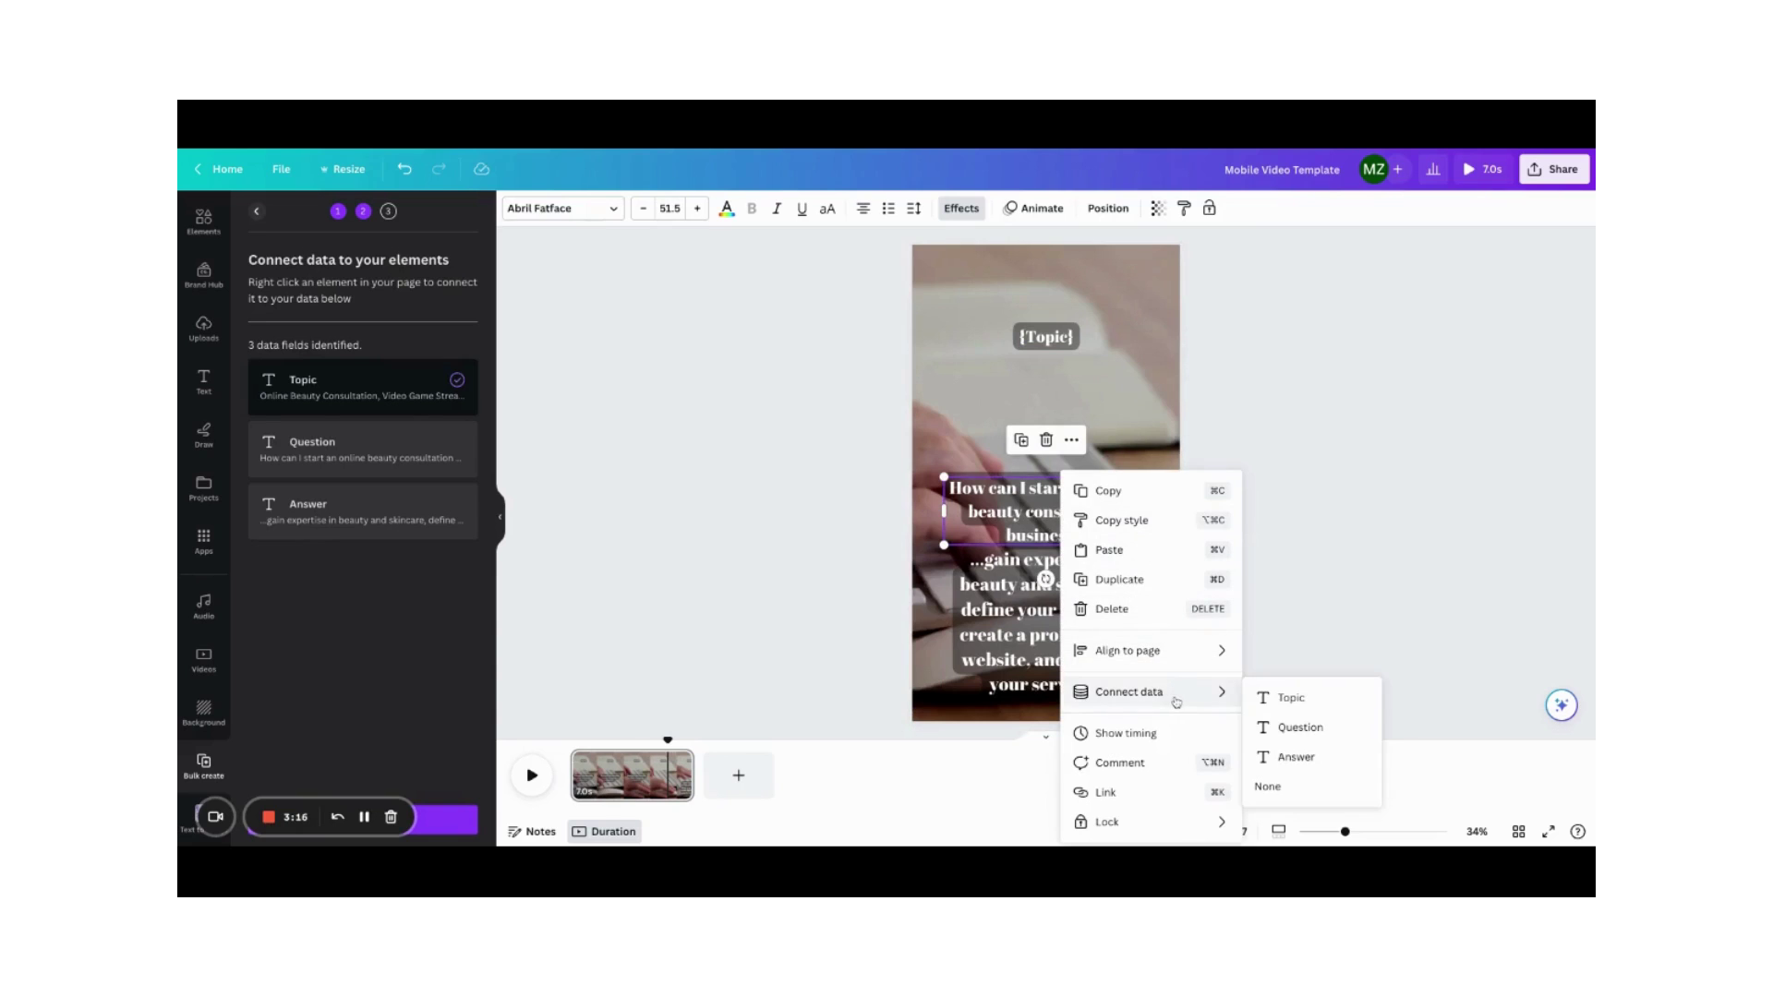
click(1301, 728)
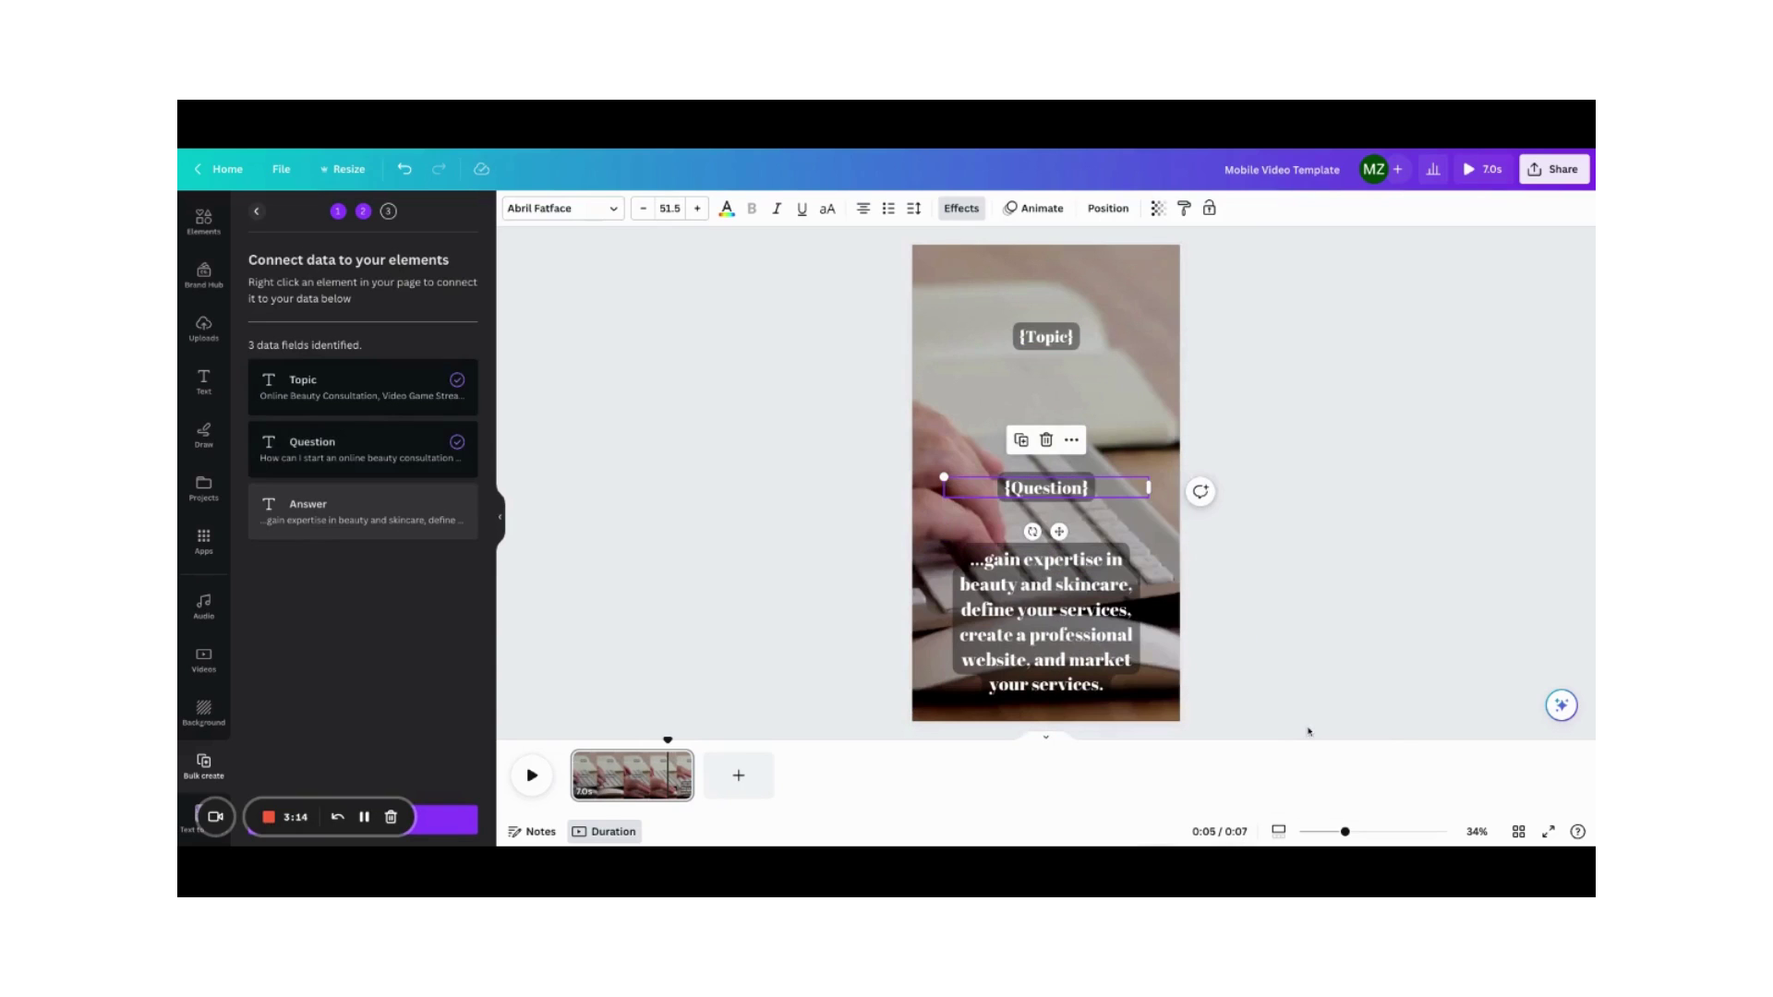
Connect the answer text to the Answer data field and move it straight up onto the question placeholder, centred on the page
click(1073, 645)
right_click(1072, 645)
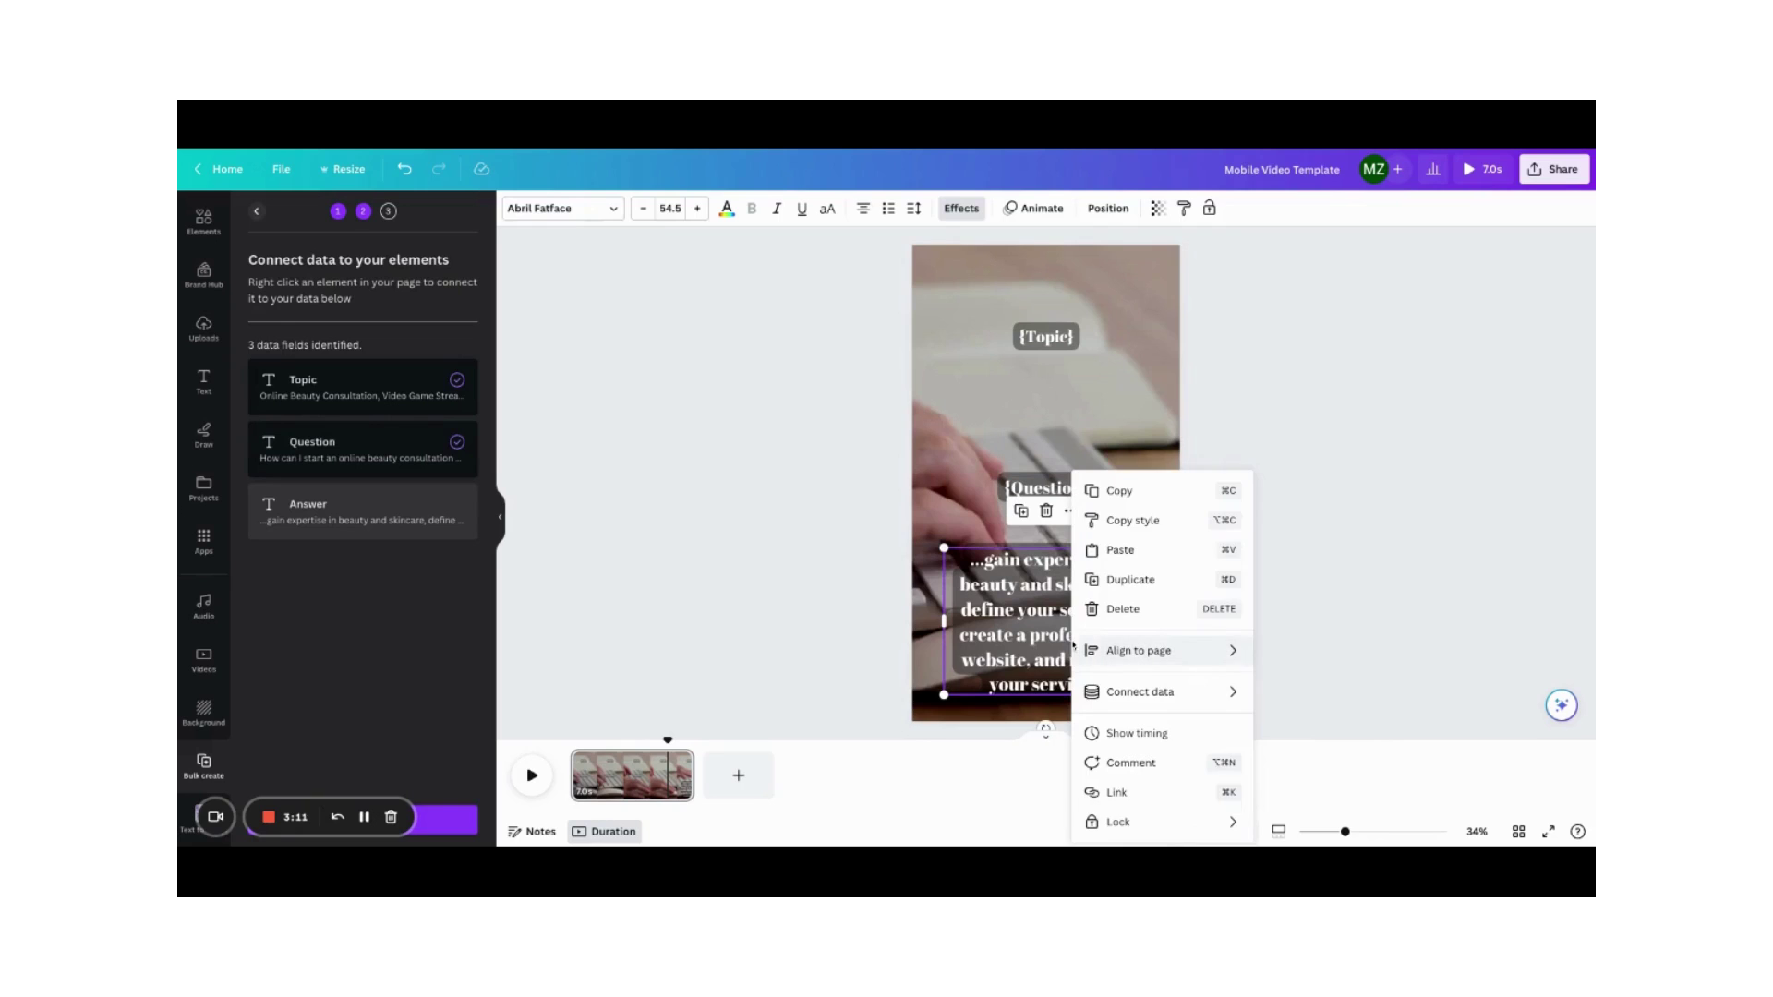
mouse_move(1183, 695)
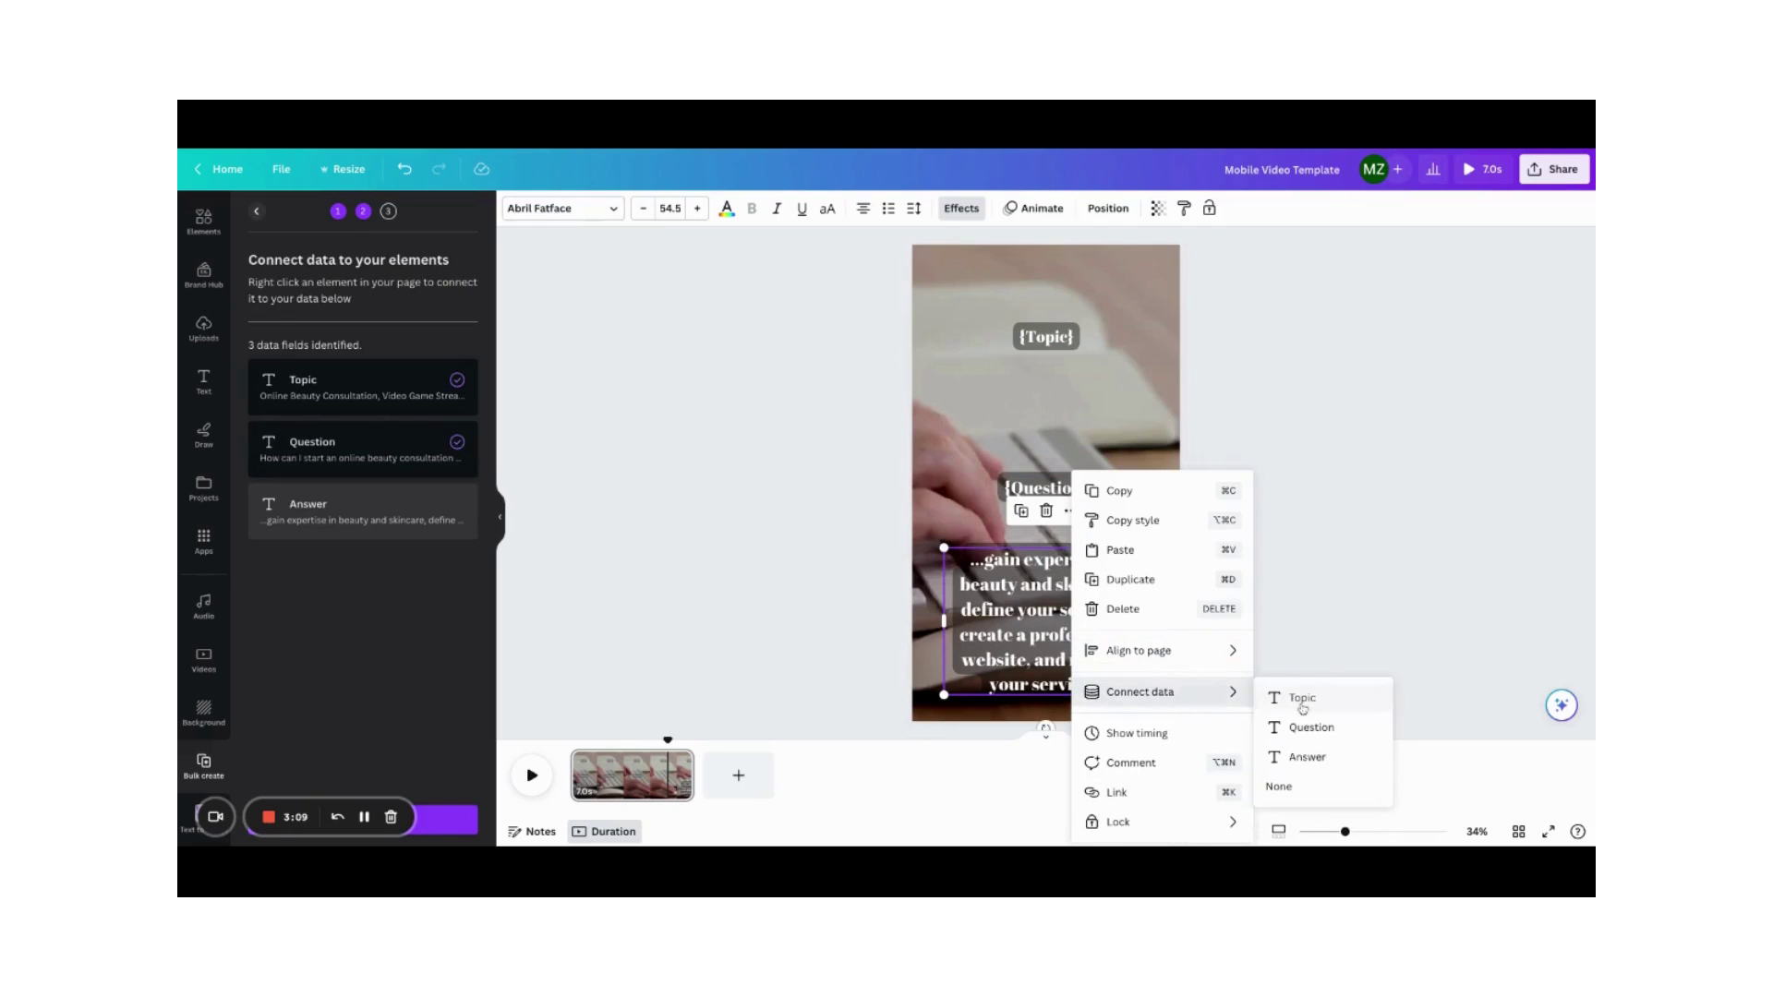
click(1309, 757)
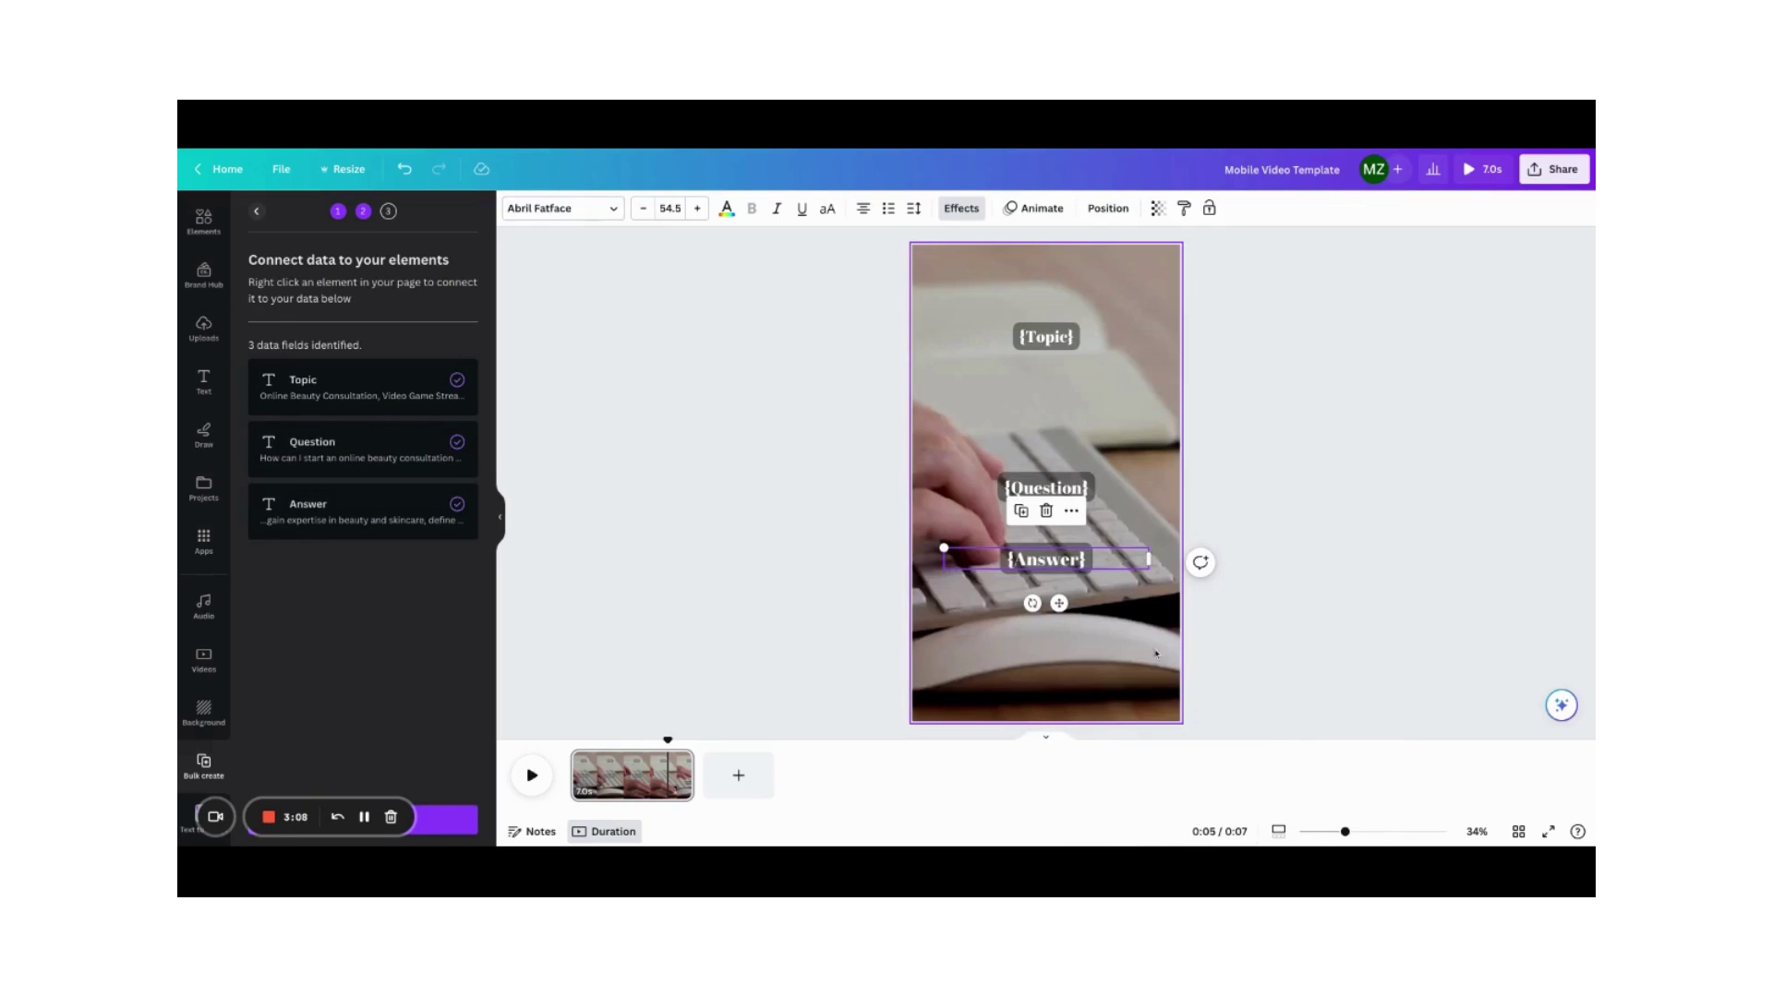
drag(1059, 603, 1063, 601)
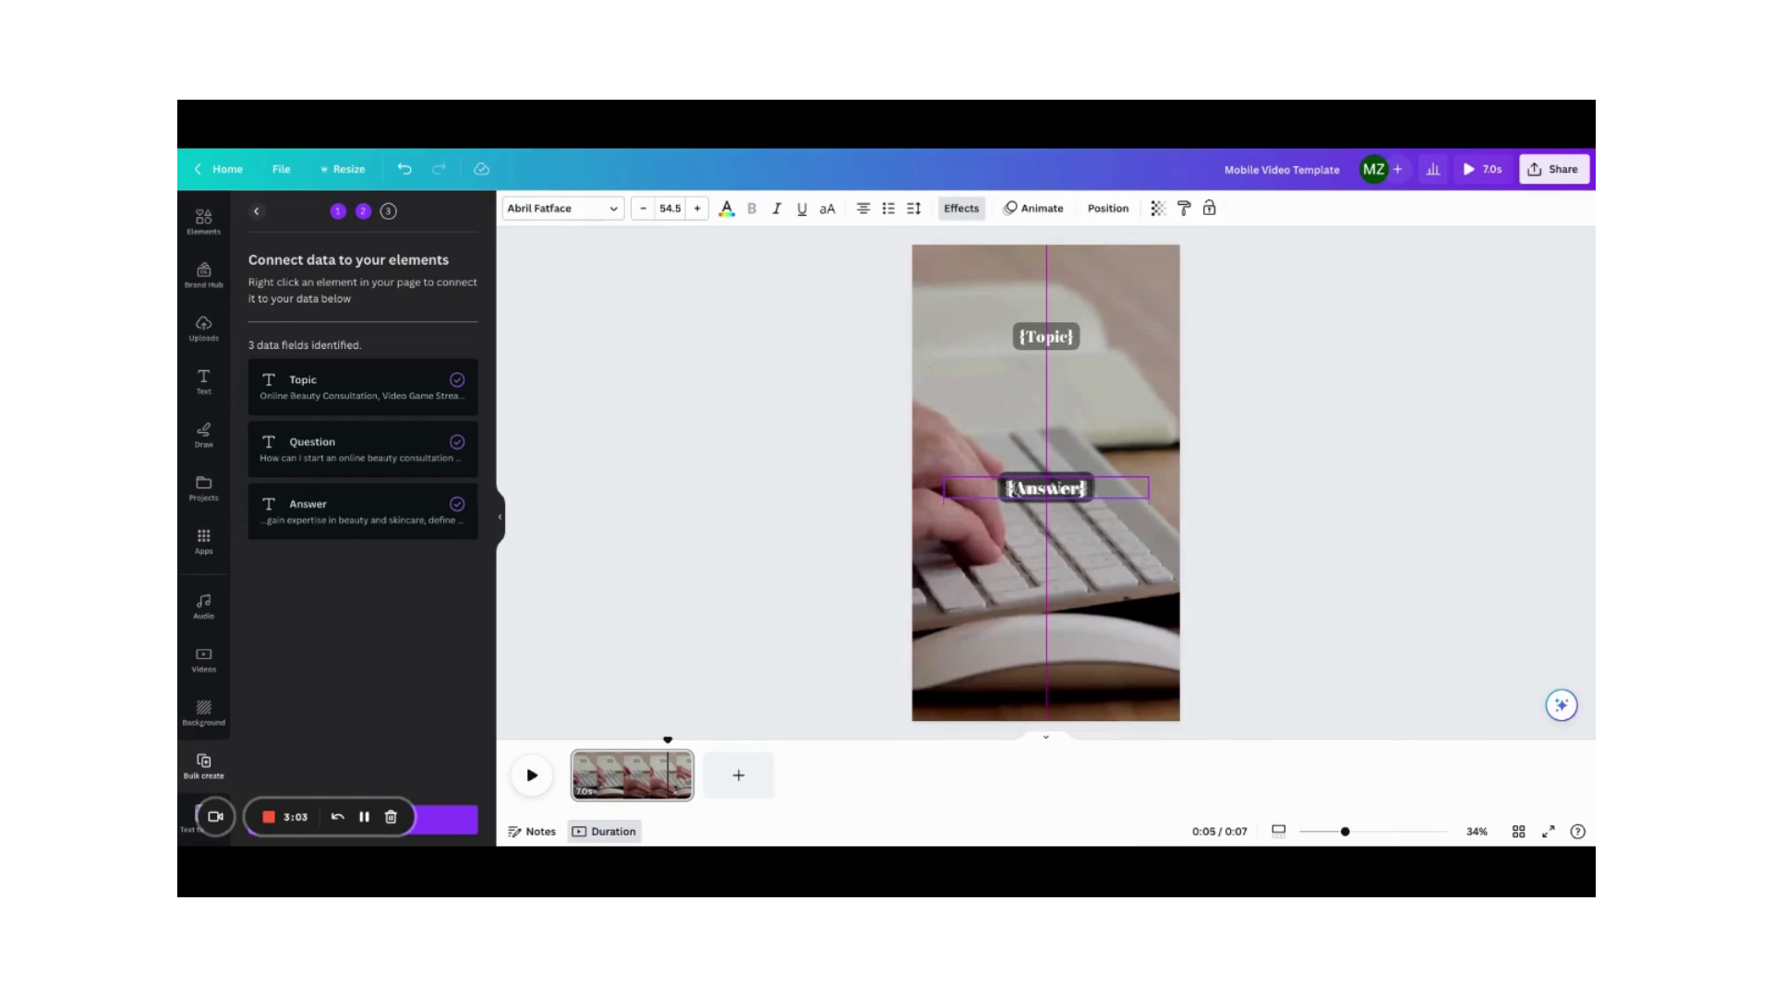
drag(1059, 532, 1059, 532)
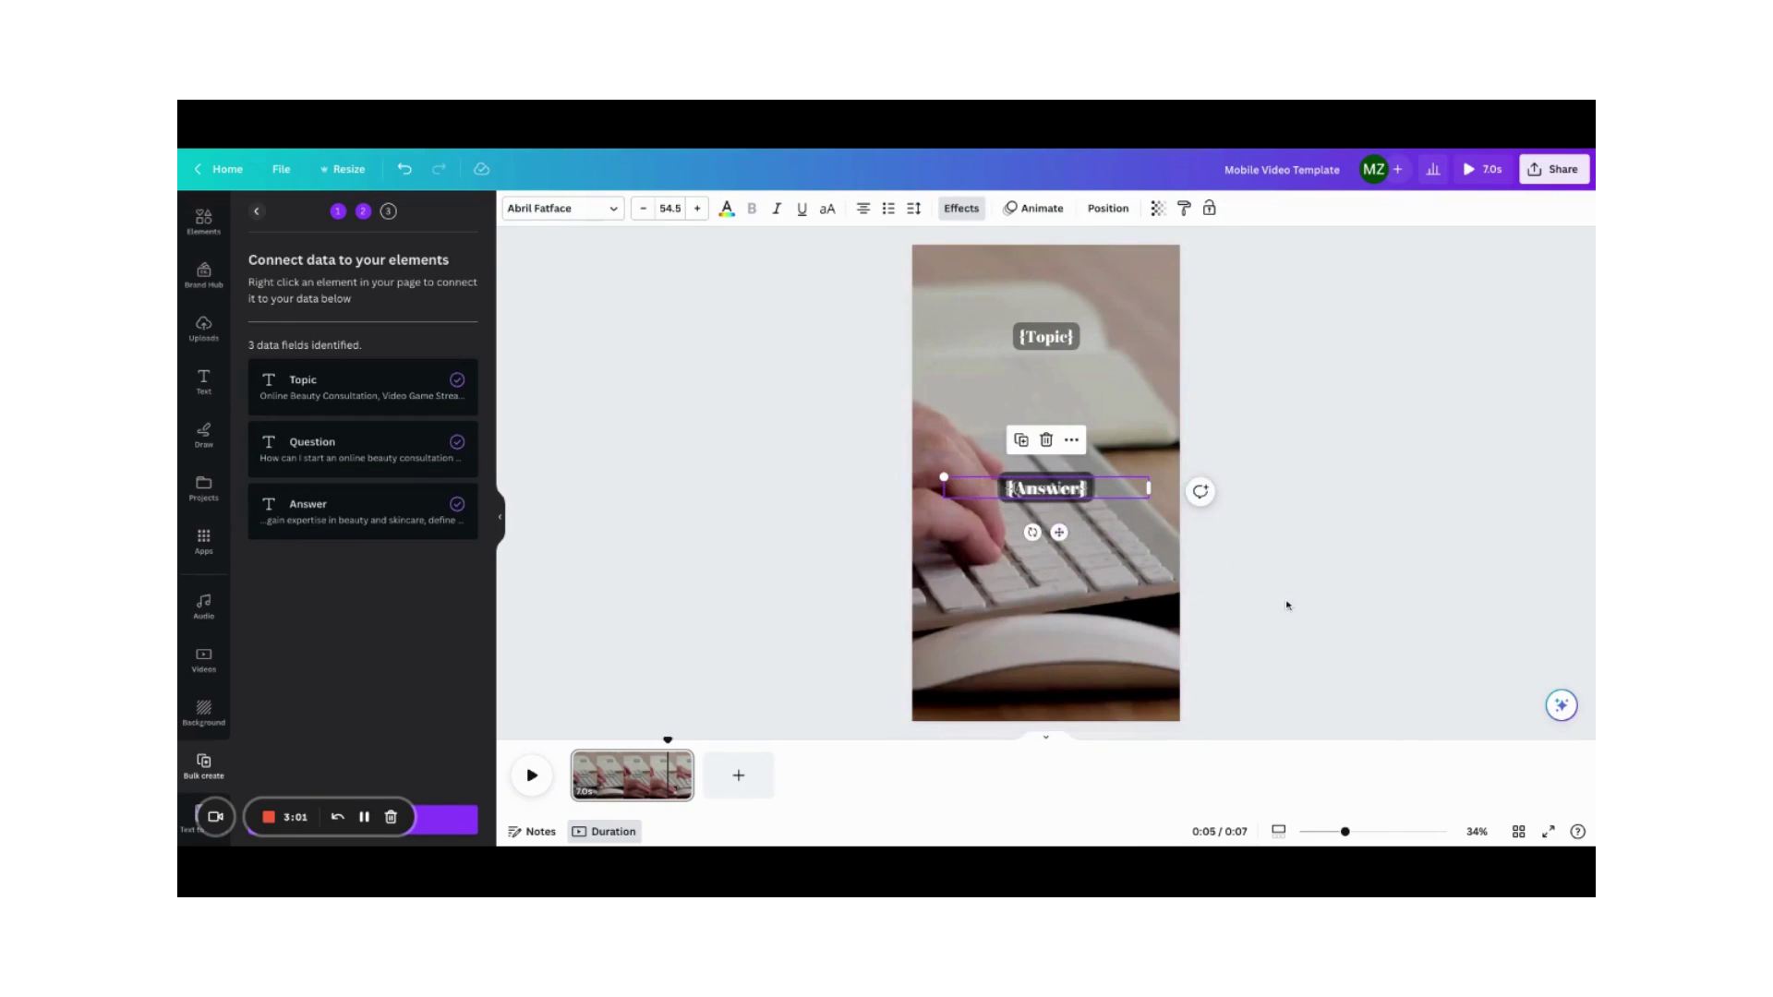
Proceed to applying the data, check the list with all 20 rows selected, and generate the bulk pages
click(442, 827)
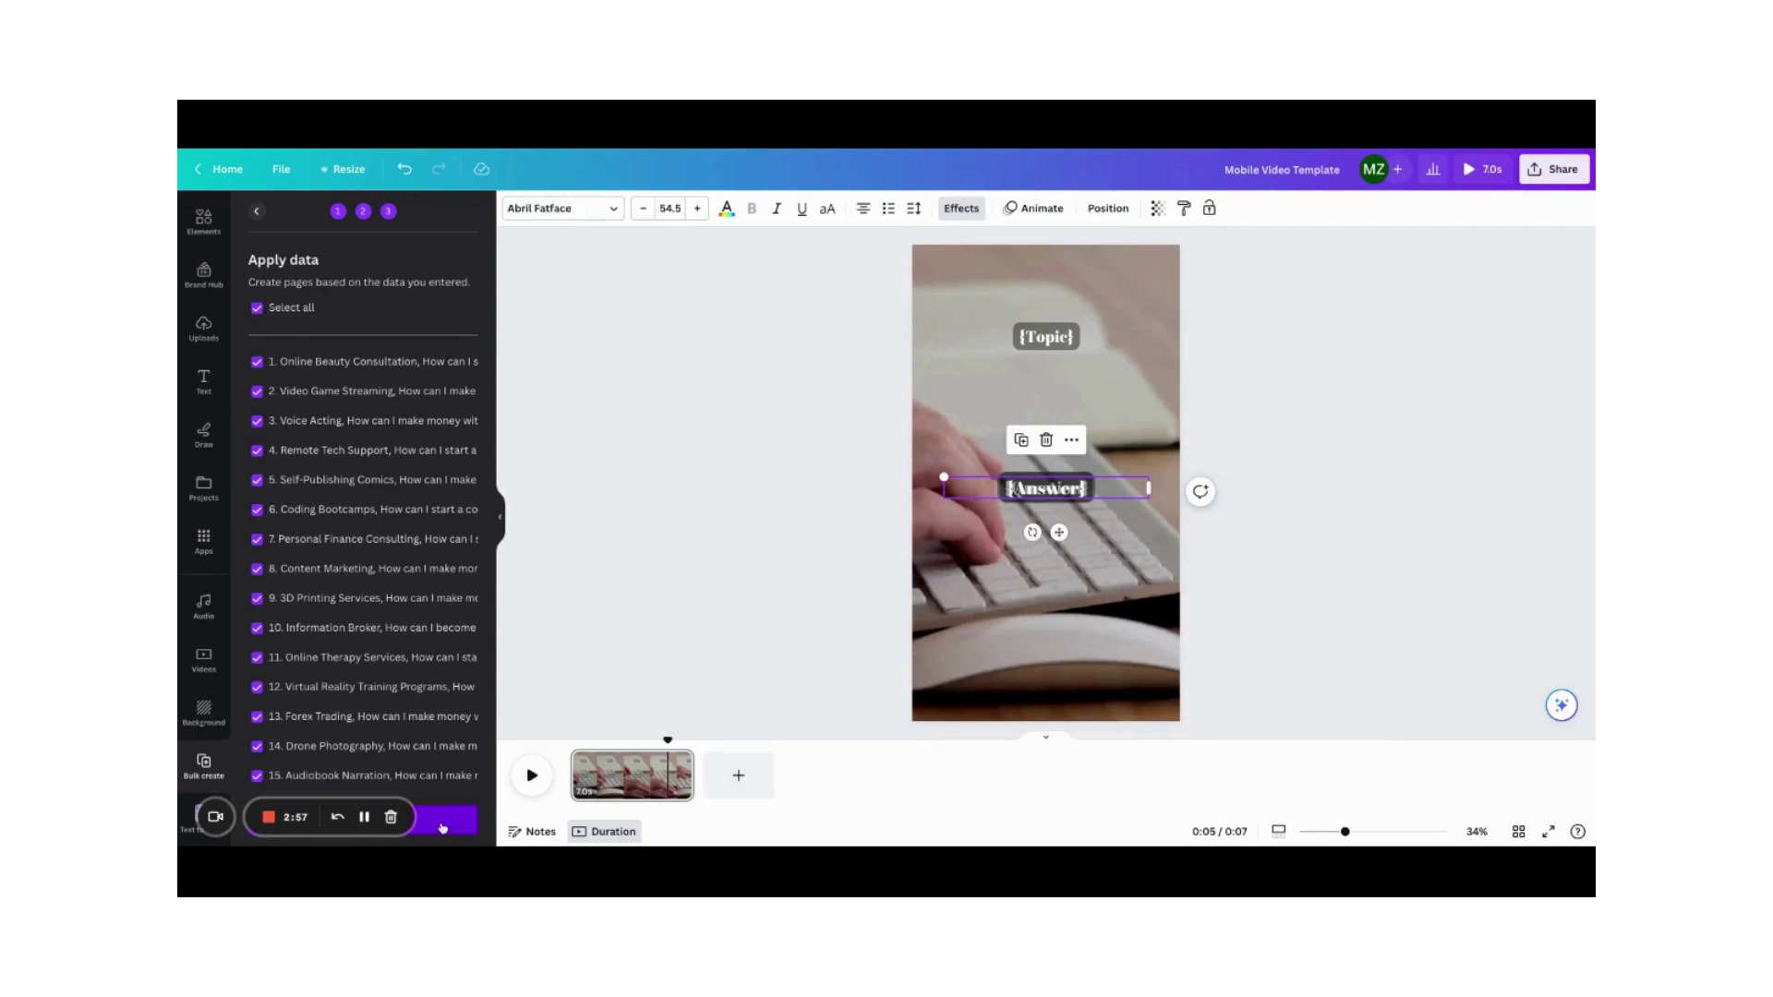
scroll(402, 561, down, 2)
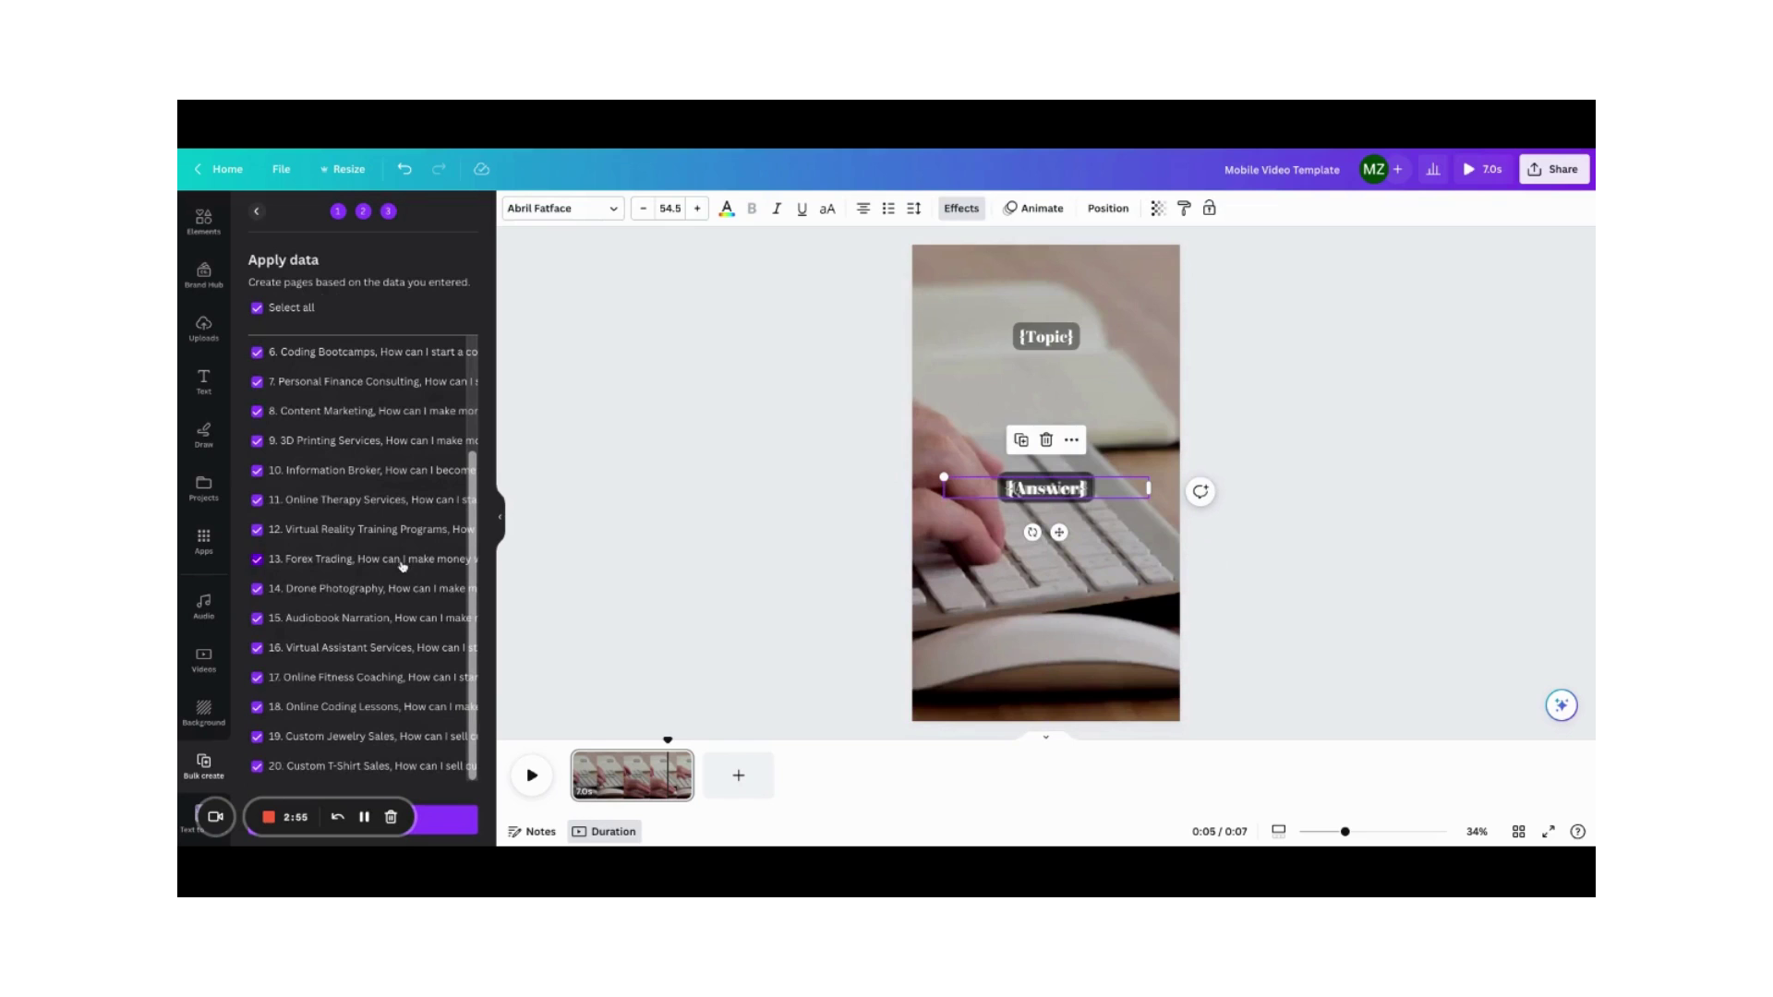
scroll(396, 720, up, 2)
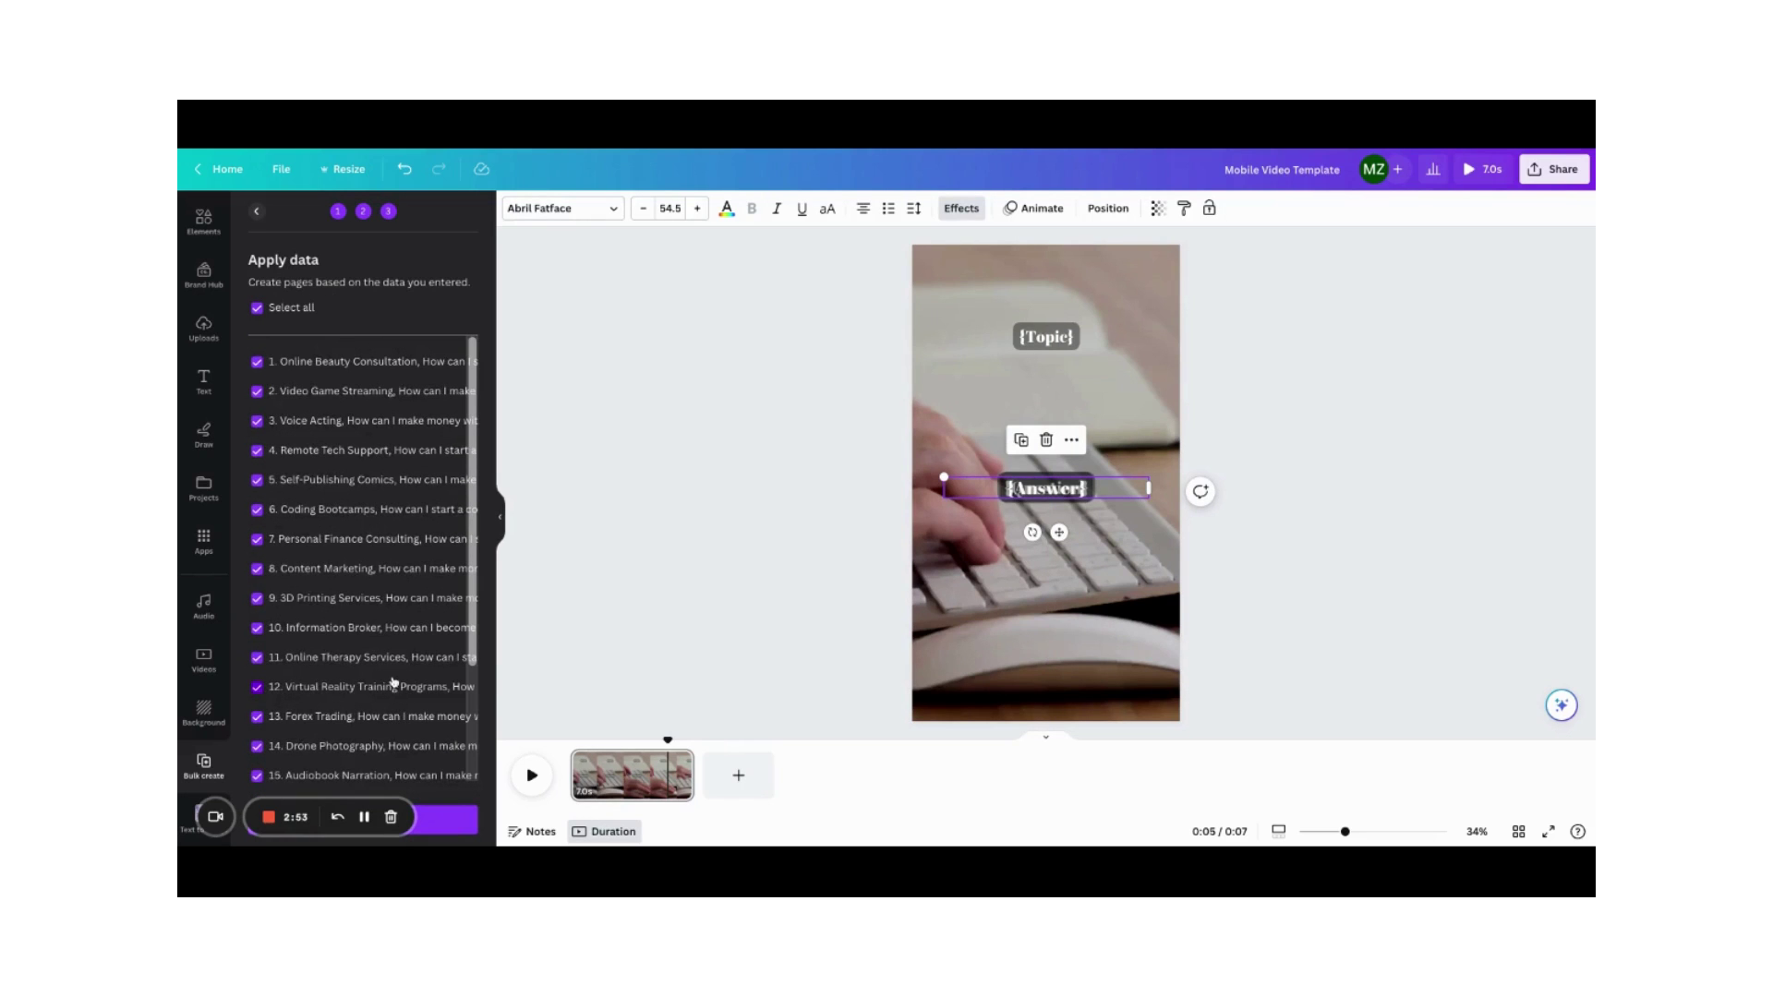
scroll(443, 697, down, 2)
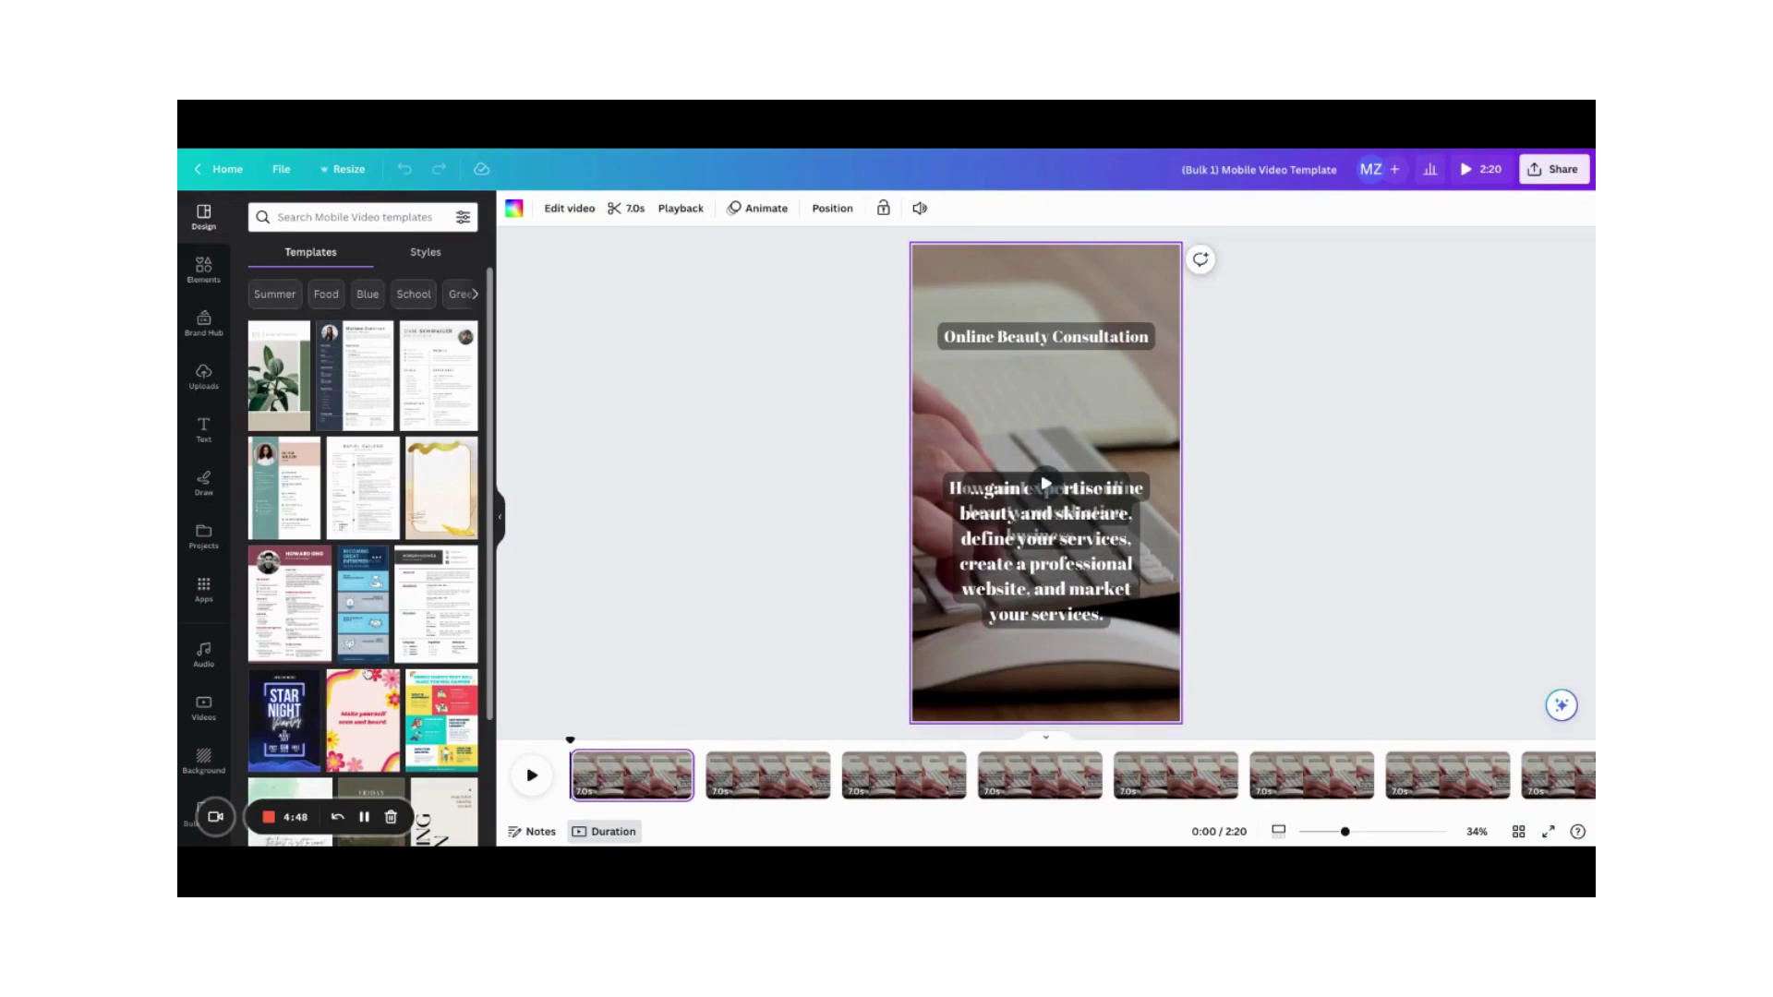
Find Upbeat audio, add Upbeat Electric Guitar Song as the soundtrack, and play the first page through to the second
click(202, 654)
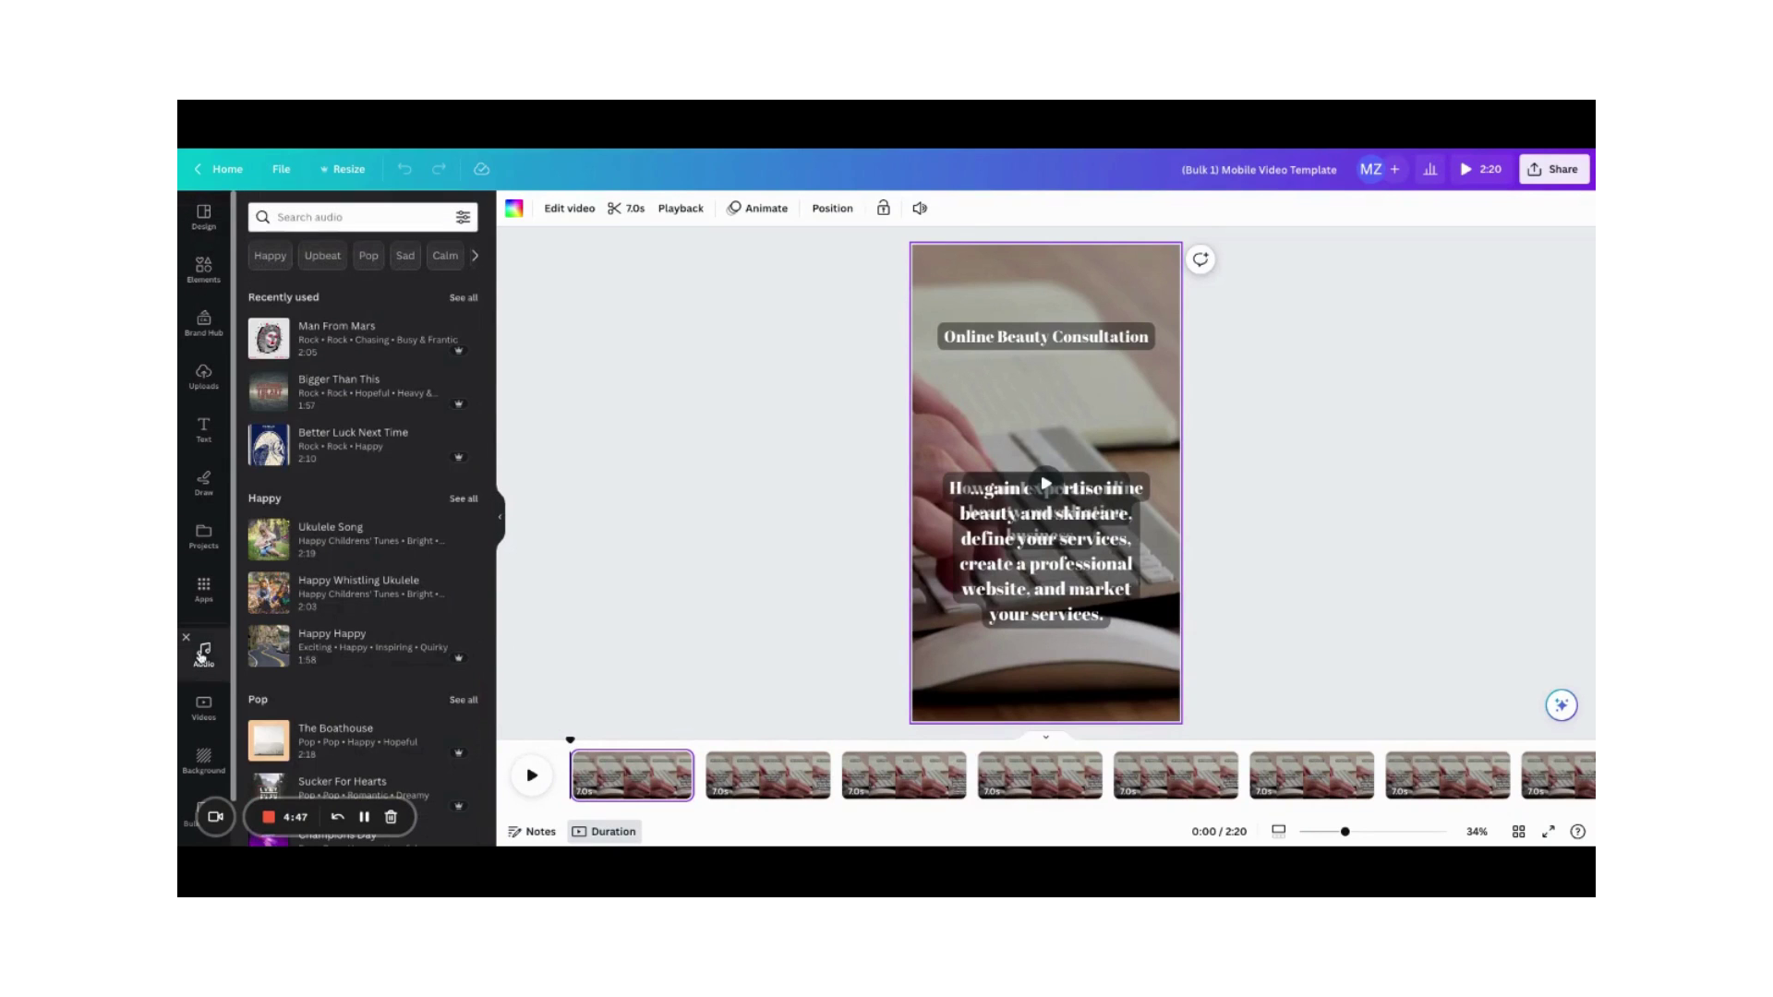
click(322, 256)
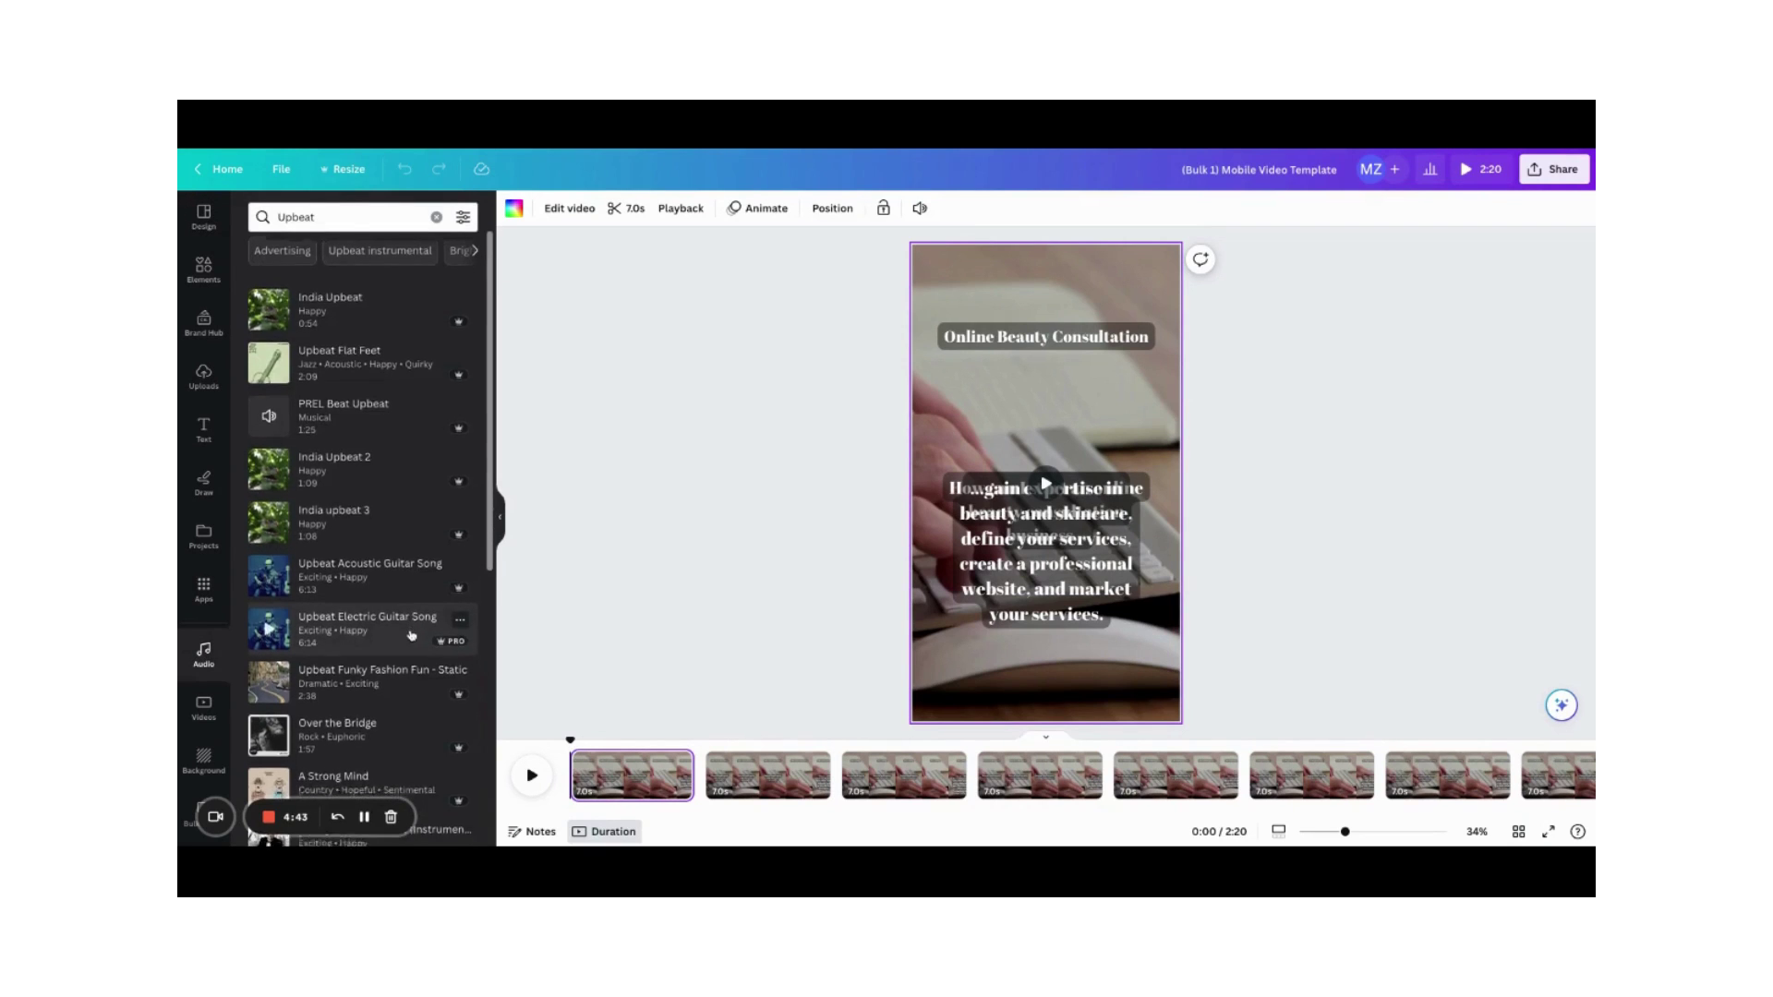
scroll(360, 600, down, 1)
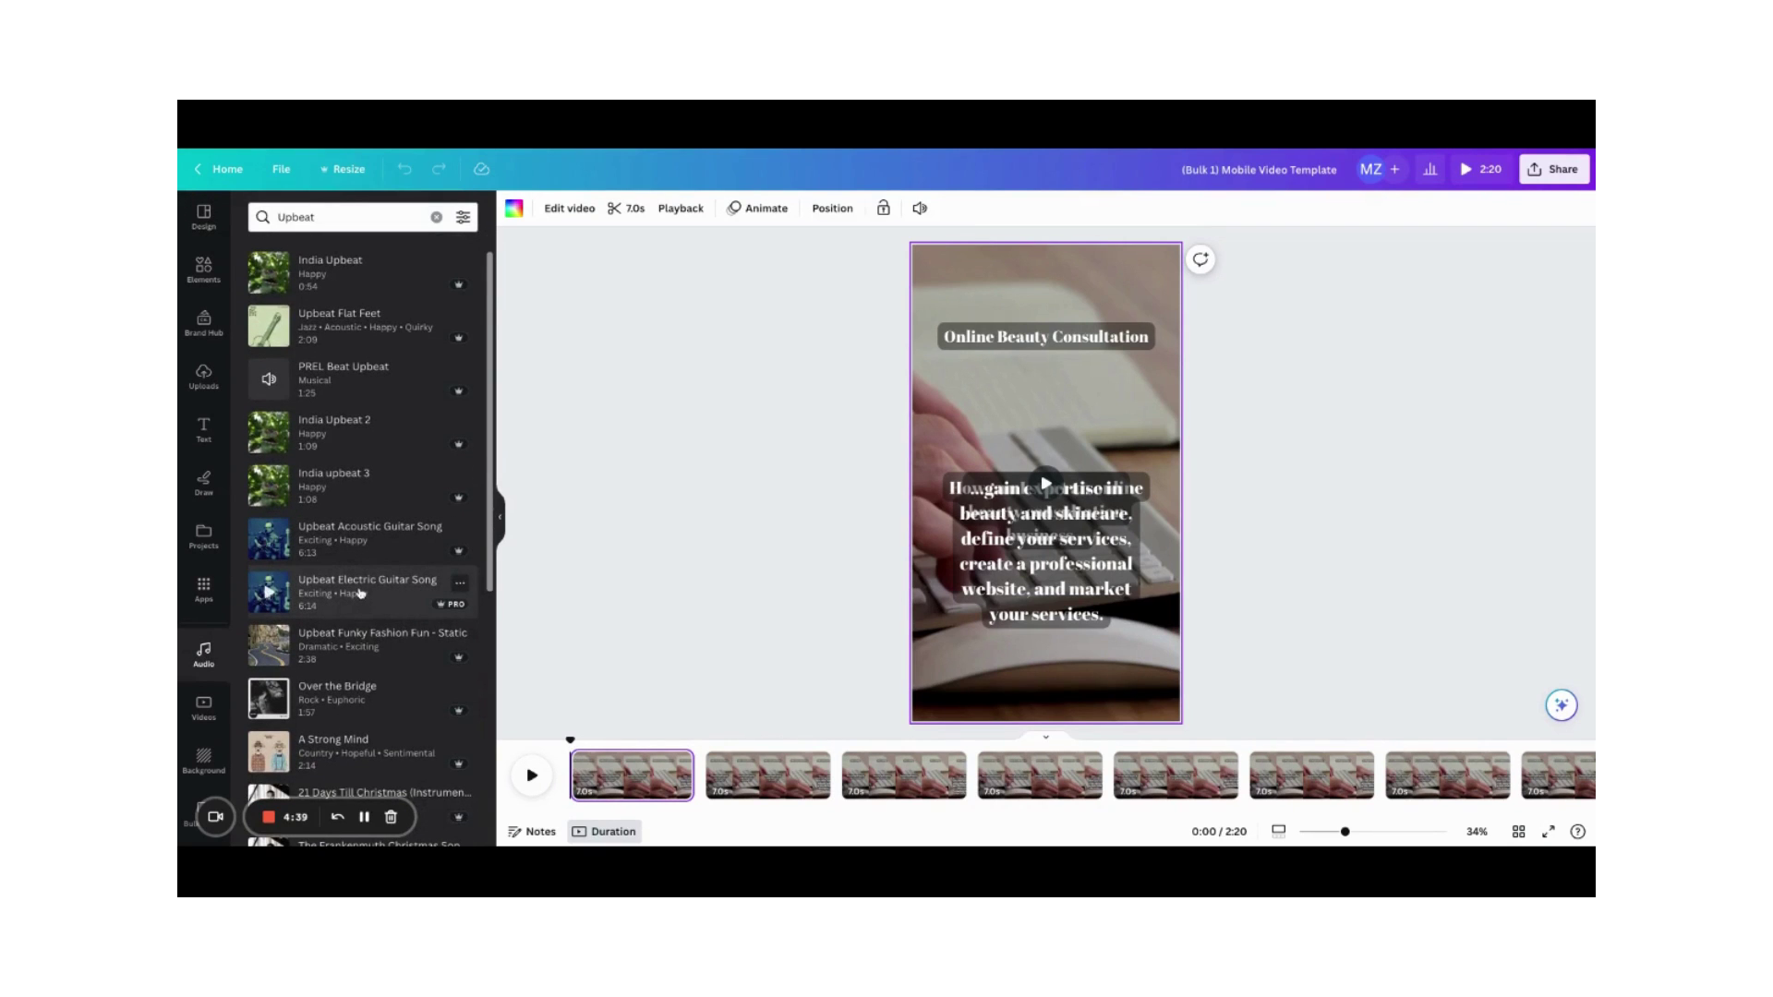
click(360, 592)
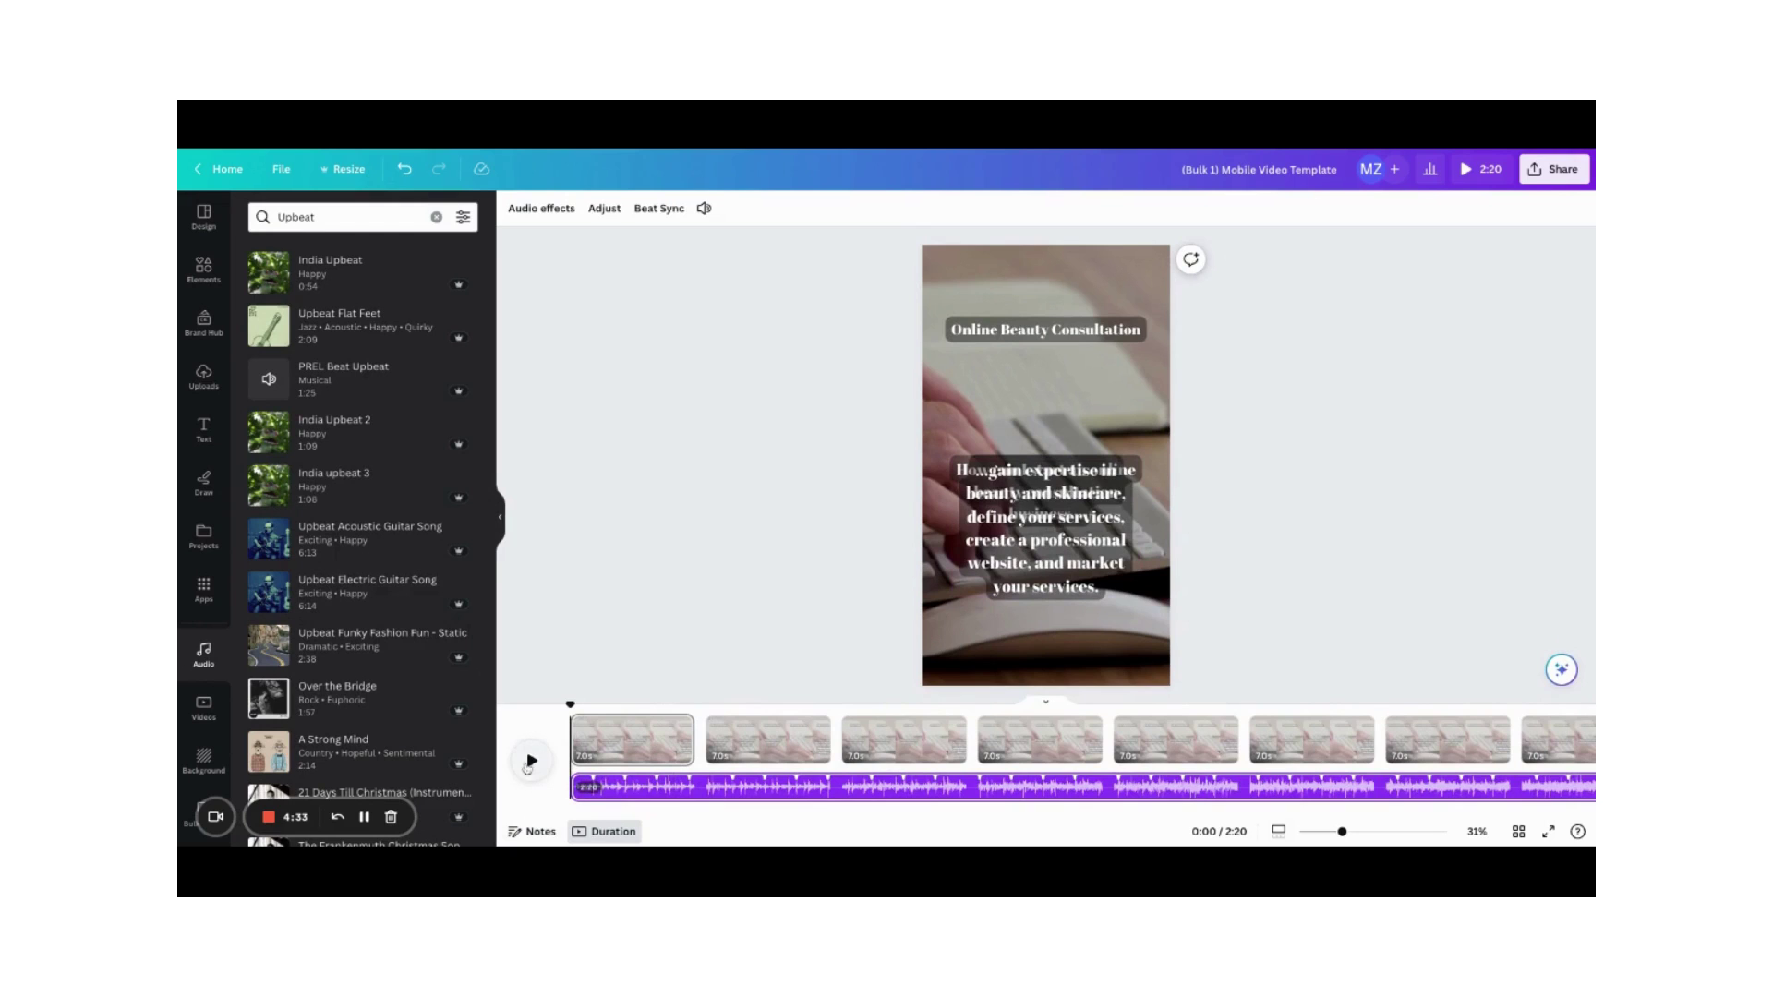
click(531, 761)
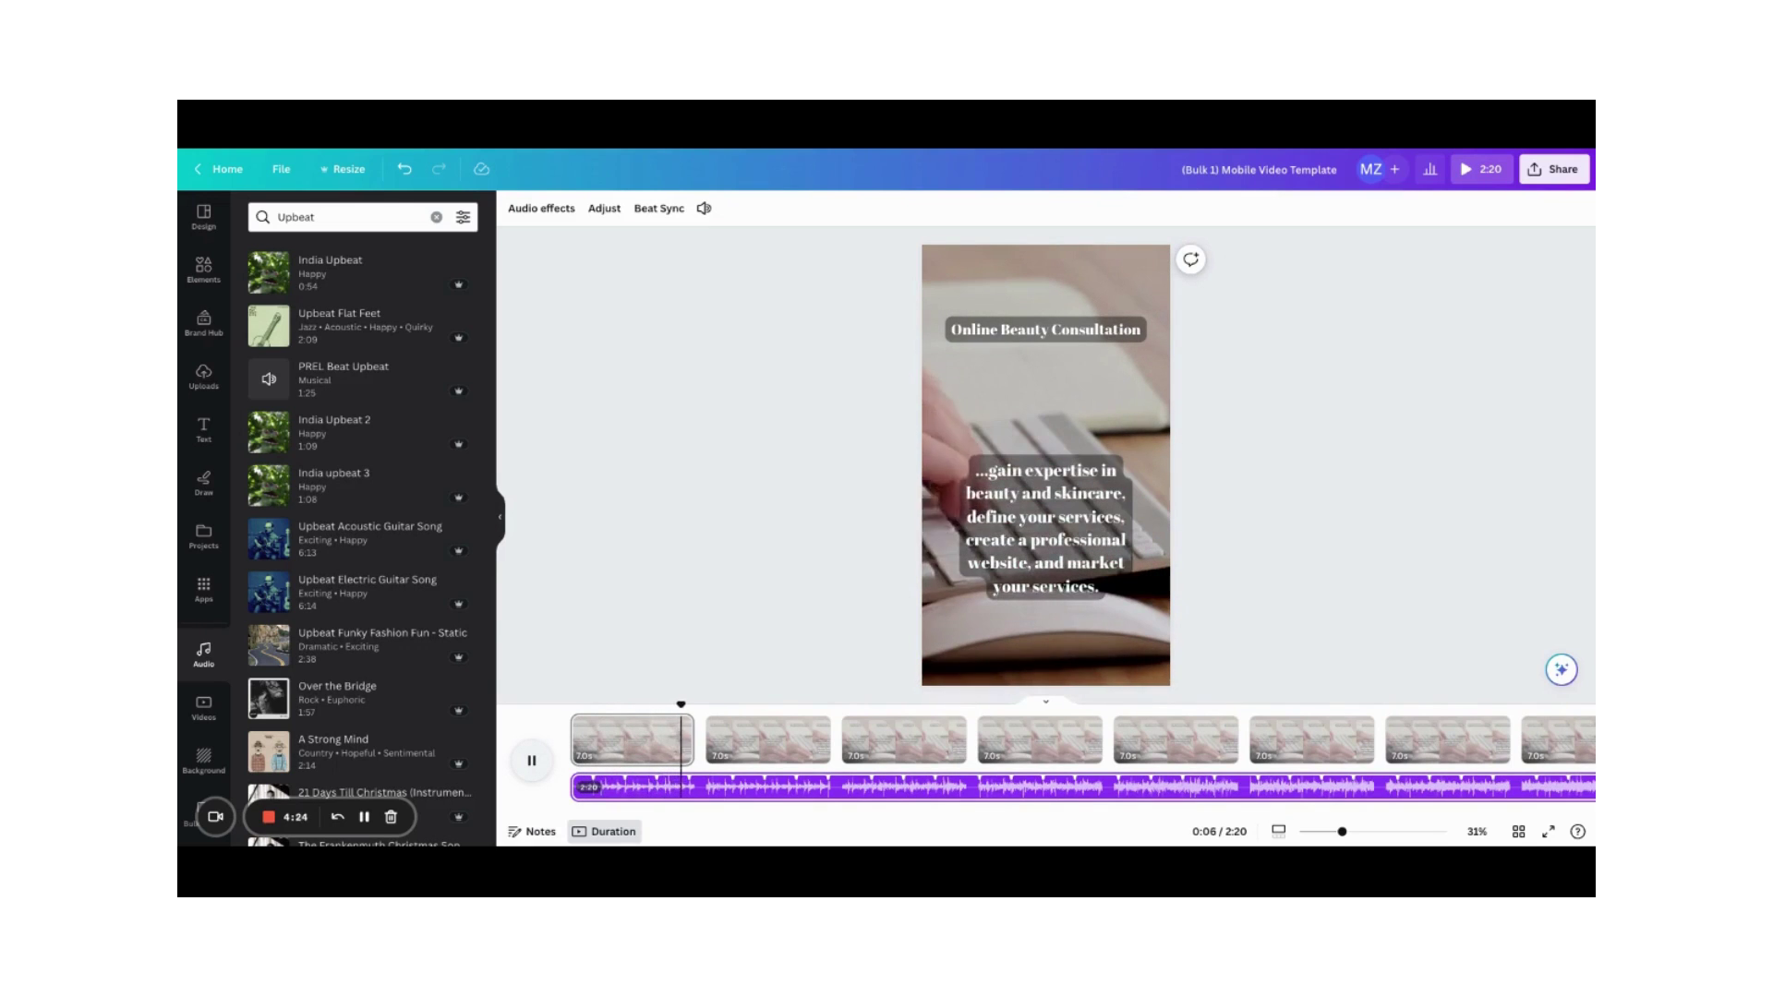
key(space)
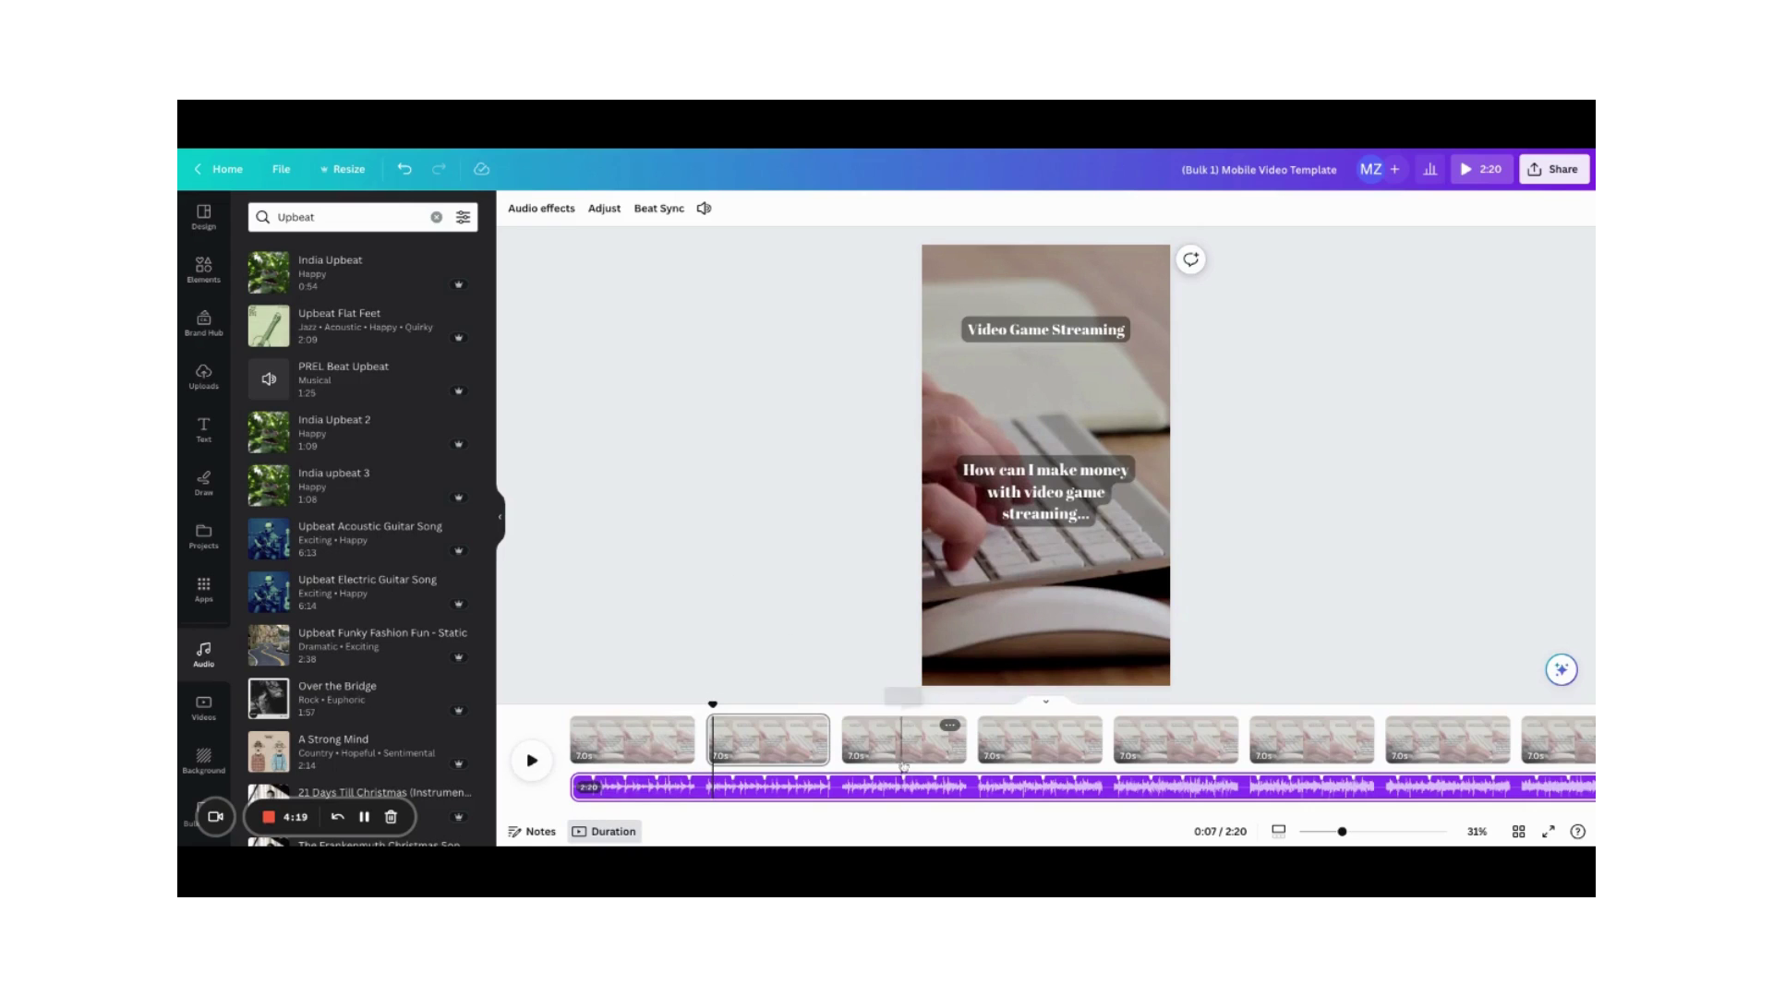
scroll(910, 765, right, 10)
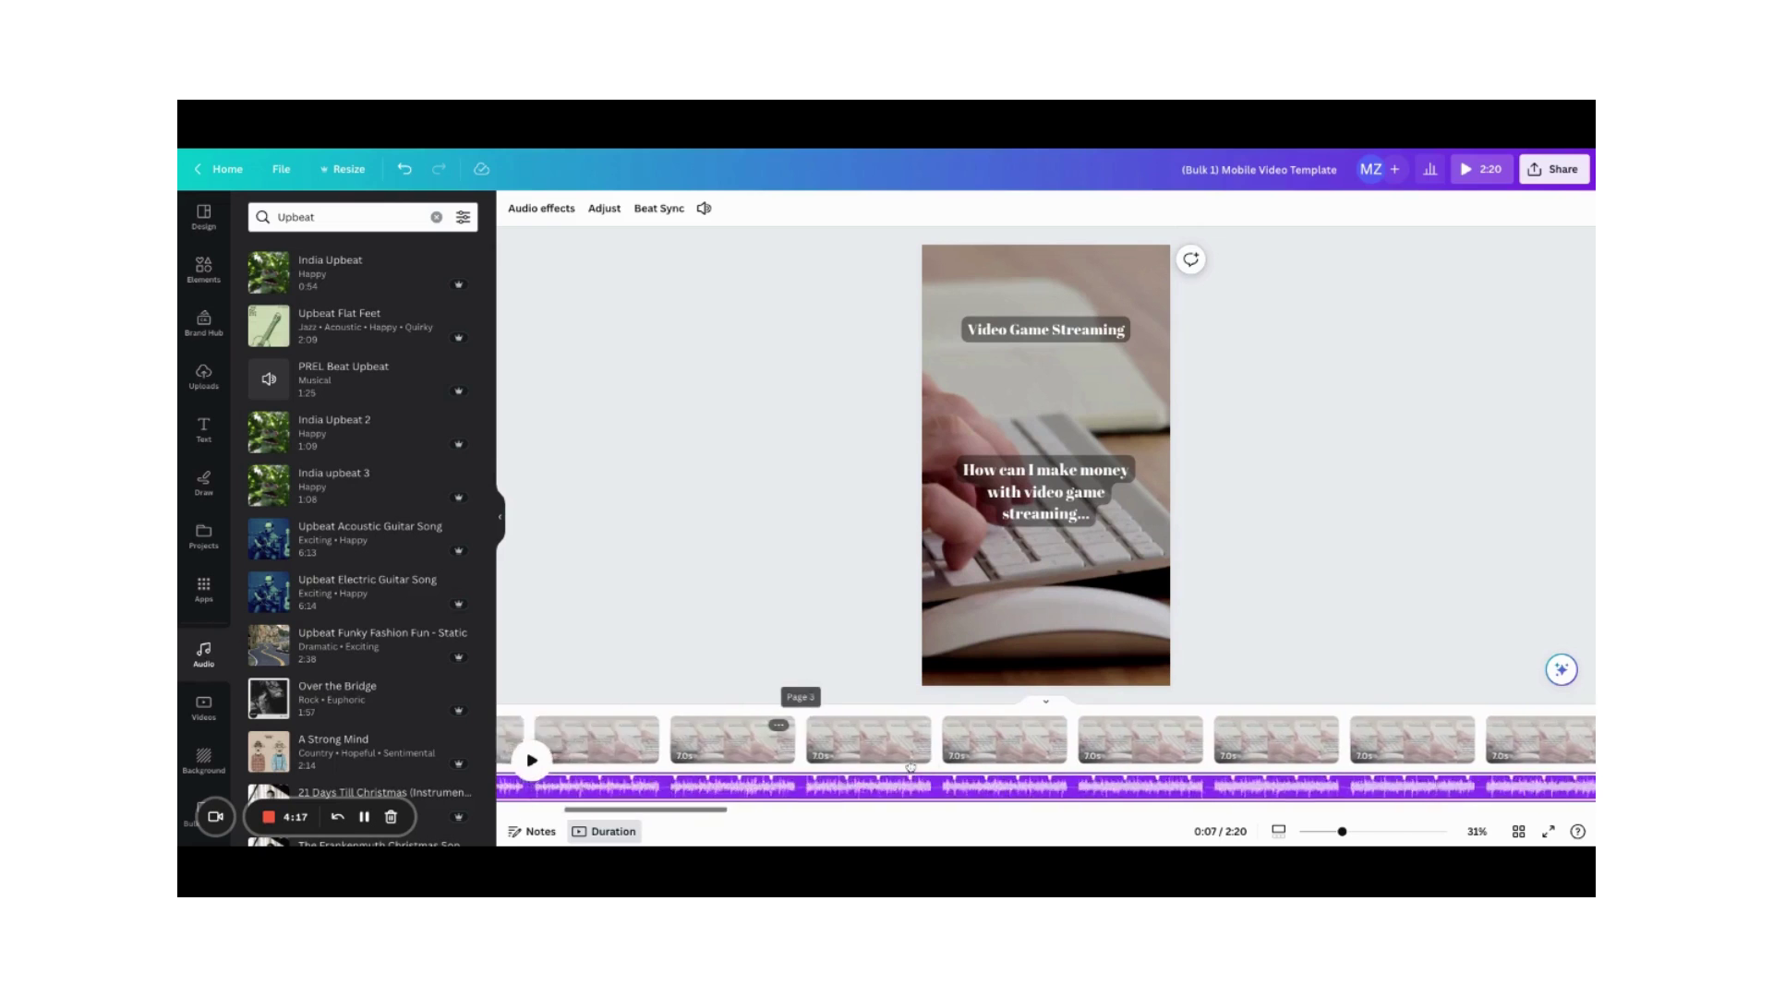
scroll(907, 739, left, 10)
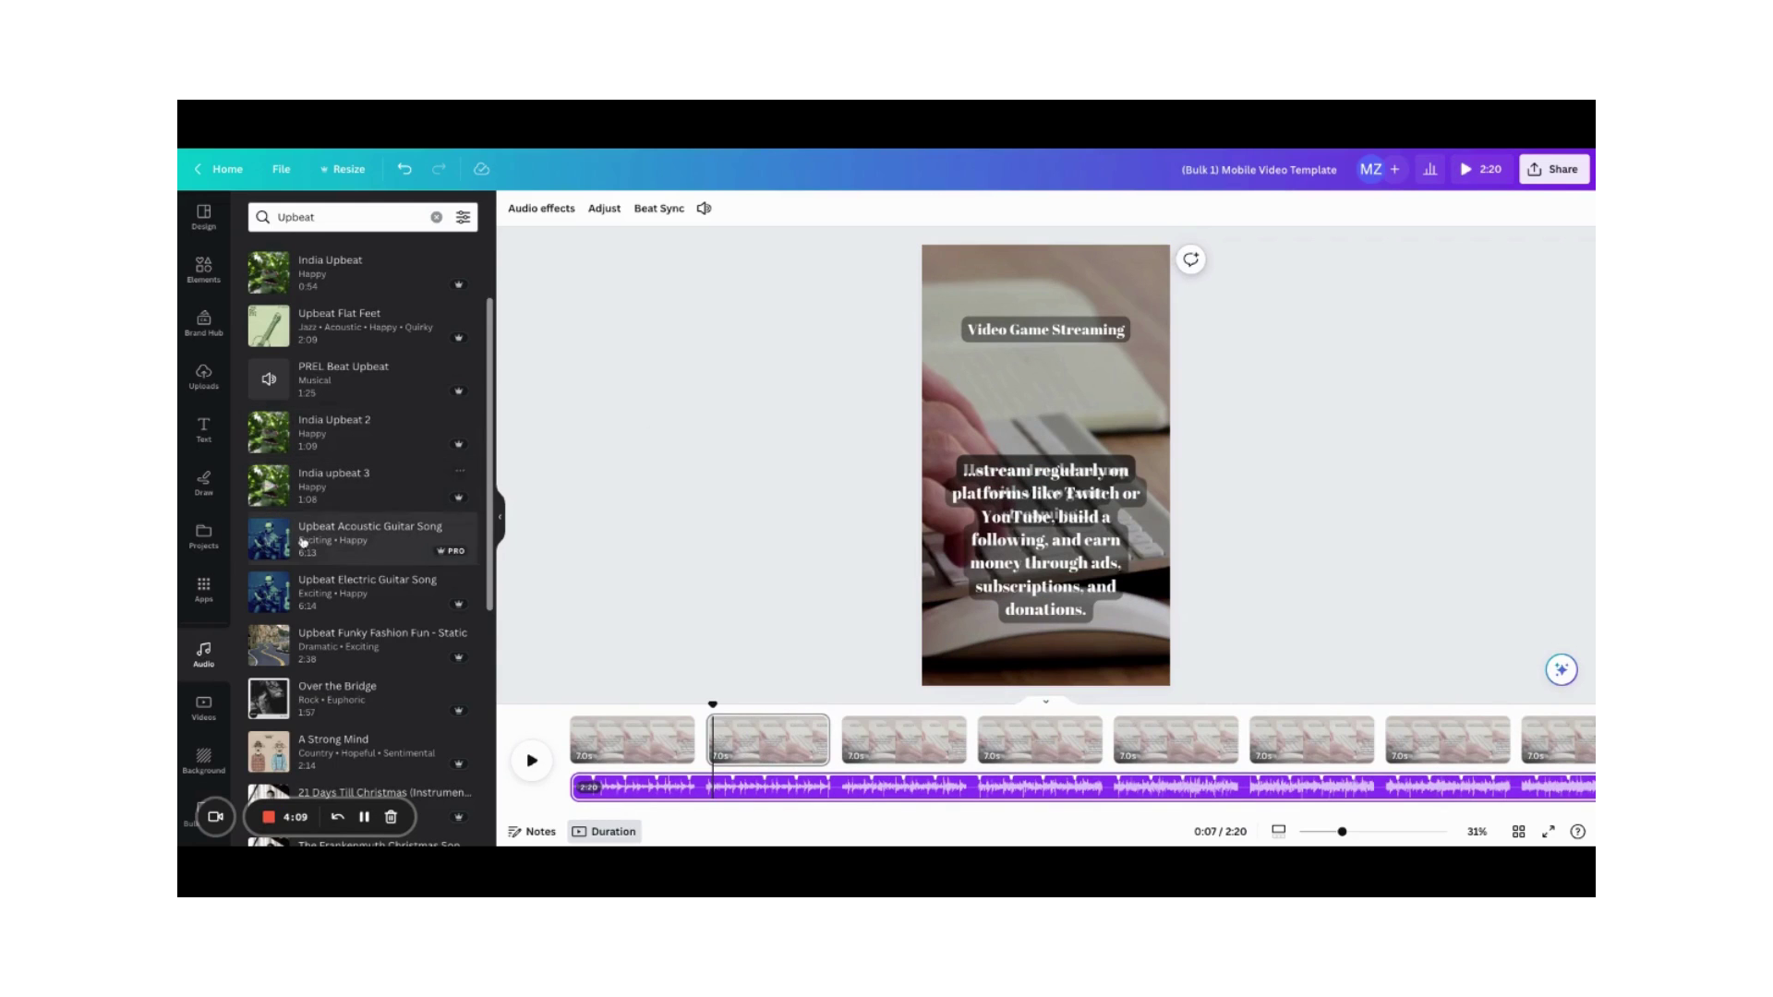
Add the bridge clip from Aerial Shots to the Video Game Streaming page and shorten that page to 7.0 s
click(207, 706)
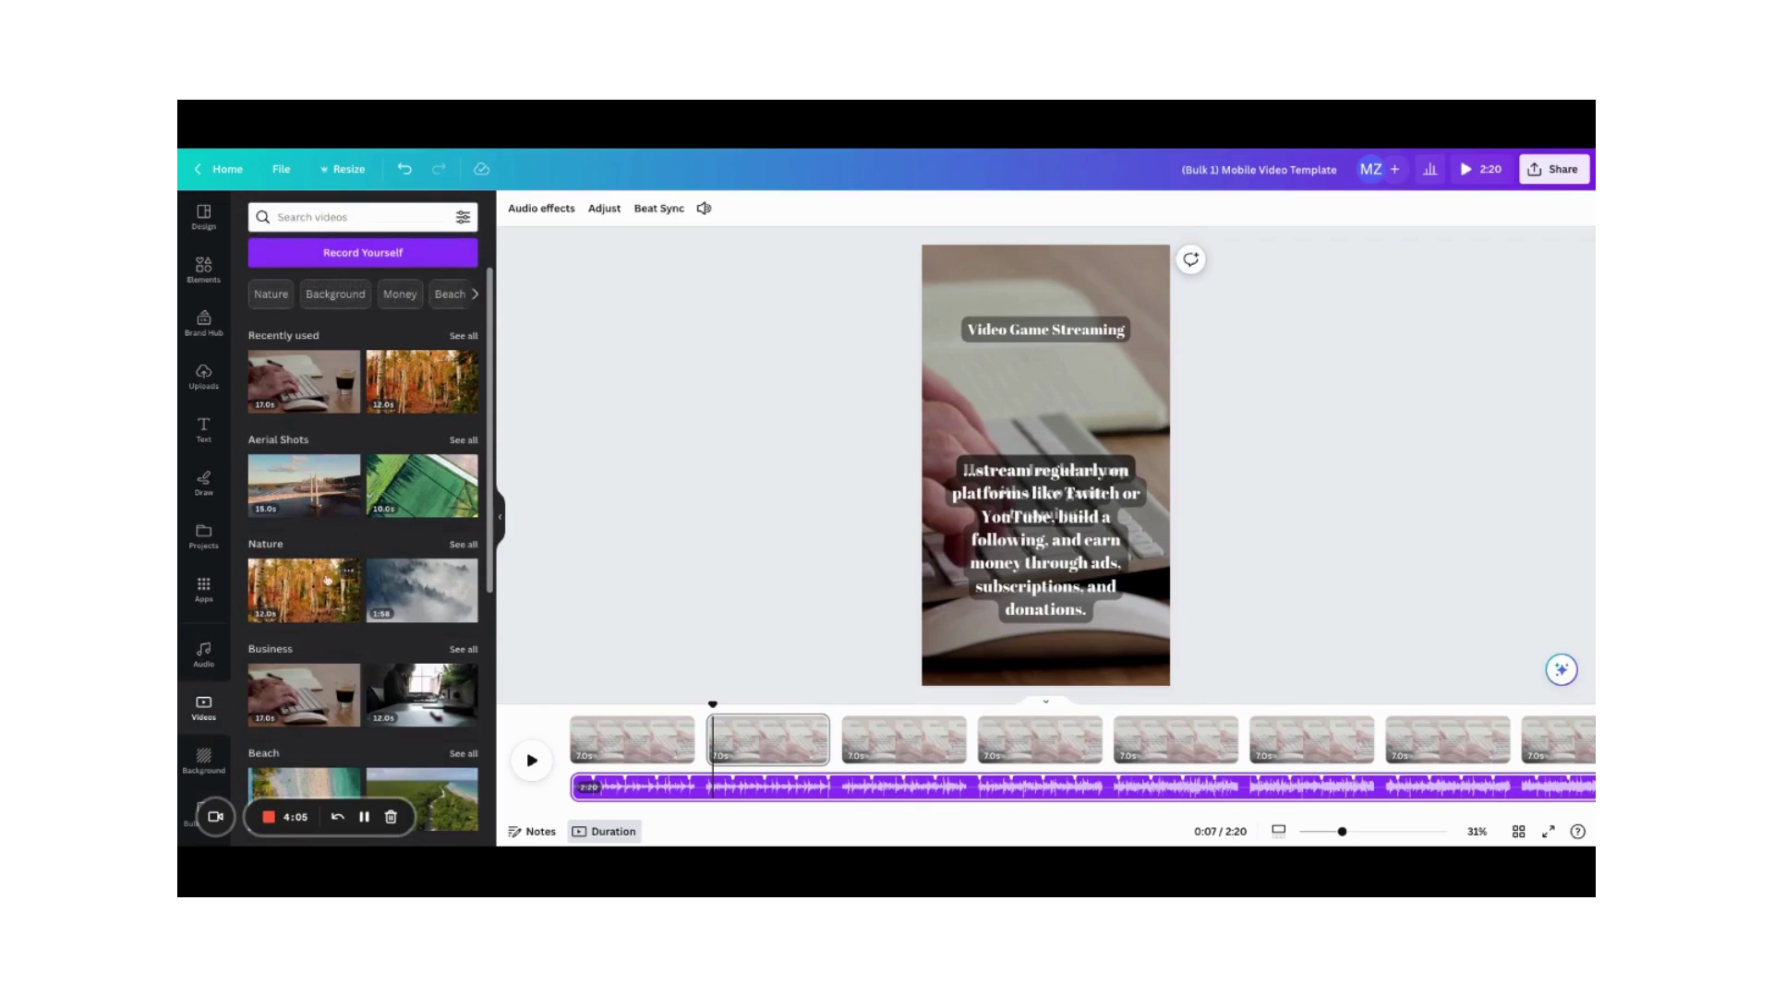
click(328, 491)
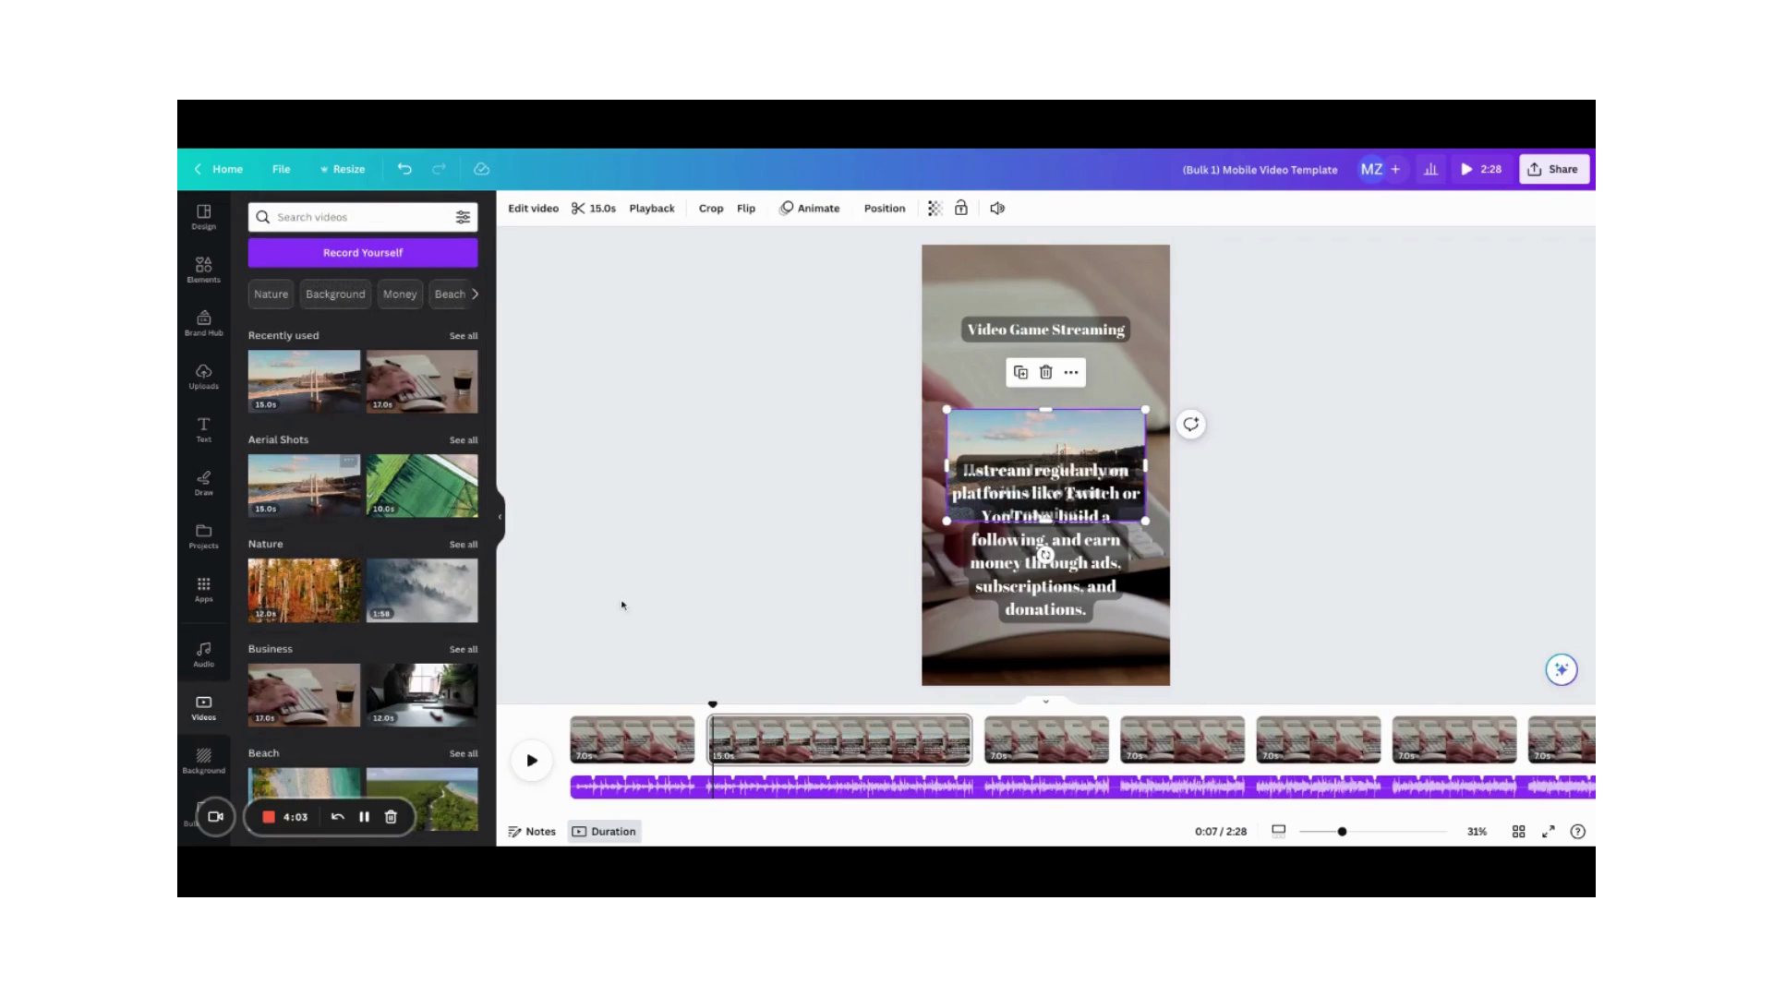
key(Escape)
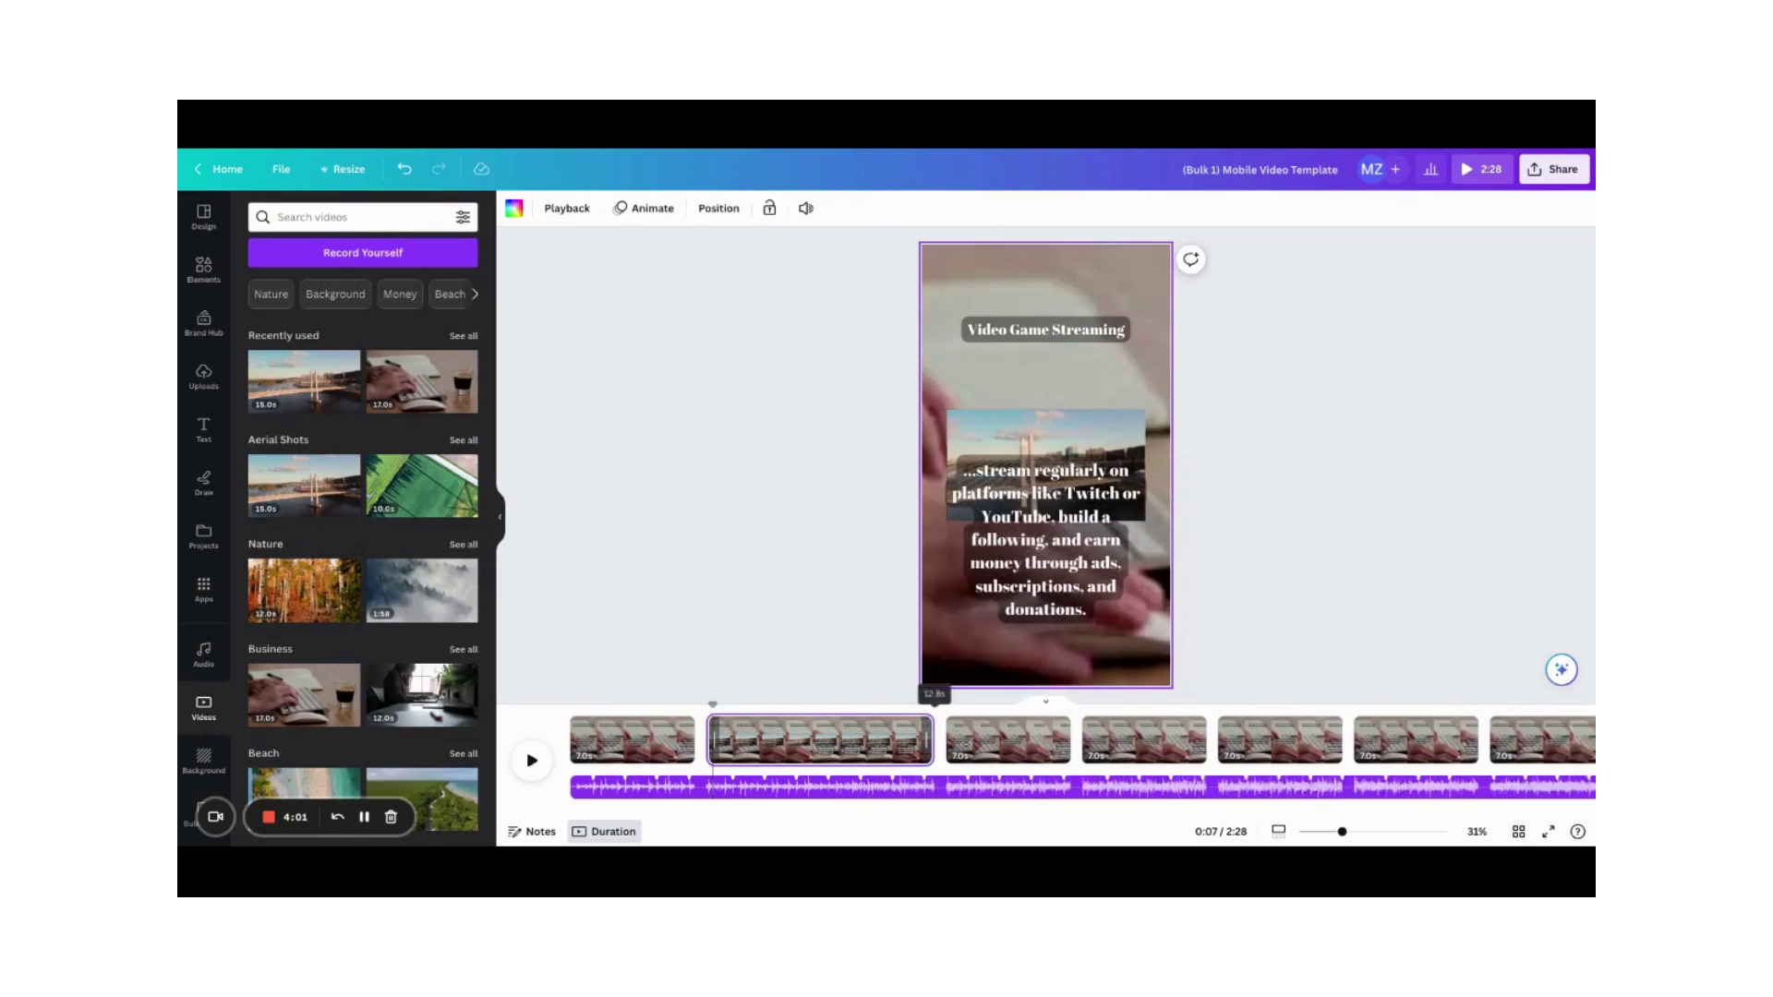
drag(838, 739, 828, 739)
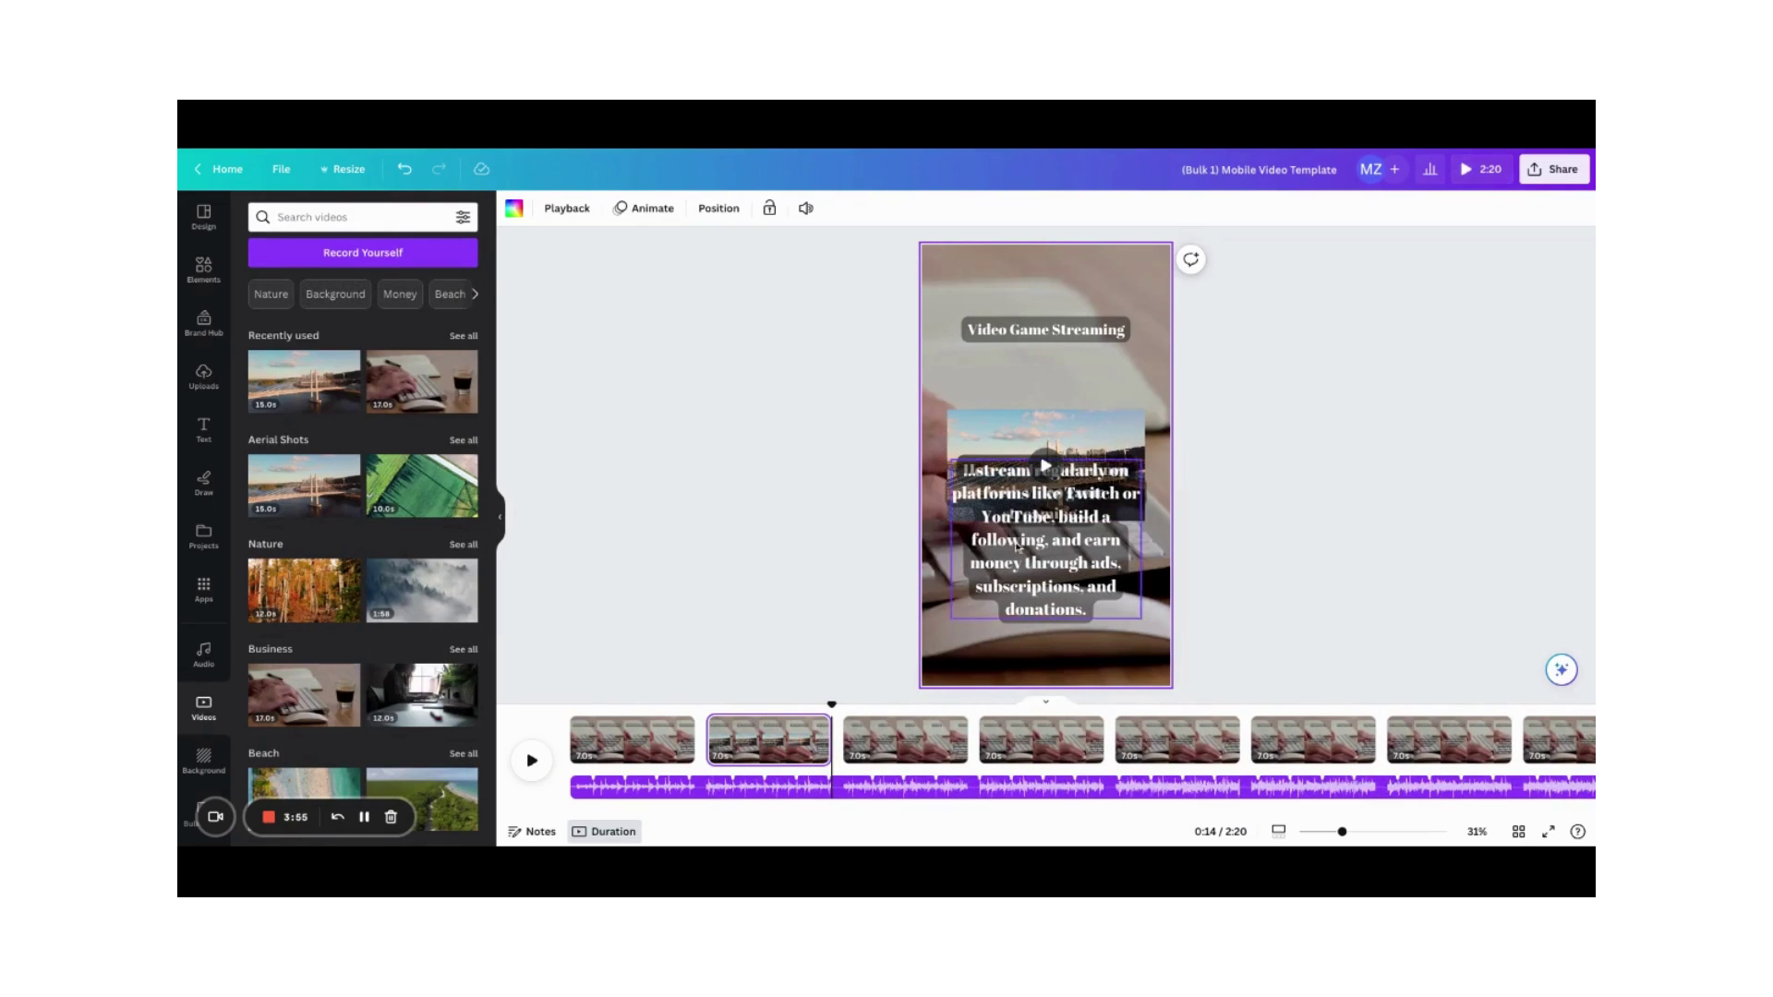
Set the bridge clip as the full background of the Video Game Streaming page
click(1038, 490)
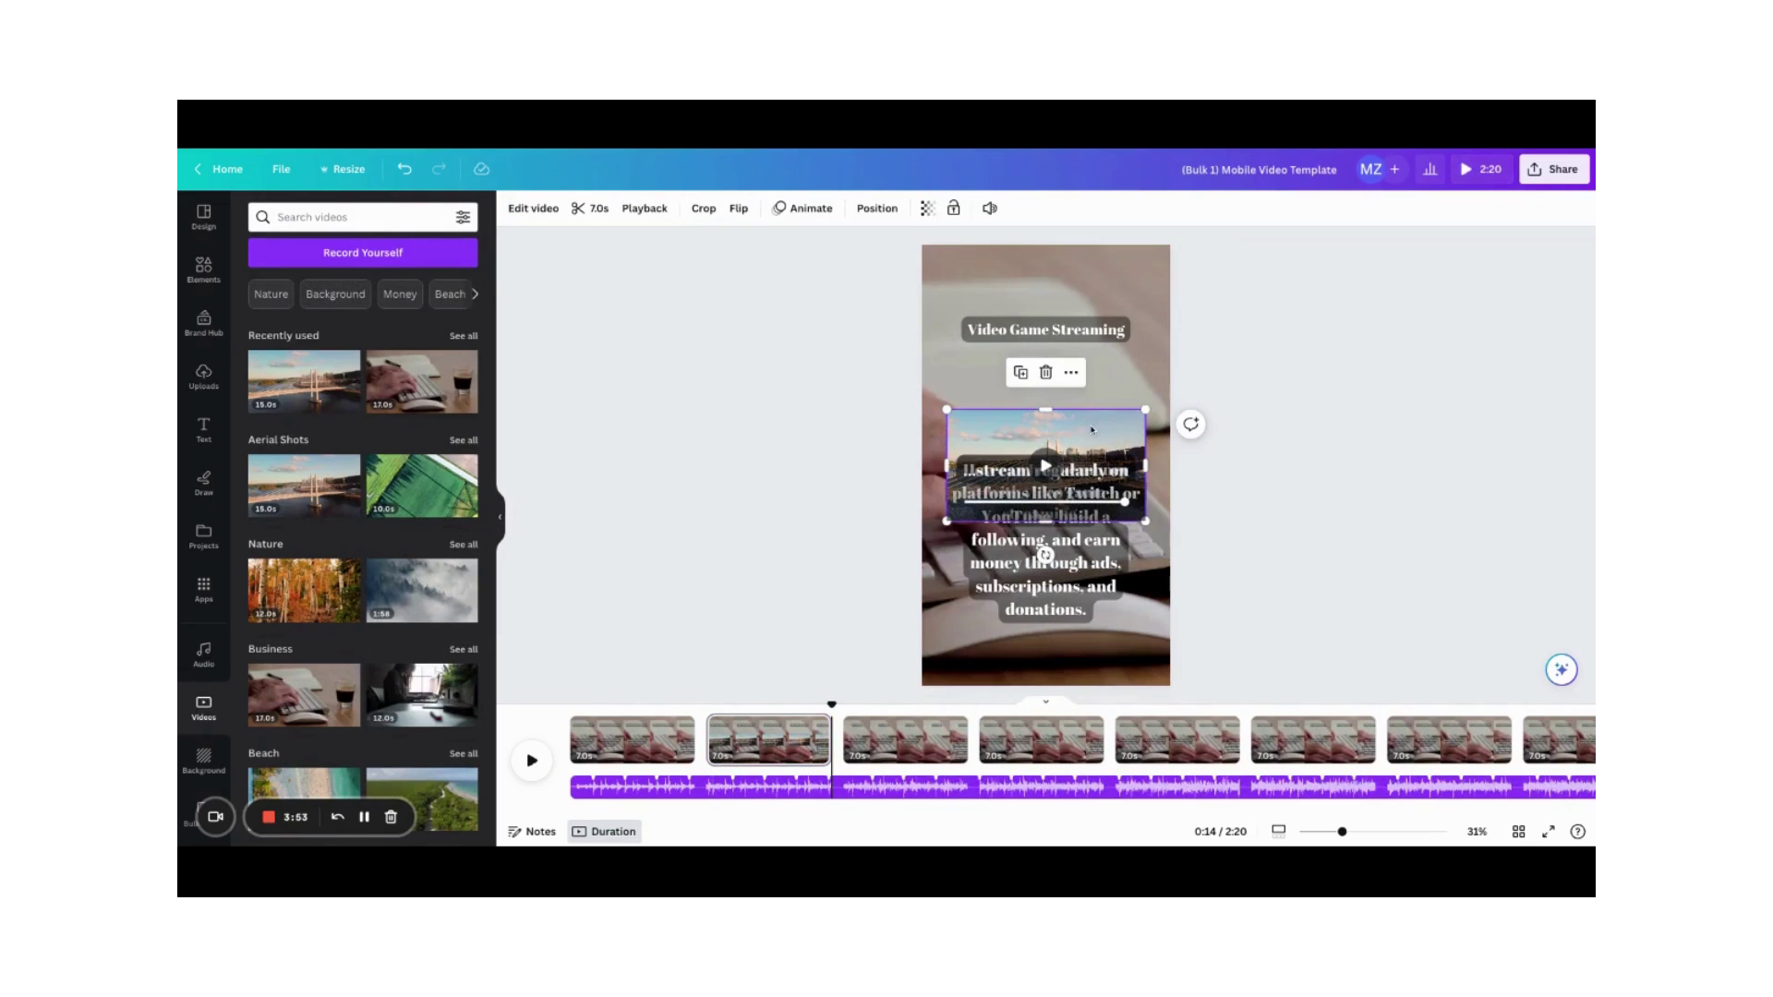
click(1074, 373)
click(1152, 589)
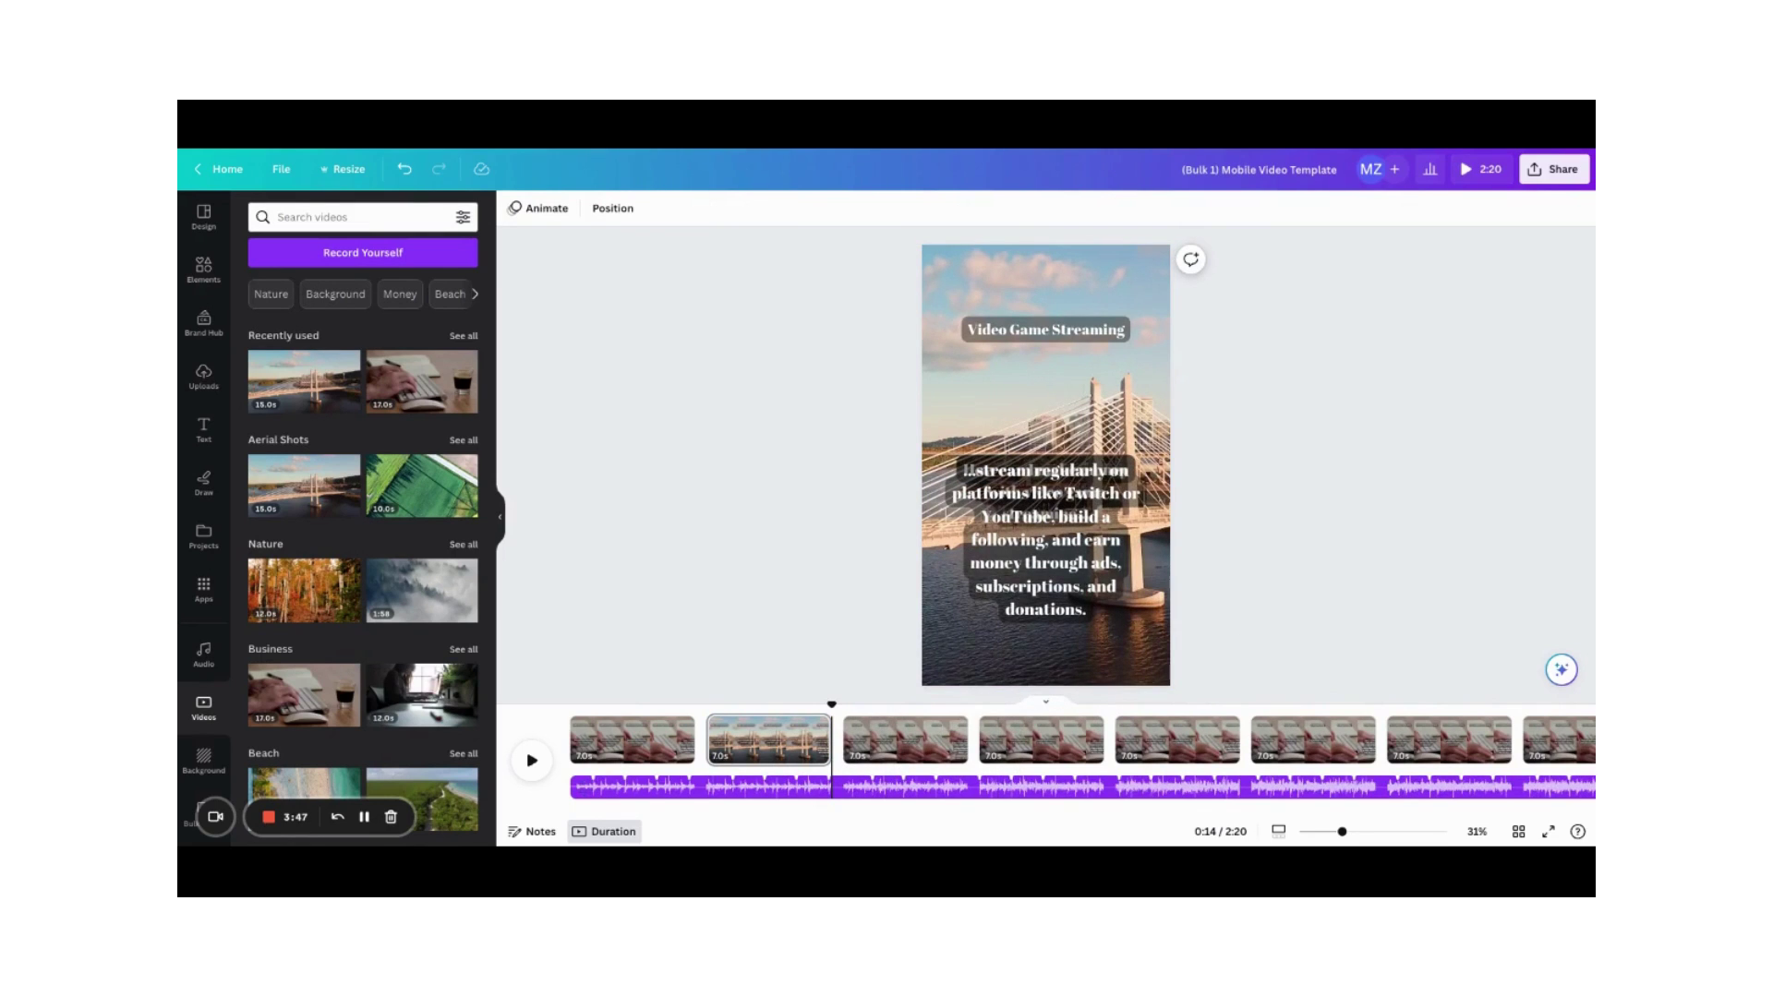
click(1553, 169)
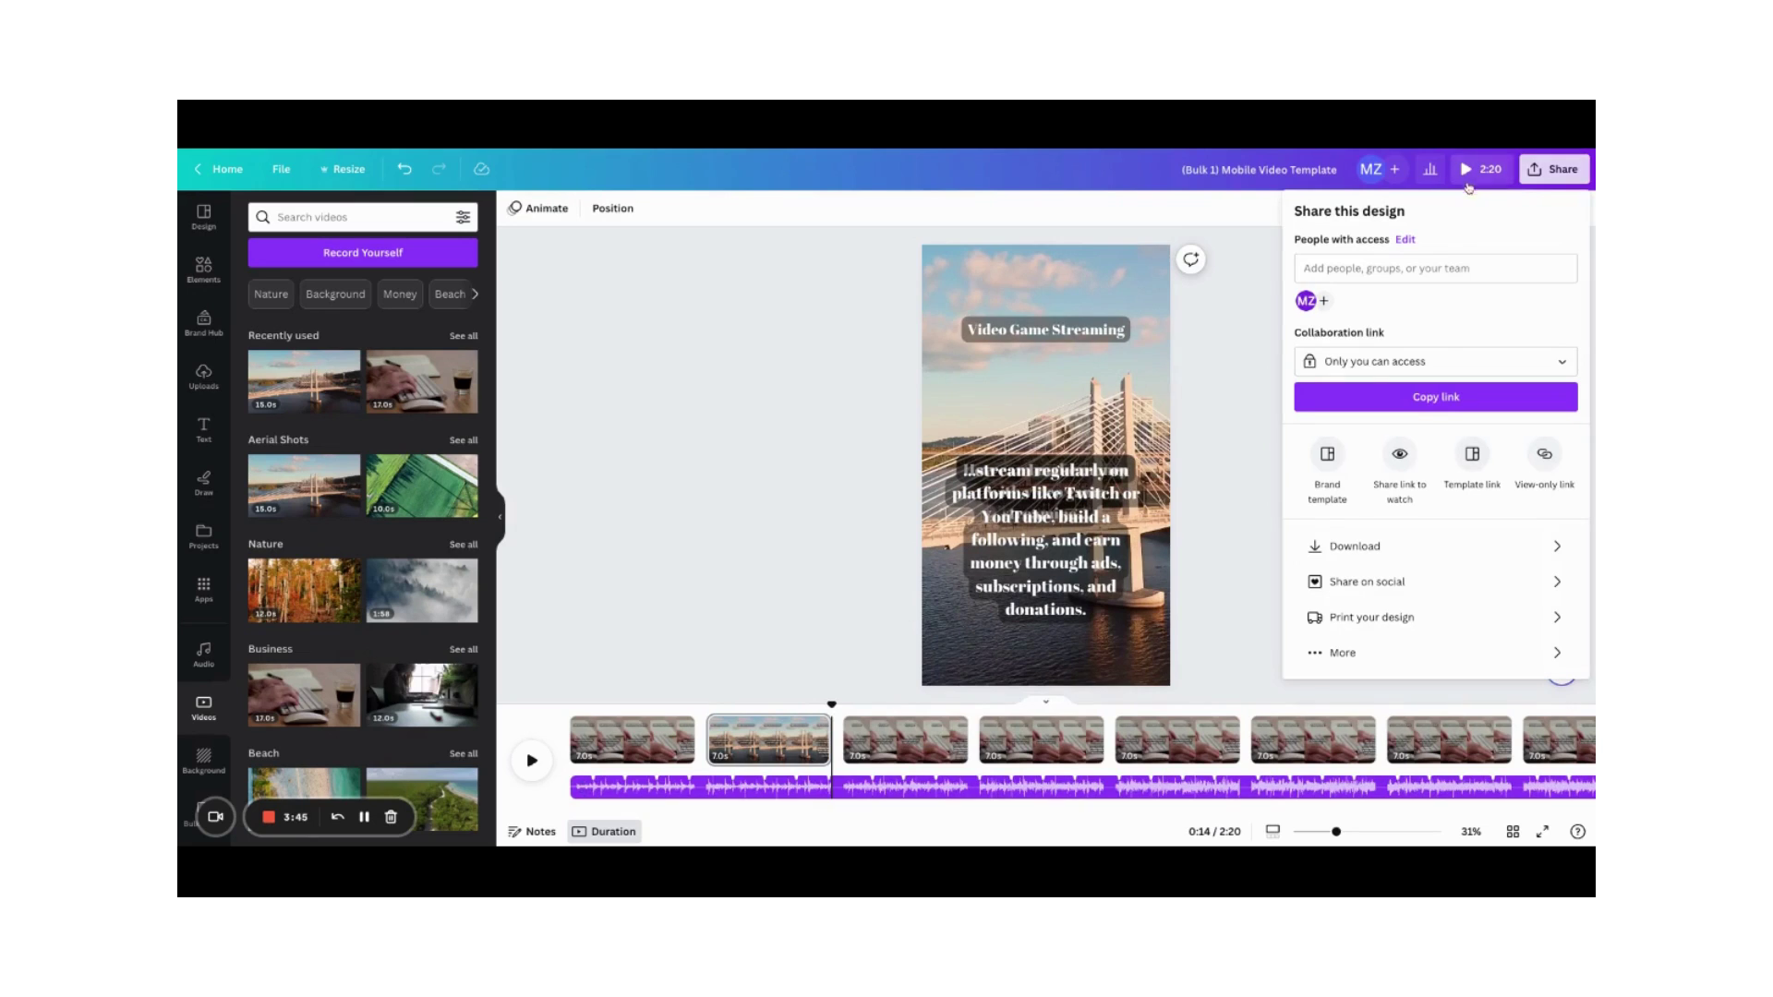
click(1389, 548)
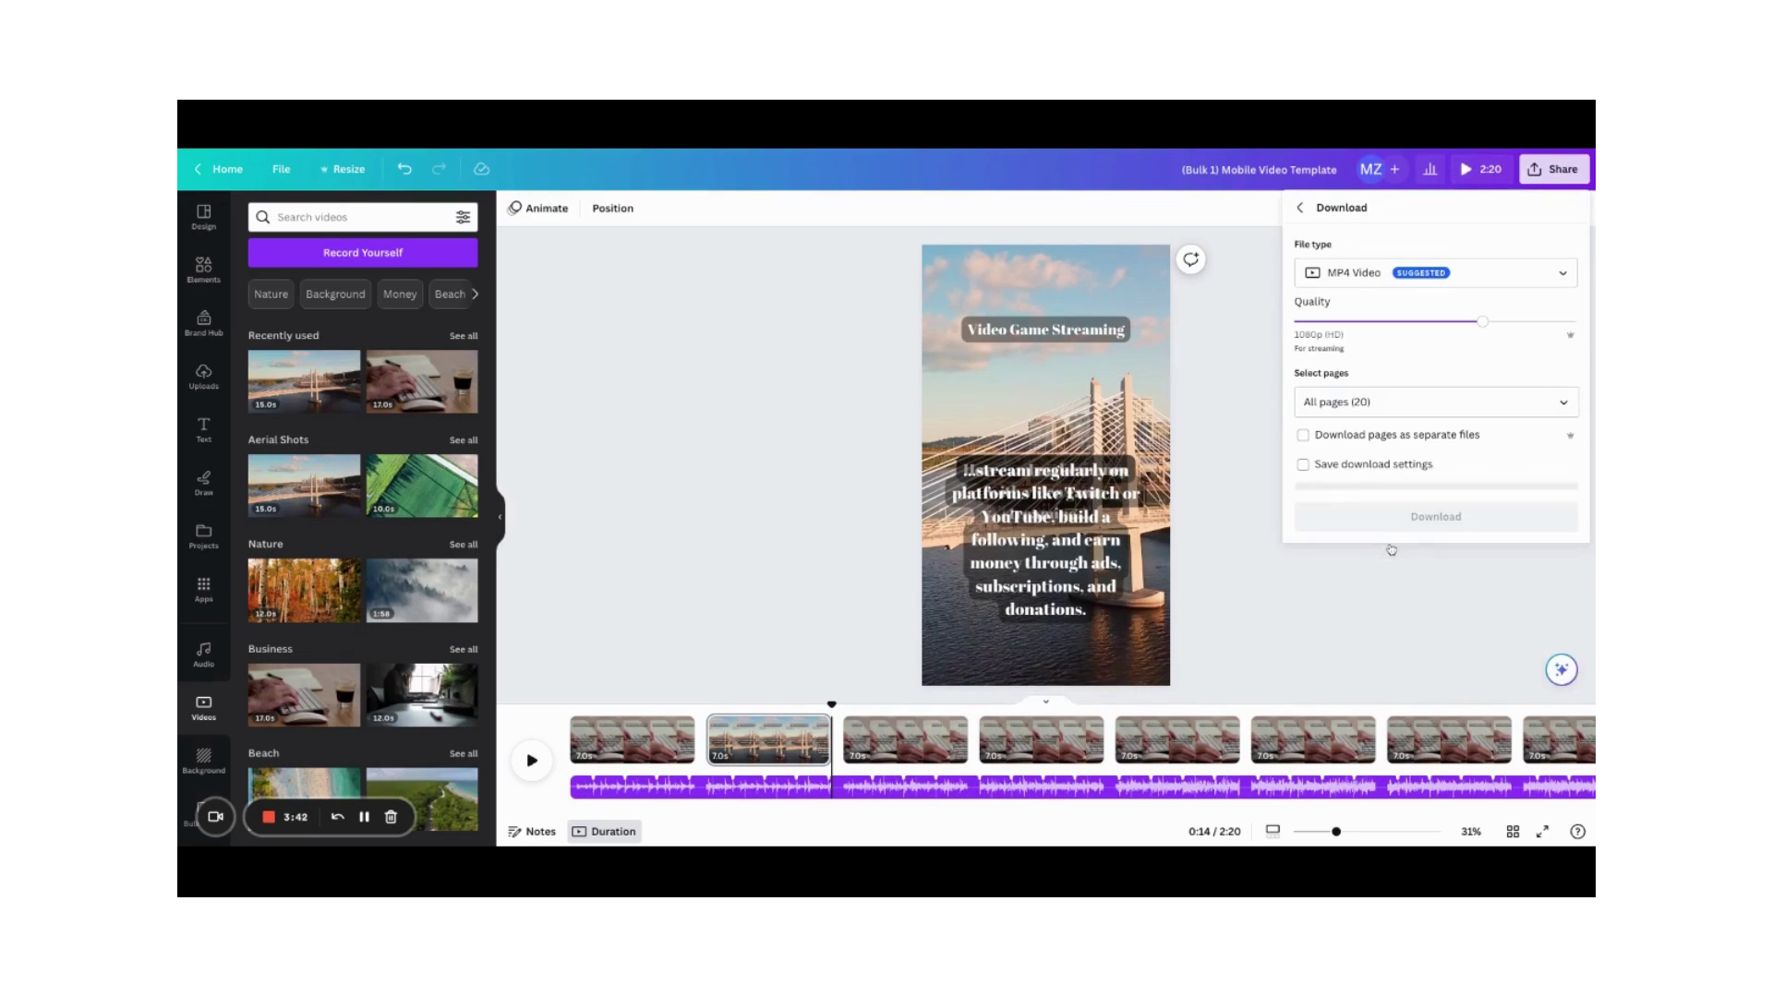
click(1304, 437)
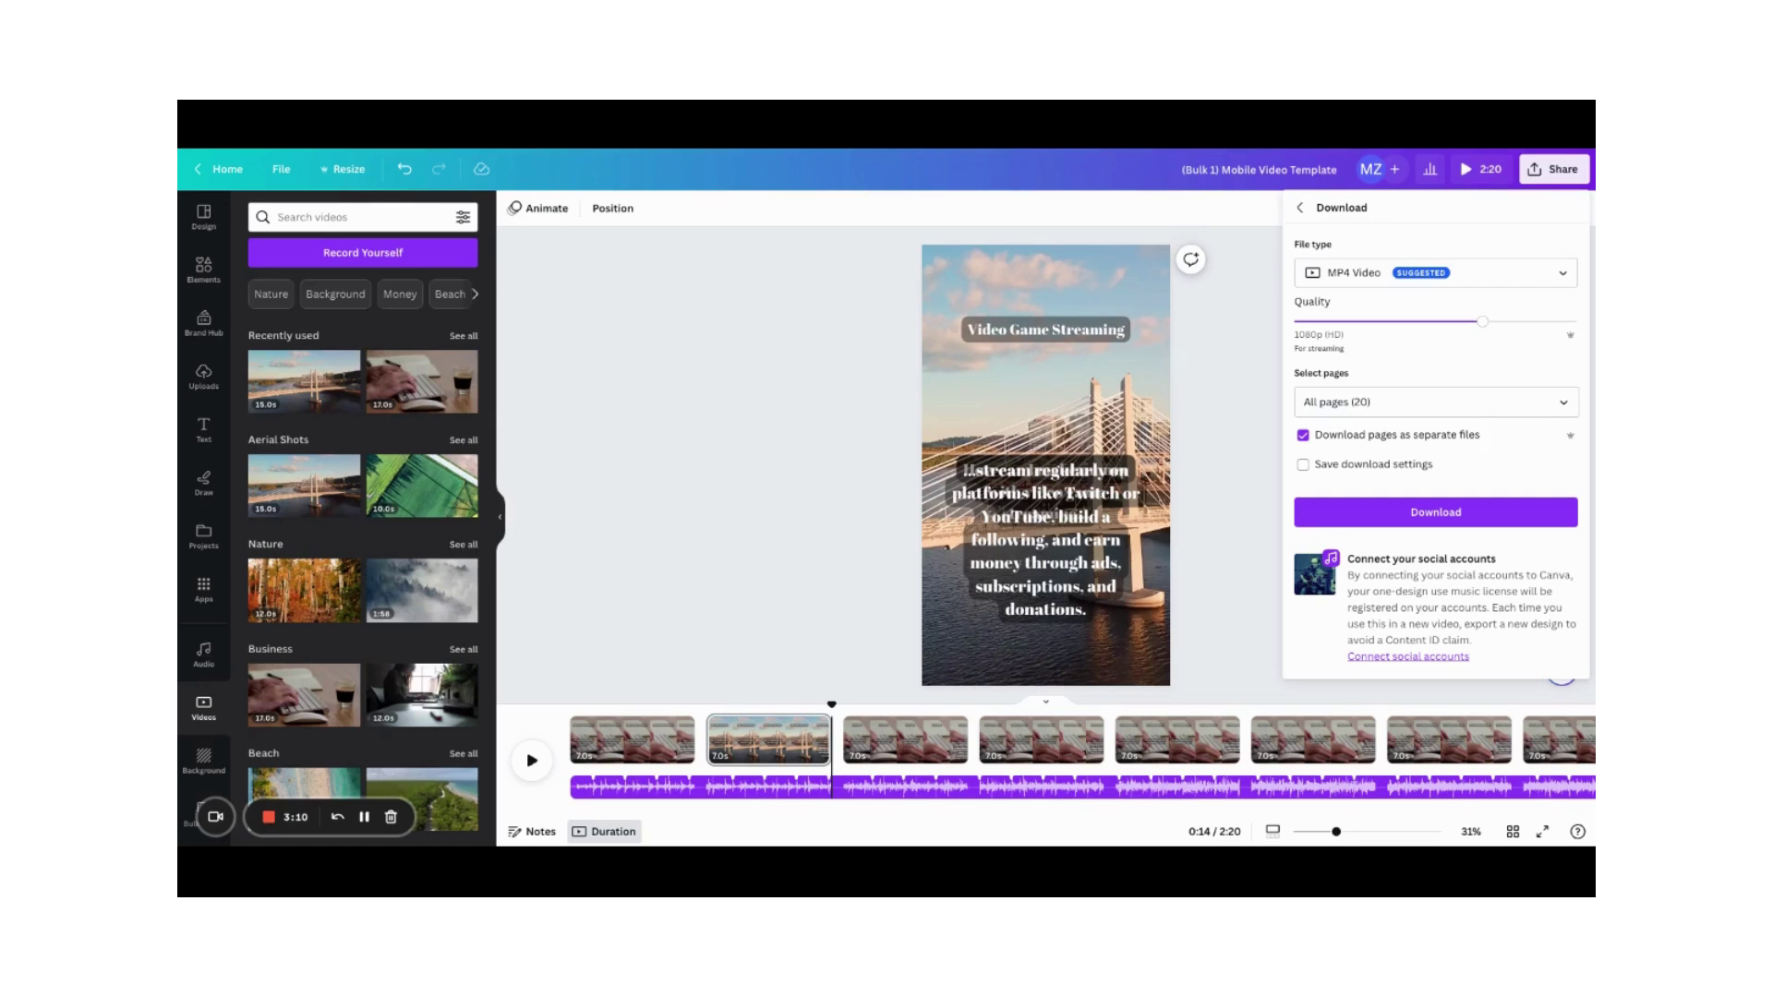
click(1219, 397)
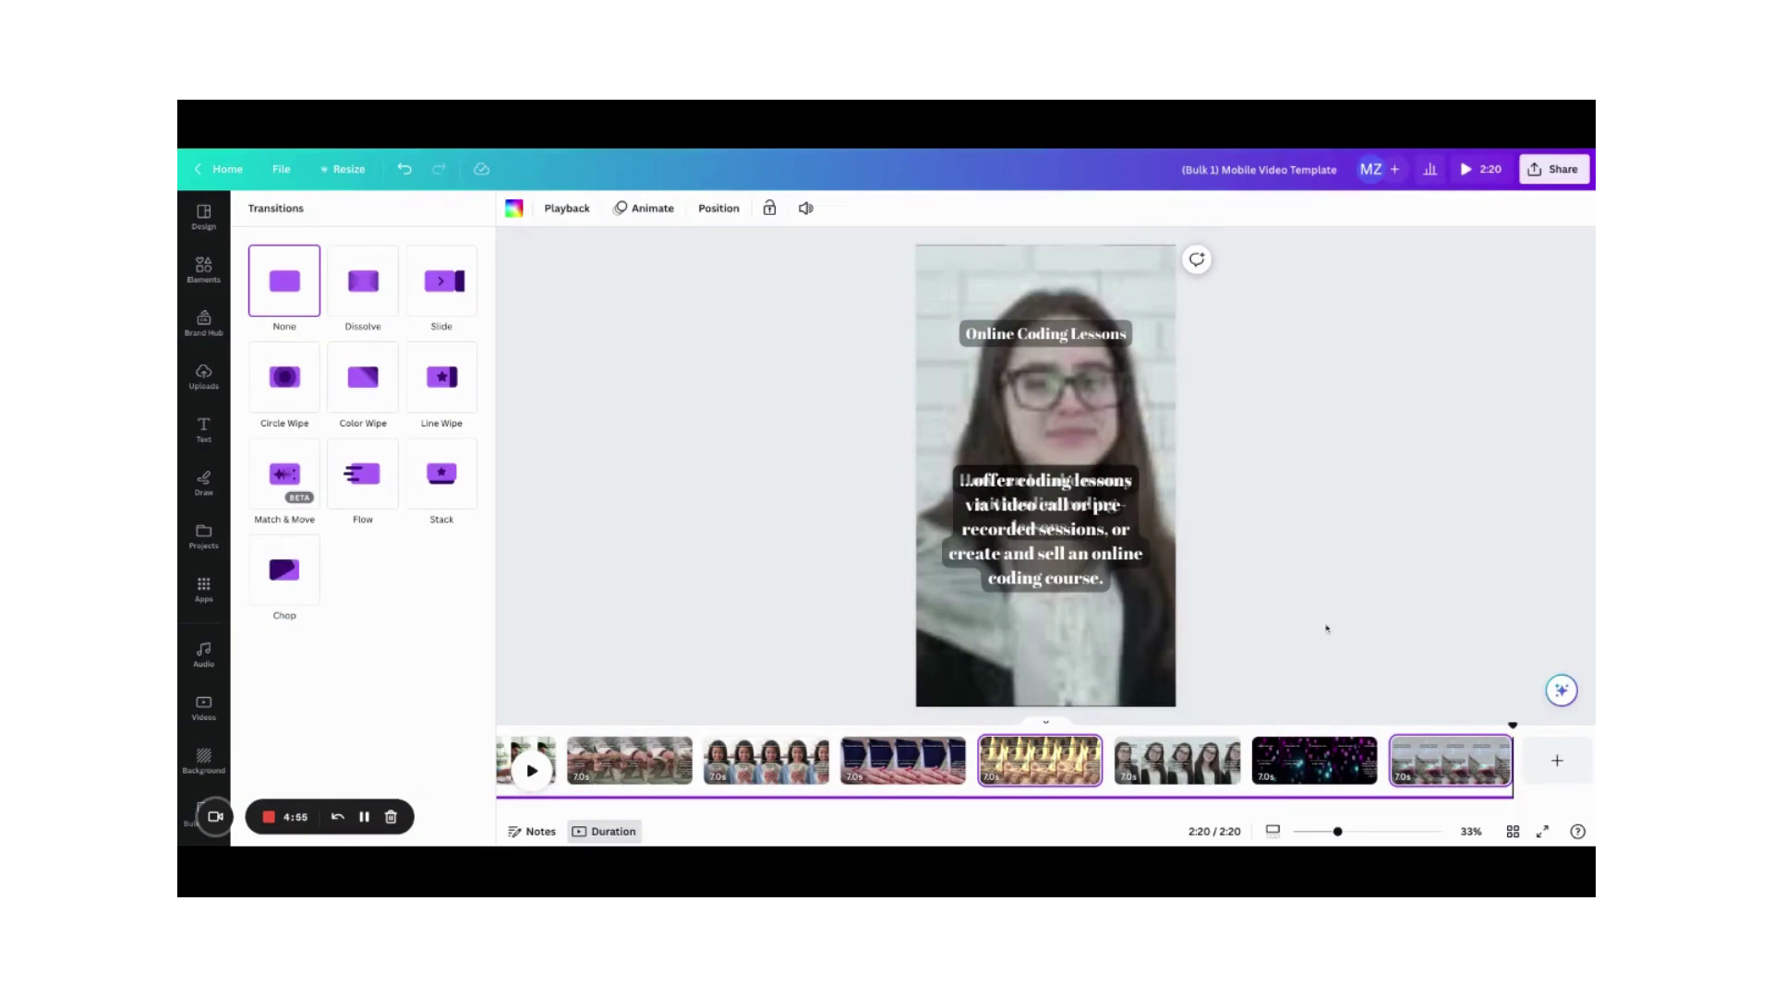
Review the timeline from the Custom Jewelry Sales page back to the first page and download all 20 pages as separate MP4 Video files
click(1311, 762)
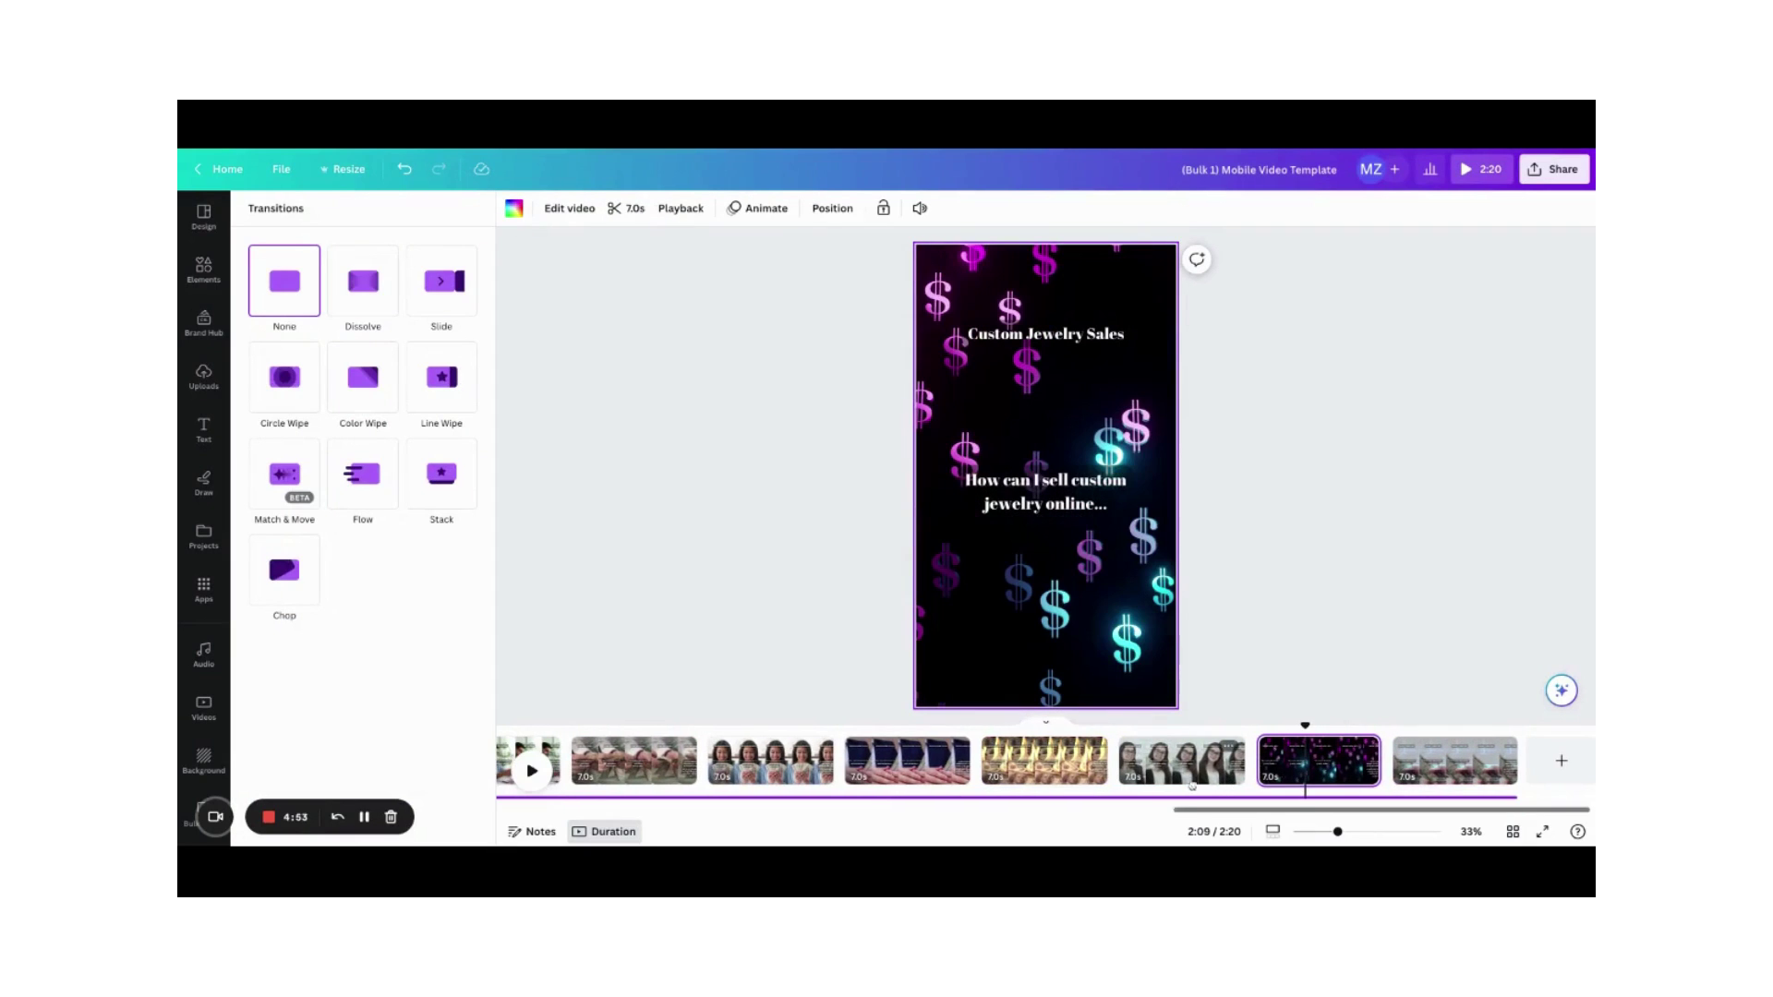
scroll(1186, 776, left, 5)
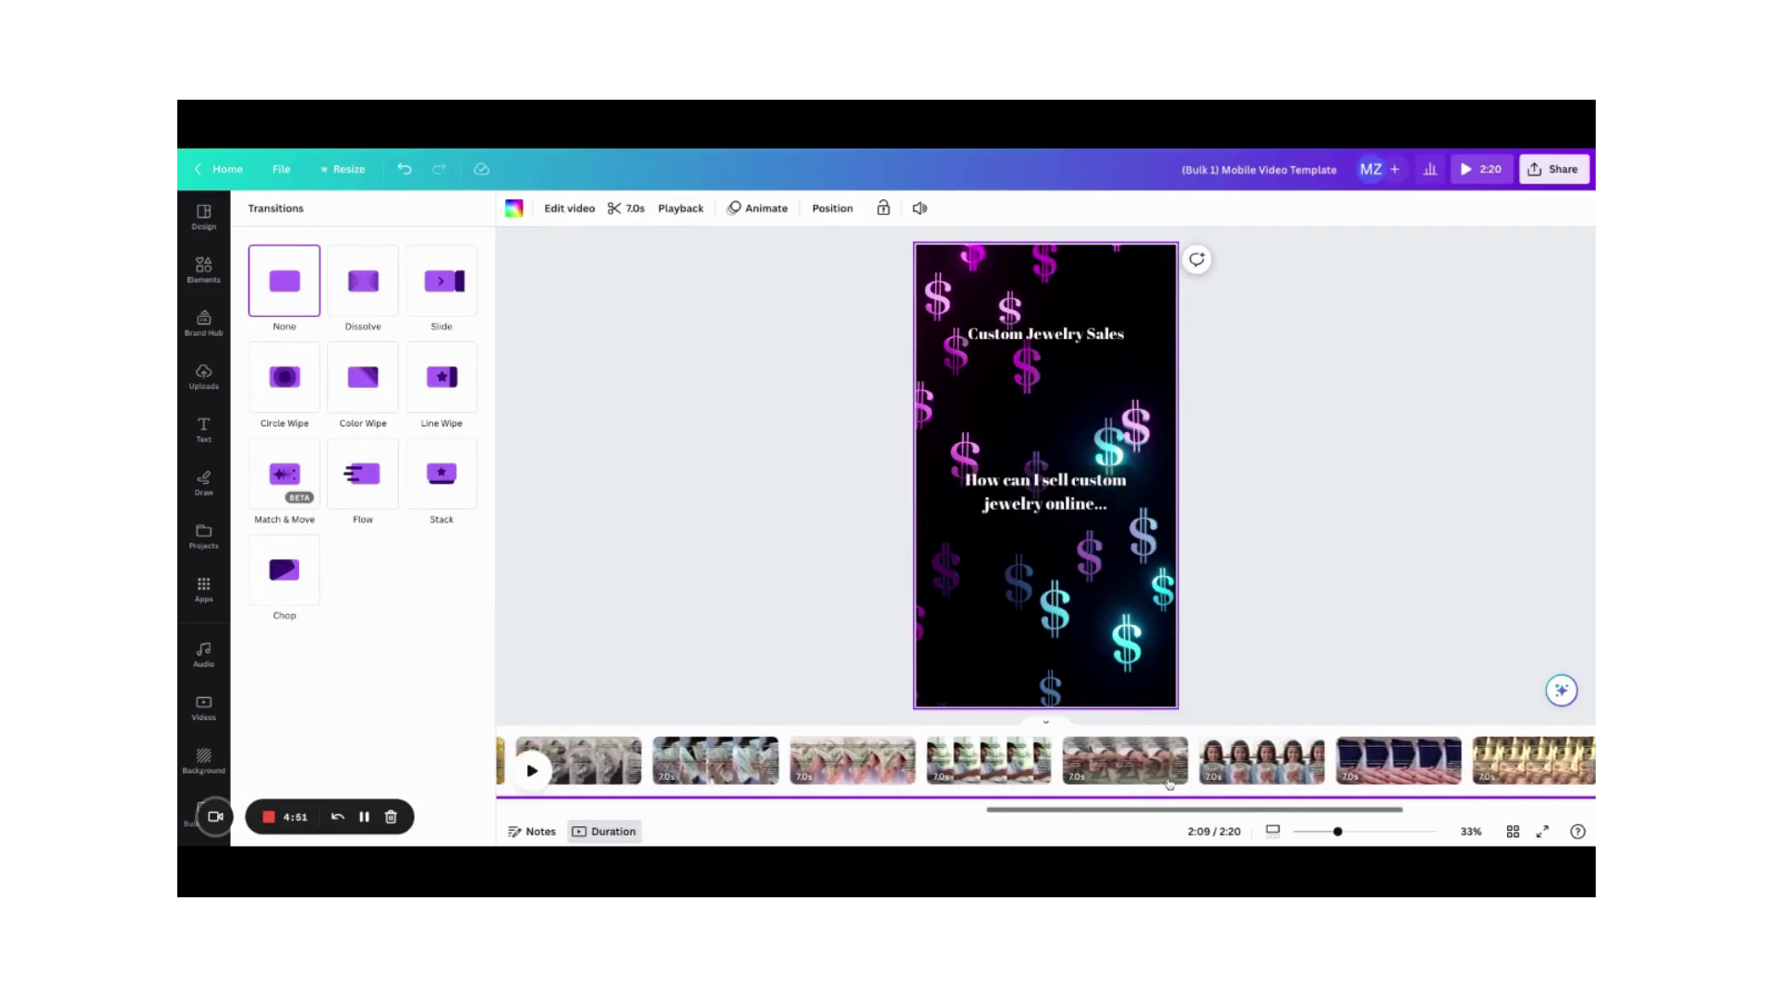
scroll(1169, 783, left, 5)
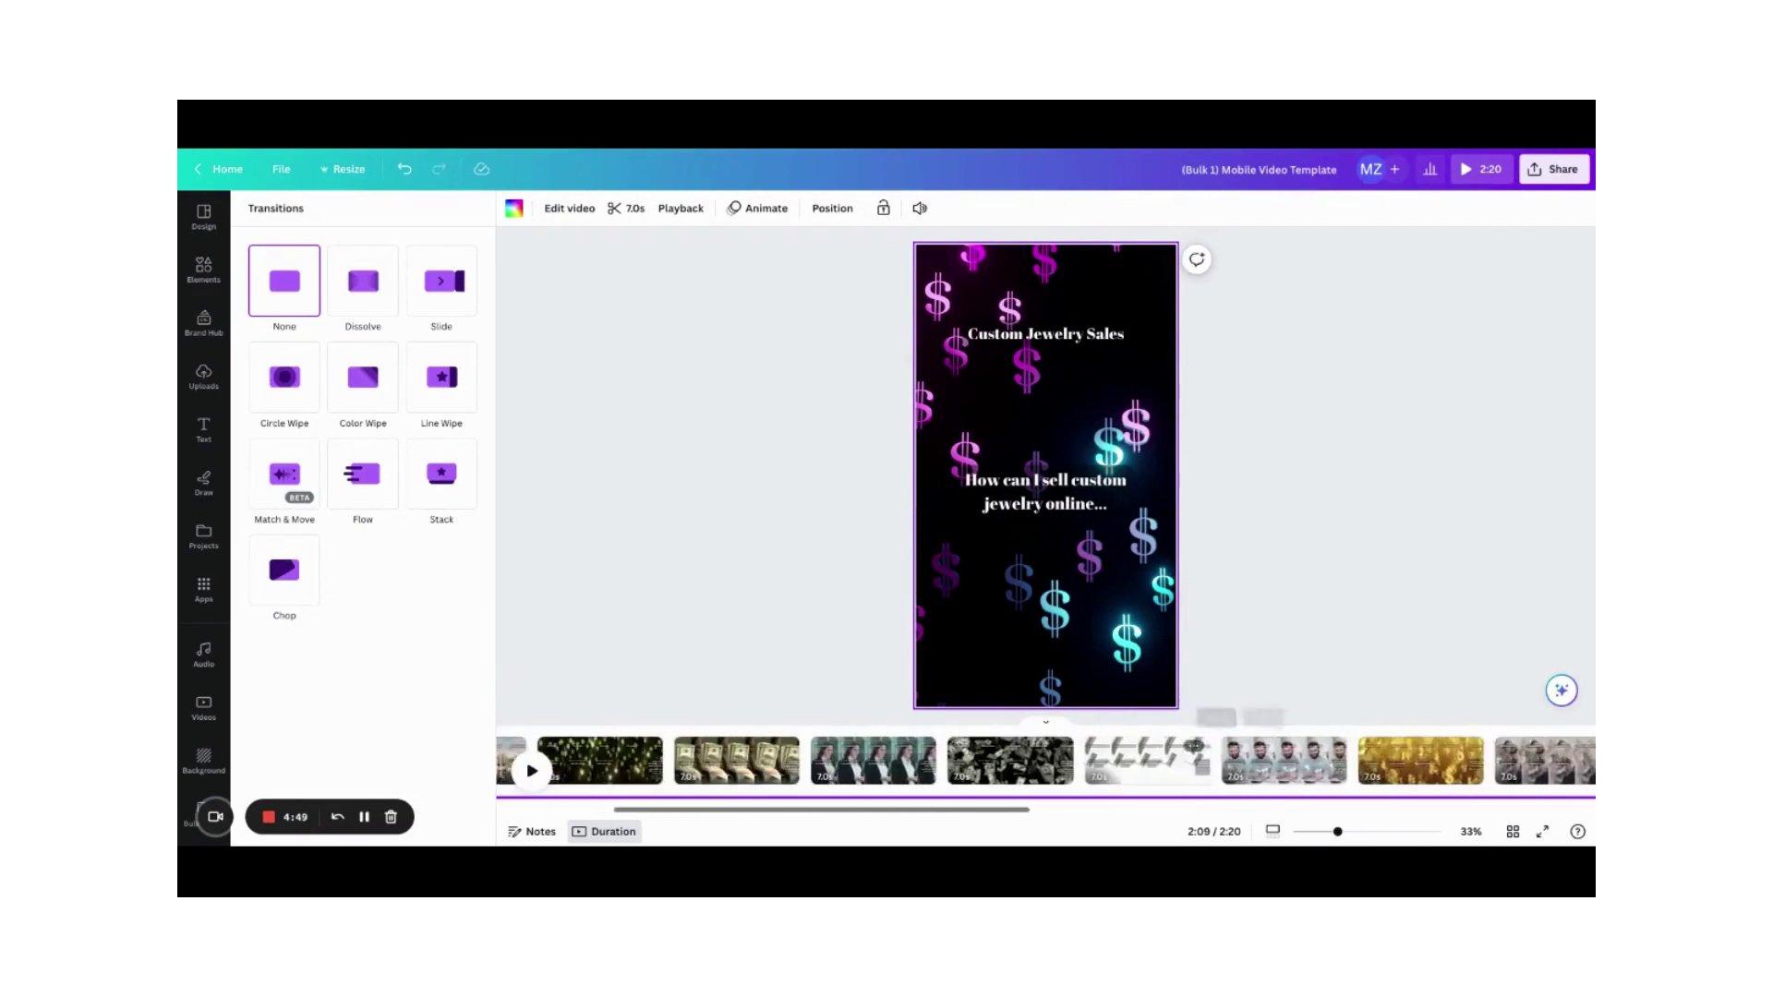
scroll(1193, 746, left, 3)
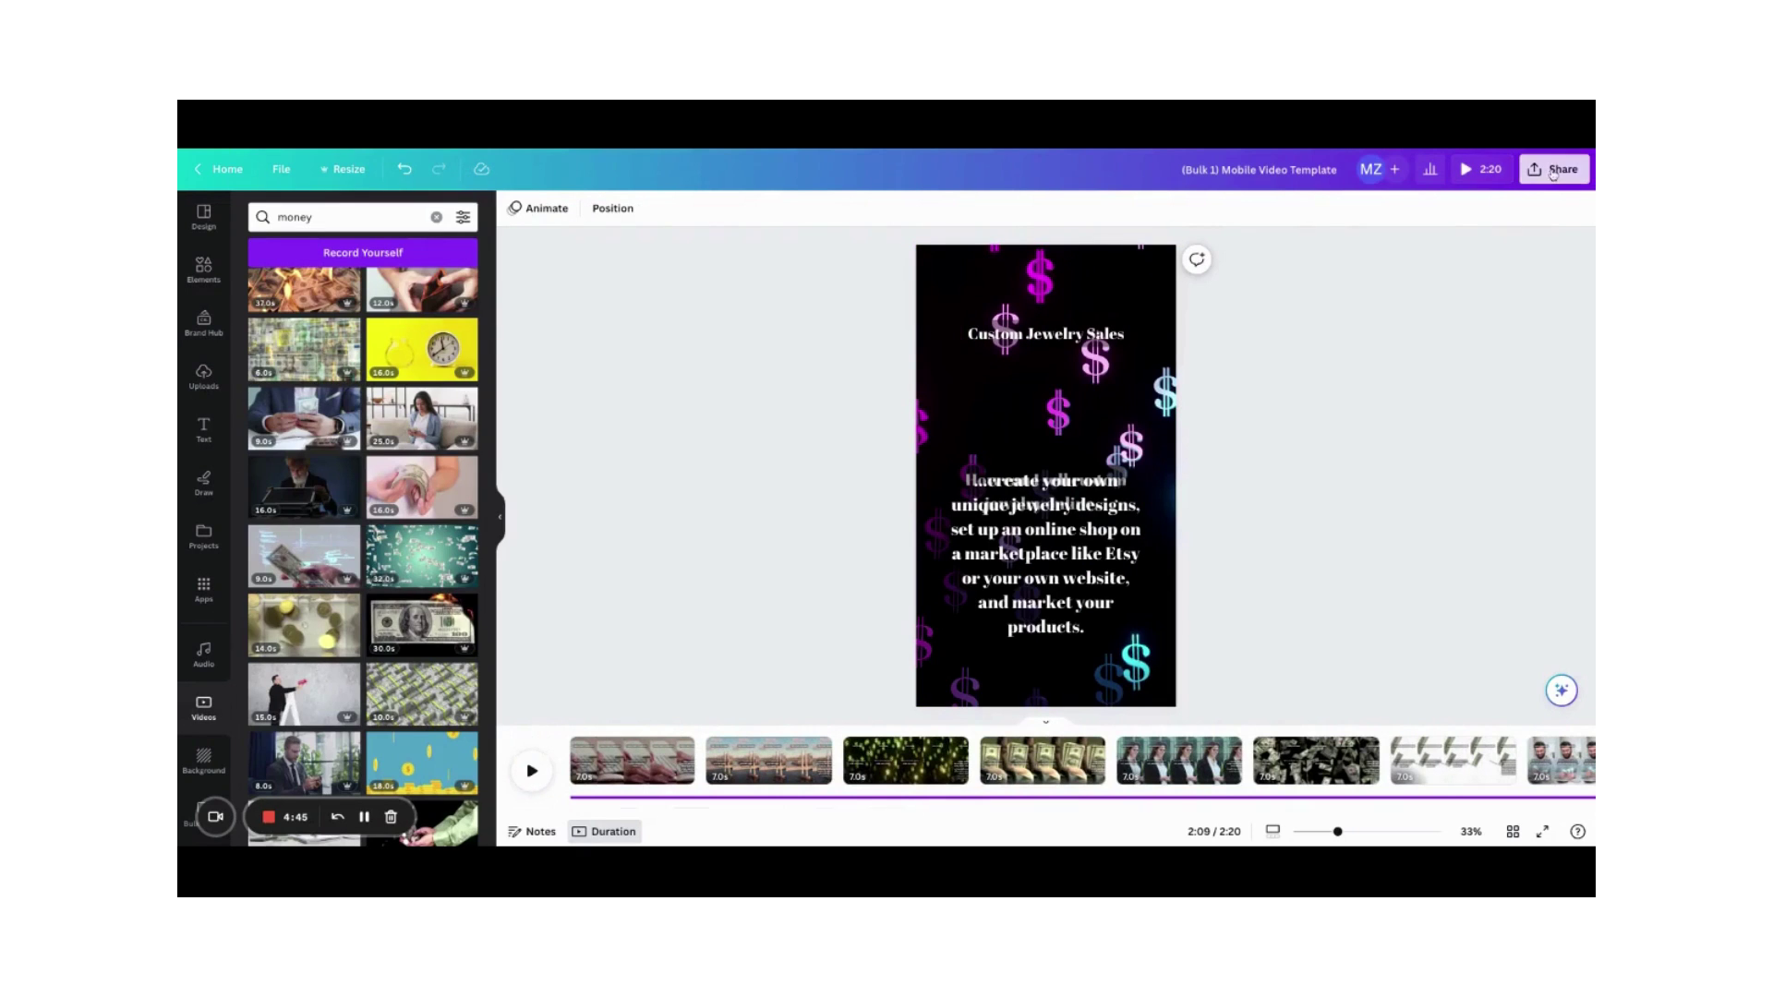
click(1554, 169)
click(1392, 554)
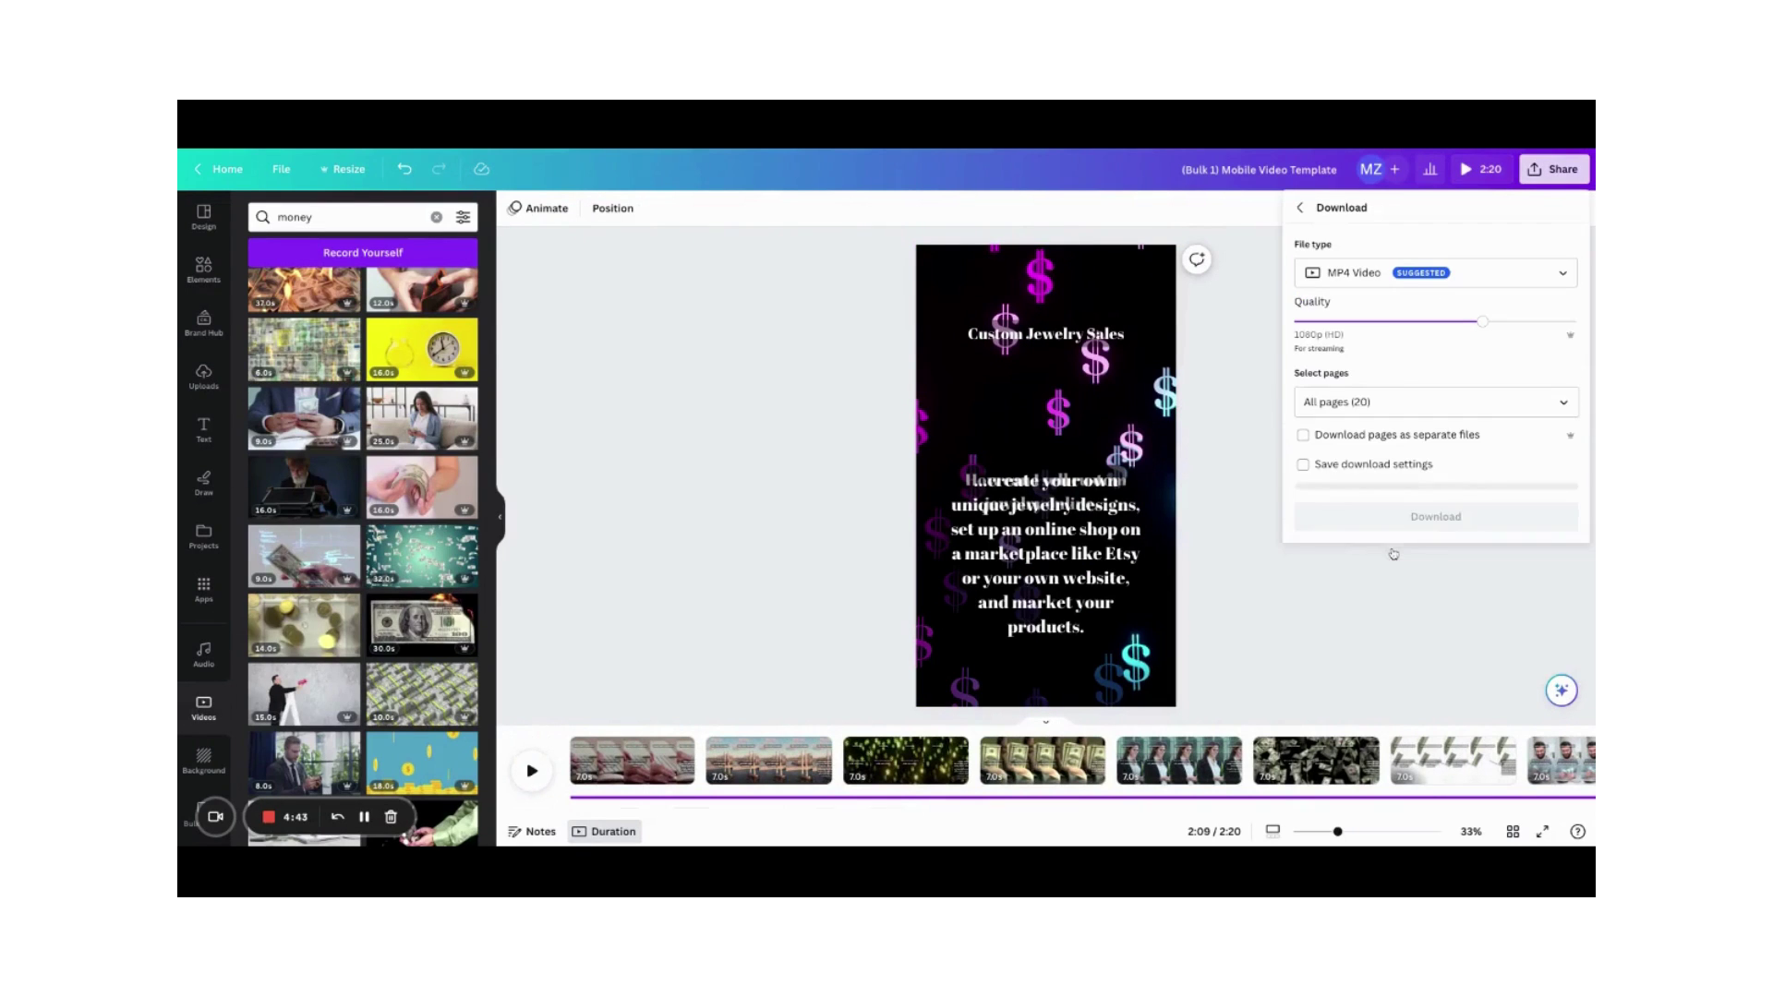
click(1304, 435)
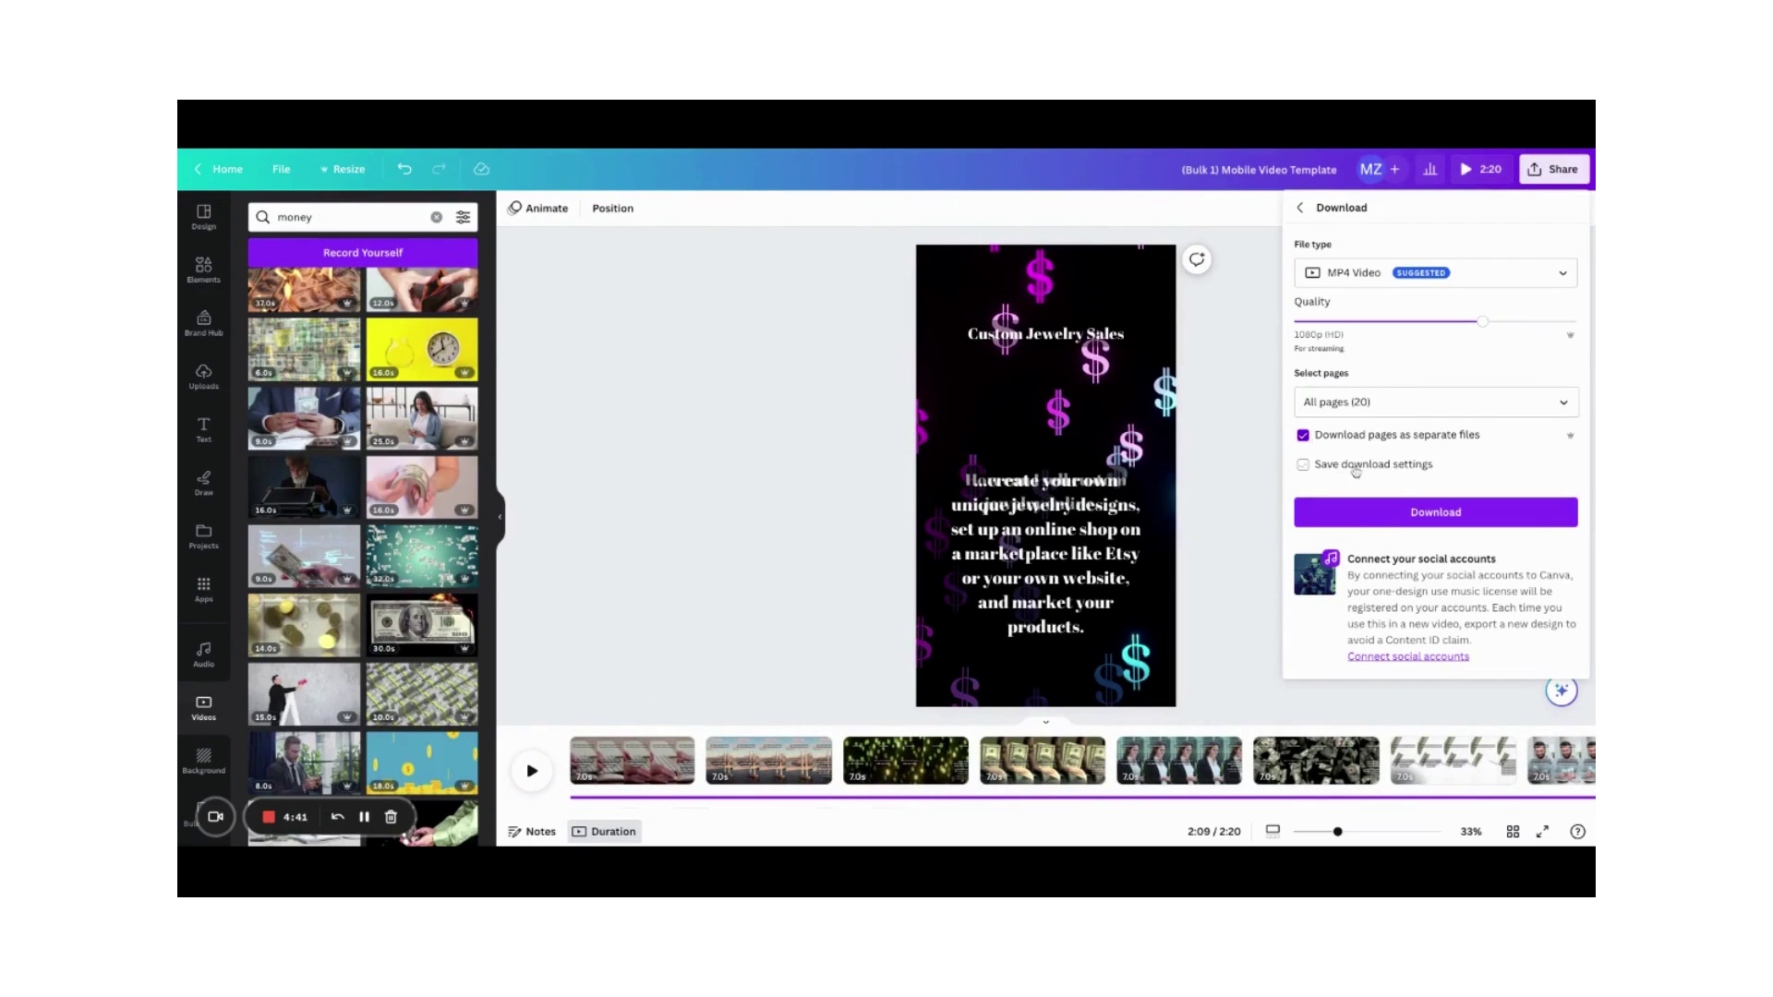
click(1389, 520)
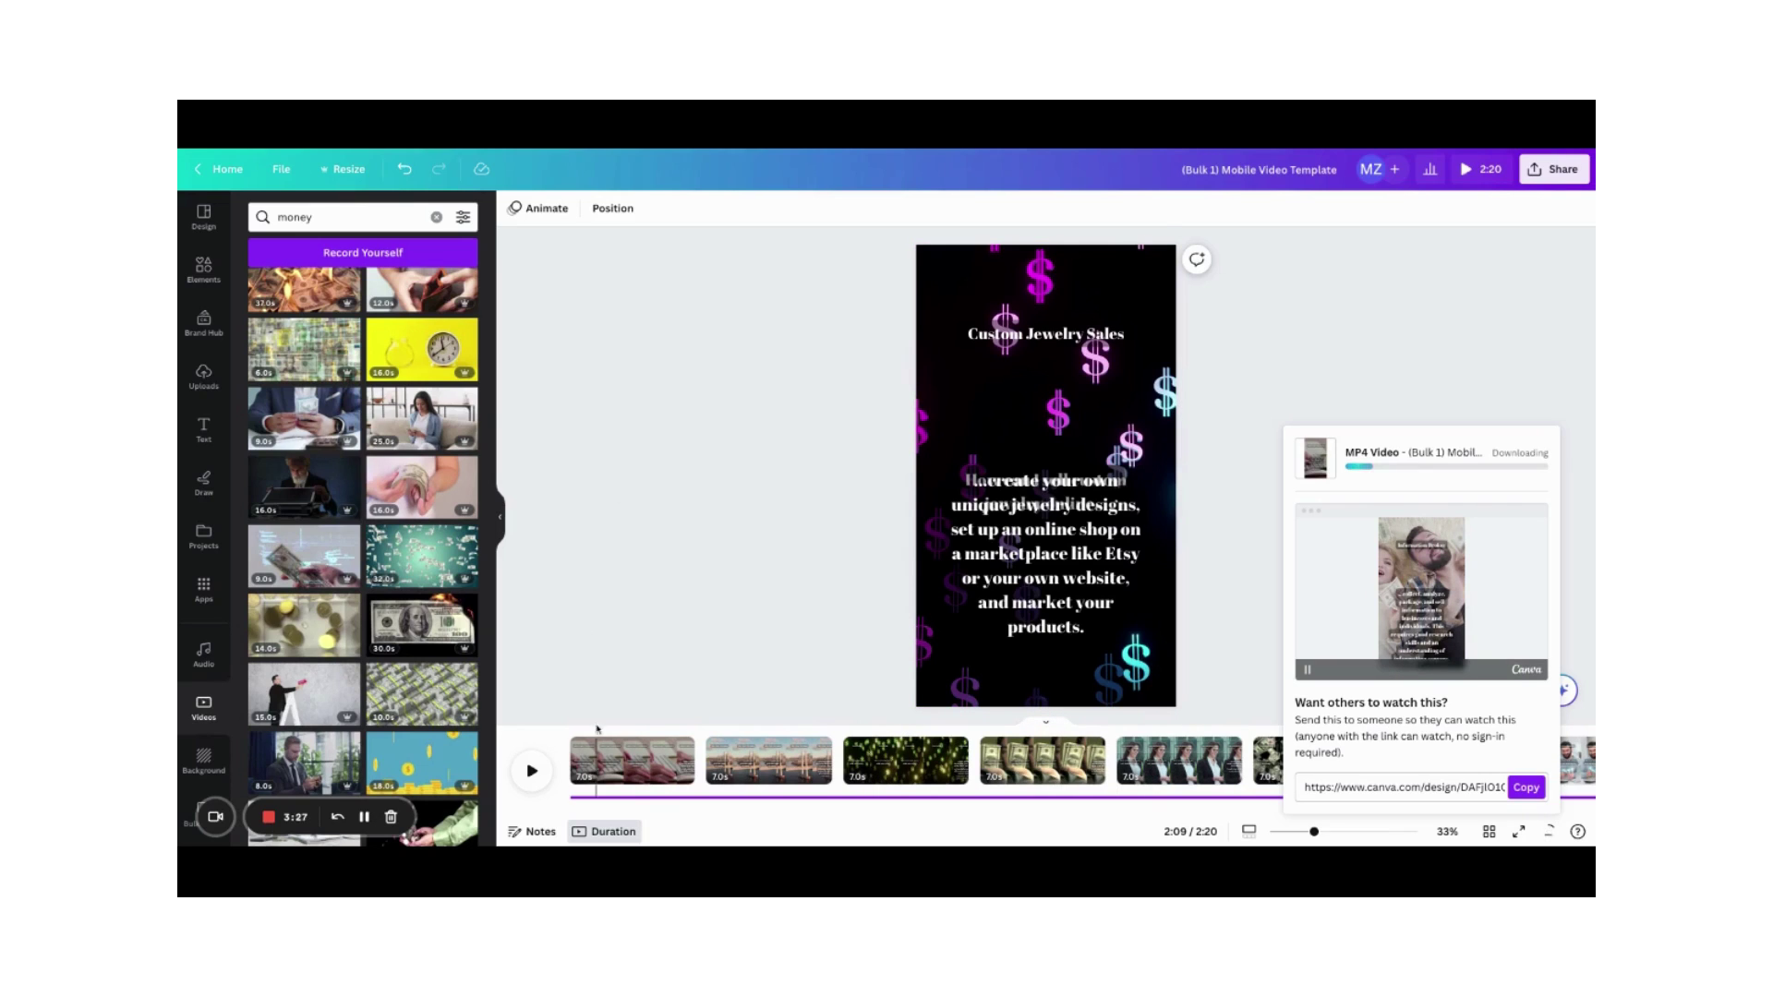
Check the first five pages, from Online Beauty Consultation to Self-Publishing Comics, and return the playhead to the start of the first page
click(616, 752)
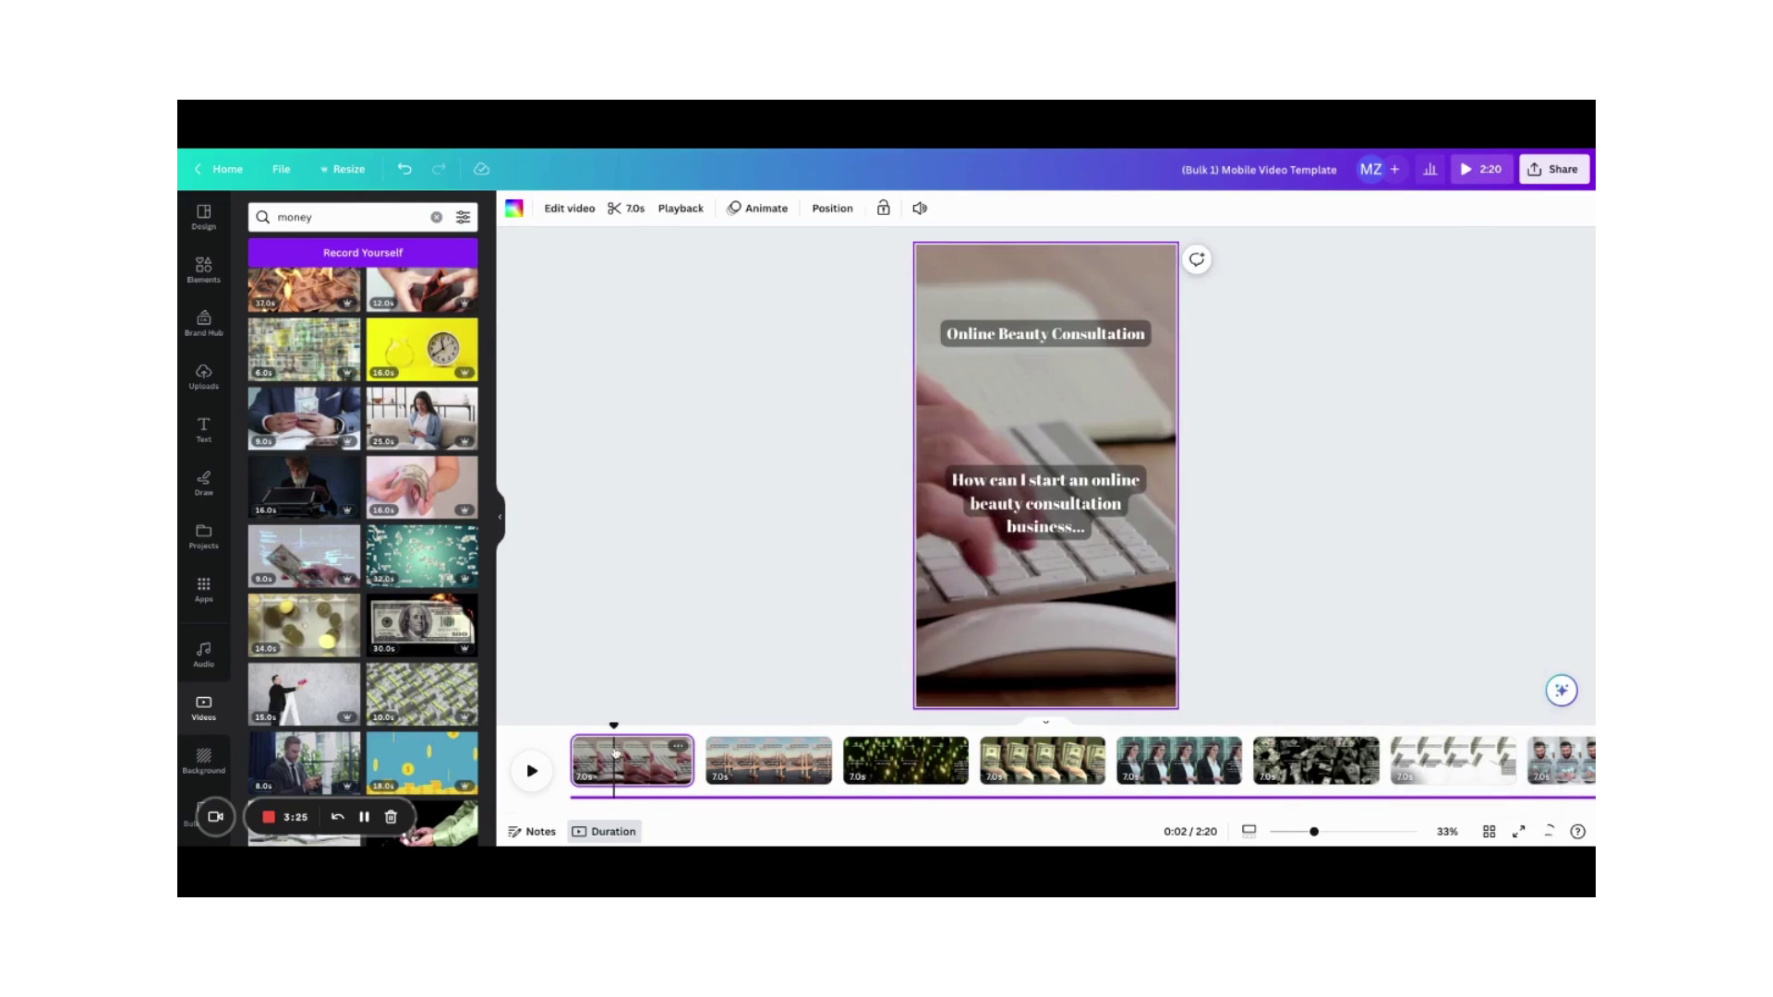
click(755, 769)
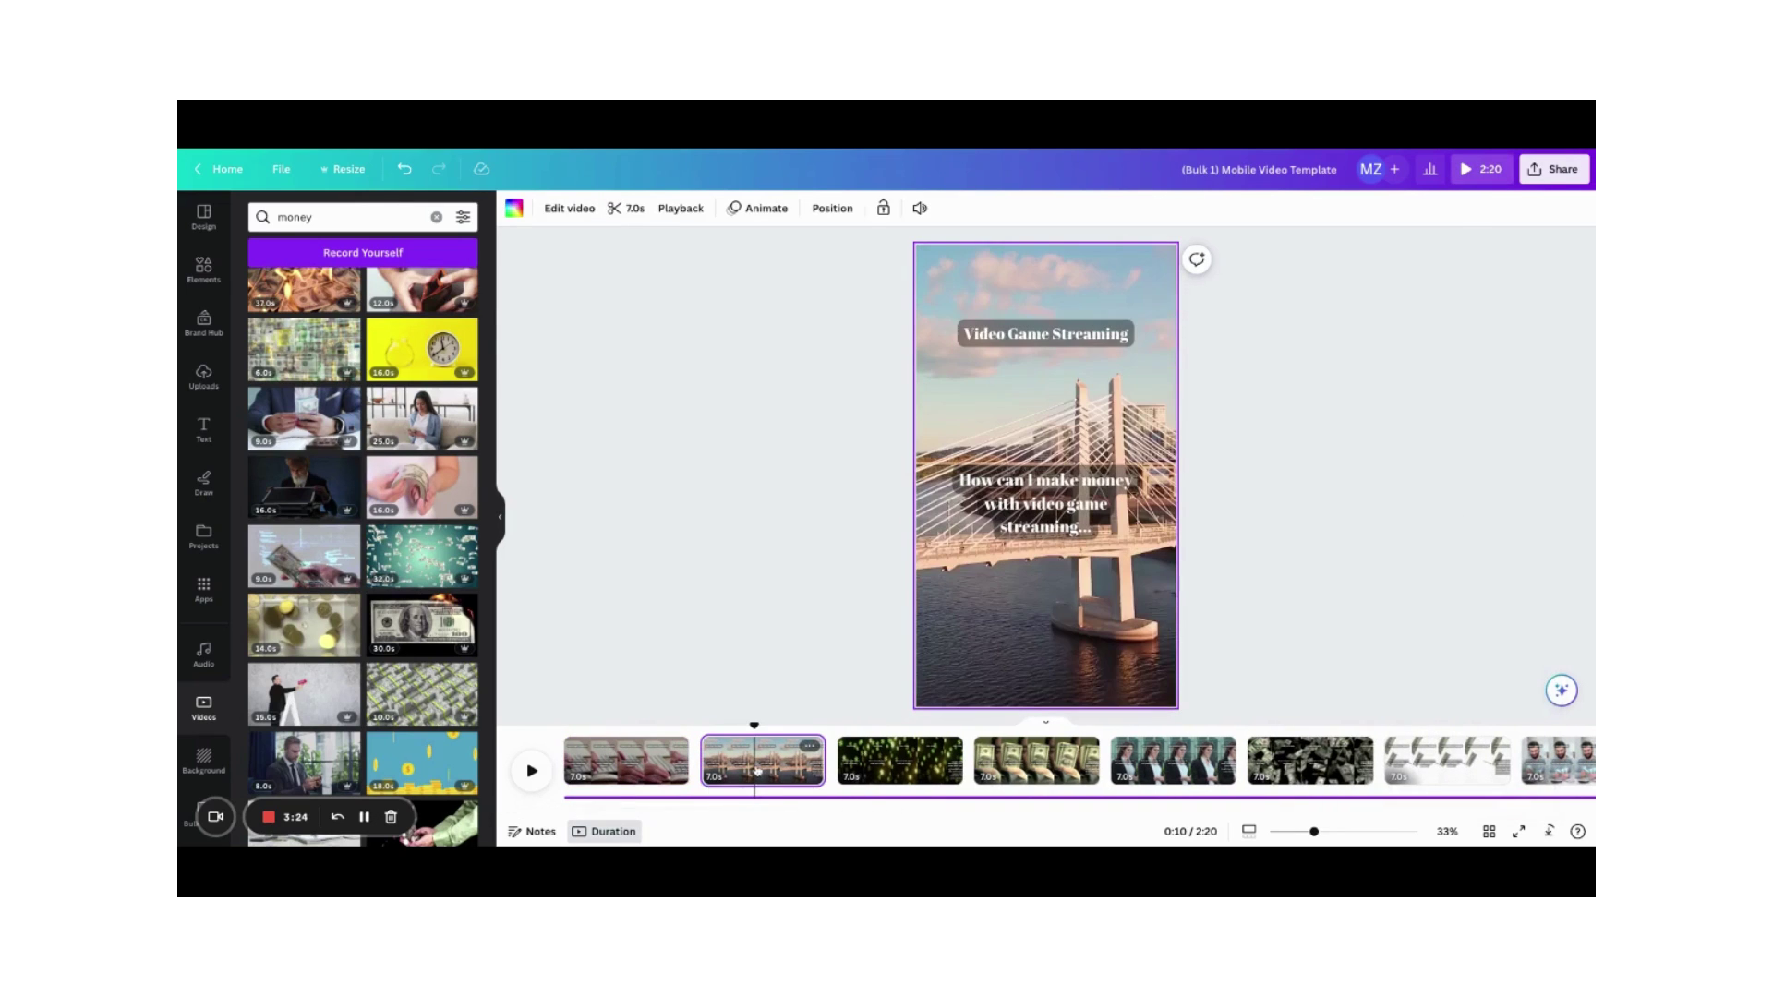
click(883, 774)
click(1010, 780)
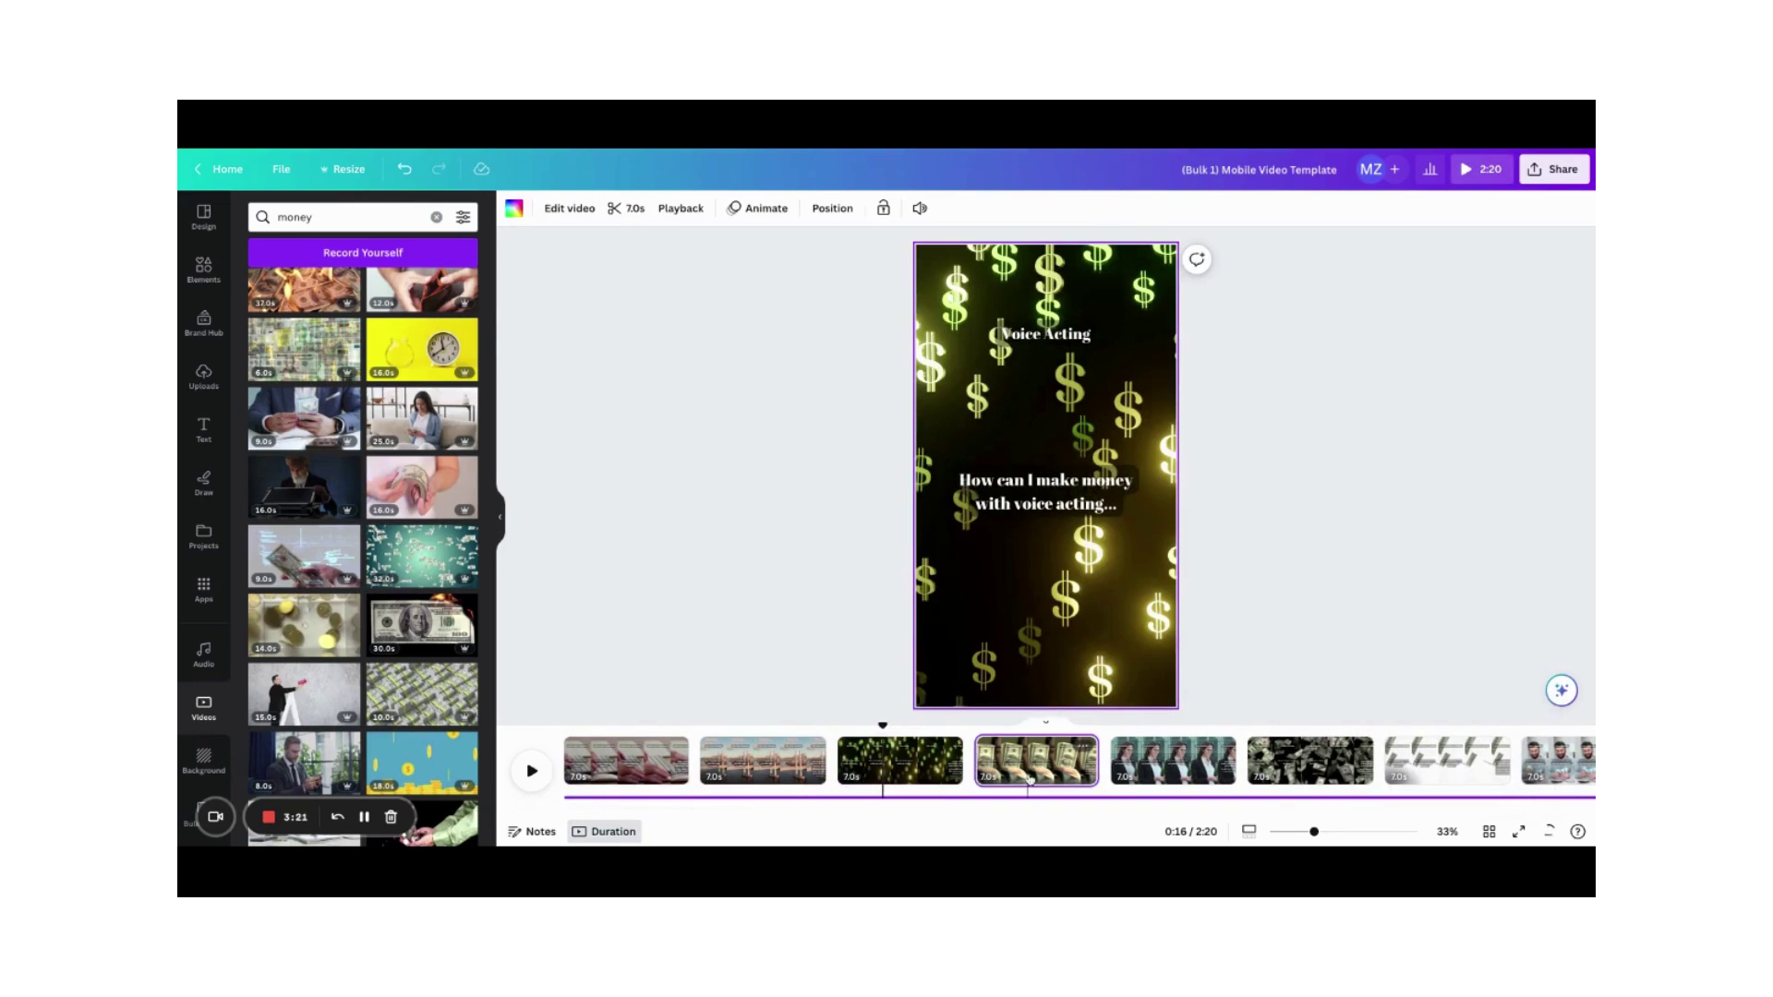
click(1152, 780)
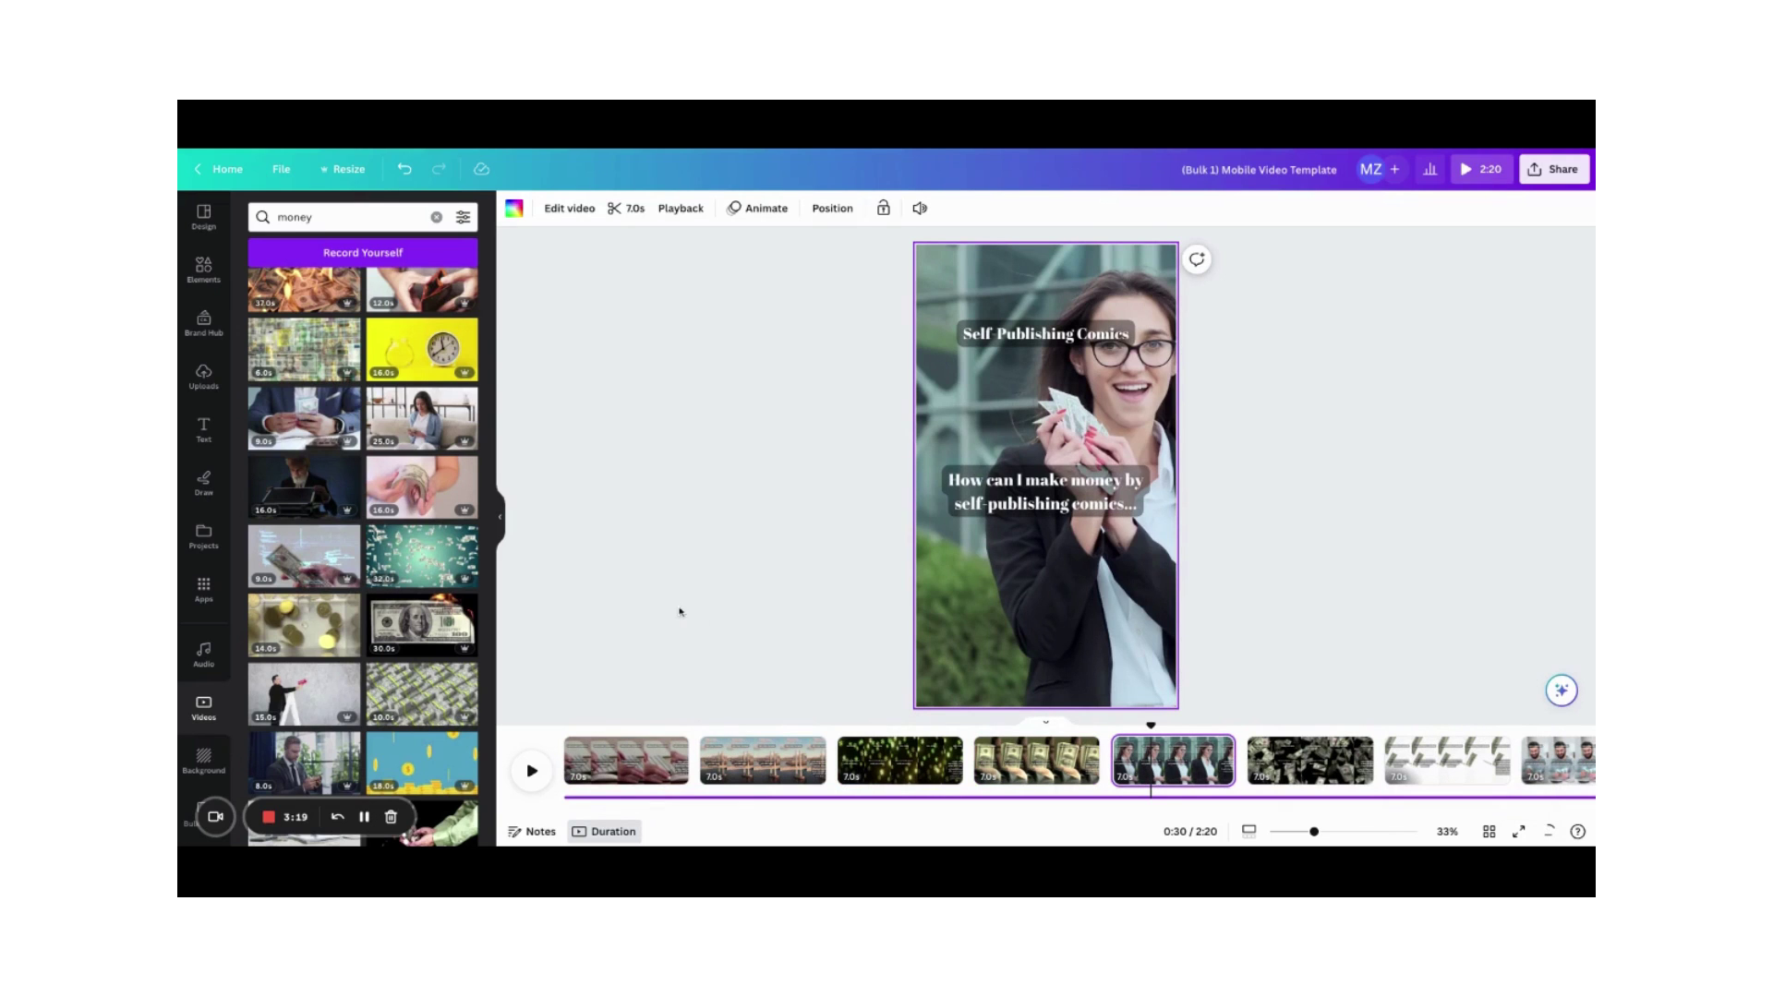
click(663, 771)
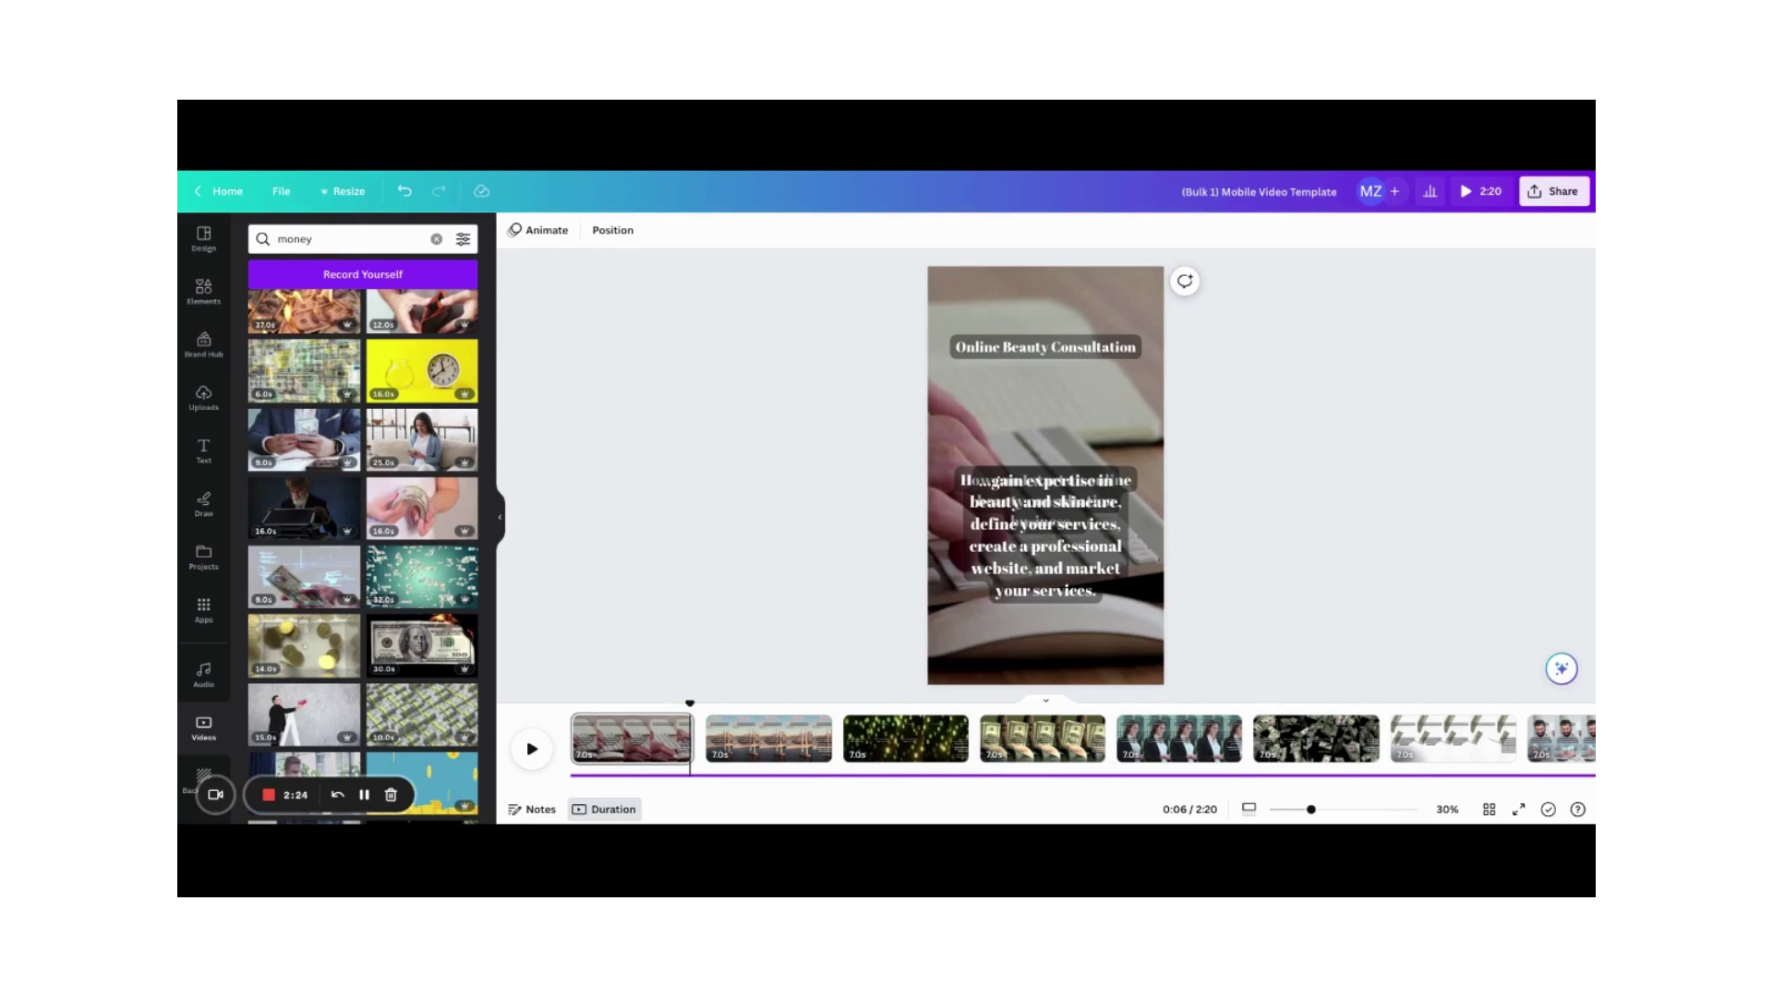
click(567, 746)
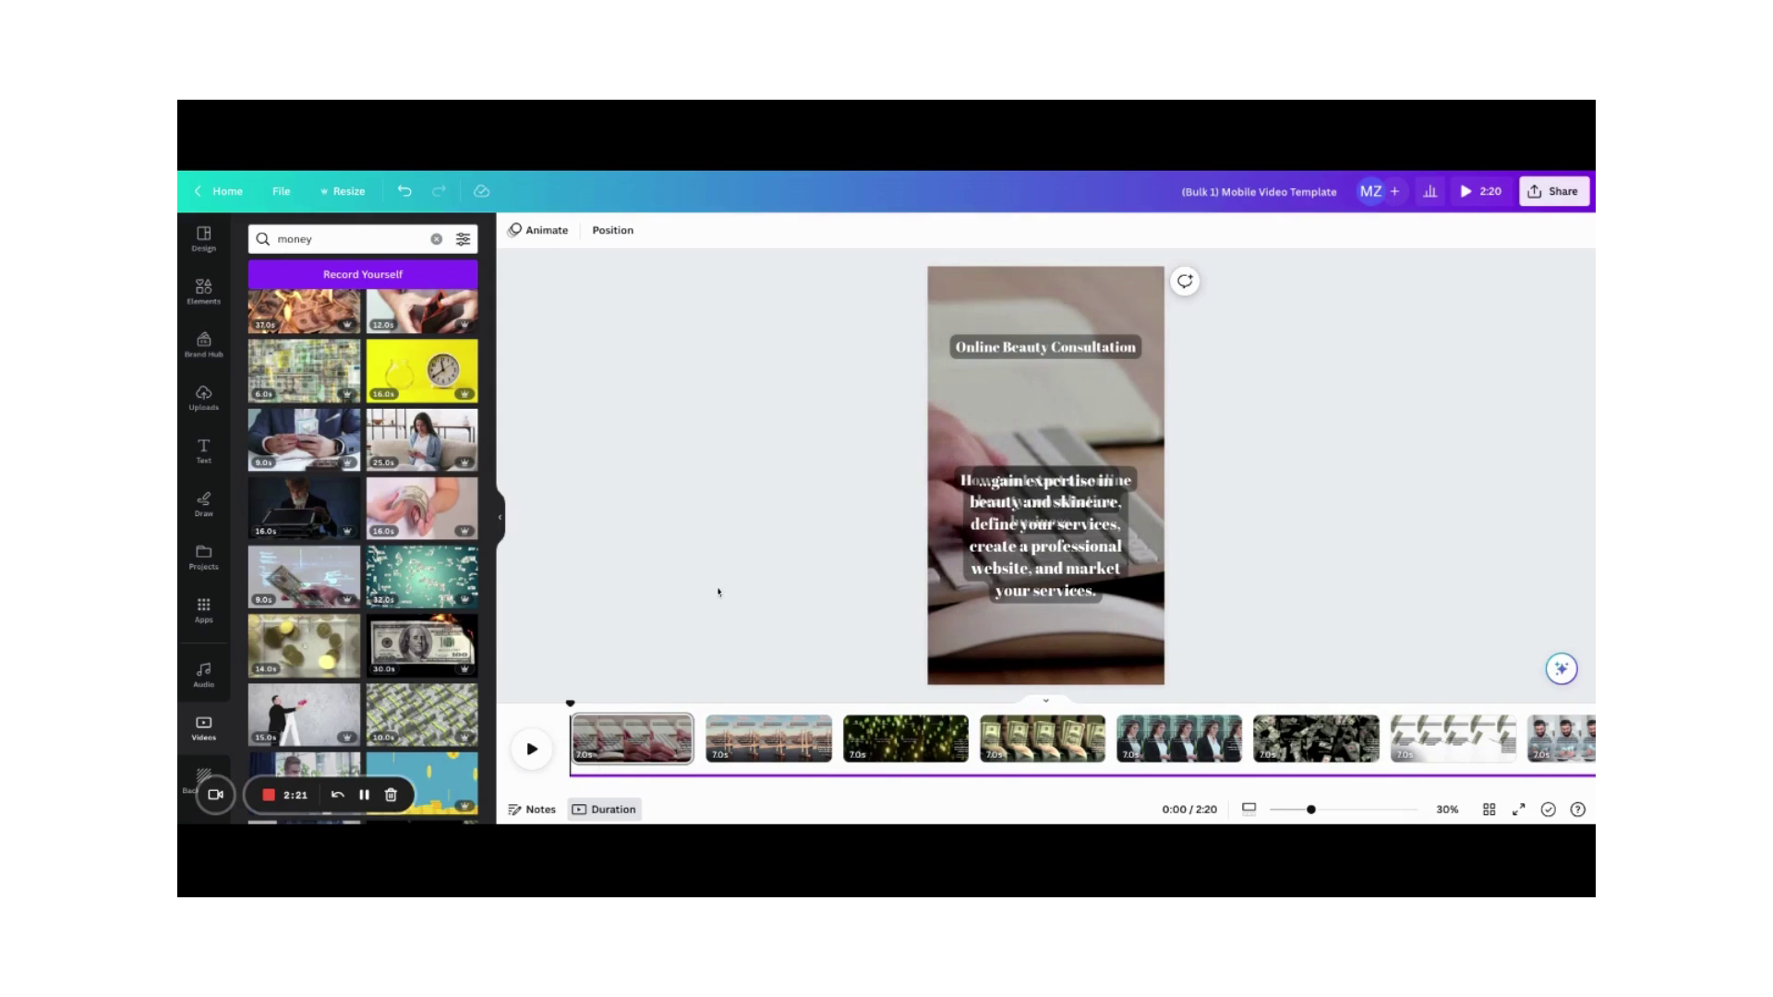